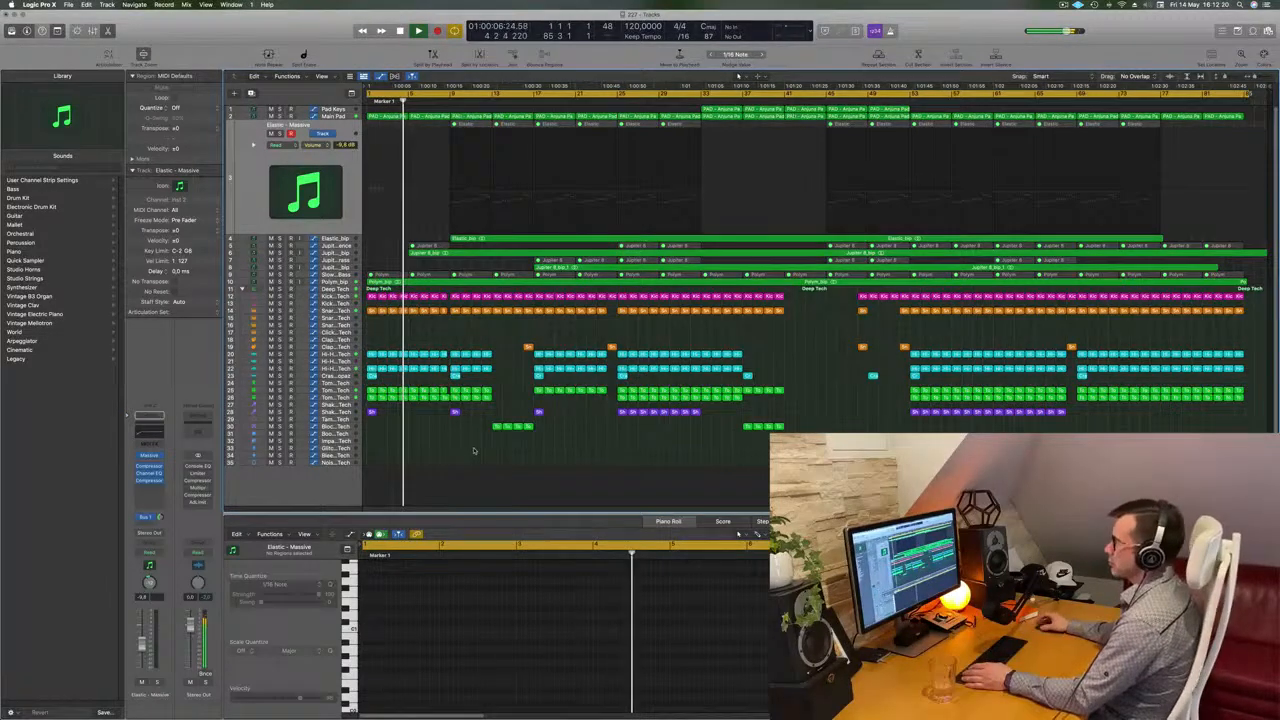
Select the Pad, Jupiter 8 and Elastic tracks in turn to inspect their regions
{"action": "left_click", "coordinate": [343, 254]}
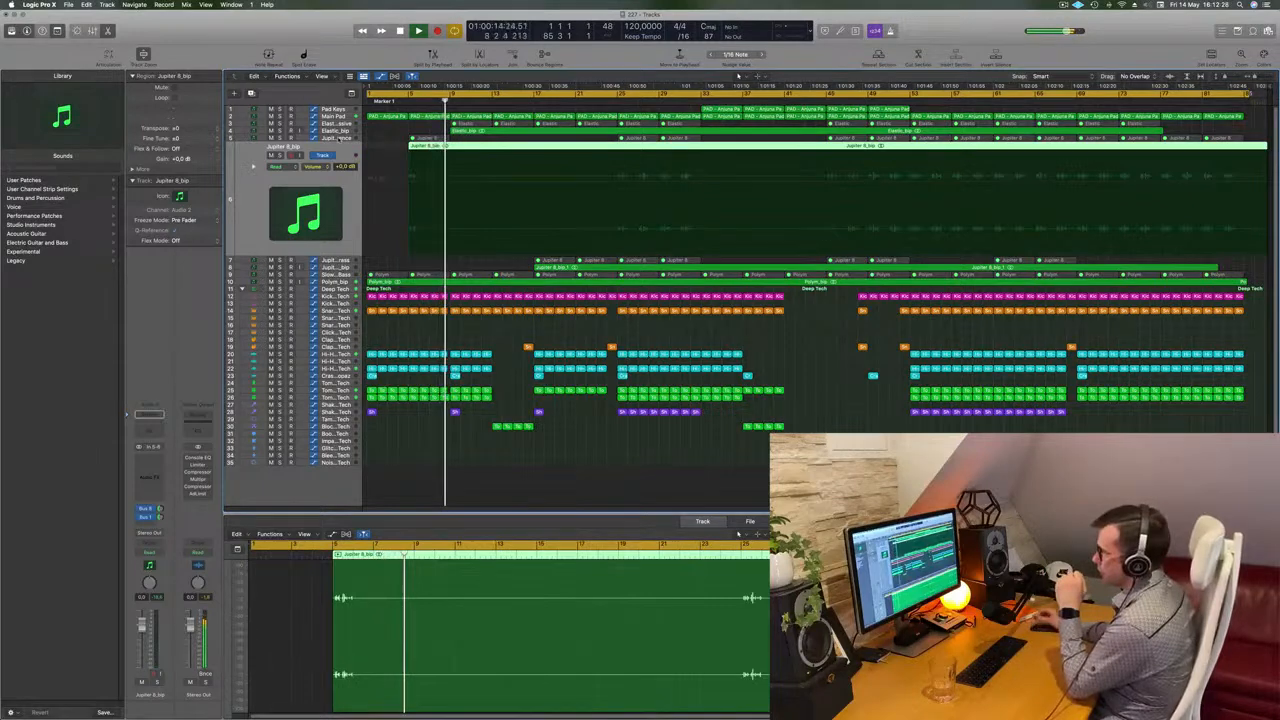
{"action": "left_click", "coordinate": [339, 139]}
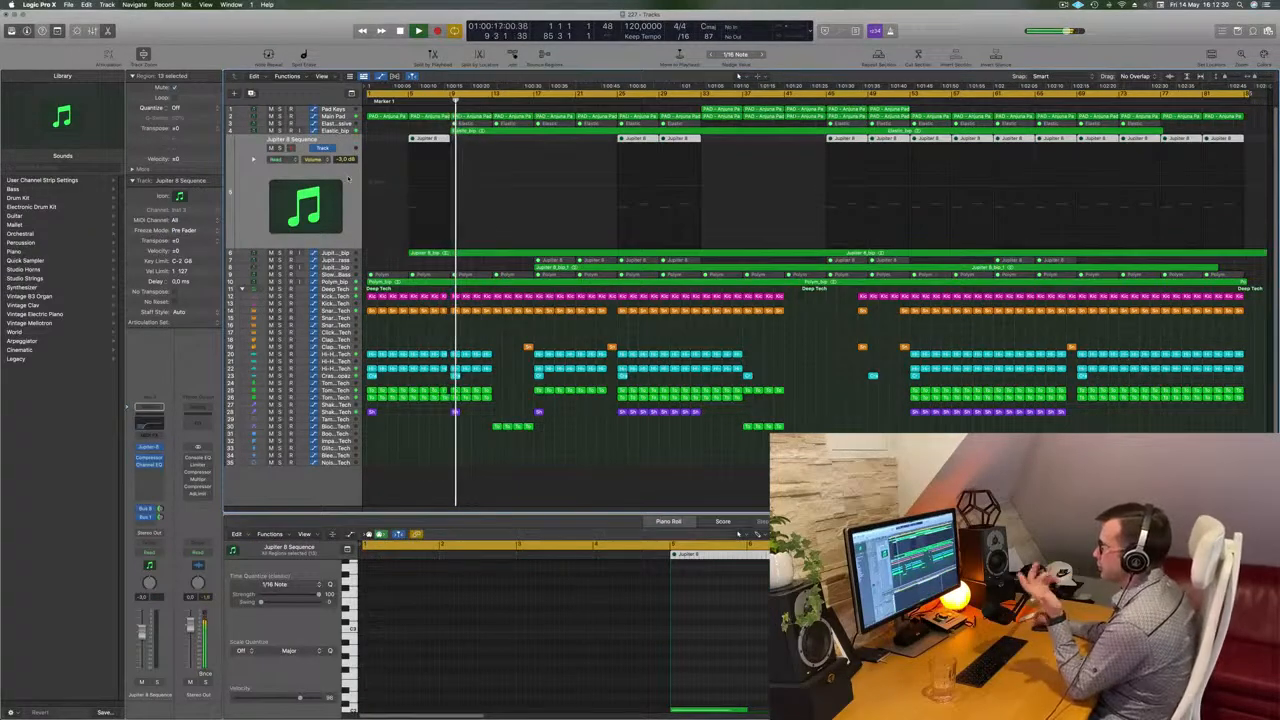
{"action": "left_click", "coordinate": [339, 124]}
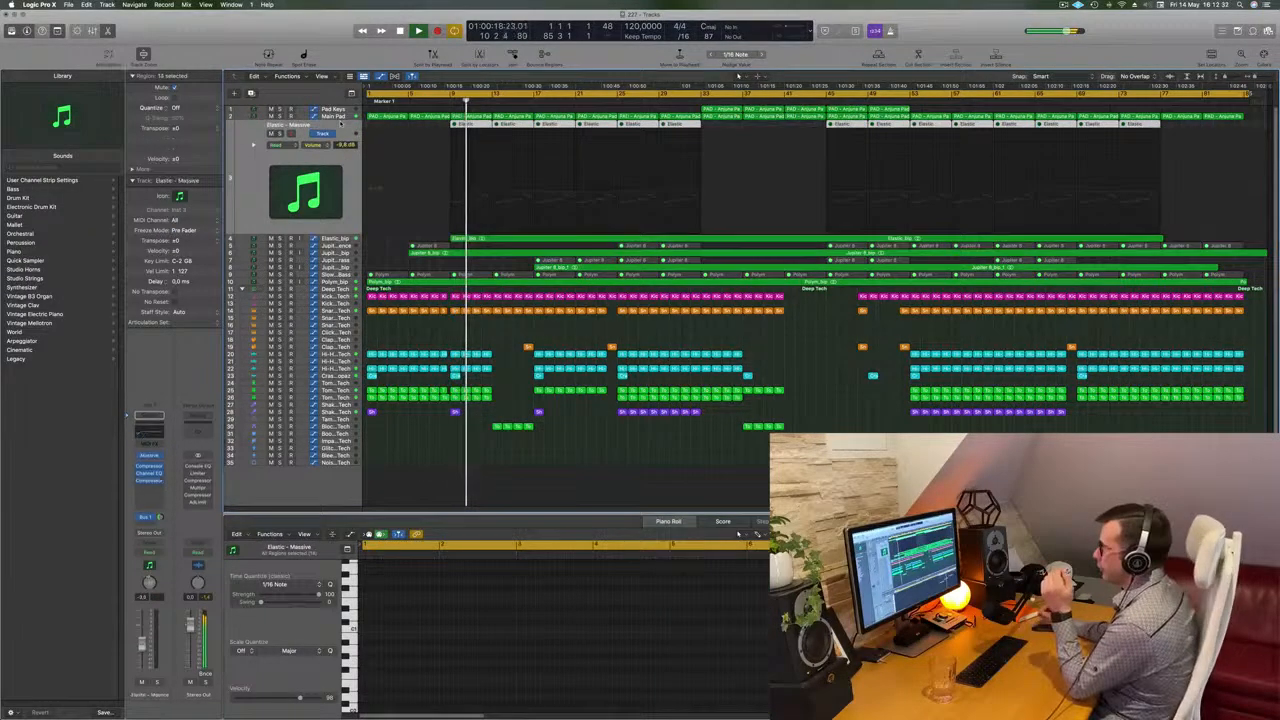
{"action": "left_click", "coordinate": [344, 239]}
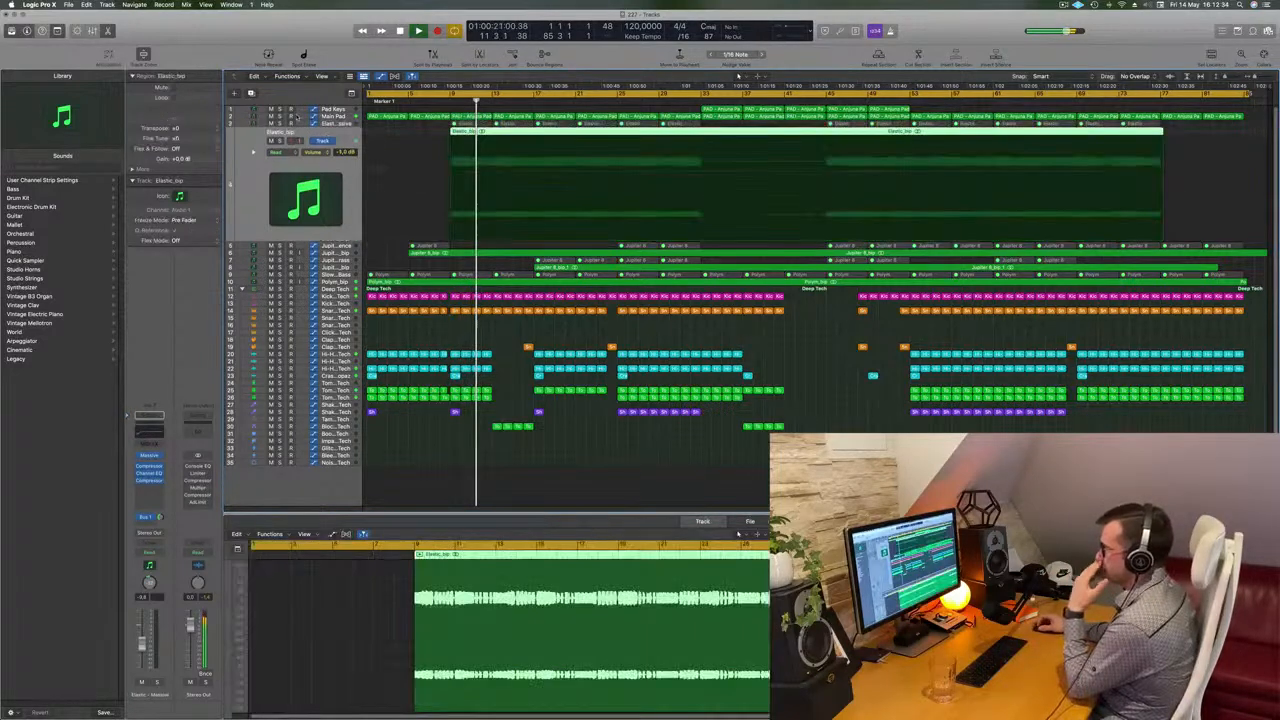
Solo the Elastic_bip and Jupiter 8_bip_1 tracks briefly to audition each on its own
{"action": "left_click", "coordinate": [280, 141]}
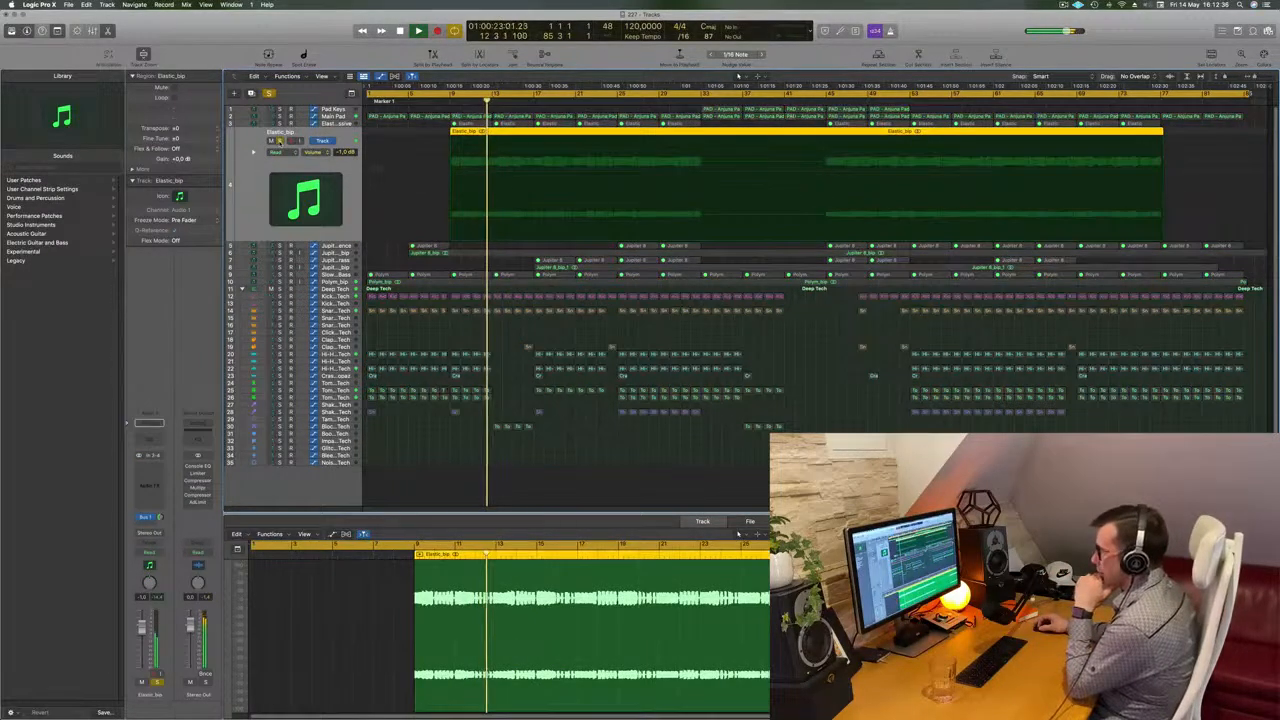
{"action": "key", "text": "s"}
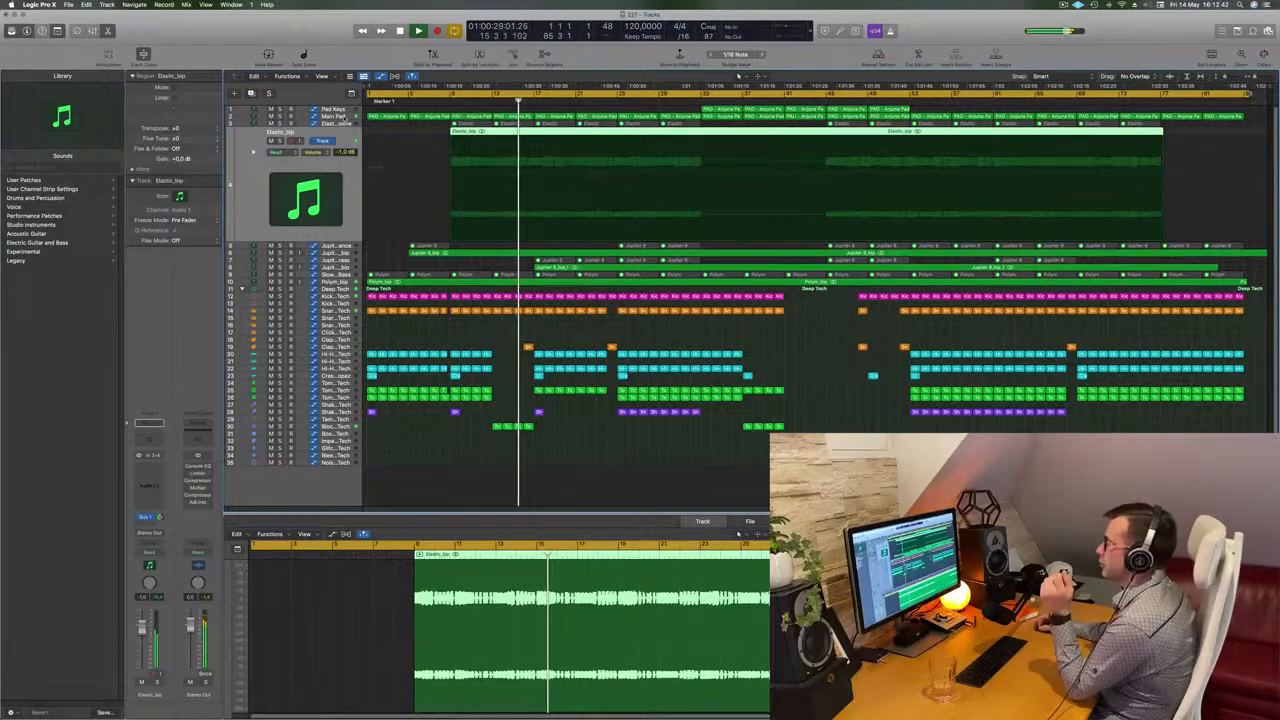
{"action": "key", "text": "Up"}
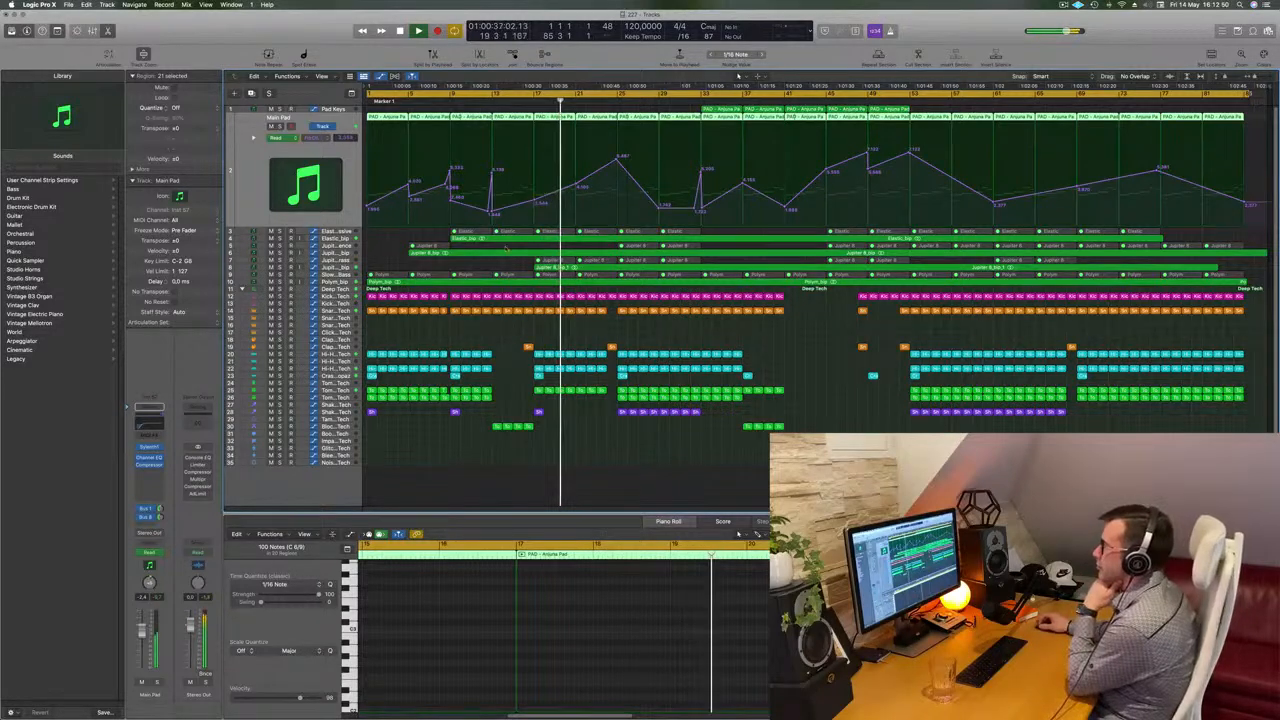
{"action": "left_click", "coordinate": [322, 268]}
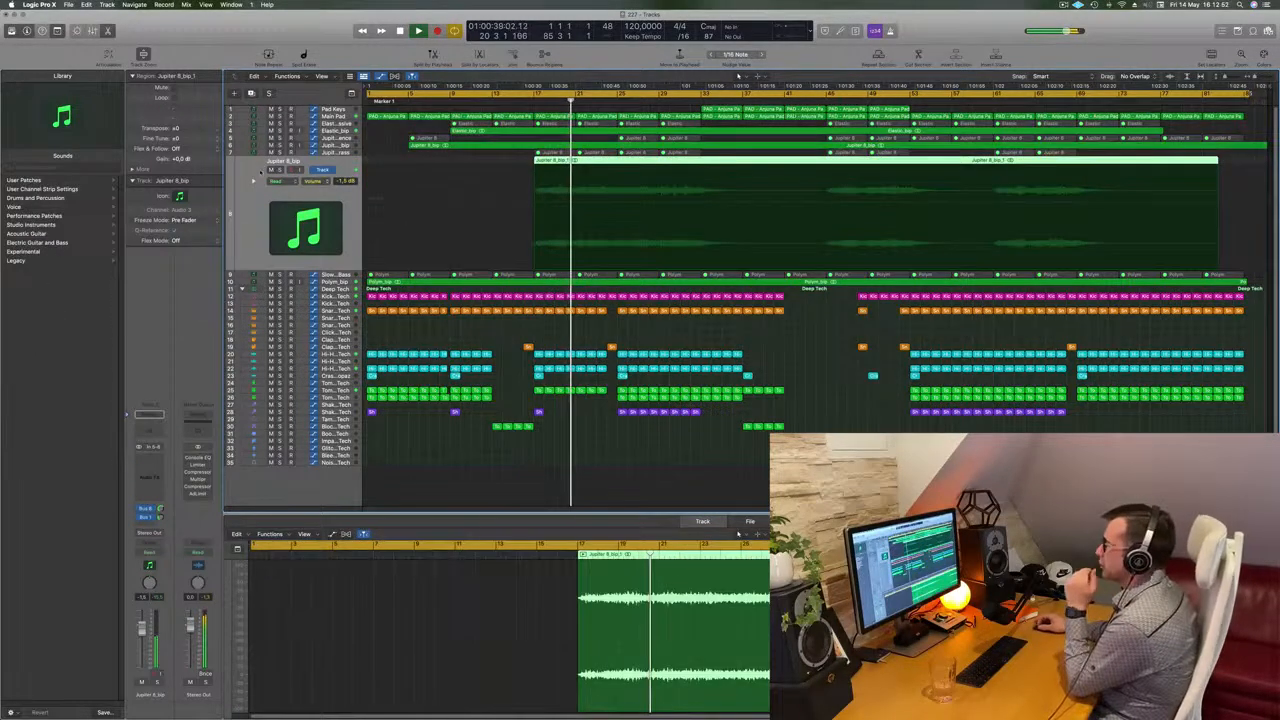
{"action": "left_click", "coordinate": [280, 170]}
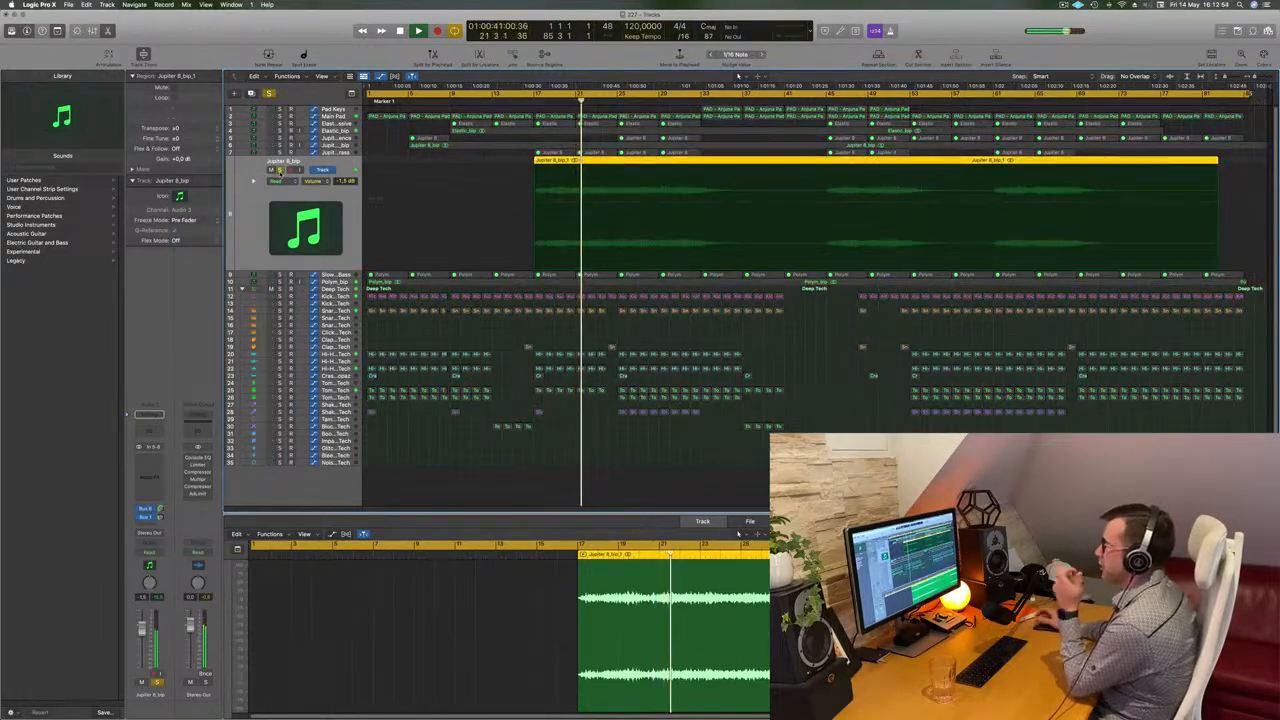
{"action": "left_click", "coordinate": [280, 170]}
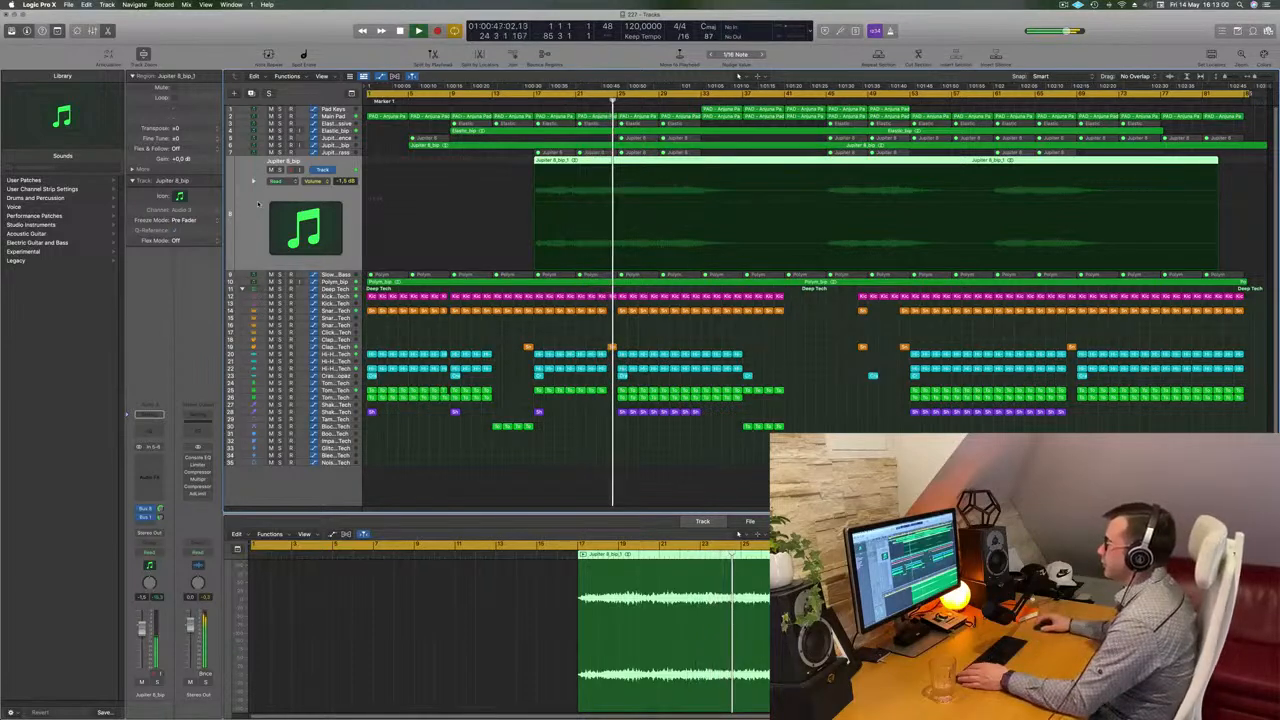
Solo the Polym_bip track briefly to audition it
{"action": "left_click", "coordinate": [307, 282]}
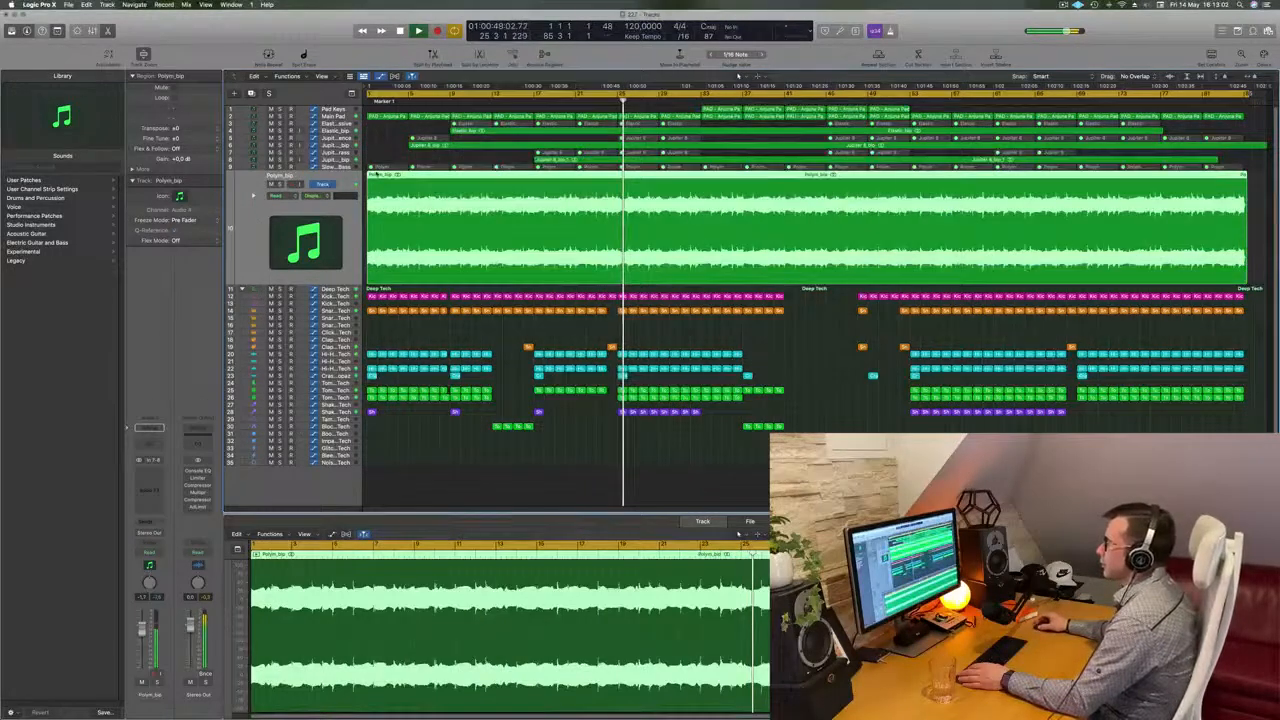
{"action": "left_click", "coordinate": [280, 184]}
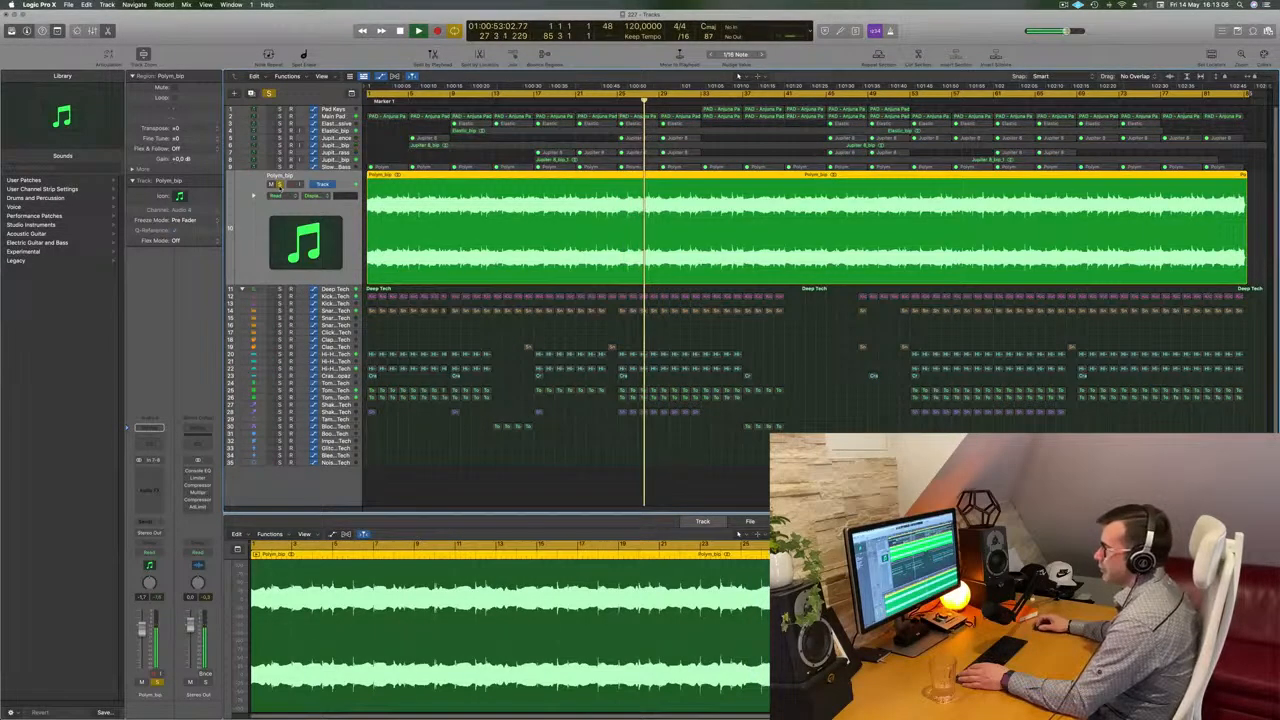
{"action": "left_click", "coordinate": [280, 184]}
Open the Slow Brassy Bass track's PolyM instrument window and close it again
{"action": "left_click", "coordinate": [337, 166]}
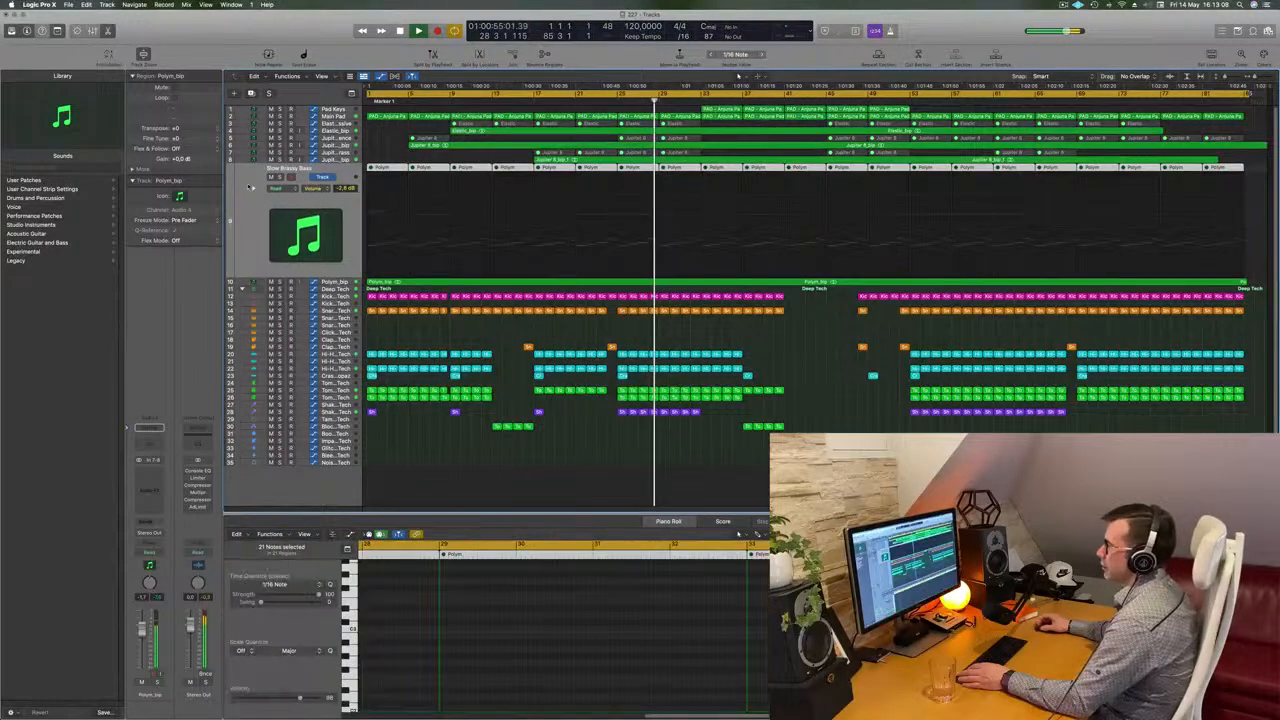
{"action": "left_click", "coordinate": [150, 461]}
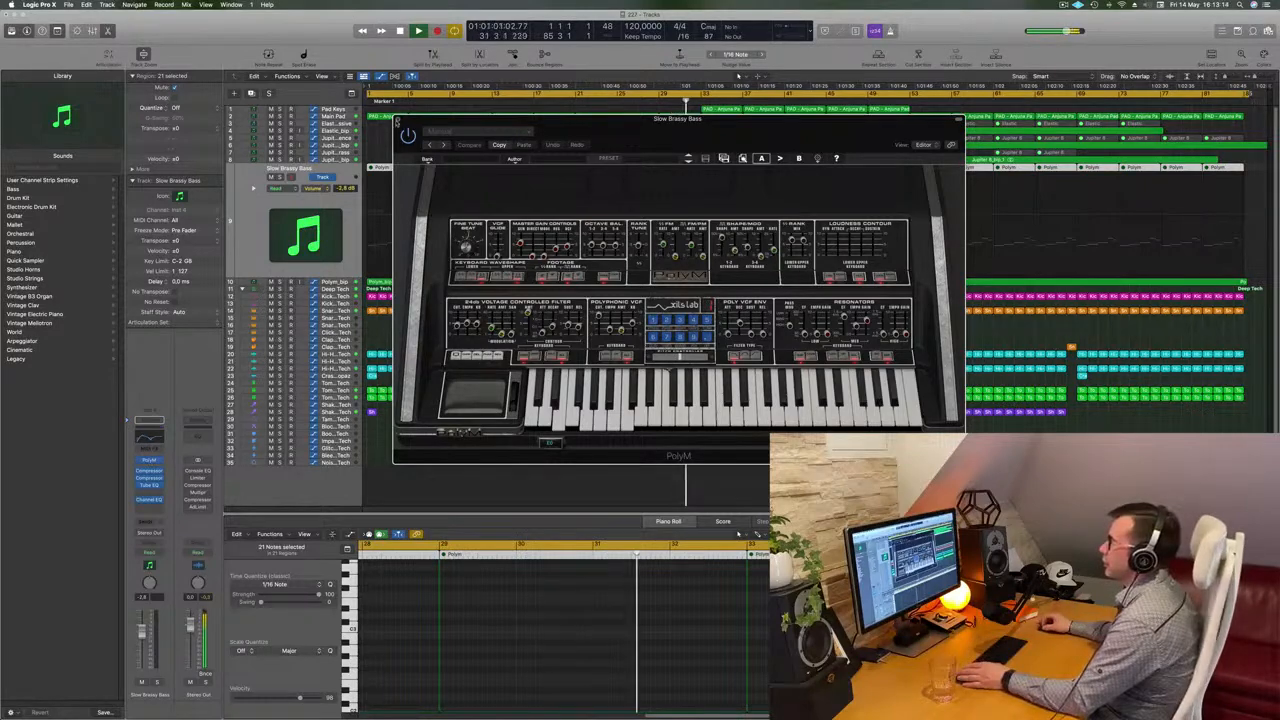
{"action": "left_click", "coordinate": [397, 120]}
Solo the Slow Brassy Bass track and then the Polym_bip track briefly to compare them
{"action": "left_click", "coordinate": [280, 177]}
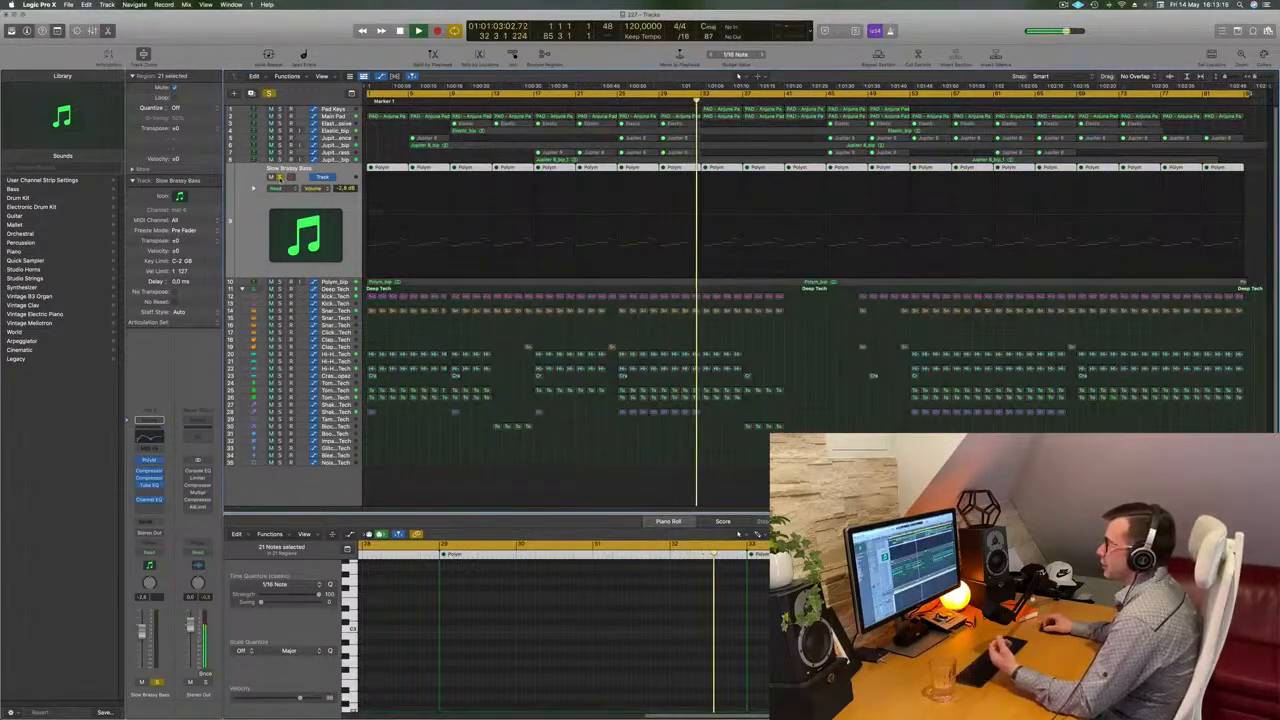
{"action": "left_click", "coordinate": [280, 177]}
{"action": "left_click", "coordinate": [280, 282]}
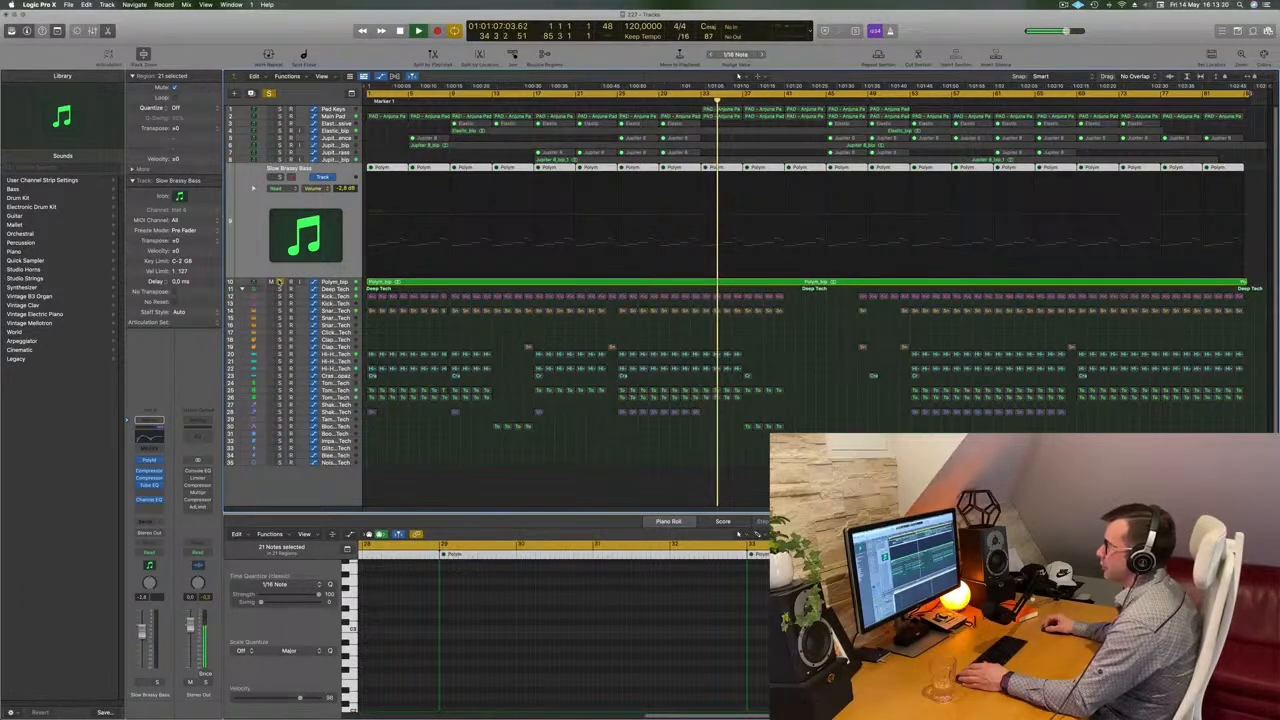
{"action": "left_click", "coordinate": [280, 282]}
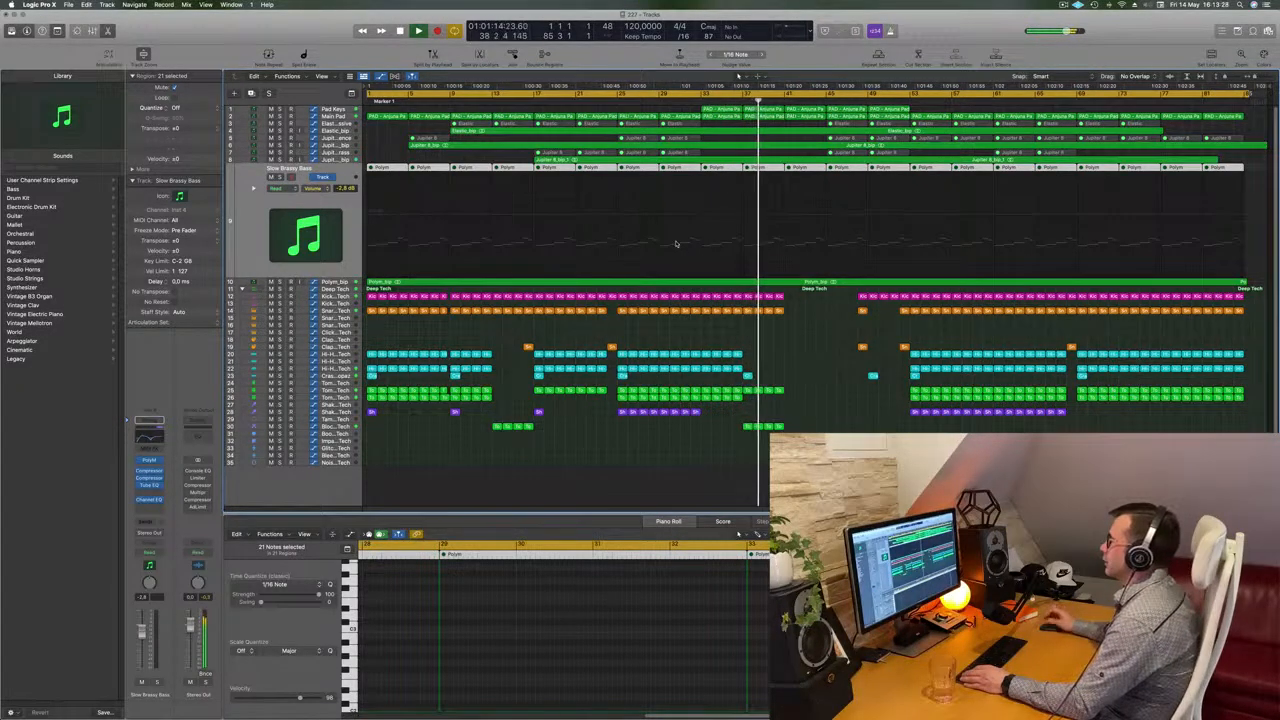
Delete the Polym_bip audio region
{"action": "left_click", "coordinate": [337, 283]}
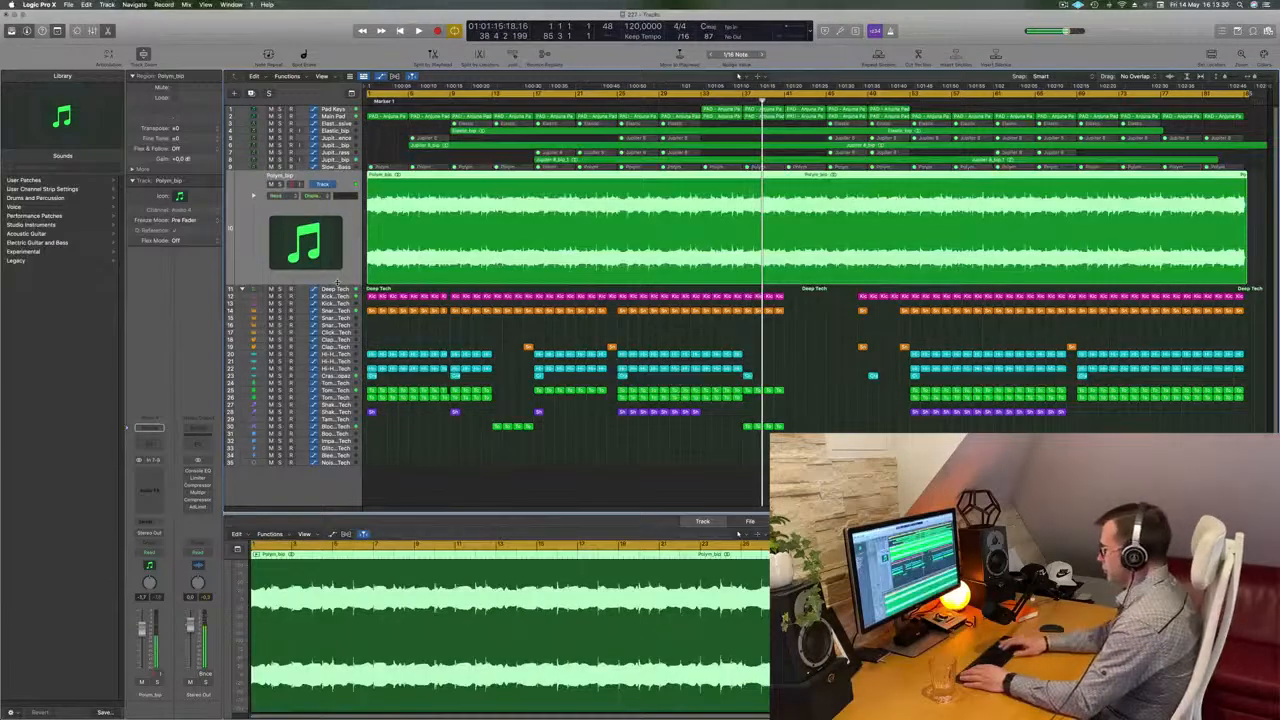
{"action": "key", "text": "Delete"}
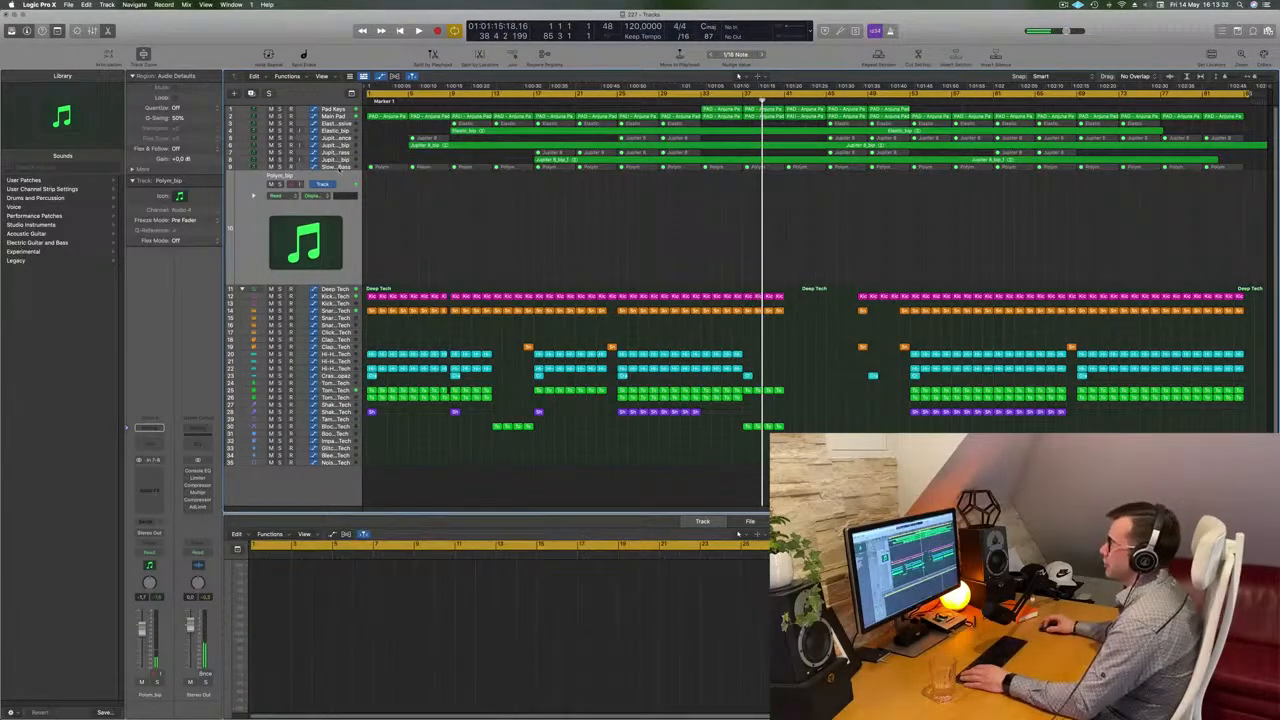
Unmute the selected Slow Brassy Bass regions
{"action": "left_click", "coordinate": [342, 167]}
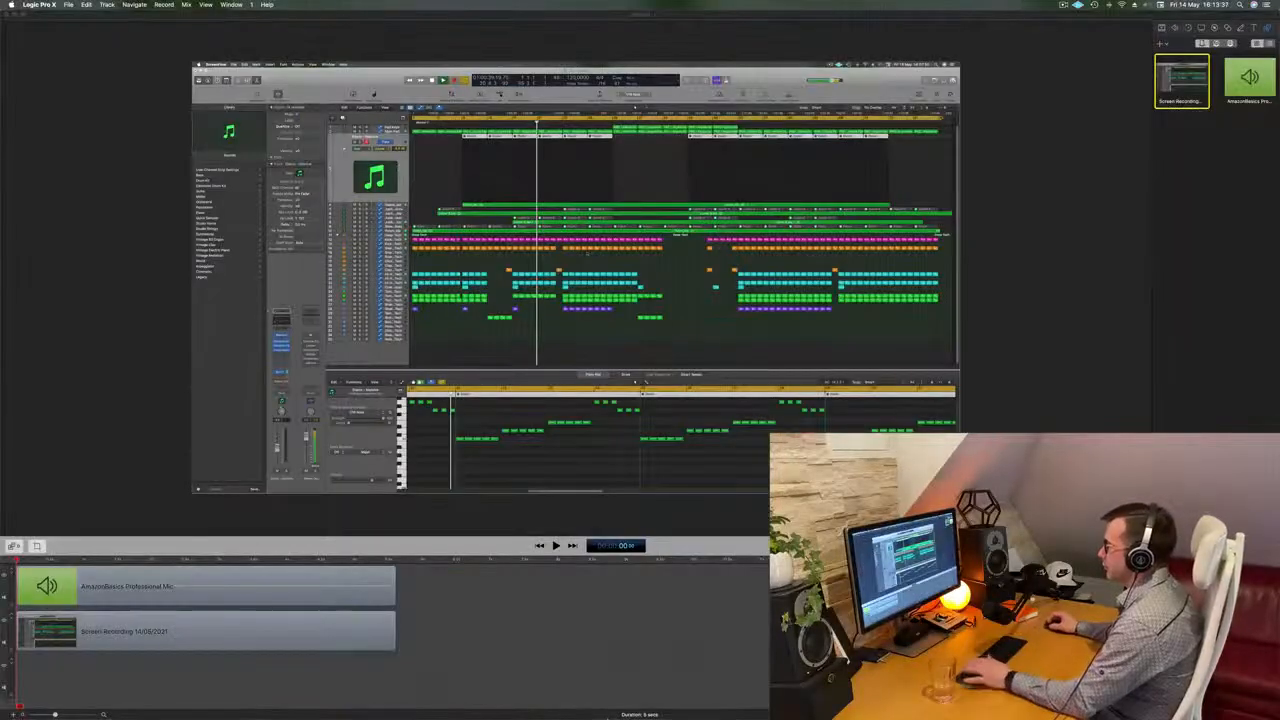
{"action": "mouse_move", "coordinate": [627, 717]}
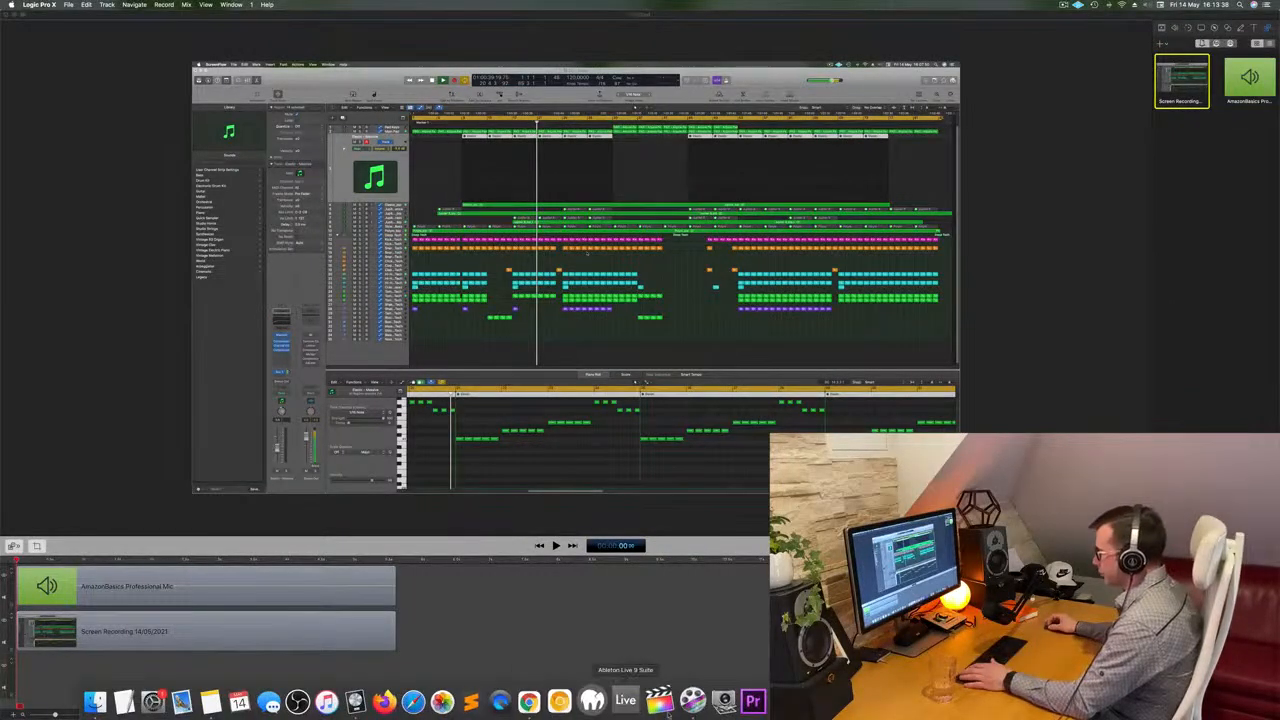
{"action": "left_click", "coordinate": [375, 712]}
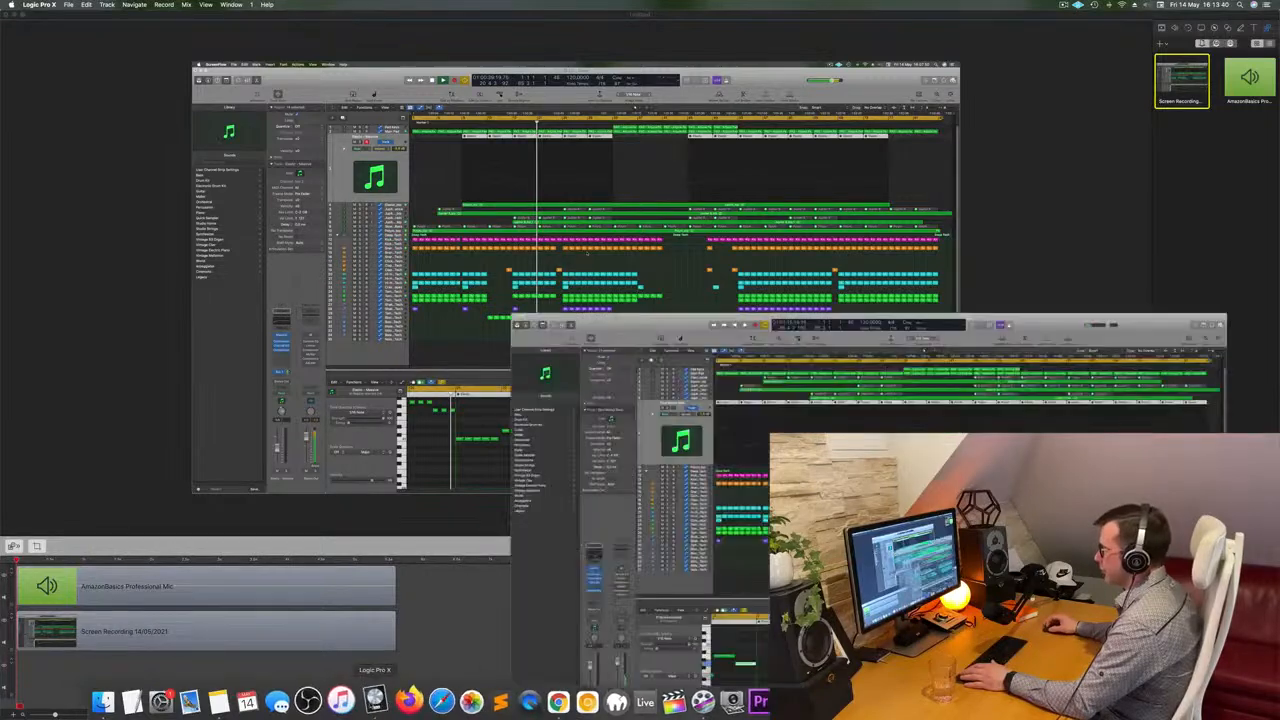
{"action": "right_click", "coordinate": [512, 169]}
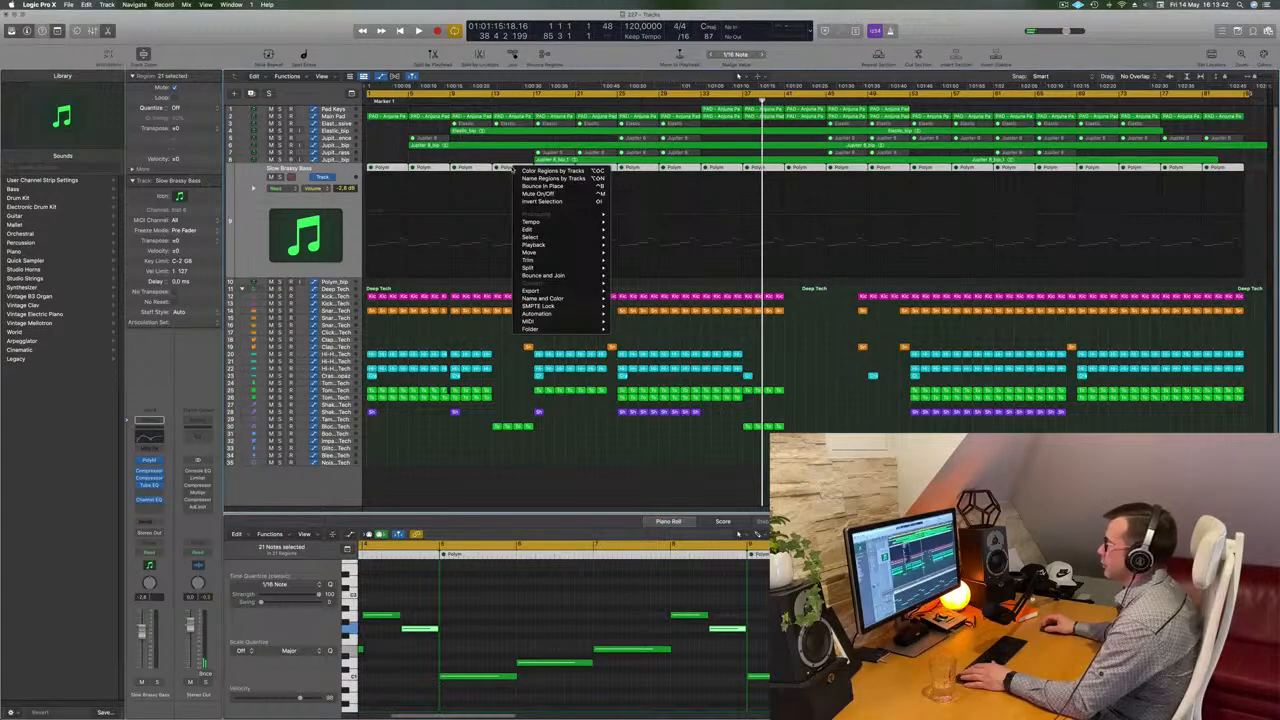
{"action": "left_click", "coordinate": [545, 194]}
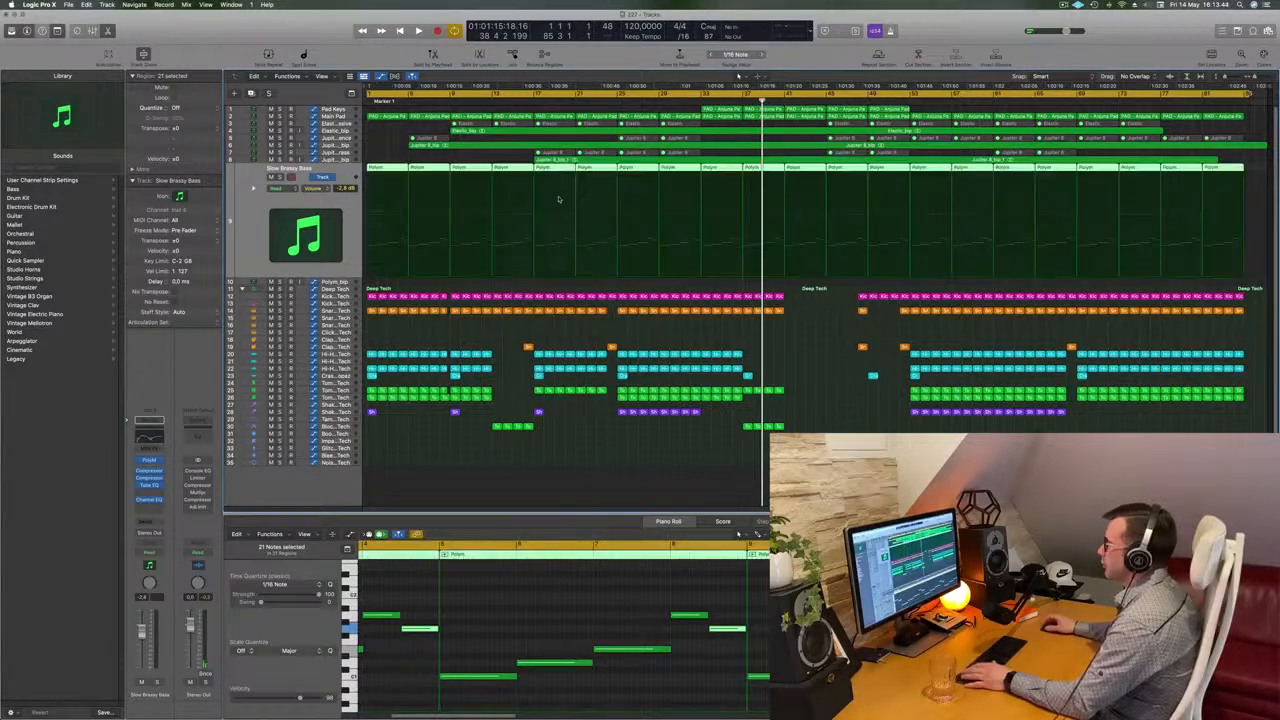
Set the cycle range over the first four bars and repeat that section three times
{"action": "left_click", "coordinate": [594, 283]}
{"action": "key", "text": "space"}
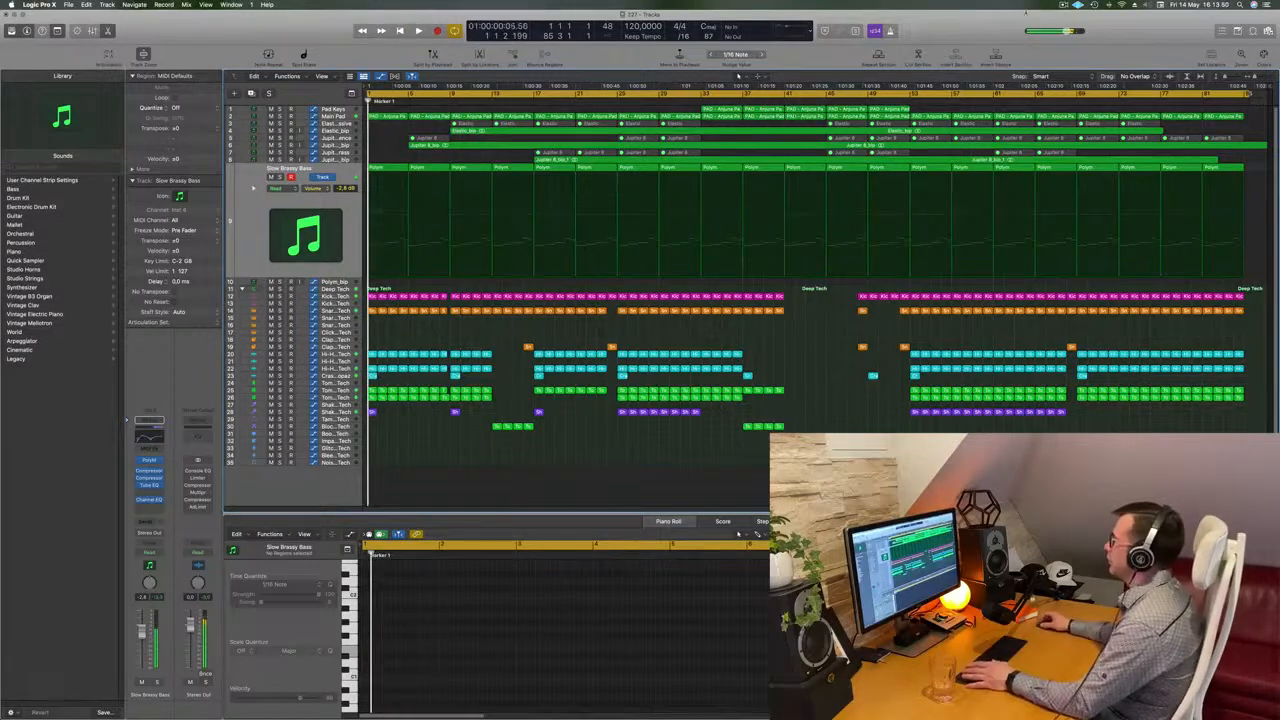
{"action": "left_click_drag", "start_coordinate": [1248, 94], "coordinate": [451, 146]}
{"action": "key", "text": "ctrl+super+r"}
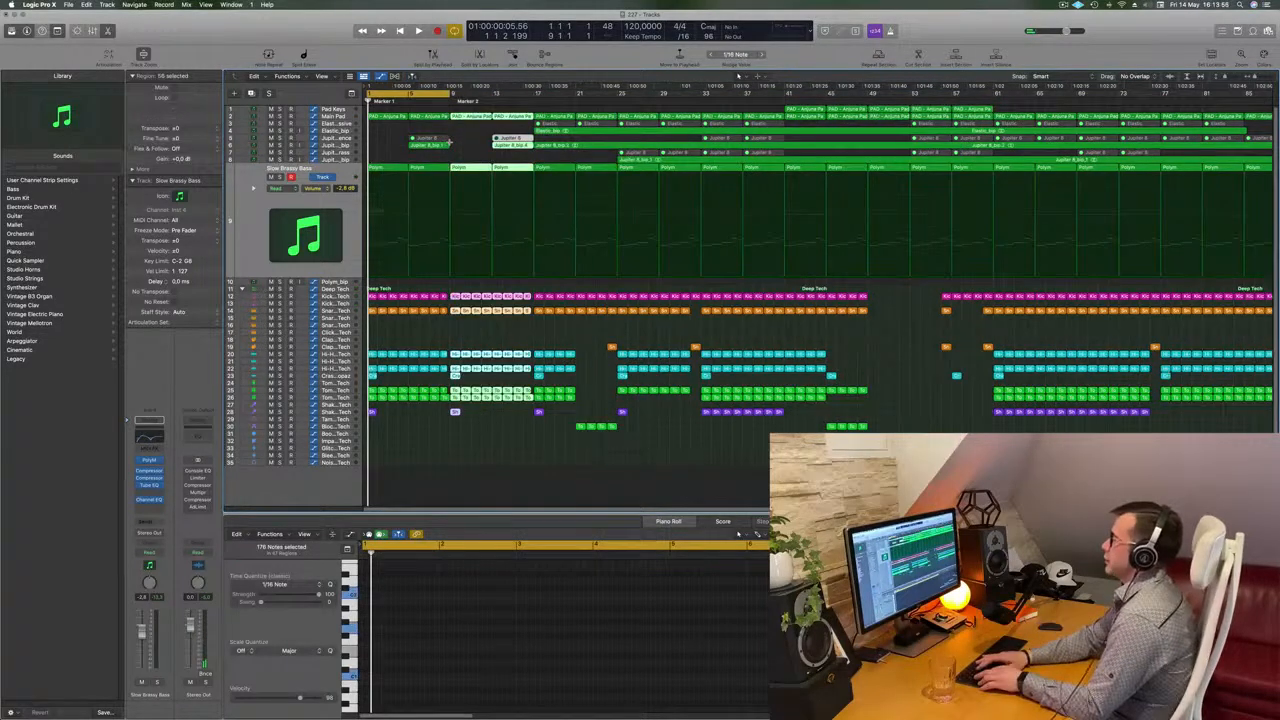
{"action": "key", "text": "ctrl+super+r"}
{"action": "key", "text": "ctrl+super+r"}
Zoom in and delete the selected notes in the first Slow Brassy Bass region
{"action": "key", "text": "space"}
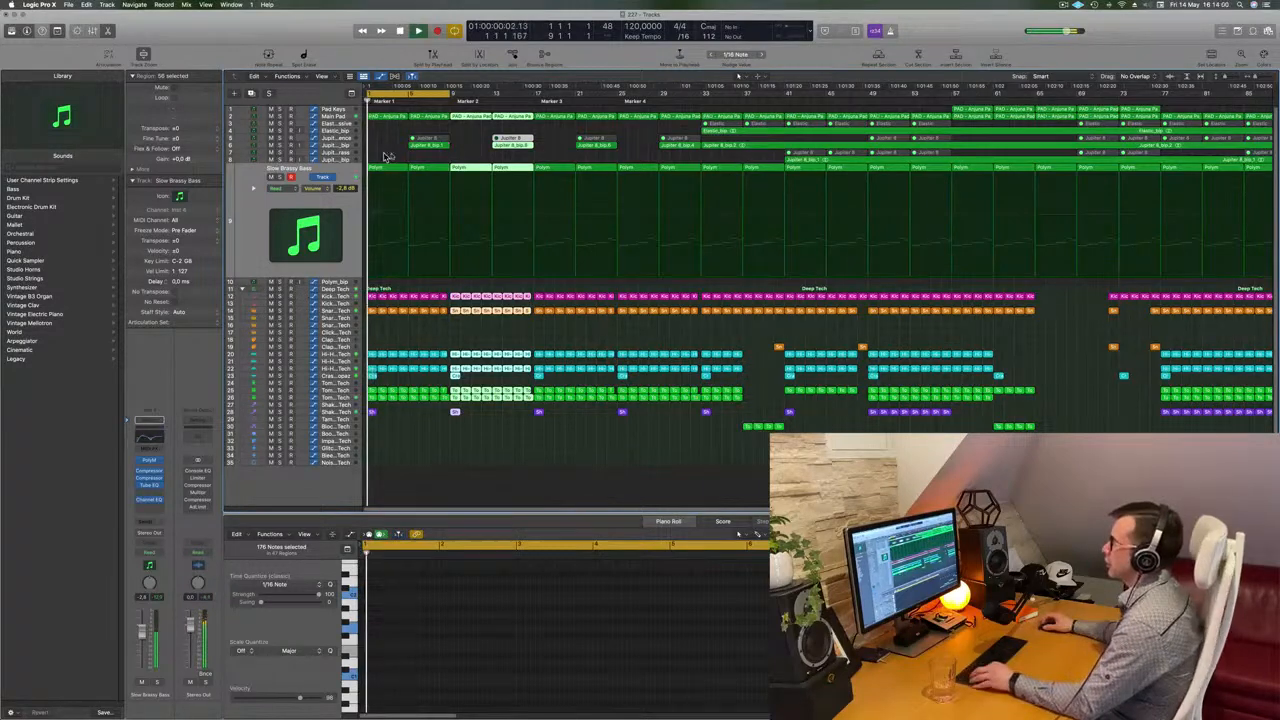
{"action": "key", "text": "super+Right"}
{"action": "left_click", "coordinate": [419, 167]}
{"action": "left_click_drag", "start_coordinate": [485, 580], "coordinate": [670, 690]}
{"action": "key", "text": "Delete"}
Play back the intro and review the Slow Brassy Bass regions and notes
{"action": "key", "text": "space"}
{"action": "left_click_drag", "start_coordinate": [438, 678], "coordinate": [546, 685]}
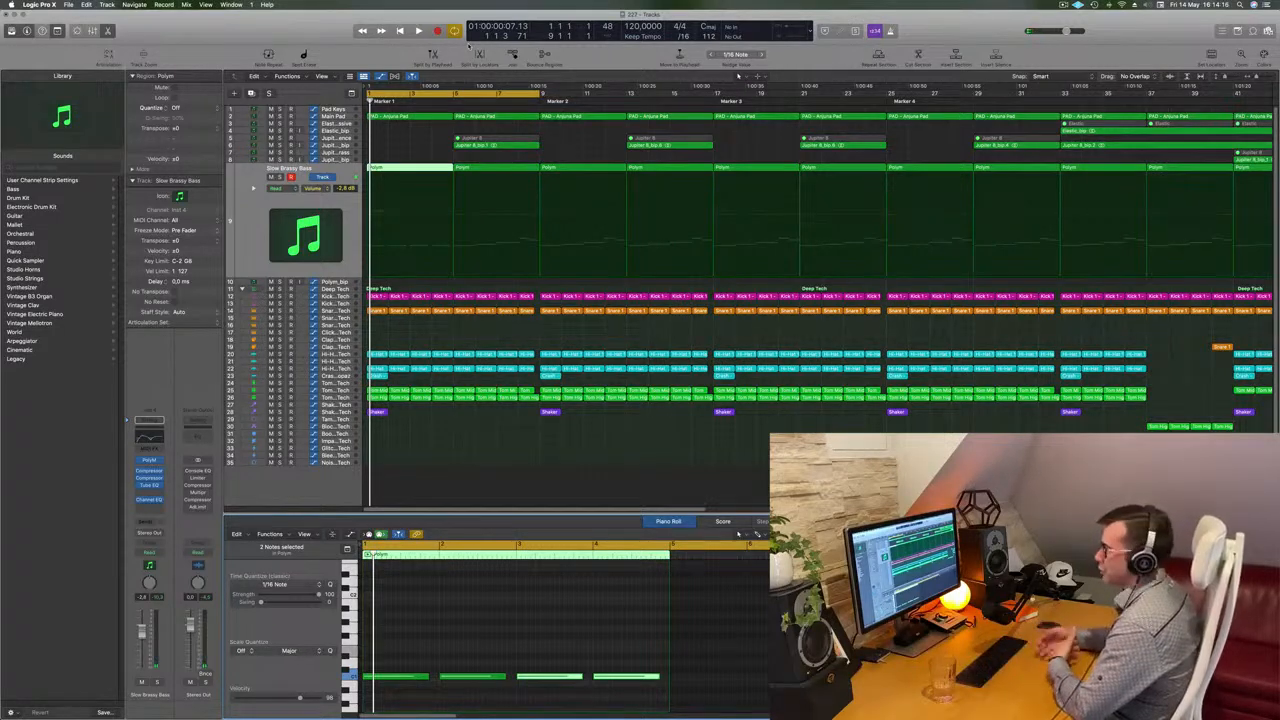
{"action": "left_click", "coordinate": [427, 145]}
{"action": "key", "text": "space"}
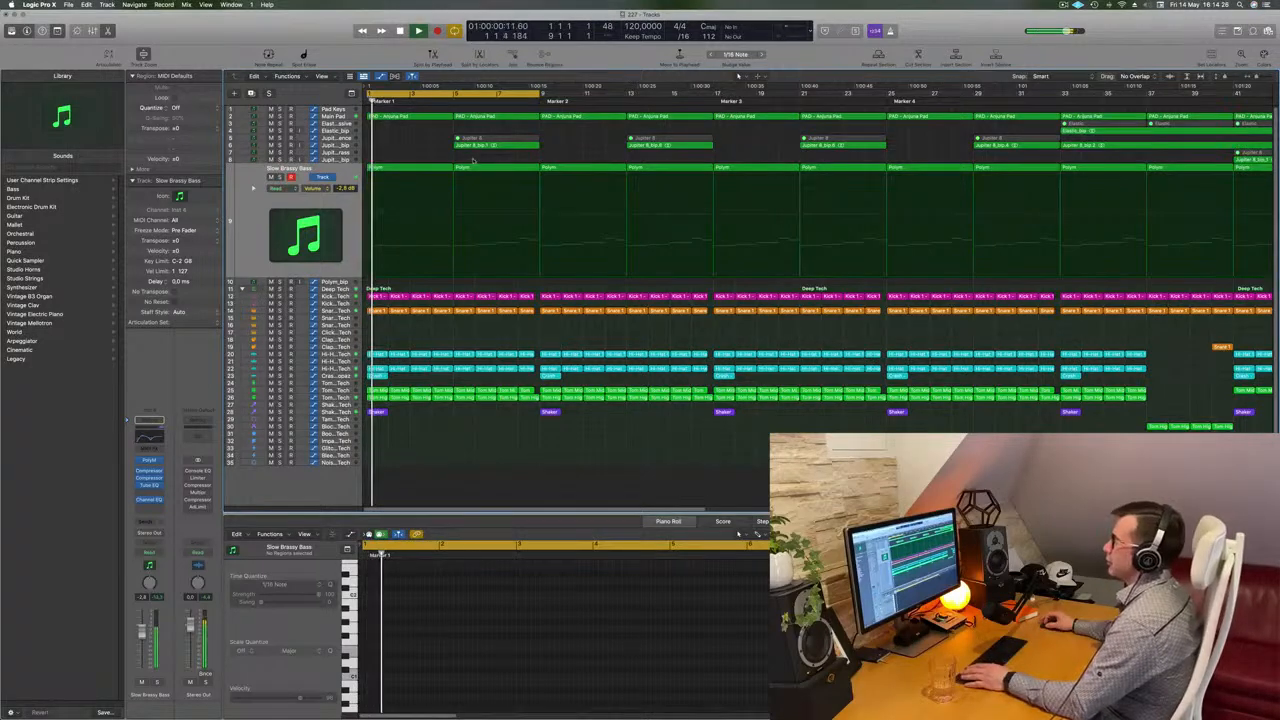
{"action": "left_click", "coordinate": [430, 163]}
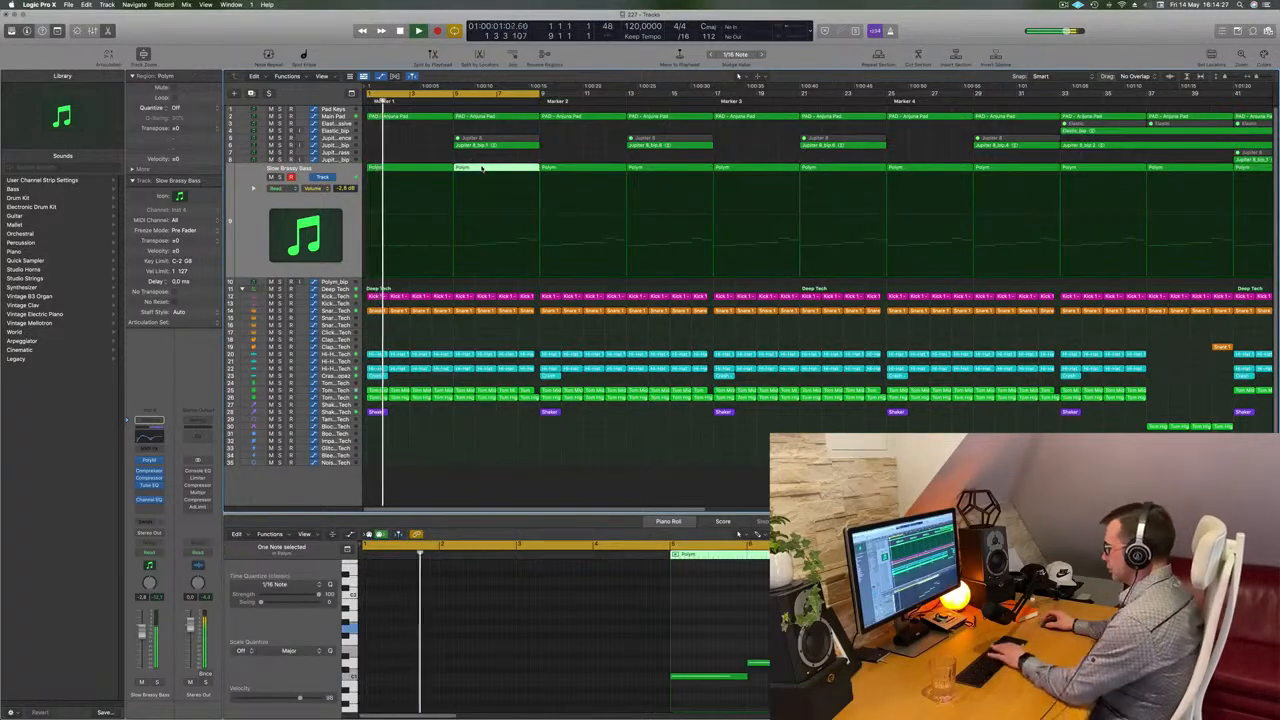
{"action": "left_click", "coordinate": [412, 168]}
{"action": "key", "text": "space"}
{"action": "key", "text": "space"}
{"action": "left_click", "coordinate": [480, 250]}
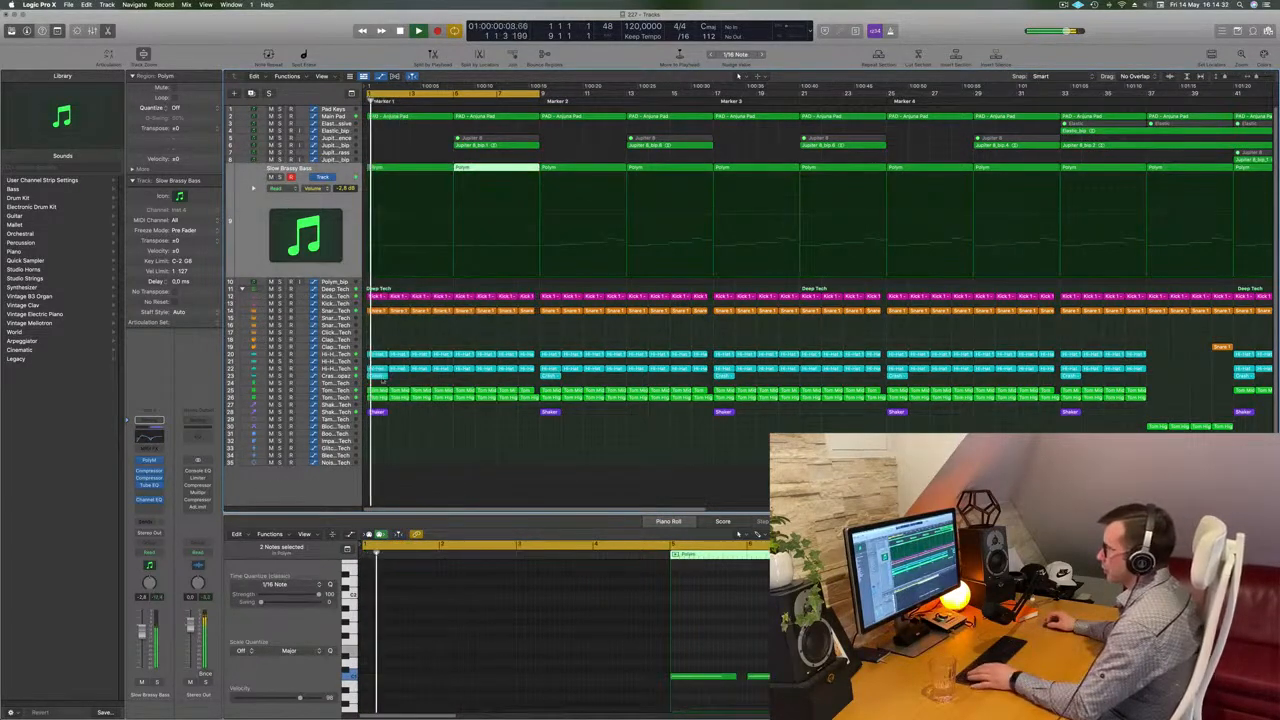
Repeat the first Shaker 2 region three times
{"action": "left_click", "coordinate": [376, 411]}
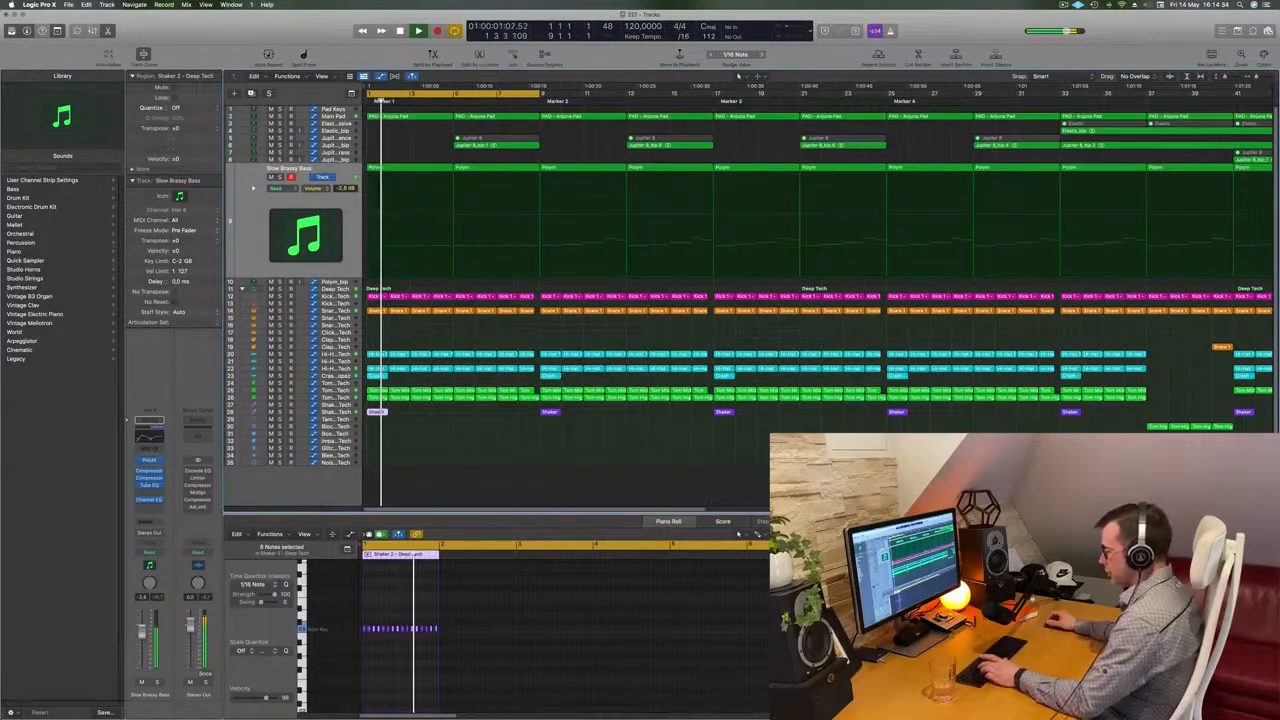
{"action": "key", "text": "super+r"}
{"action": "key", "text": "super+r"}
{"action": "key", "text": "super+r"}
{"action": "key", "text": "super+r"}
{"action": "key", "text": "super+r"}
{"action": "key", "text": "super+r"}
{"action": "key", "text": "super+r"}
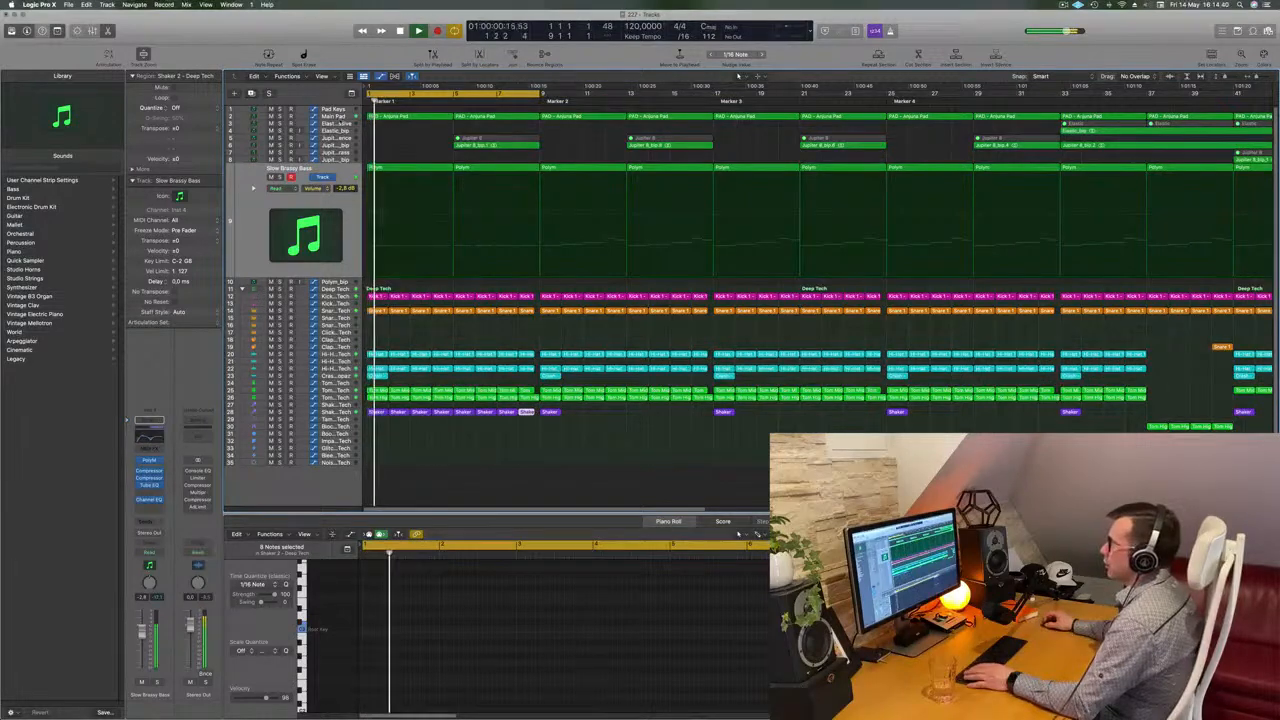
In the first Main Pad region, delete the selected notes and lengthen the remaining note across the region
{"action": "left_click", "coordinate": [339, 116]}
{"action": "left_click", "coordinate": [430, 117]}
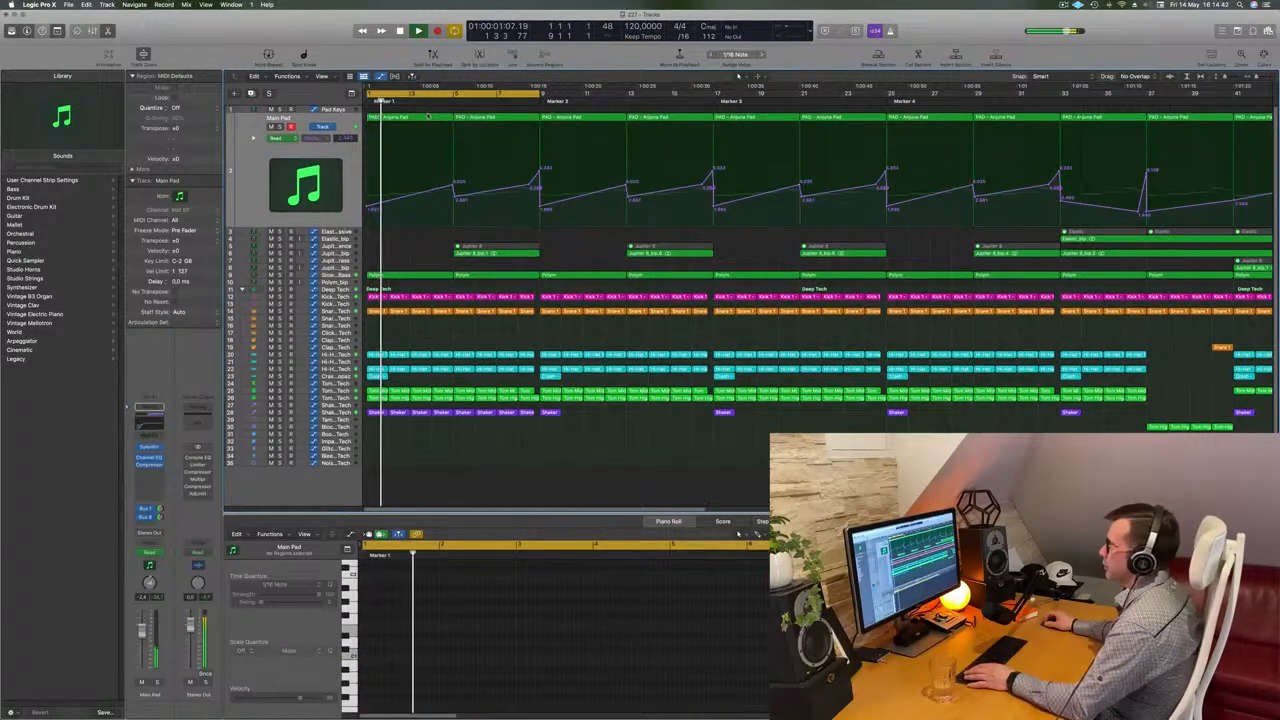
{"action": "left_click_drag", "start_coordinate": [484, 578], "coordinate": [666, 682]}
{"action": "key", "text": "Delete"}
{"action": "left_click_drag", "start_coordinate": [437, 655], "coordinate": [668, 655]}
{"action": "key", "text": "Return"}
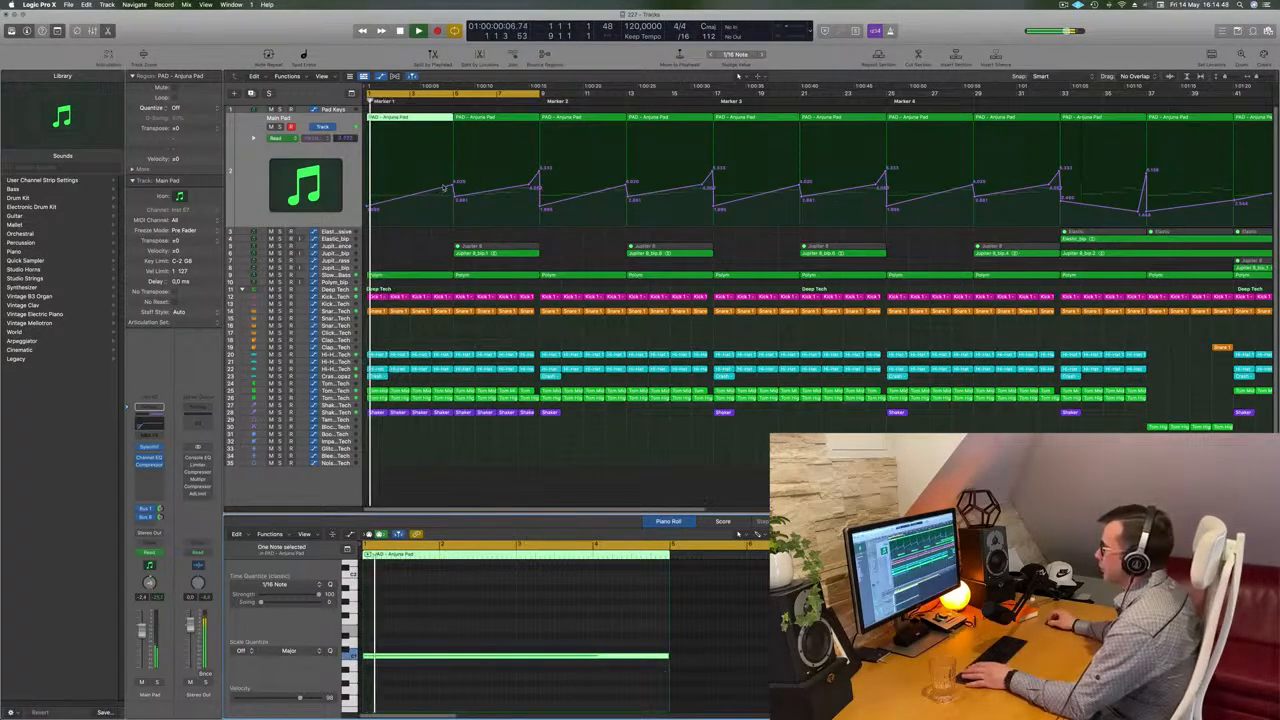
Lower two automation points at the start of the Main Pad track's automation curve
{"action": "left_click_drag", "start_coordinate": [453, 185], "coordinate": [454, 190]}
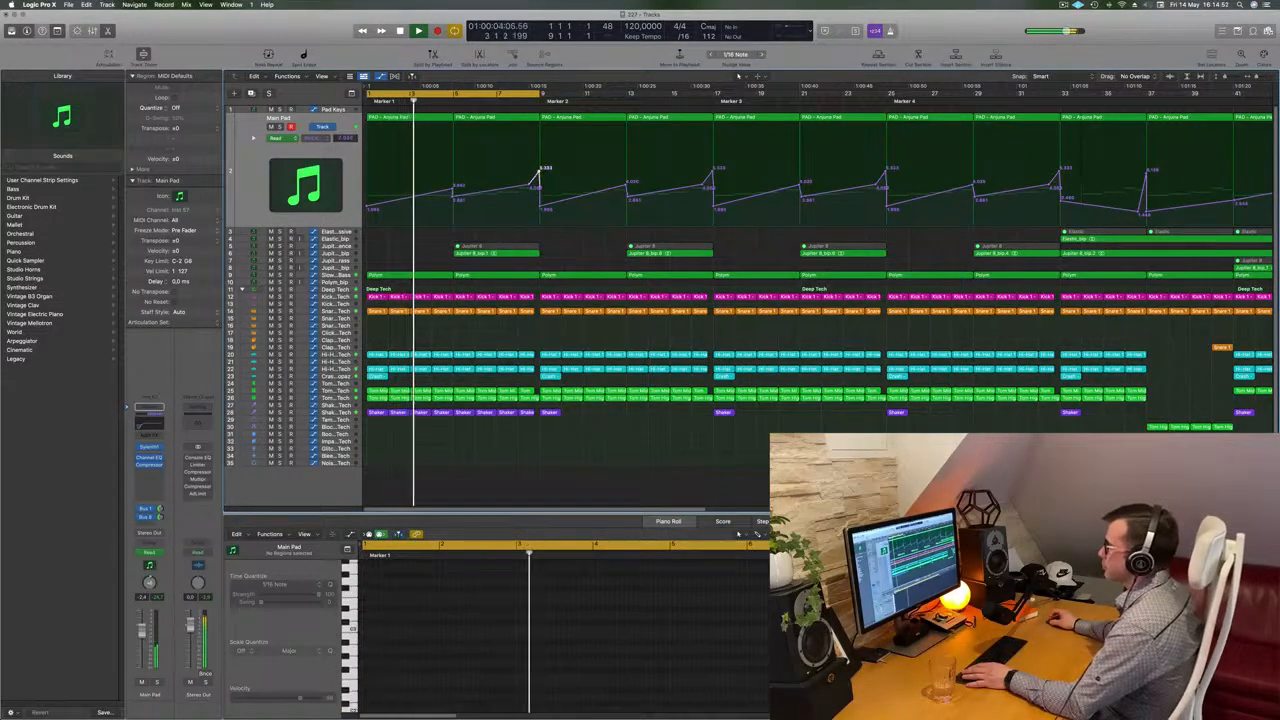
{"action": "left_click_drag", "start_coordinate": [537, 173], "coordinate": [540, 184]}
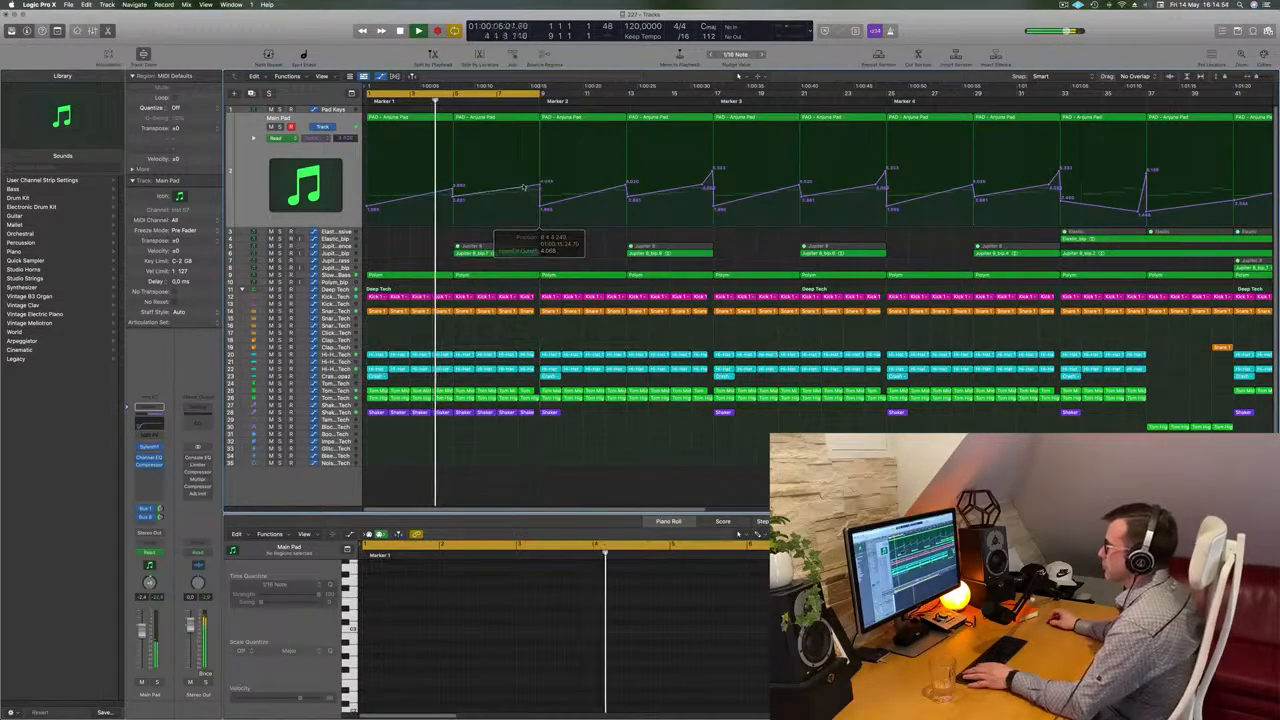
{"action": "key", "text": "super+Right"}
{"action": "key", "text": "super+Left"}
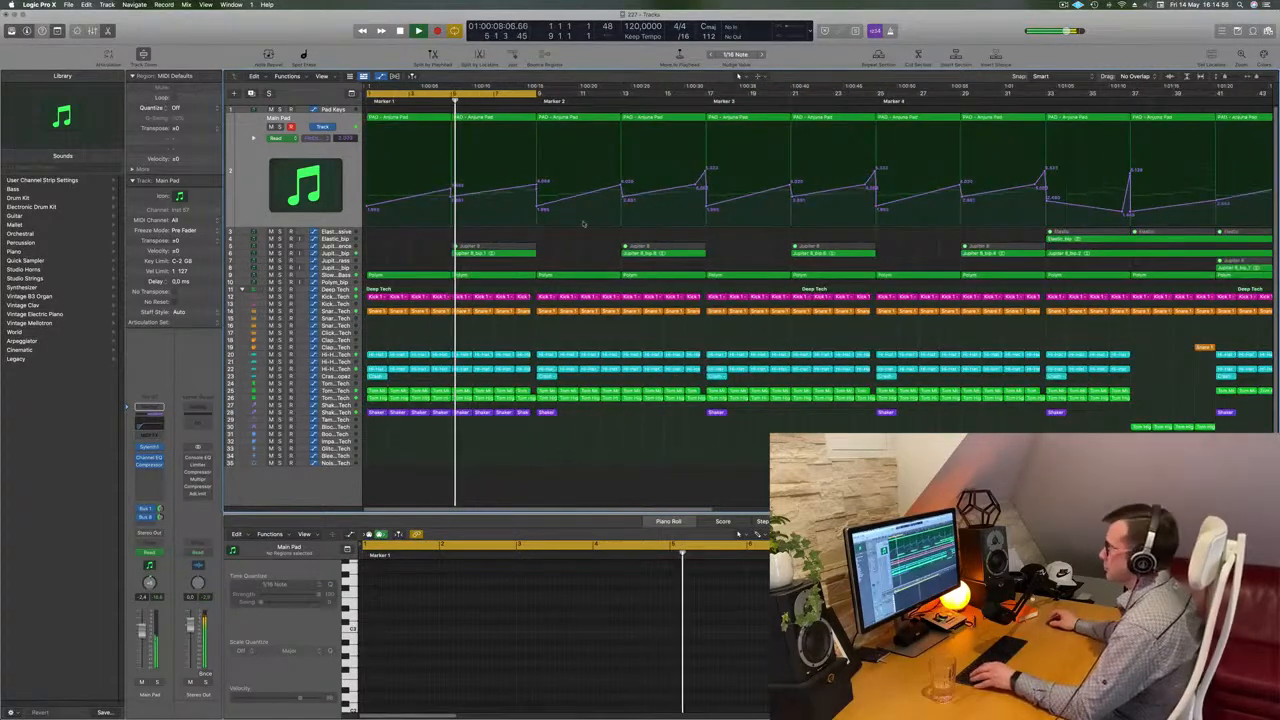
Delete the second Arjuna Pad region on the Main Pad track and audition the intro
{"action": "left_click", "coordinate": [336, 254]}
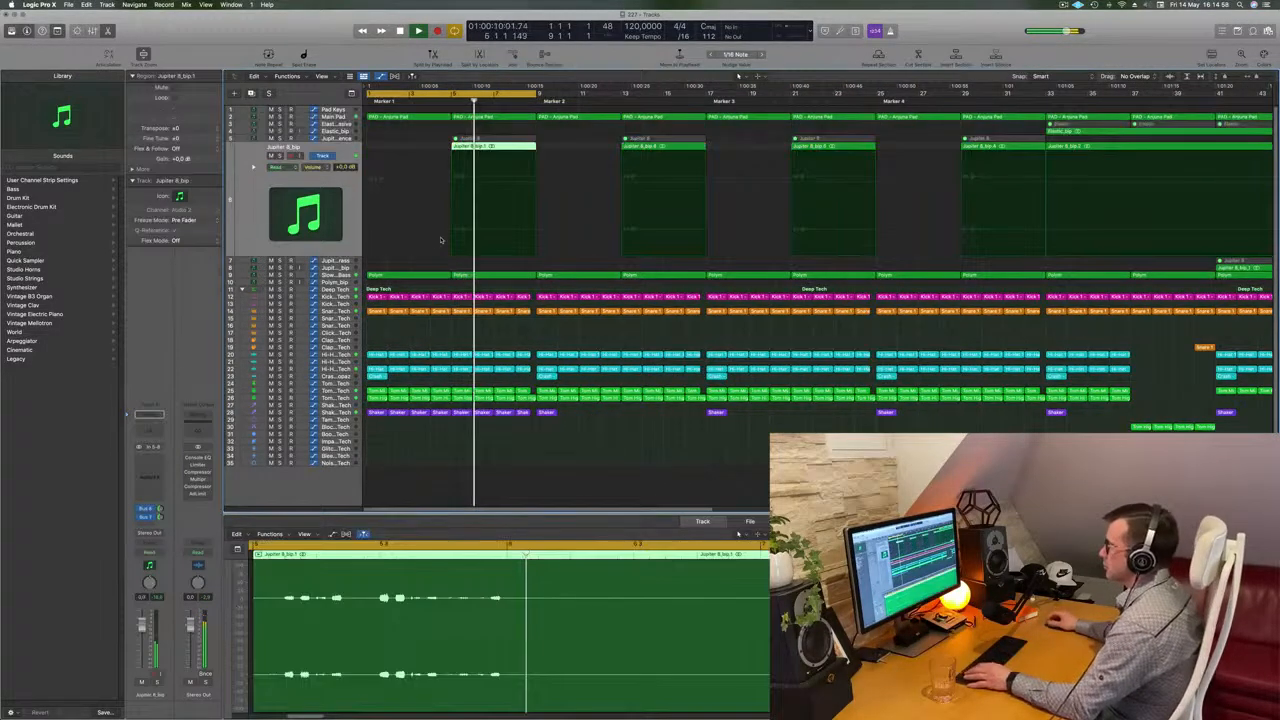
{"action": "scroll", "coordinate": [575, 129], "scroll_direction": "up", "scroll_amount": 1}
{"action": "key", "text": "Return"}
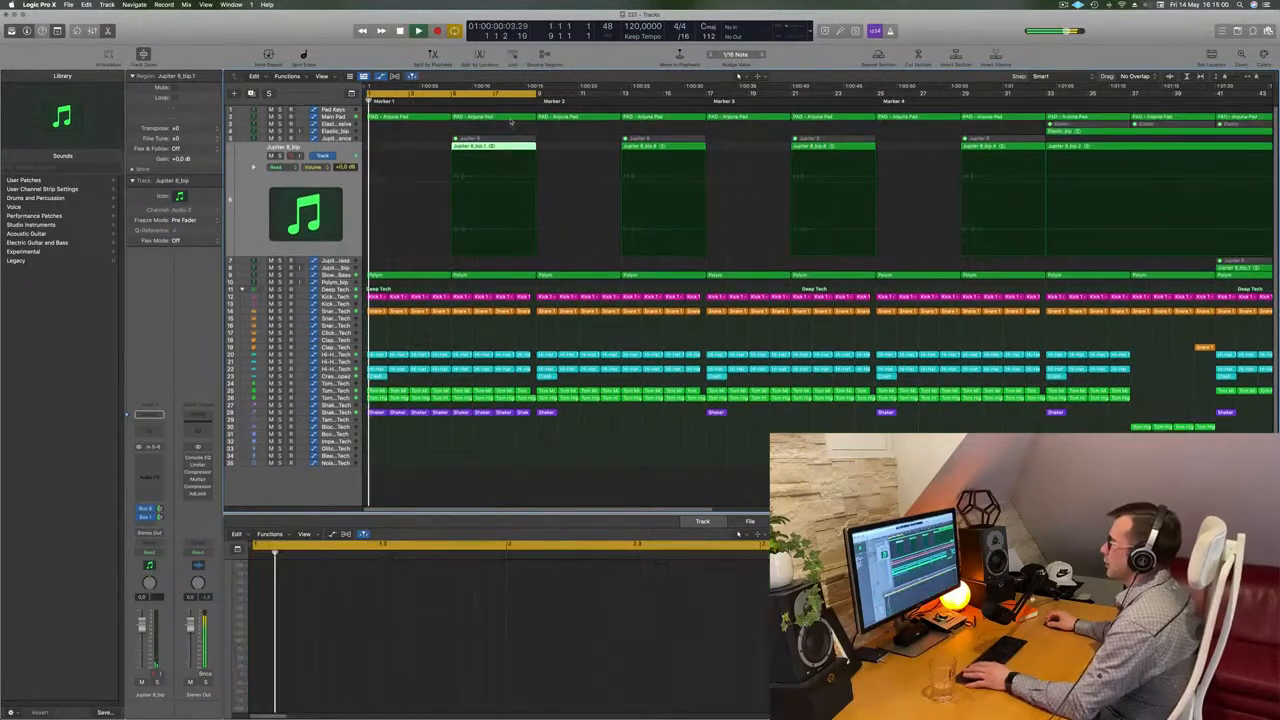
{"action": "left_click", "coordinate": [513, 118]}
{"action": "key", "text": "Delete"}
{"action": "key", "text": "space"}
Repeat the first Arjuna Pad region once on the Main Pad track
{"action": "key", "text": "space"}
{"action": "left_click", "coordinate": [418, 119]}
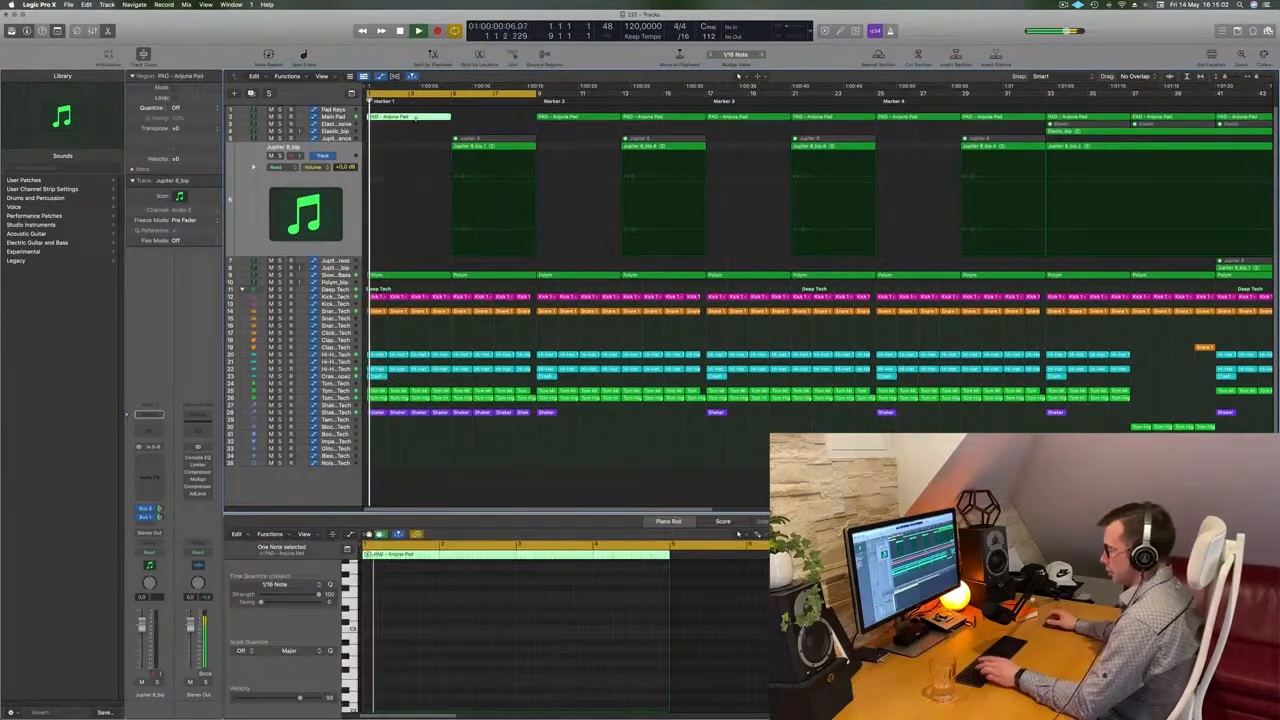
{"action": "key", "text": "super+r"}
{"action": "key", "text": "space"}
{"action": "key", "text": "space"}
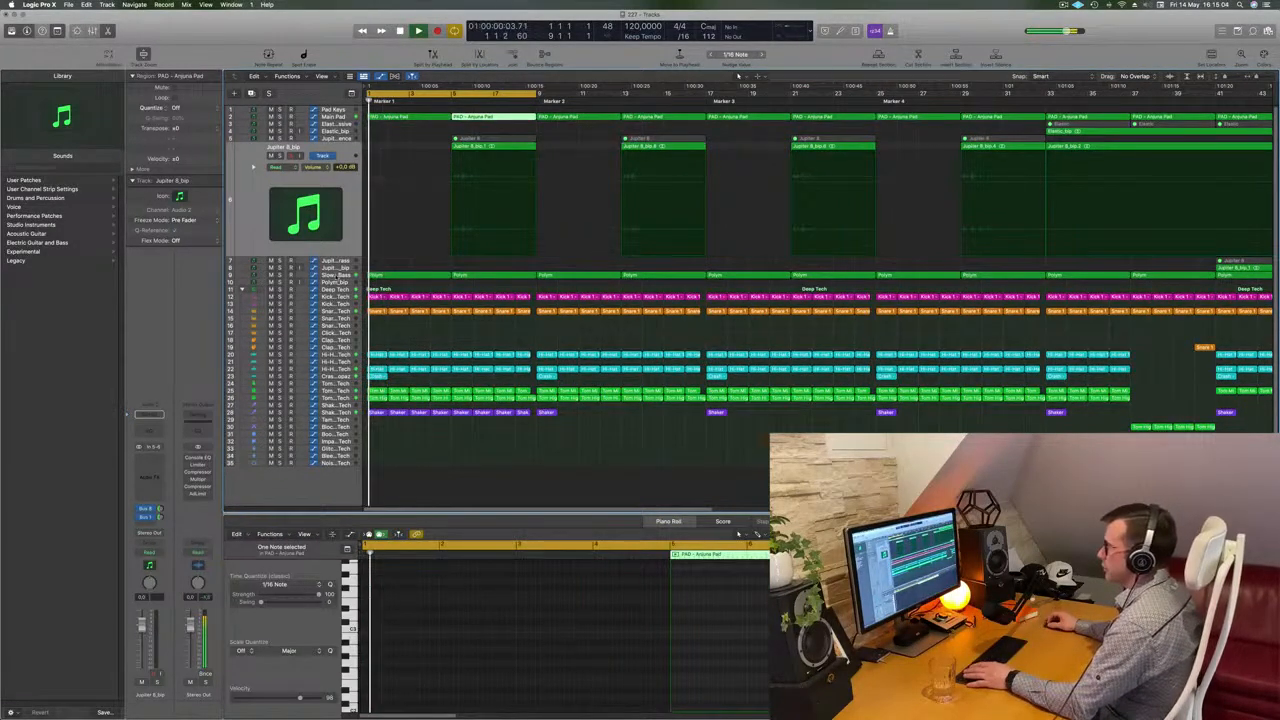
Select the Slow Brassy Bass track and extend the cycle range to bar 17 for playback
{"action": "left_click", "coordinate": [424, 277]}
{"action": "key", "text": "super+Left"}
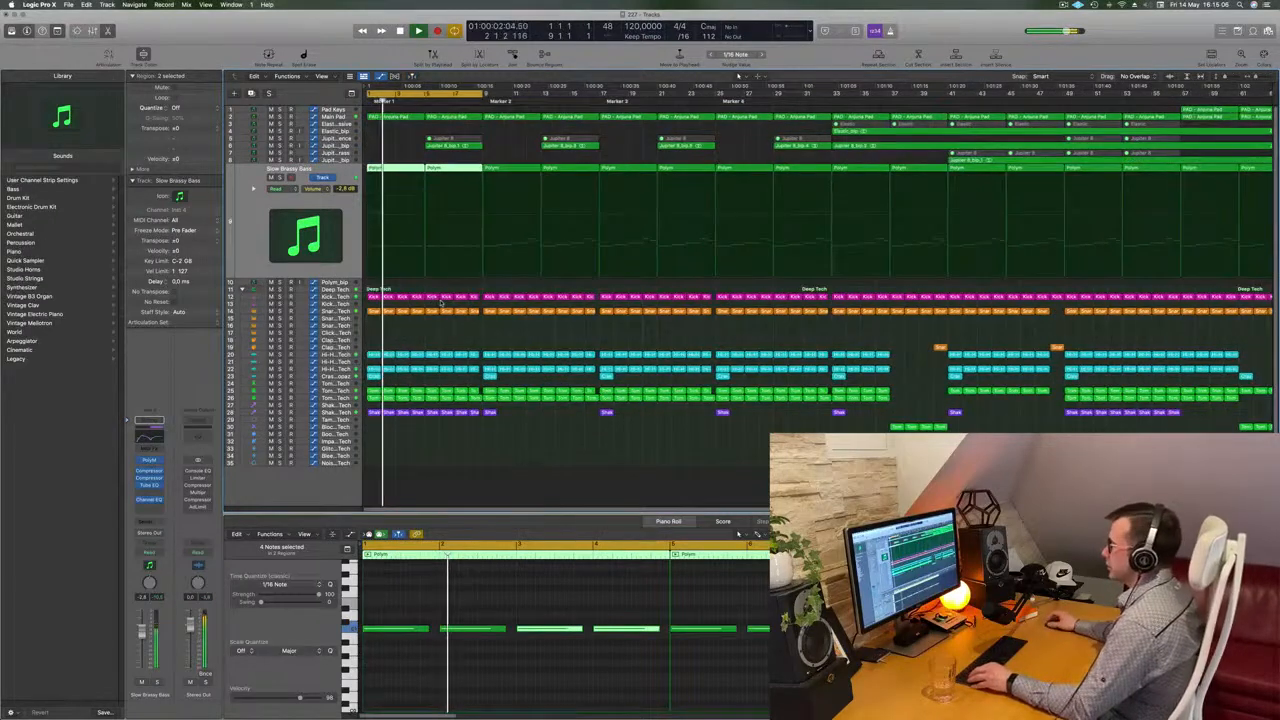
{"action": "scroll", "coordinate": [537, 309], "scroll_direction": "up", "scroll_amount": 1}
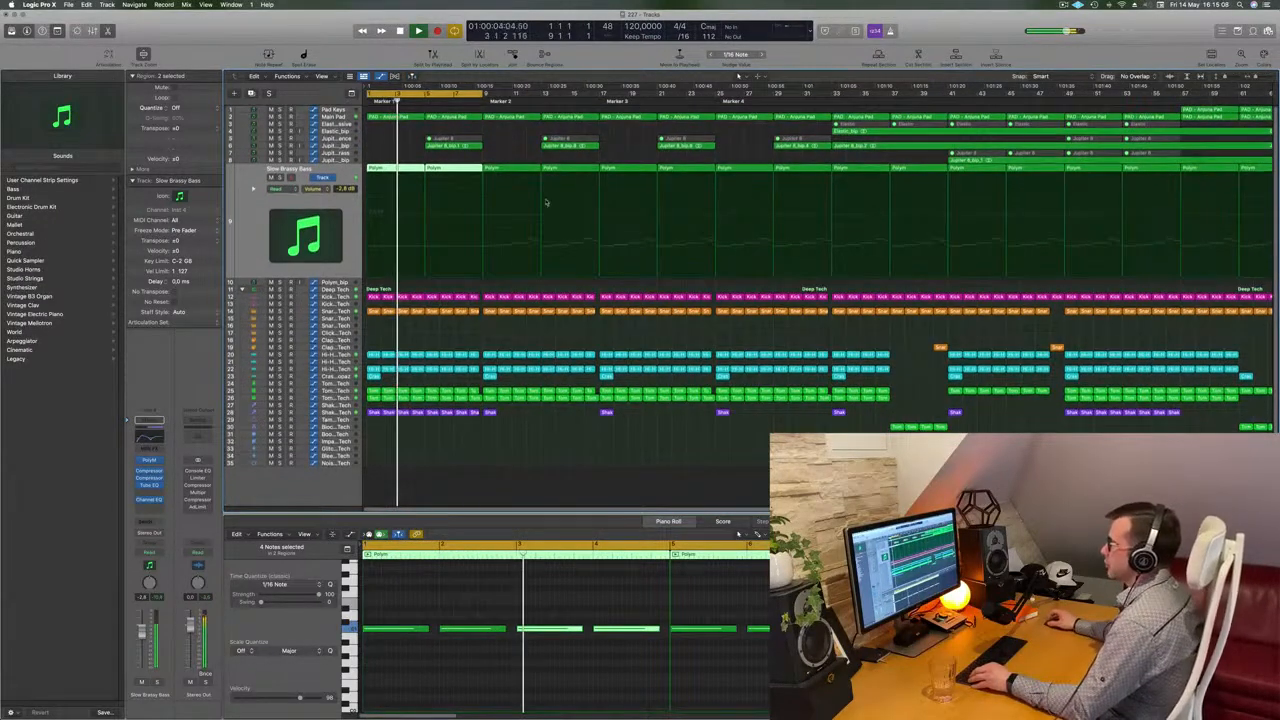
{"action": "key", "text": "super+Right"}
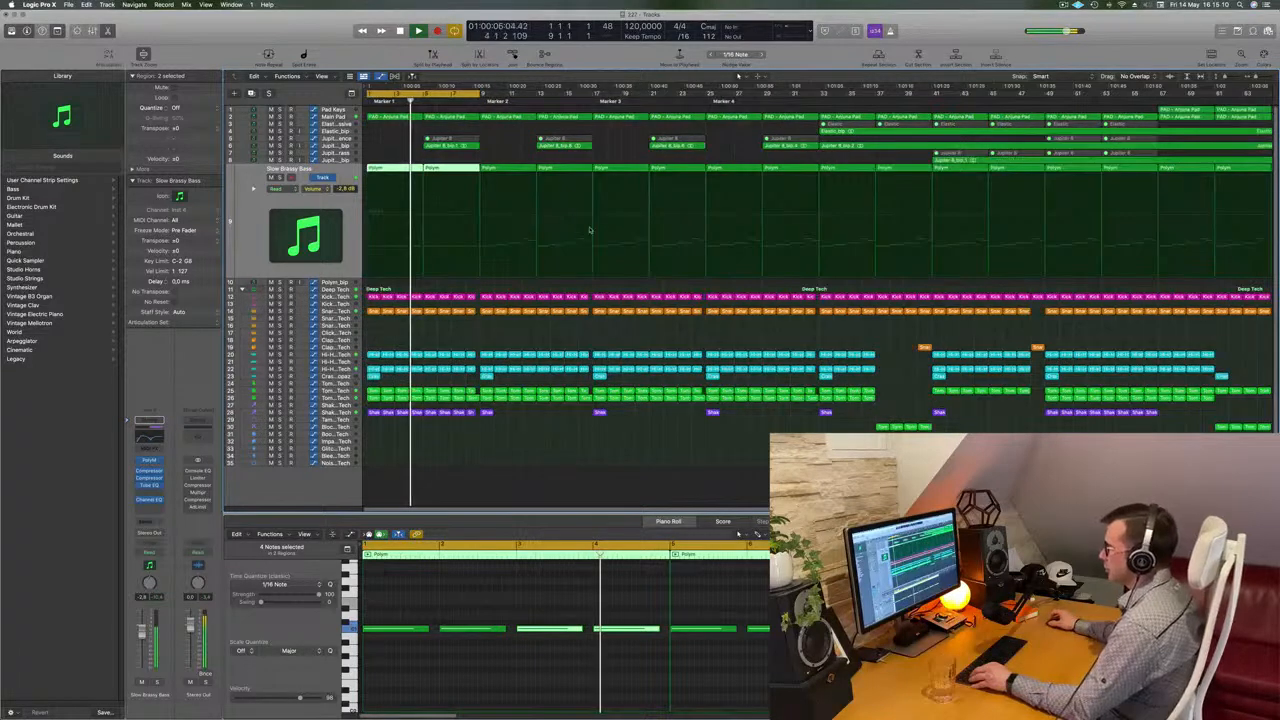
{"action": "key", "text": "super+Left"}
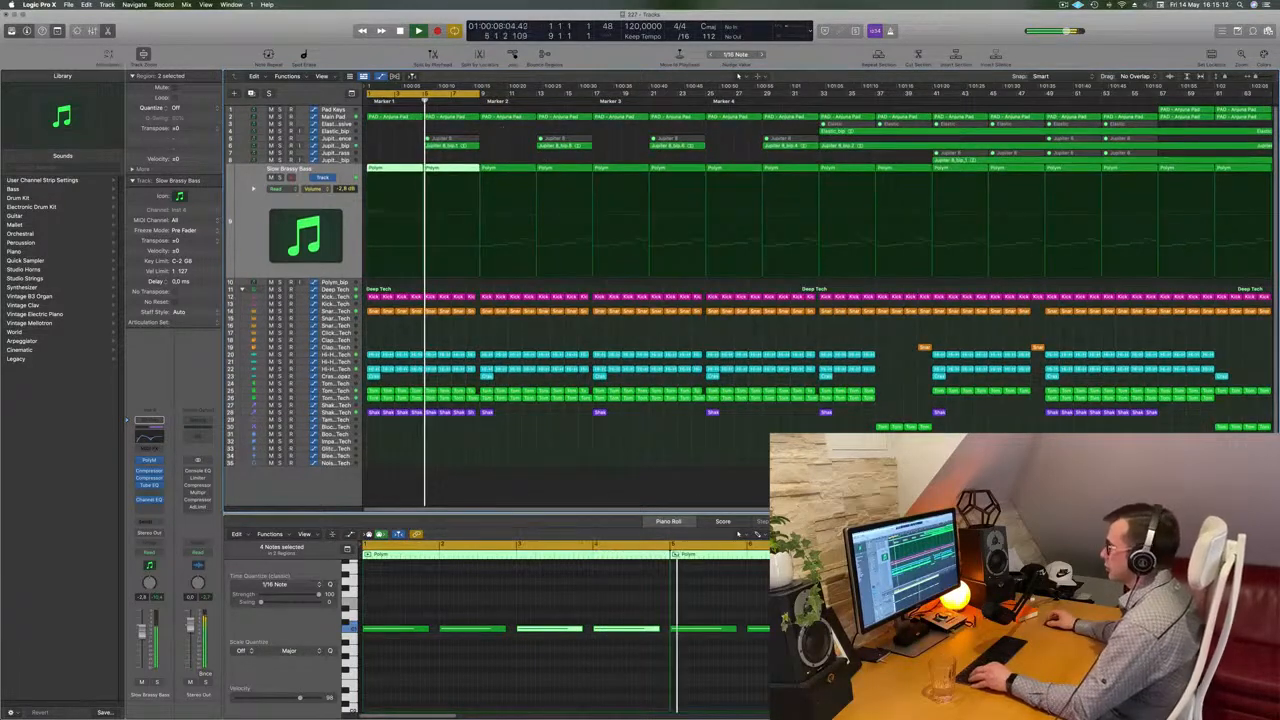
{"action": "key", "text": "super+Left"}
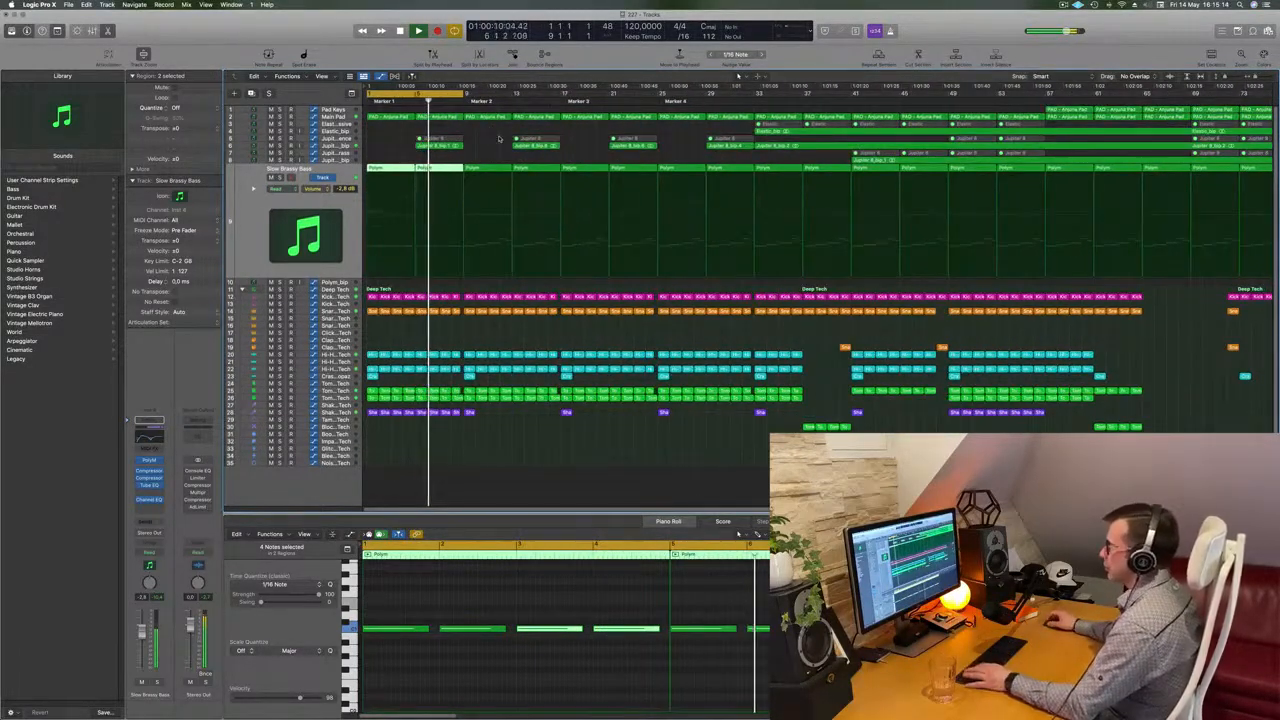
{"action": "key", "text": "space"}
{"action": "left_click_drag", "start_coordinate": [462, 94], "coordinate": [561, 94]}
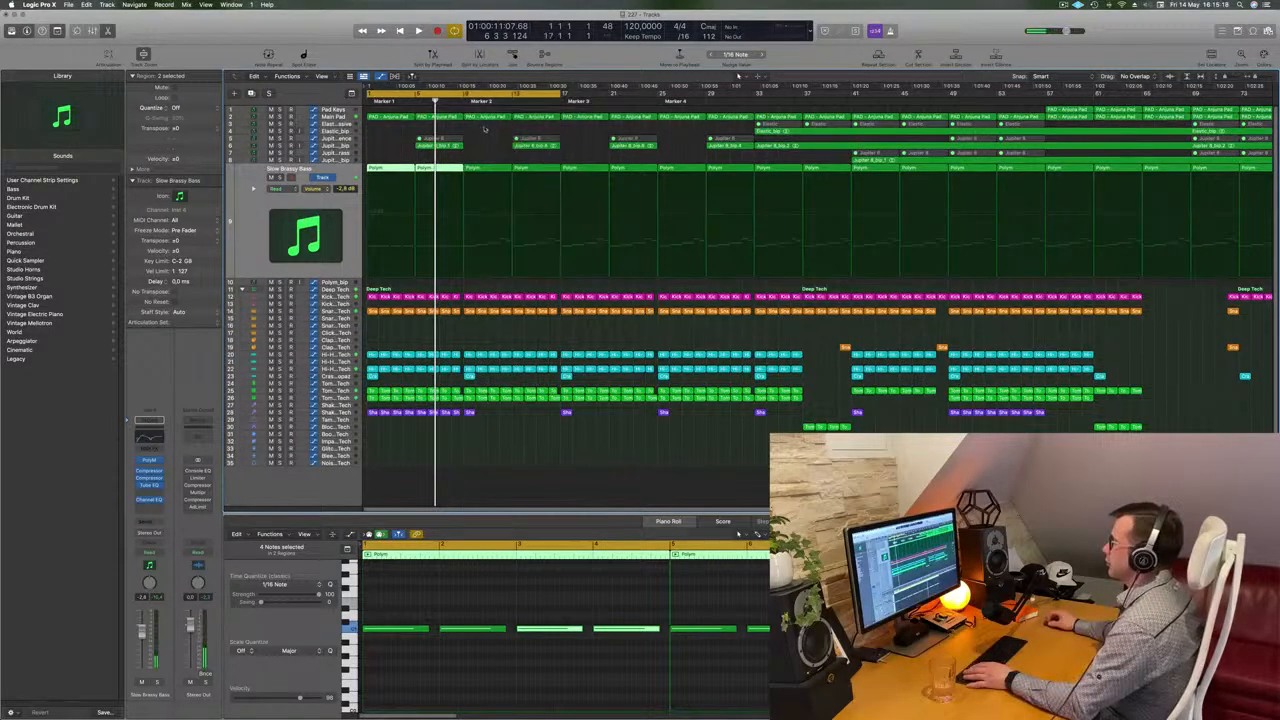
Delete the Main Pad and Slow Brassy Bass regions between Marker 2 and bar 17
{"action": "left_click_drag", "start_coordinate": [484, 128], "coordinate": [545, 115]}
{"action": "key", "text": "Delete"}
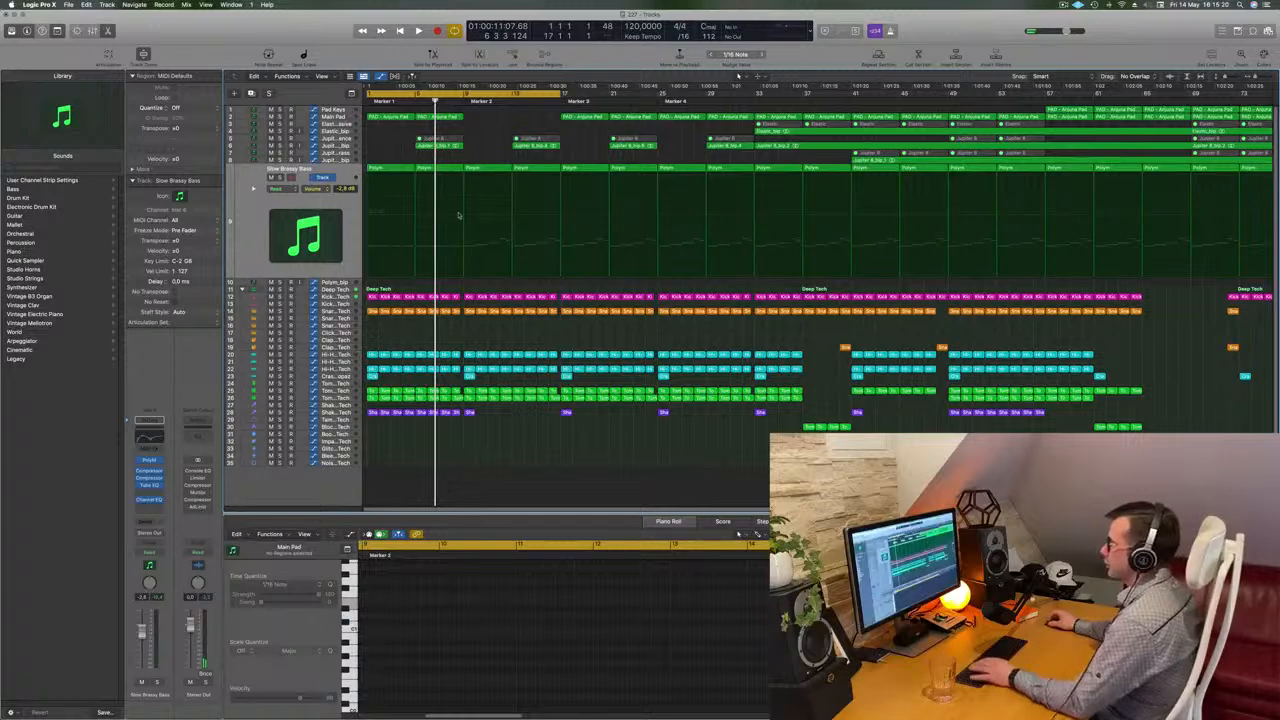
{"action": "left_click", "coordinate": [516, 170]}
{"action": "key", "text": "Delete"}
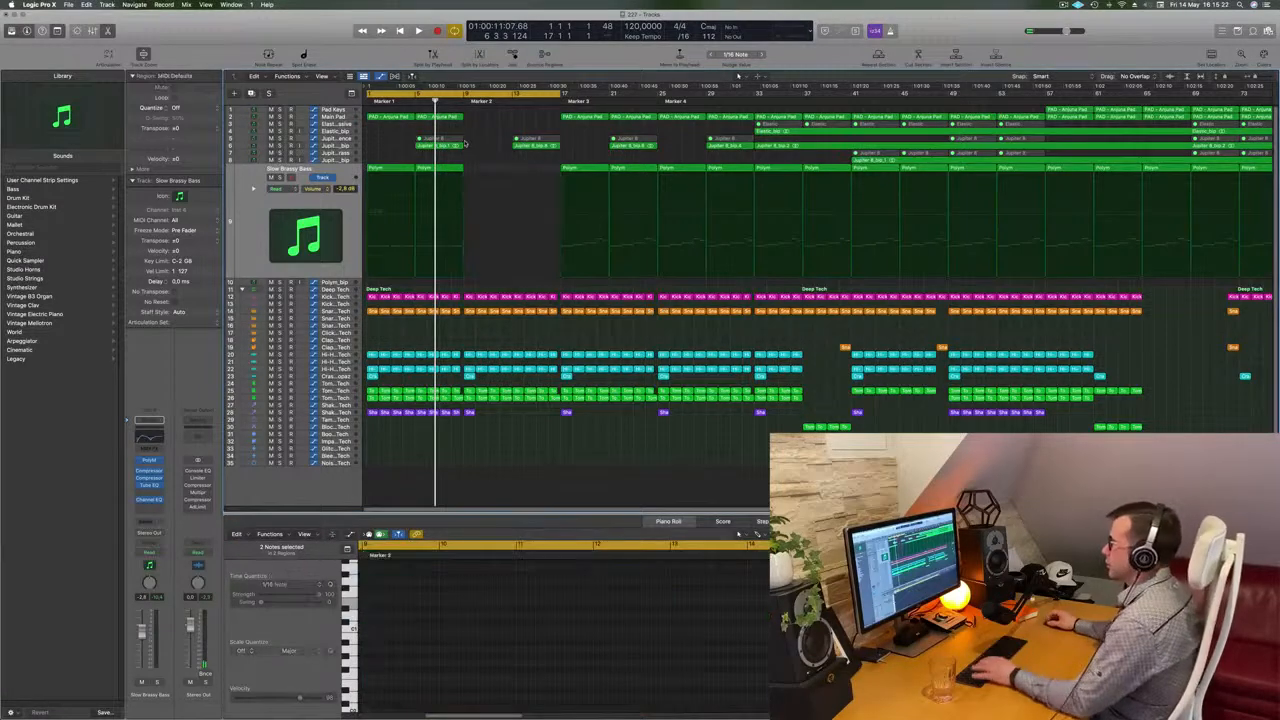
Repeat the opening Main Pad regions and the Slow Brassy Bass region to fill the emptied section
{"action": "left_click_drag", "start_coordinate": [473, 121], "coordinate": [378, 117]}
{"action": "key", "text": "super+r"}
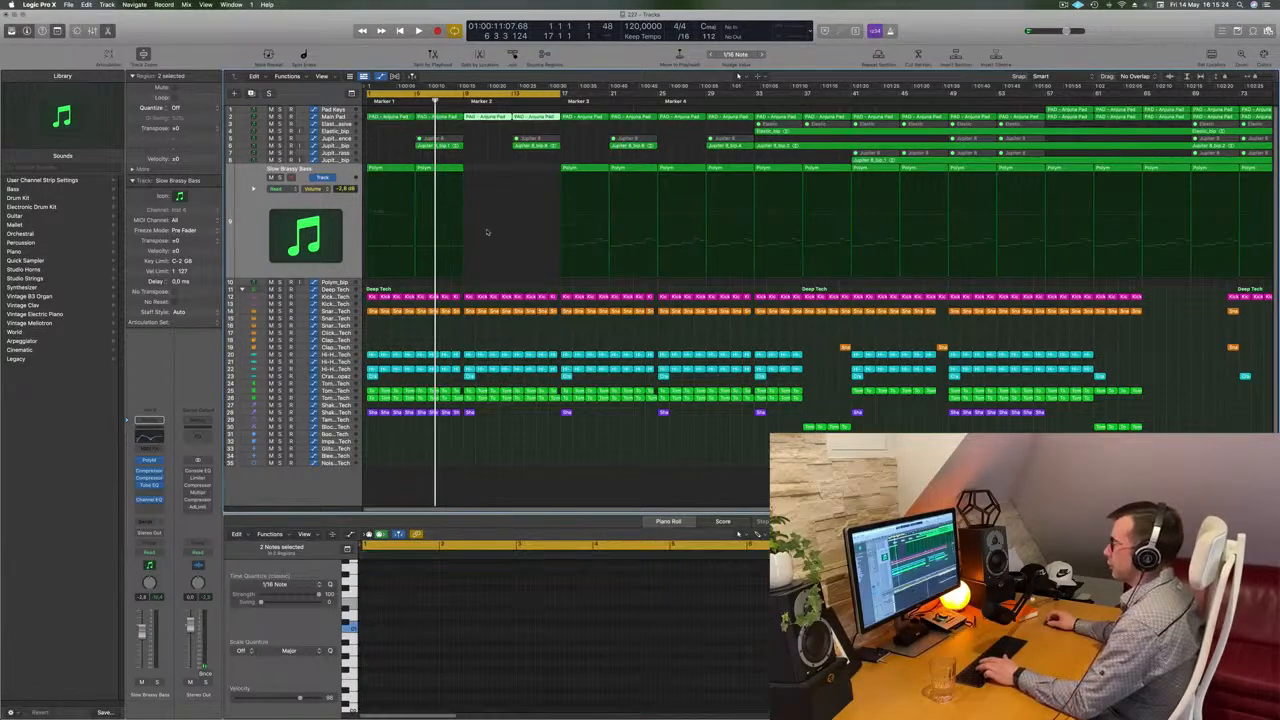
{"action": "left_click", "coordinate": [440, 168]}
{"action": "key", "text": "super+r"}
{"action": "key", "text": "Return"}
{"action": "key", "text": "space"}
Repeat the Shaker 2 regions four times and slightly shorten the last copy
{"action": "left_click_drag", "start_coordinate": [500, 404], "coordinate": [467, 425]}
{"action": "key", "text": "super+r"}
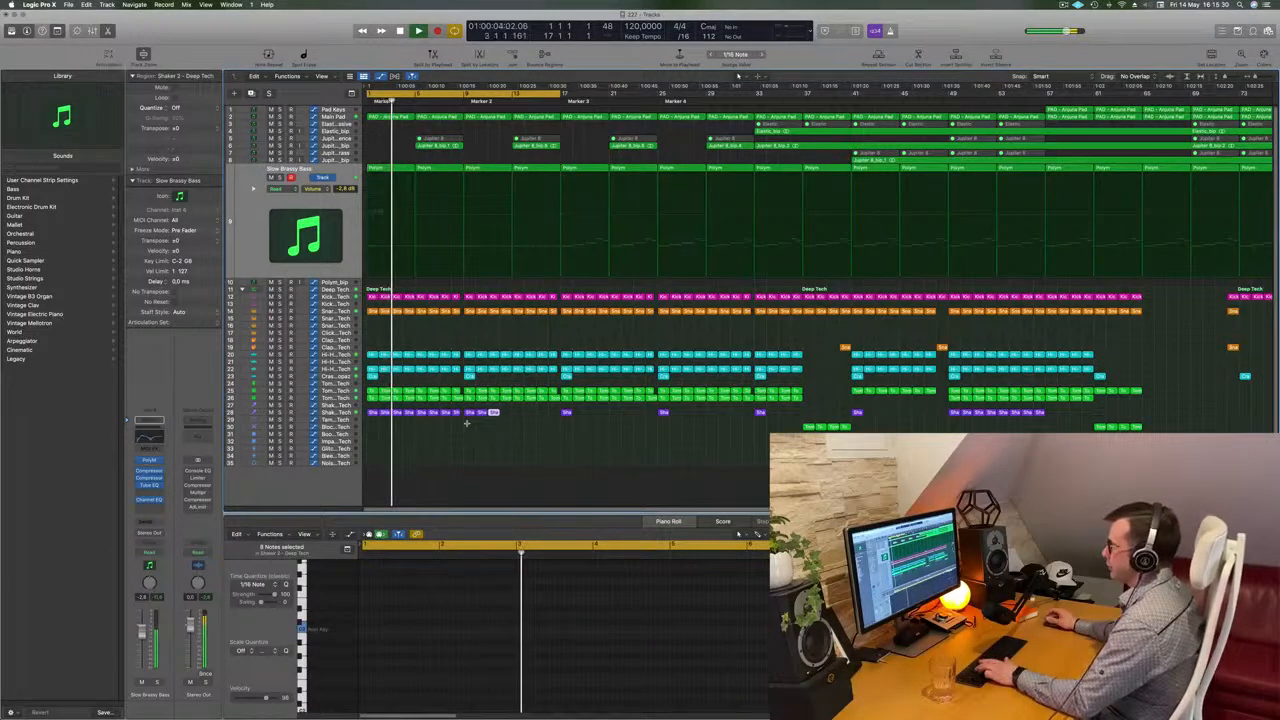
{"action": "key", "text": "super+r"}
{"action": "key", "text": "super+r"}
{"action": "key", "text": "super+r"}
{"action": "key", "text": "super+r"}
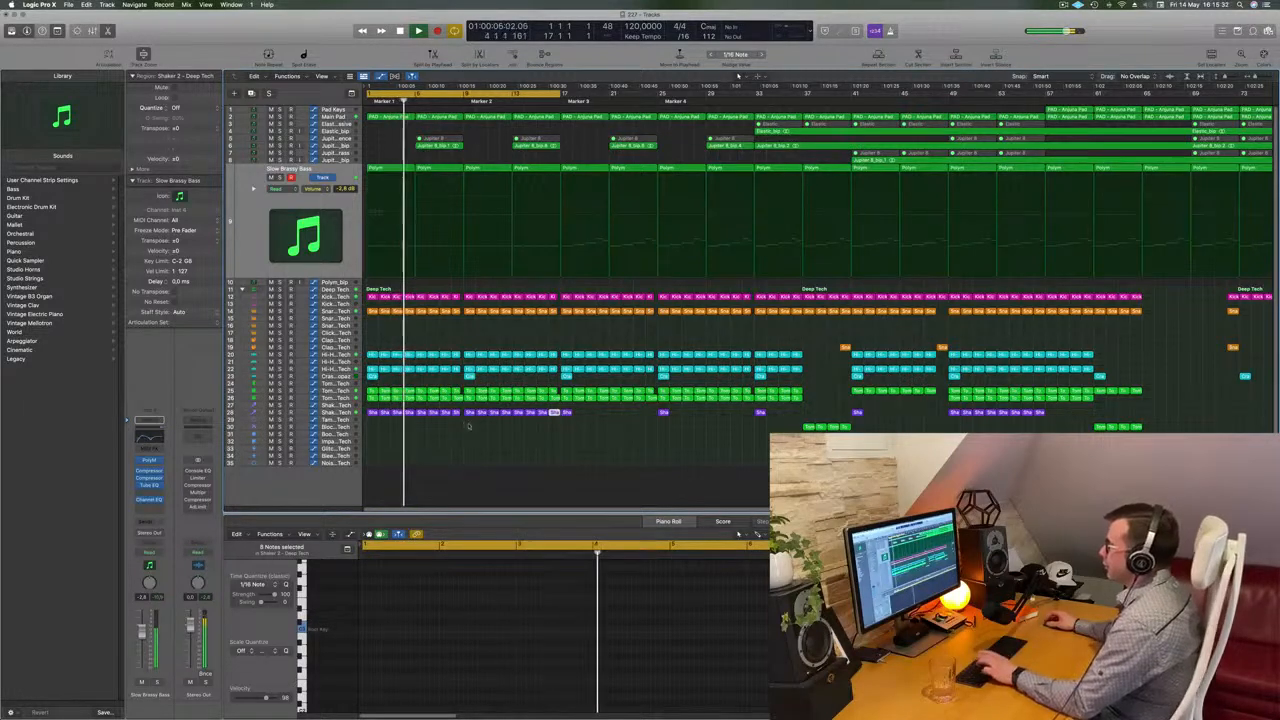
{"action": "scroll", "coordinate": [548, 429], "scroll_direction": "up", "scroll_amount": 5}
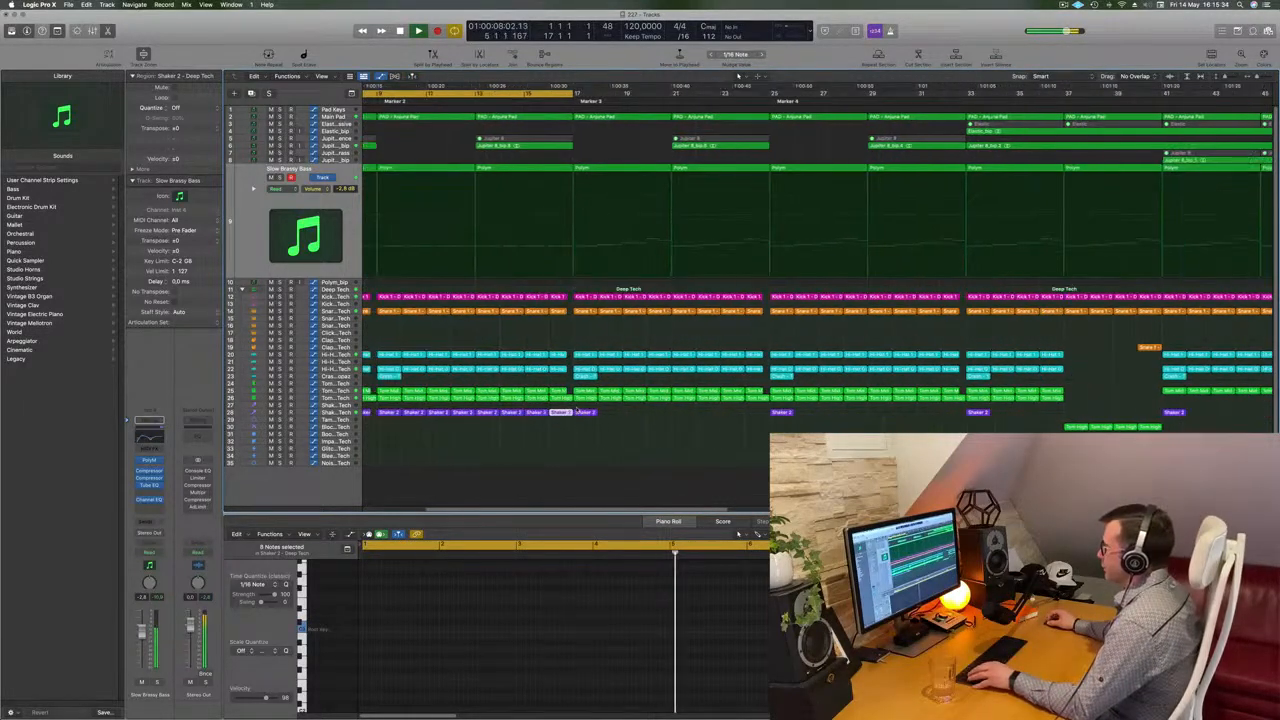
{"action": "left_click_drag", "start_coordinate": [568, 413], "coordinate": [564, 413]}
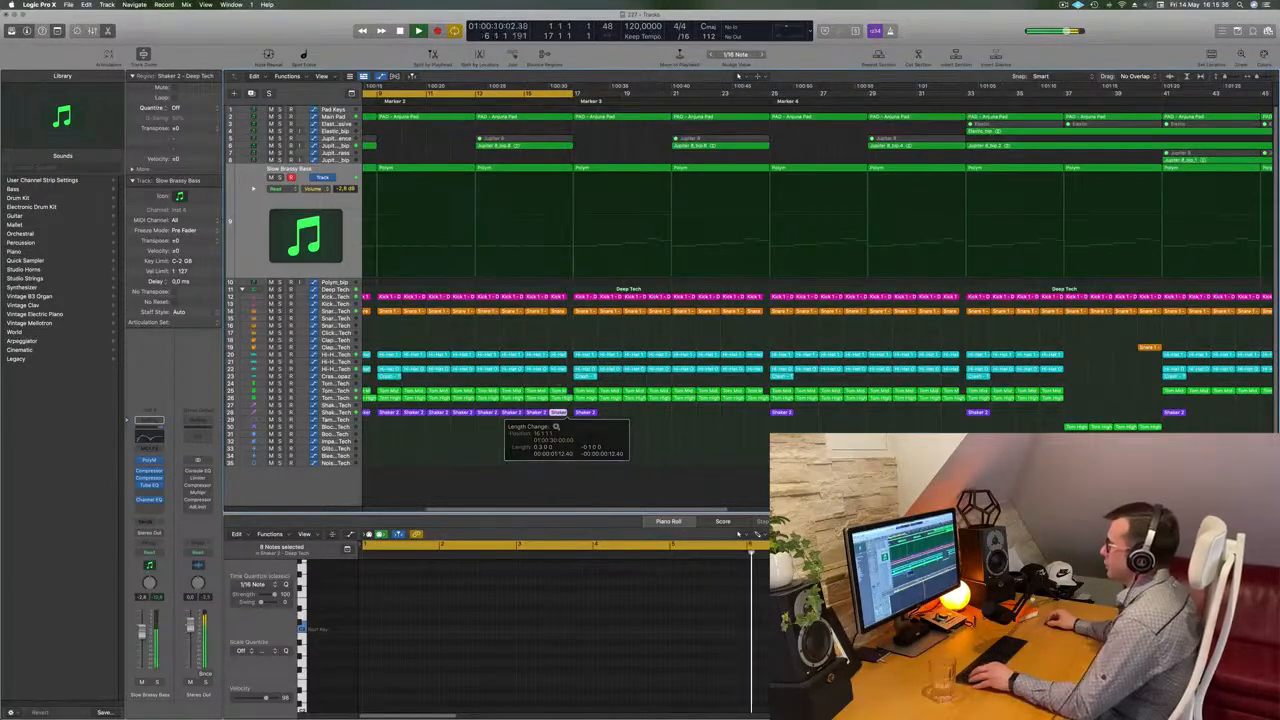
{"action": "scroll", "coordinate": [548, 271], "scroll_direction": "down", "scroll_amount": 3}
{"action": "scroll", "coordinate": [593, 192], "scroll_direction": "down", "scroll_amount": 5}
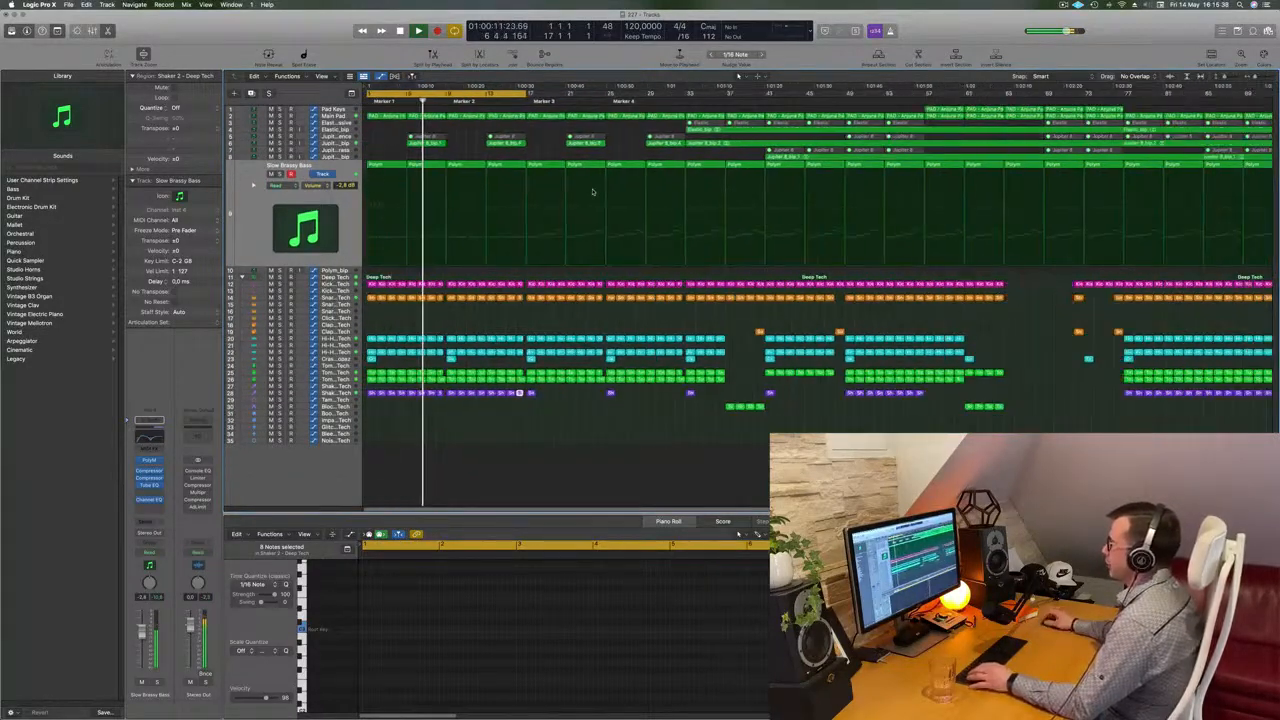
Move an Elastic region from bar 37 on the Elastic - Massive track to Marker 2
{"action": "left_click", "coordinate": [480, 131]}
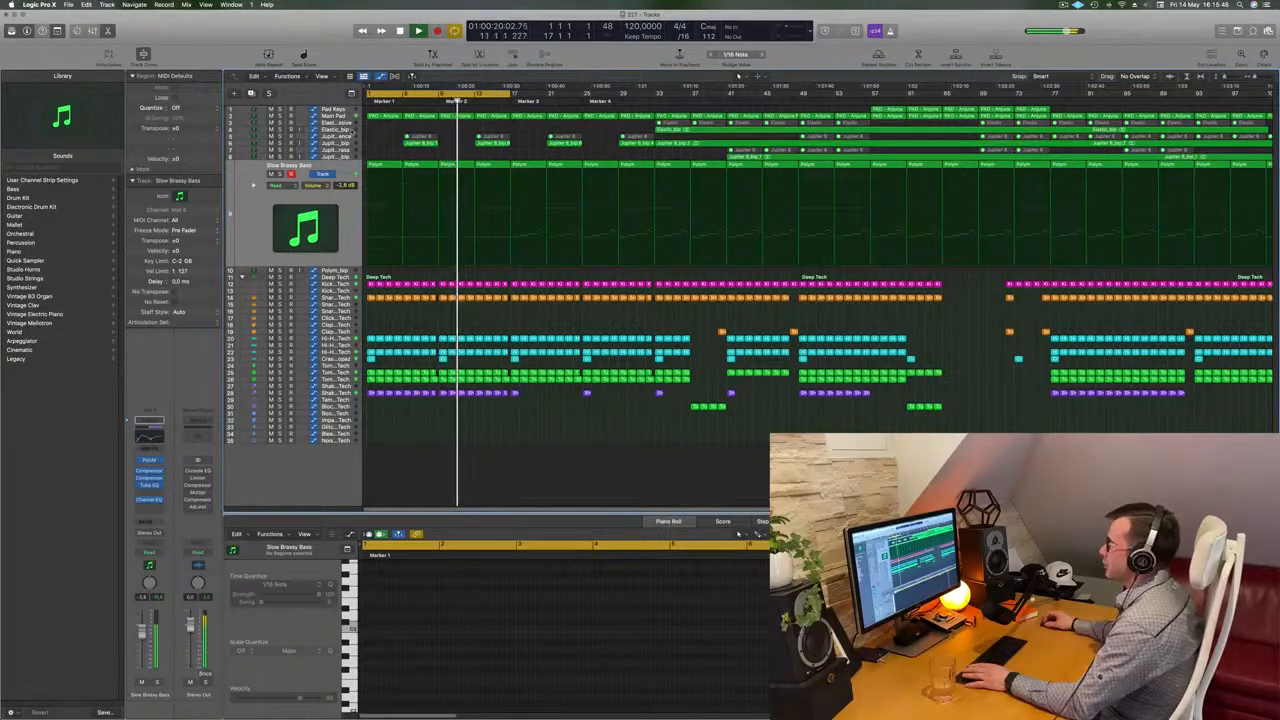
{"action": "left_click", "coordinate": [394, 126]}
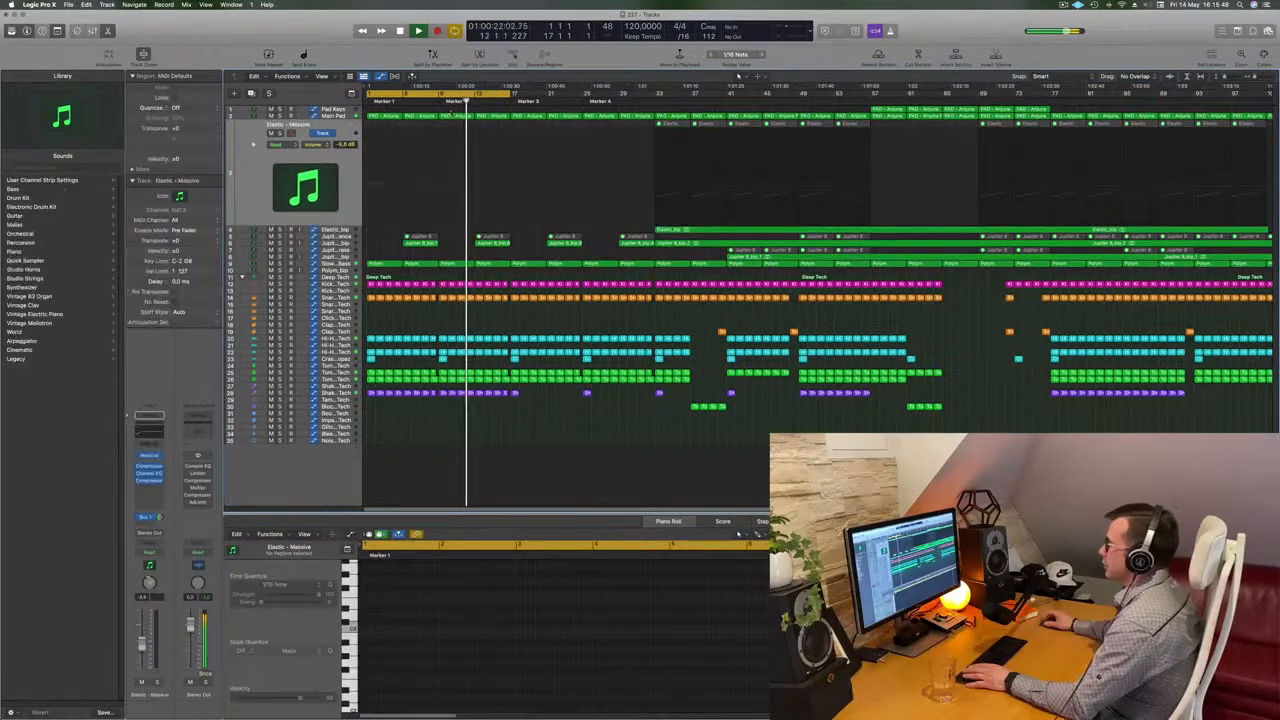
{"action": "key", "text": "space"}
{"action": "key", "text": "space"}
{"action": "left_click", "coordinate": [690, 94]}
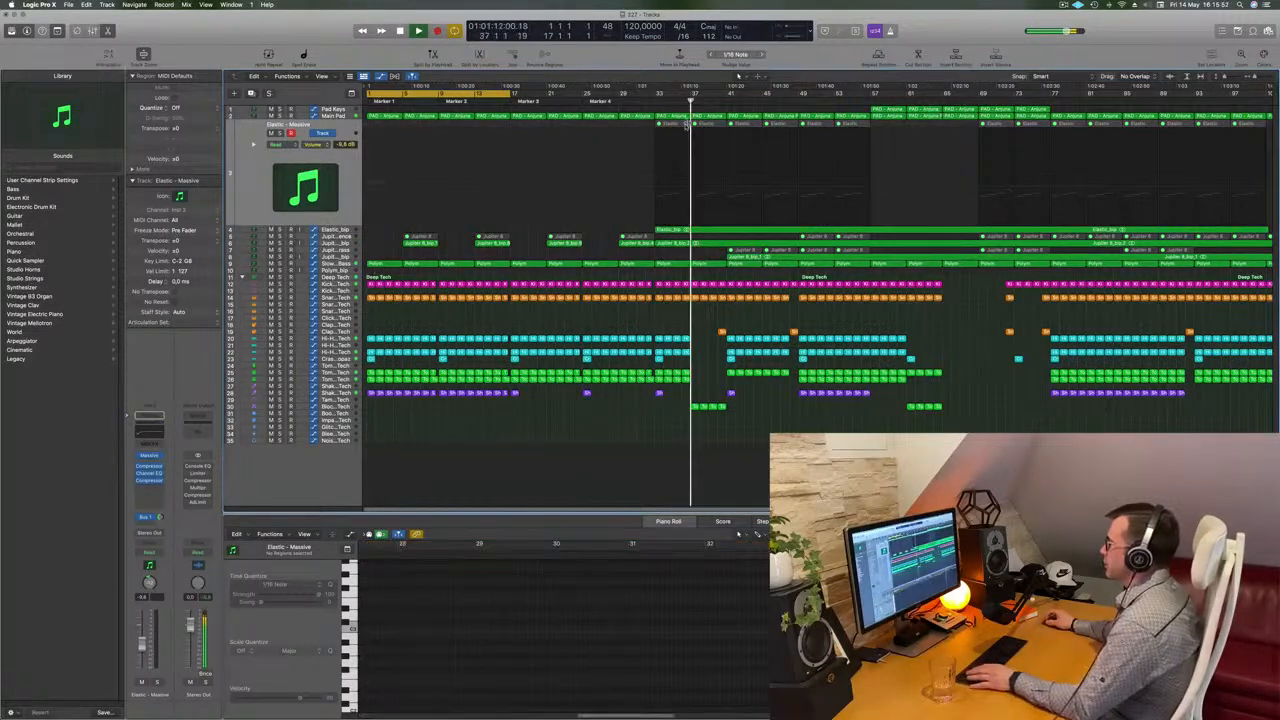
{"action": "left_click_drag", "start_coordinate": [677, 125], "coordinate": [446, 141]}
{"action": "key", "text": "space"}
{"action": "key", "text": "space"}
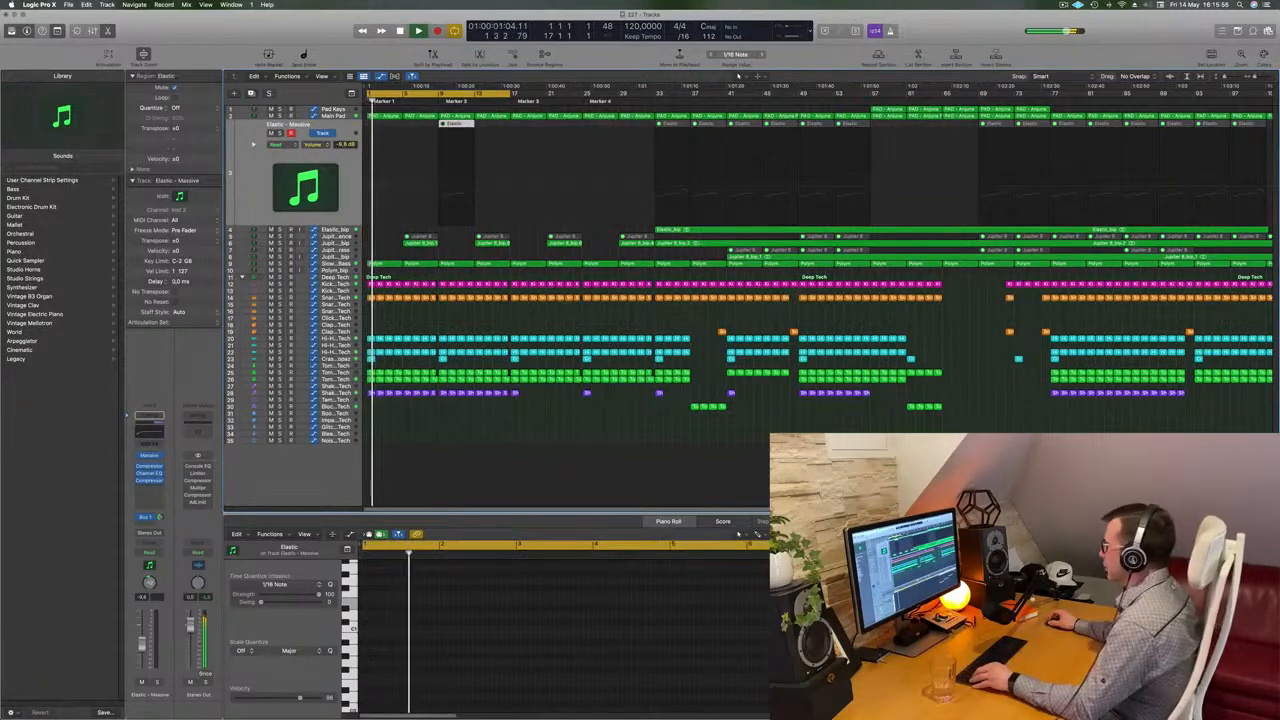
Unmute the moved Elastic region at Marker 2
{"action": "scroll", "coordinate": [815, 630], "scroll_direction": "down", "scroll_amount": 2}
{"action": "left_click", "coordinate": [815, 630]}
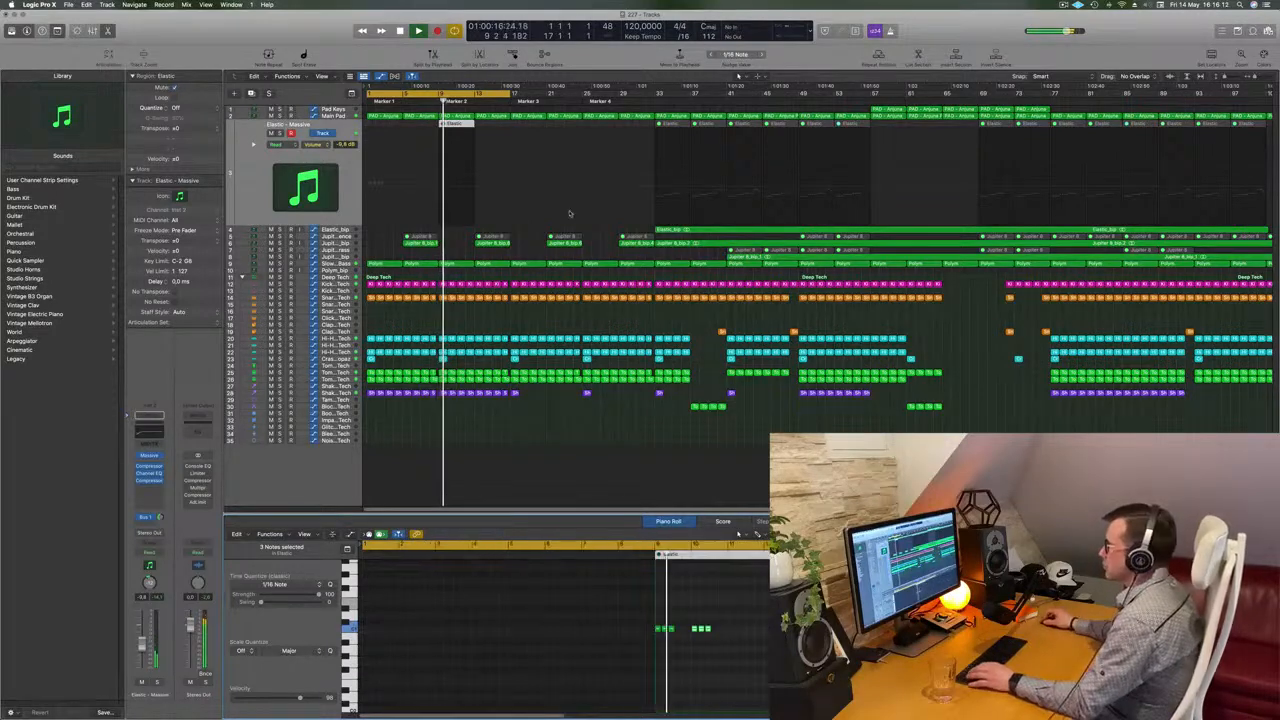
{"action": "right_click", "coordinate": [461, 125]}
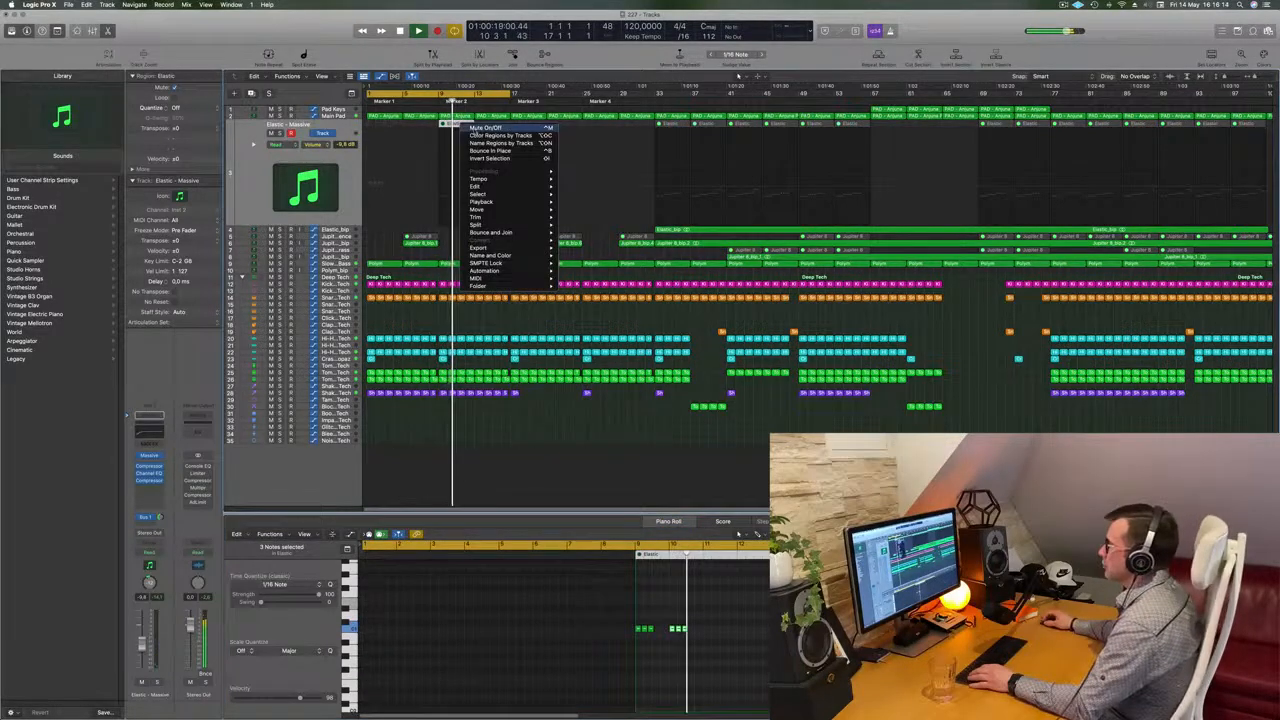
{"action": "left_click", "coordinate": [476, 127]}
Move the last two notes of the Elastic region about one bar later in the piano roll
{"action": "left_click", "coordinate": [431, 100]}
{"action": "scroll", "coordinate": [429, 115], "scroll_direction": "up", "scroll_amount": 5}
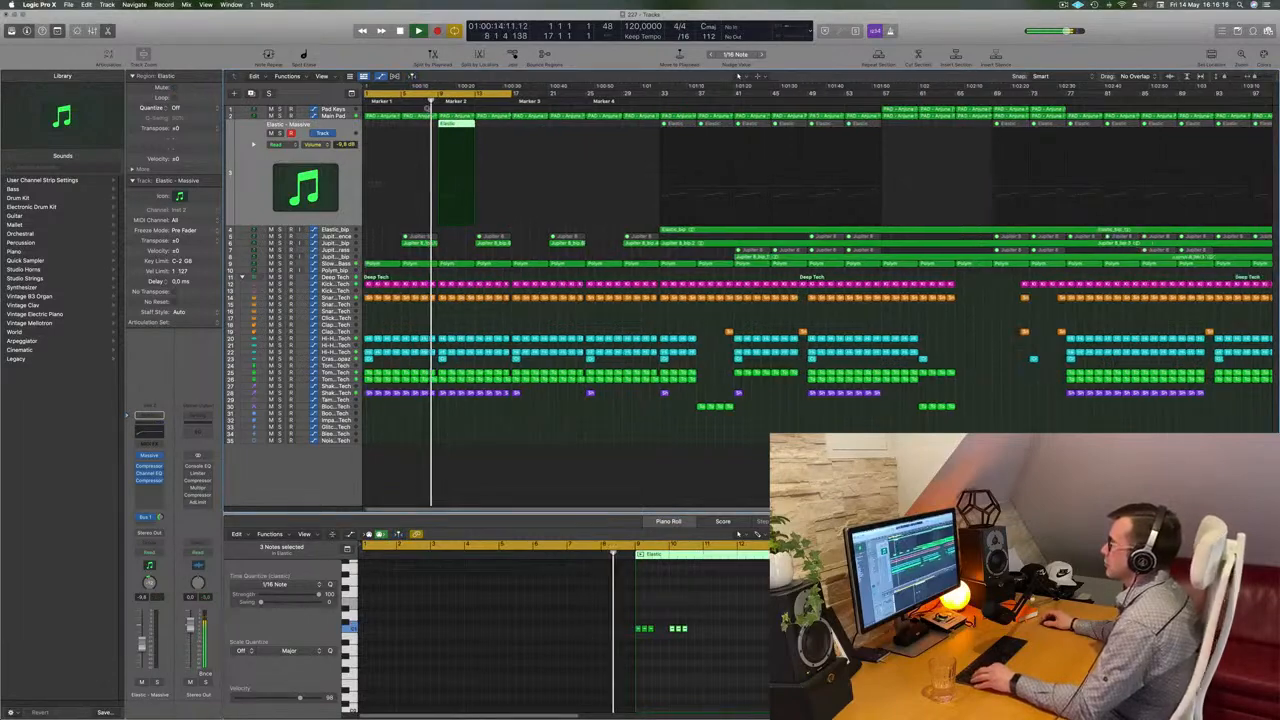
{"action": "scroll", "coordinate": [427, 118], "scroll_direction": "left", "scroll_amount": 2}
{"action": "scroll", "coordinate": [431, 150], "scroll_direction": "down", "scroll_amount": 4}
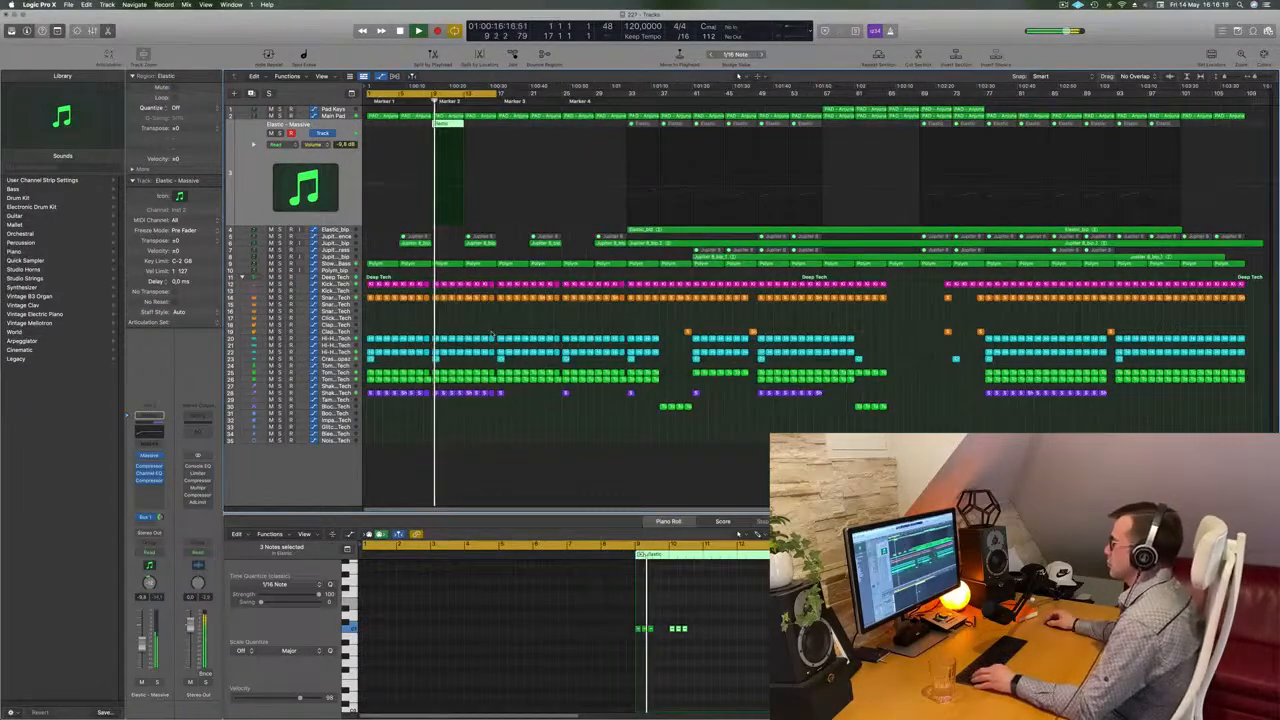
{"action": "scroll", "coordinate": [491, 335], "scroll_direction": "up", "scroll_amount": 3}
{"action": "scroll", "coordinate": [435, 225], "scroll_direction": "up", "scroll_amount": 2}
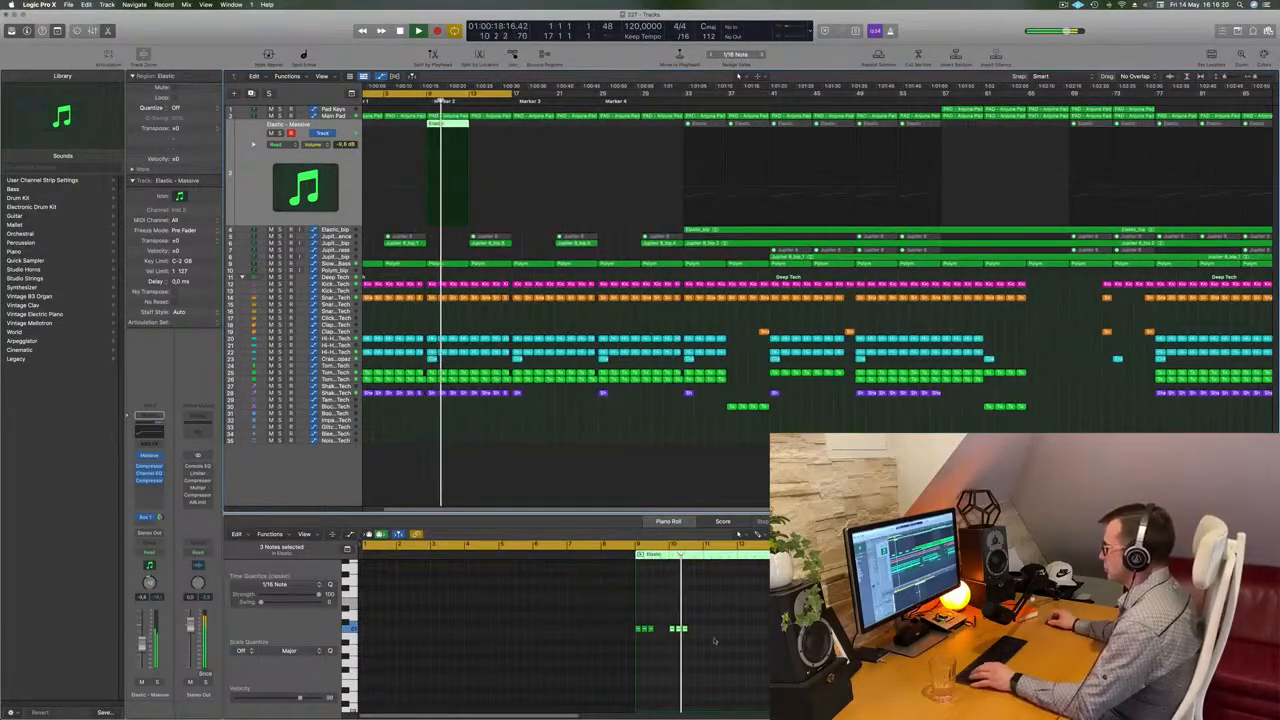
{"action": "key", "text": "space"}
{"action": "left_click_drag", "start_coordinate": [698, 632], "coordinate": [732, 632]}
{"action": "key", "text": "Return"}
{"action": "key", "text": "space"}
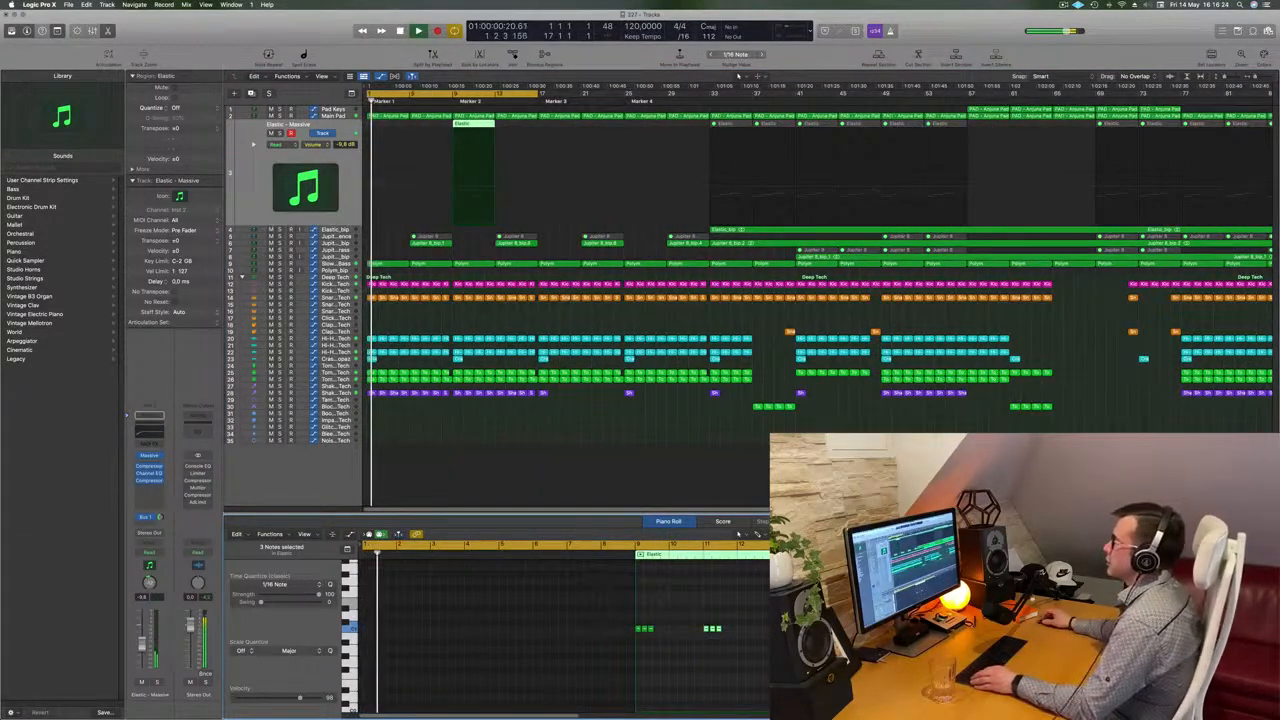
Repeat the Elastic region once after Marker 2
{"action": "key", "text": "super+r"}
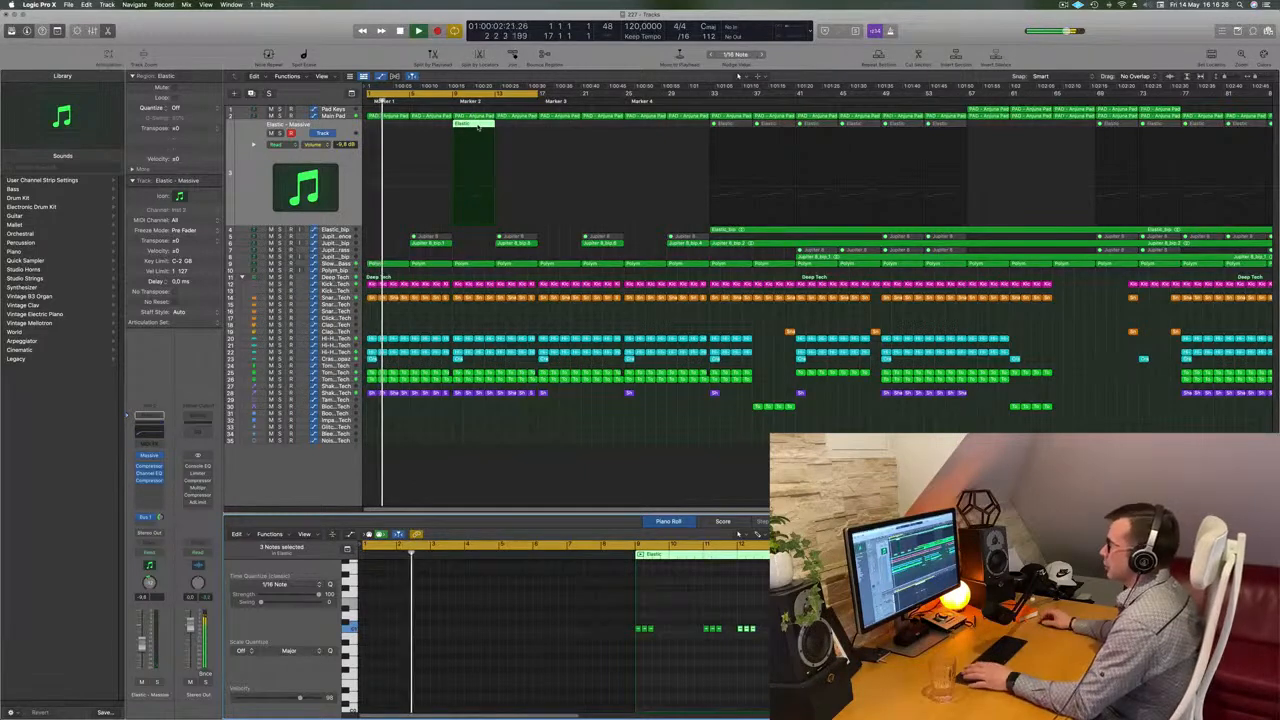
{"action": "key", "text": "super+z"}
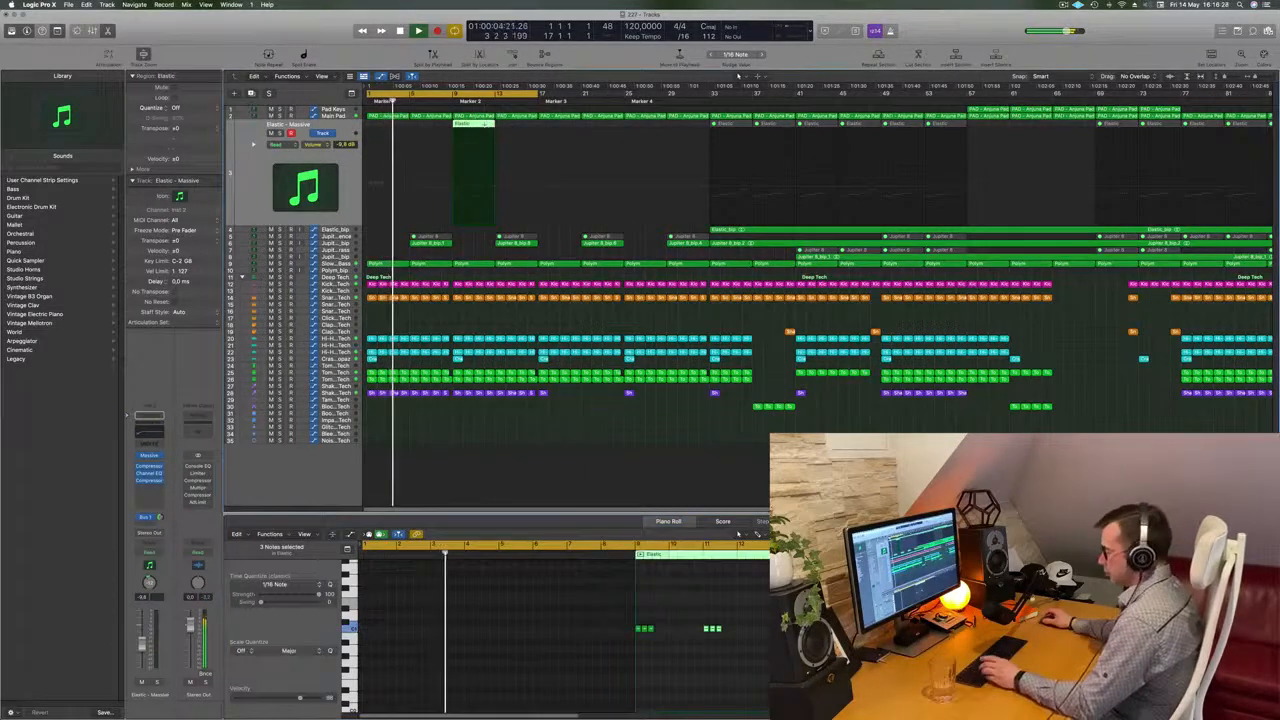
{"action": "key", "text": "super+r"}
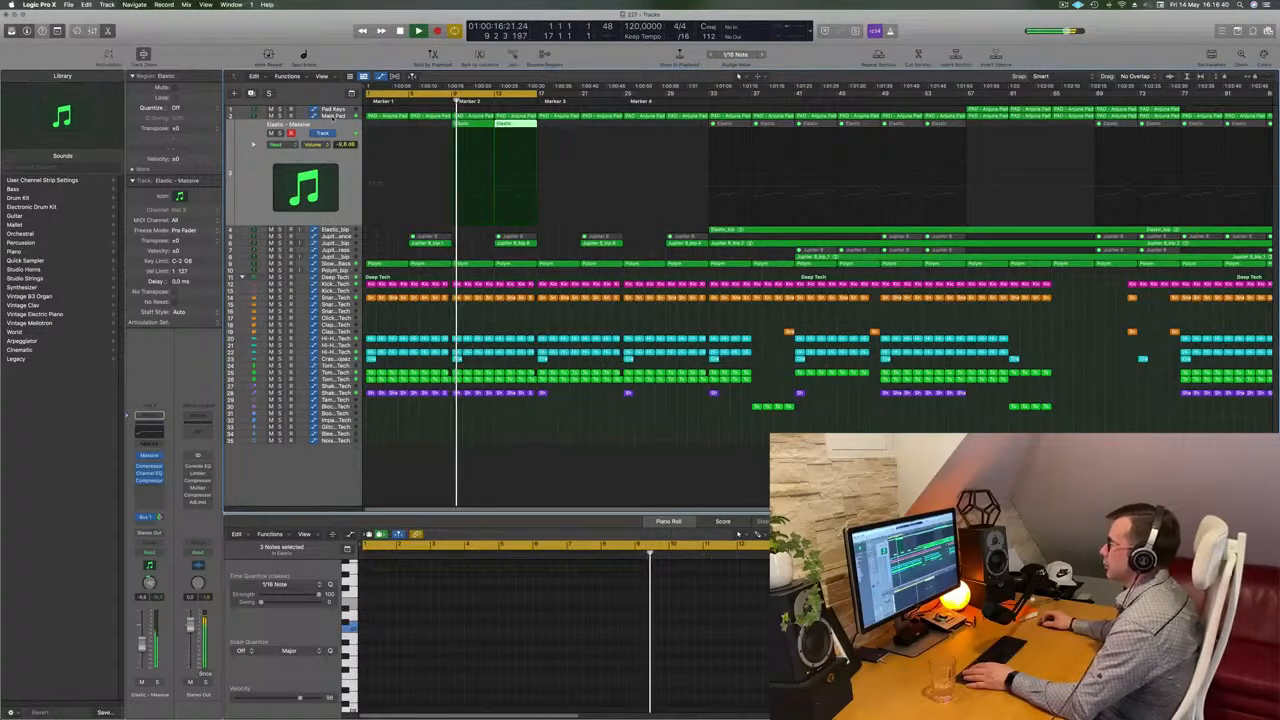
{"action": "key", "text": "Up"}
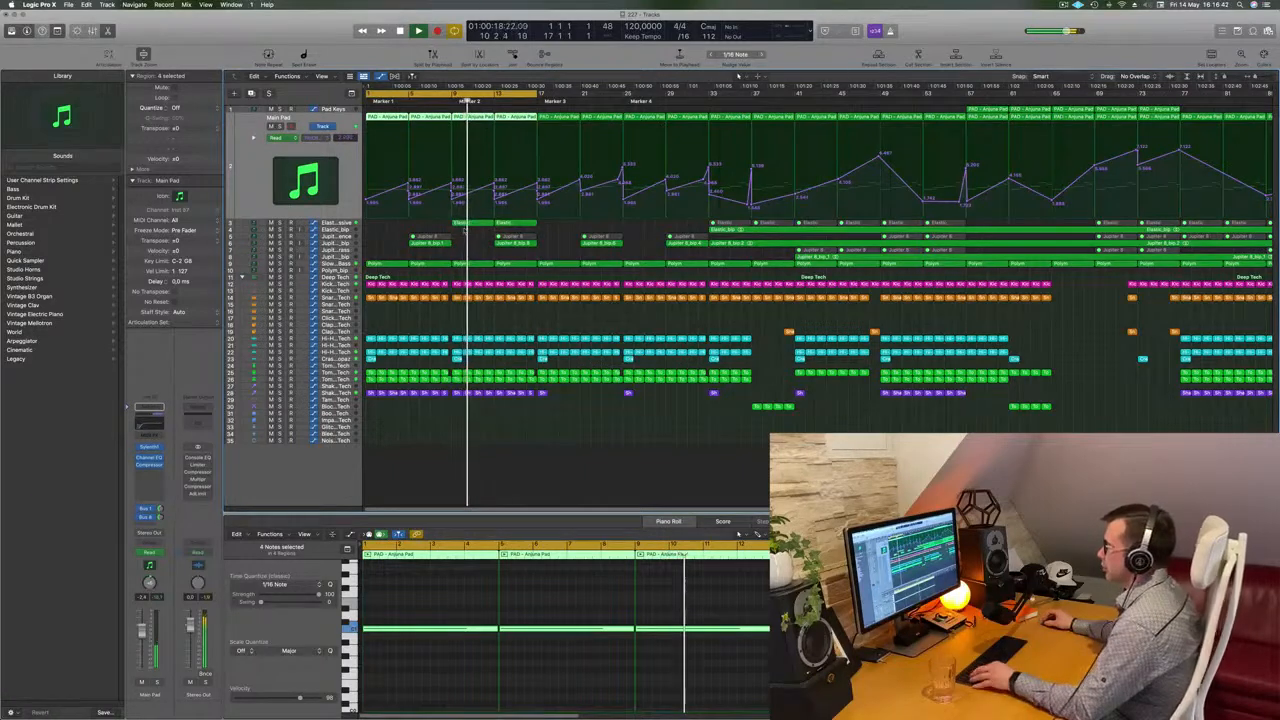
Copy a PAD - Arjuna Pad region from the later section onto the Pad Keys track at Marker 2
{"action": "key", "text": "super+Right"}
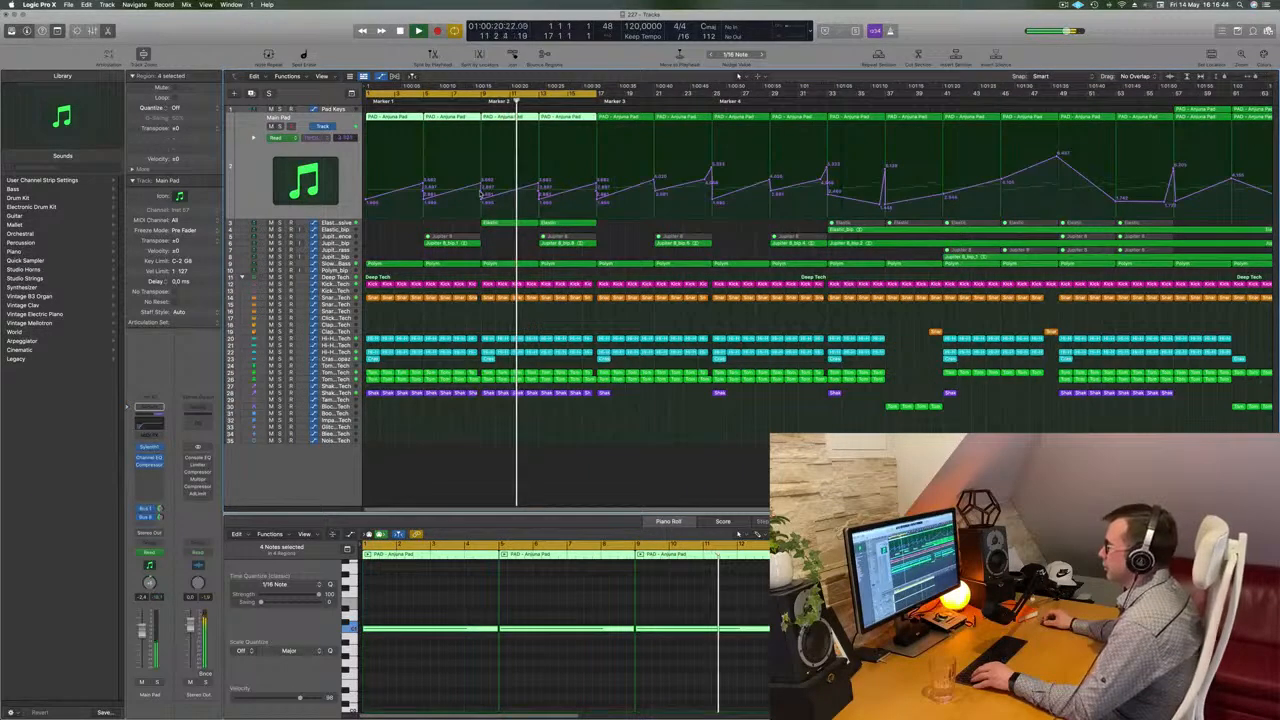
{"action": "left_click", "coordinate": [483, 196]}
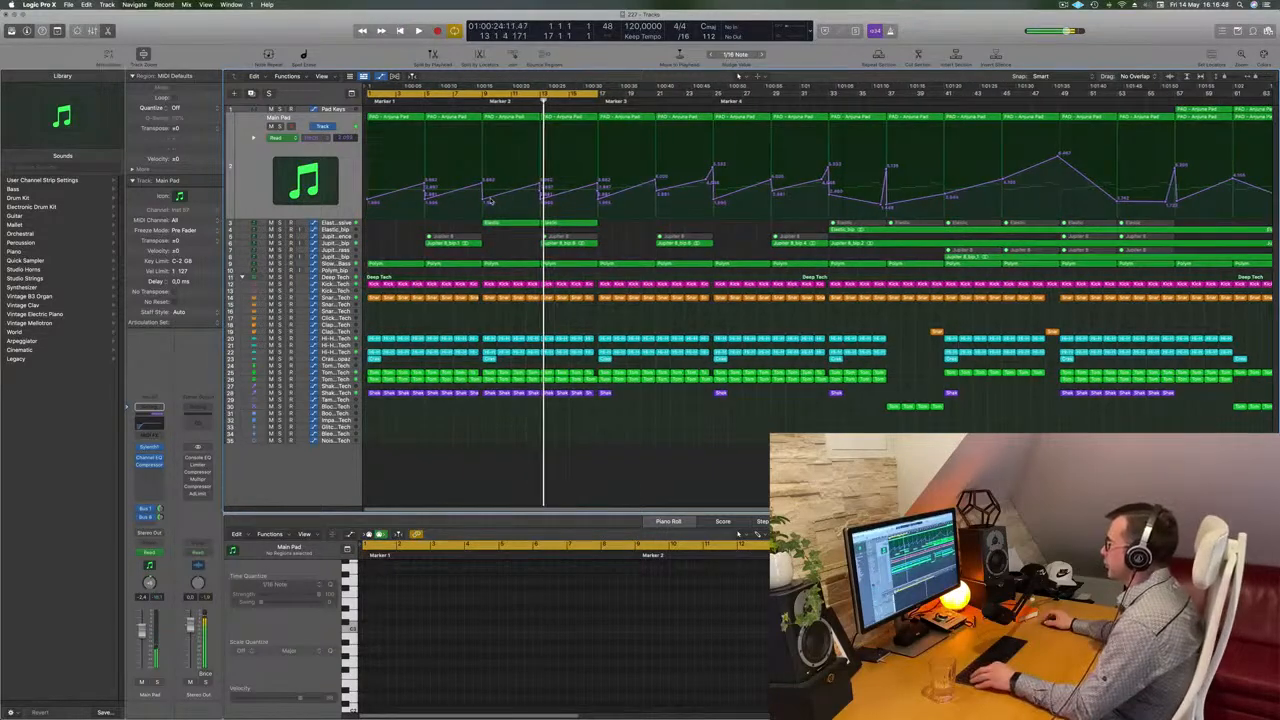
{"action": "key", "text": "super+Left"}
{"action": "key", "text": "super+Left"}
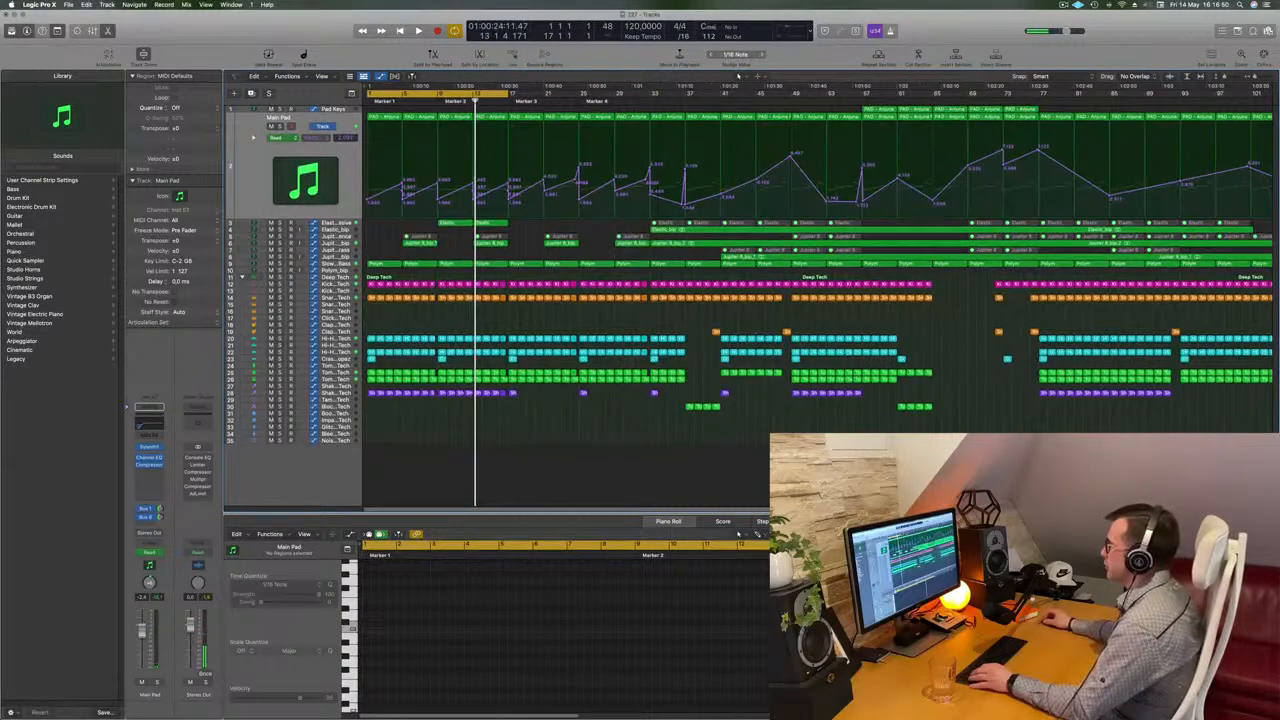
{"action": "left_click", "coordinate": [880, 109]}
{"action": "left_click_drag", "start_coordinate": [773, 104], "coordinate": [460, 114]}
Set a cycle range from Marker 2 to about bar 17 and play it back
{"action": "key", "text": "Return"}
{"action": "key", "text": "space"}
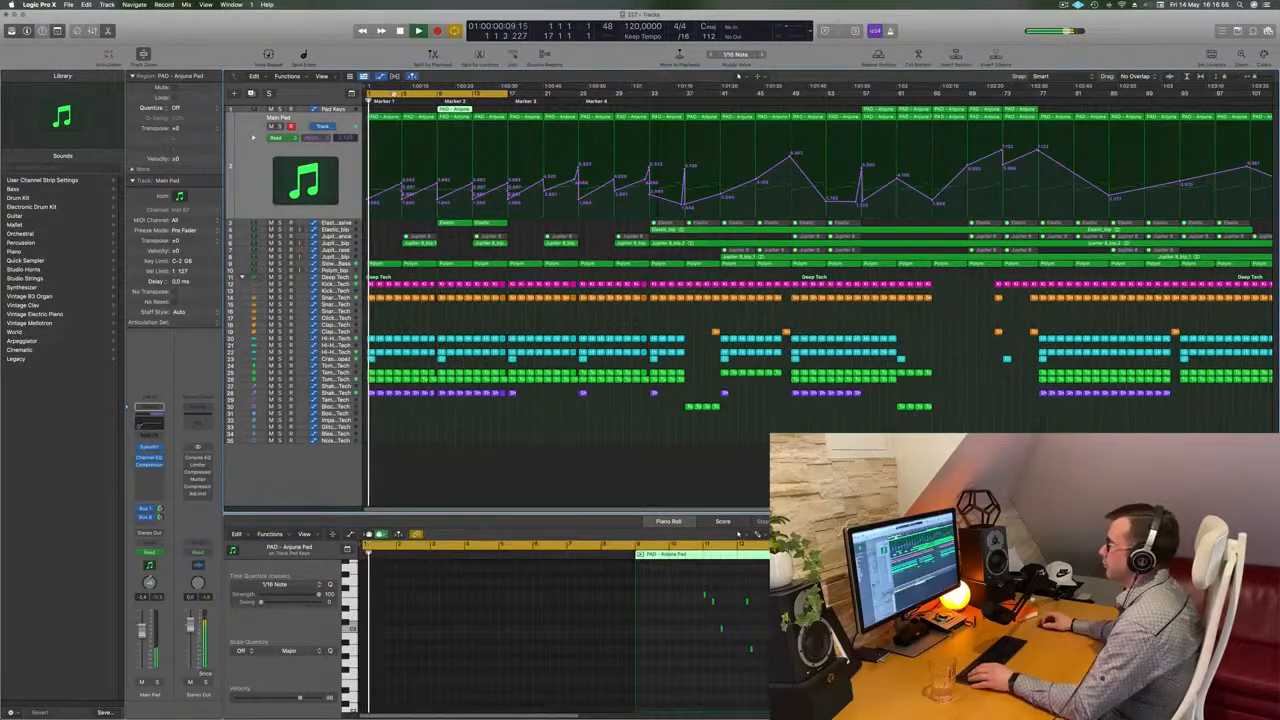
{"action": "key", "text": "super+a"}
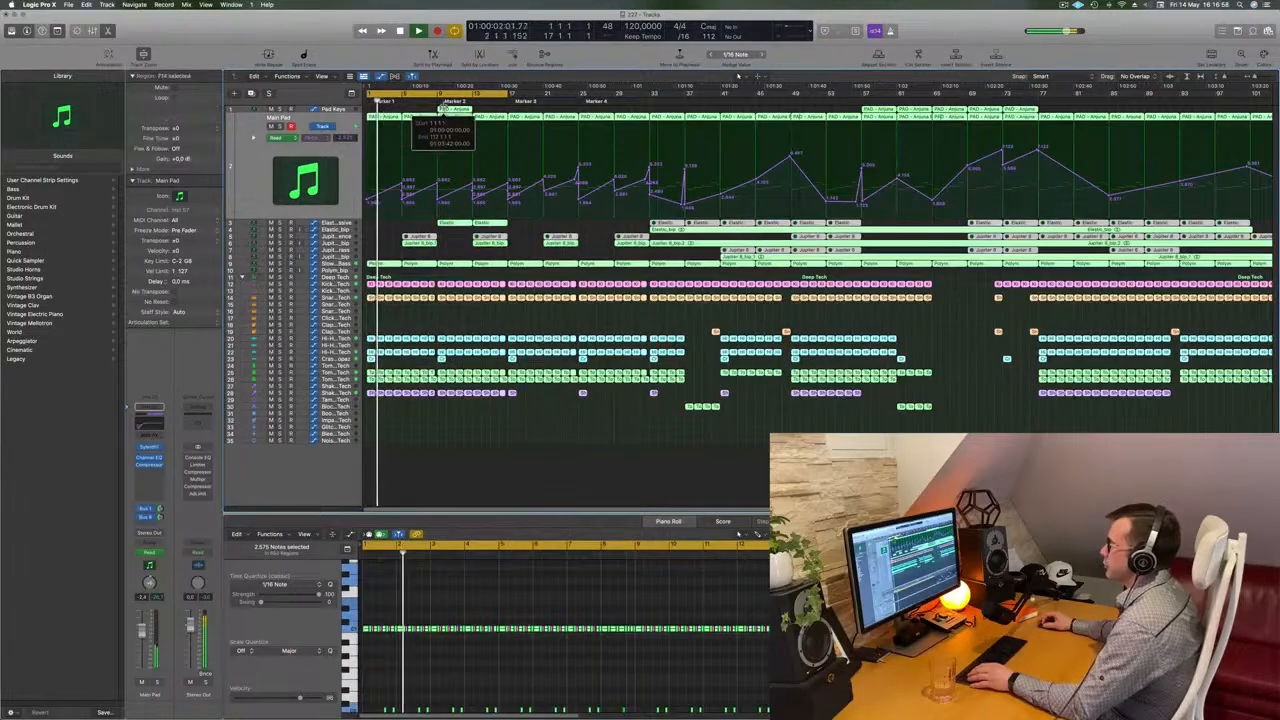
{"action": "left_click", "coordinate": [445, 97]}
{"action": "left_click_drag", "start_coordinate": [445, 97], "coordinate": [511, 98]}
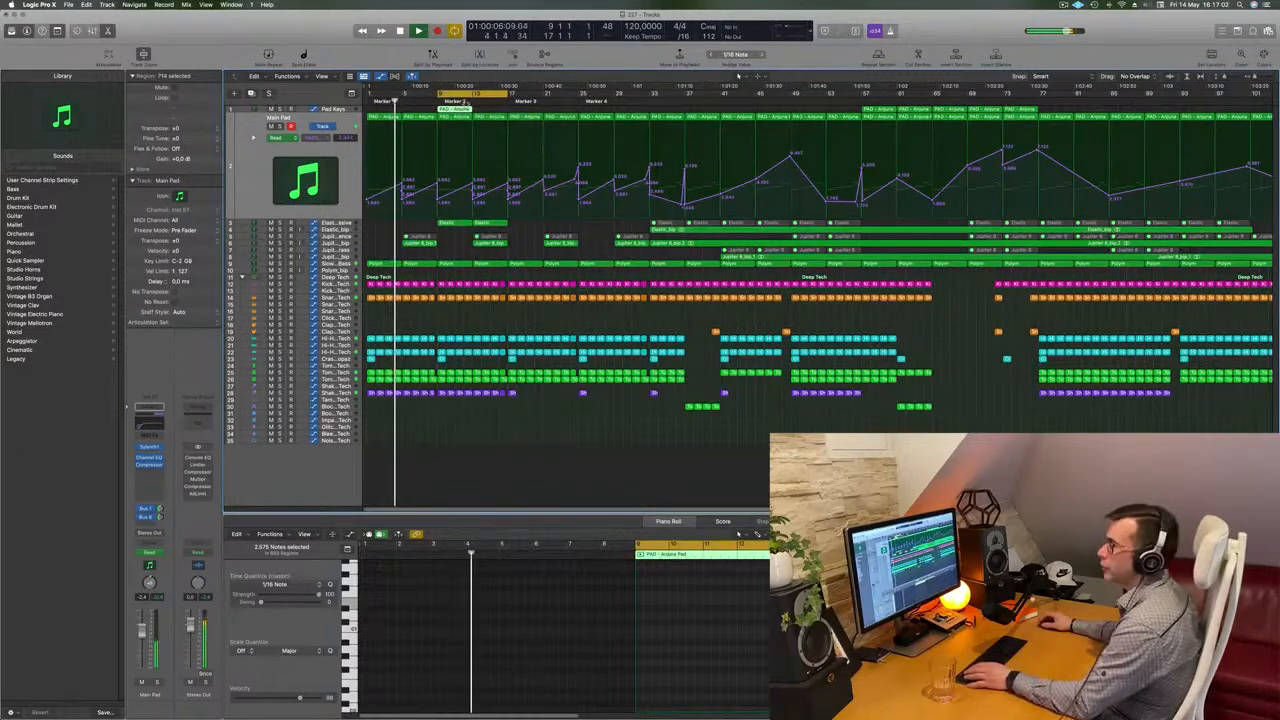
{"action": "key", "text": "space"}
{"action": "key", "text": "space"}
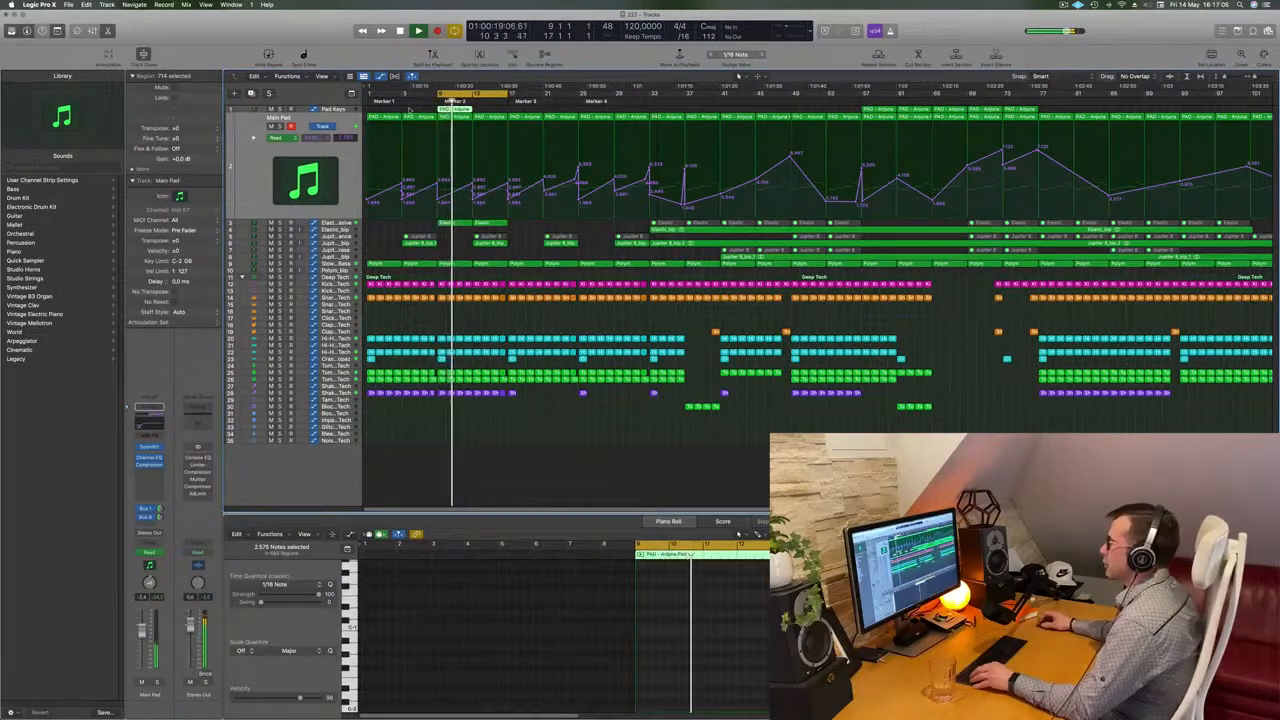
Delete the PAD - Arjuna Pad region at Marker 2 on the Pad Keys track
{"action": "left_click", "coordinate": [329, 110]}
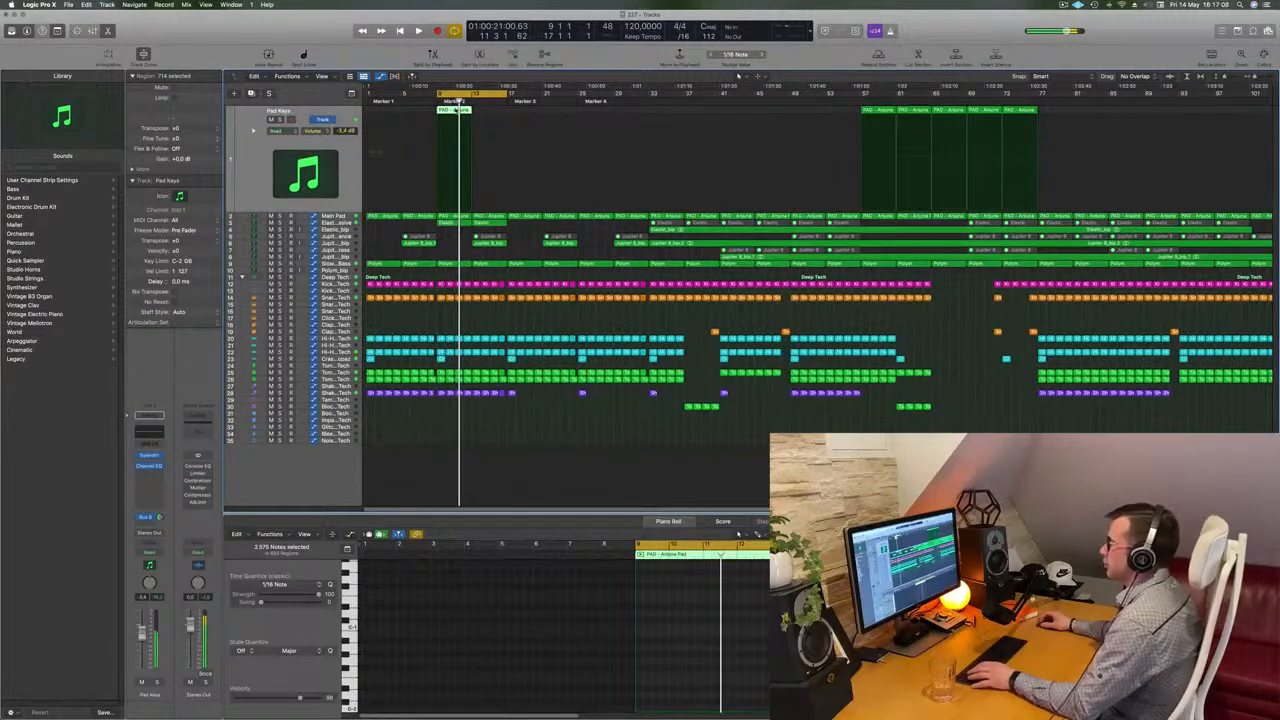
{"action": "left_click", "coordinate": [456, 245]}
{"action": "left_click", "coordinate": [456, 109]}
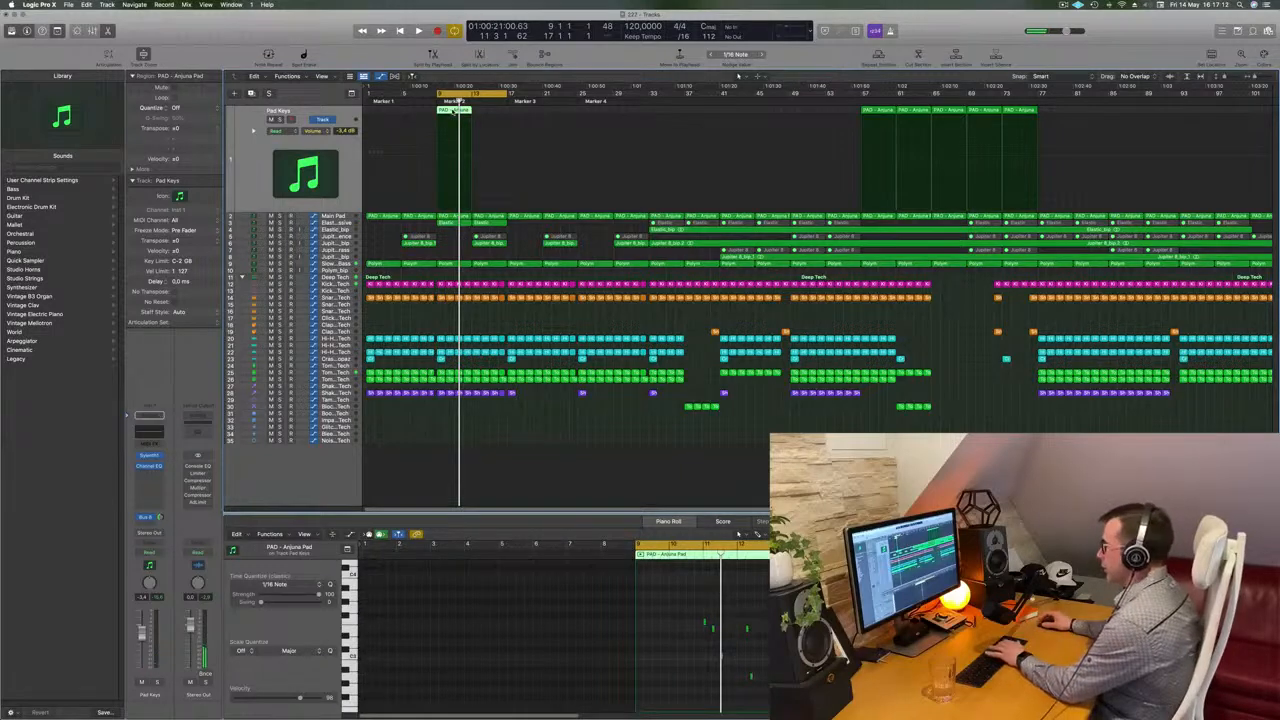
{"action": "key", "text": "Delete"}
Move the Elastic region at Marker 2 from the Elastic track up onto the Pad Keys track
{"action": "left_click", "coordinate": [457, 217]}
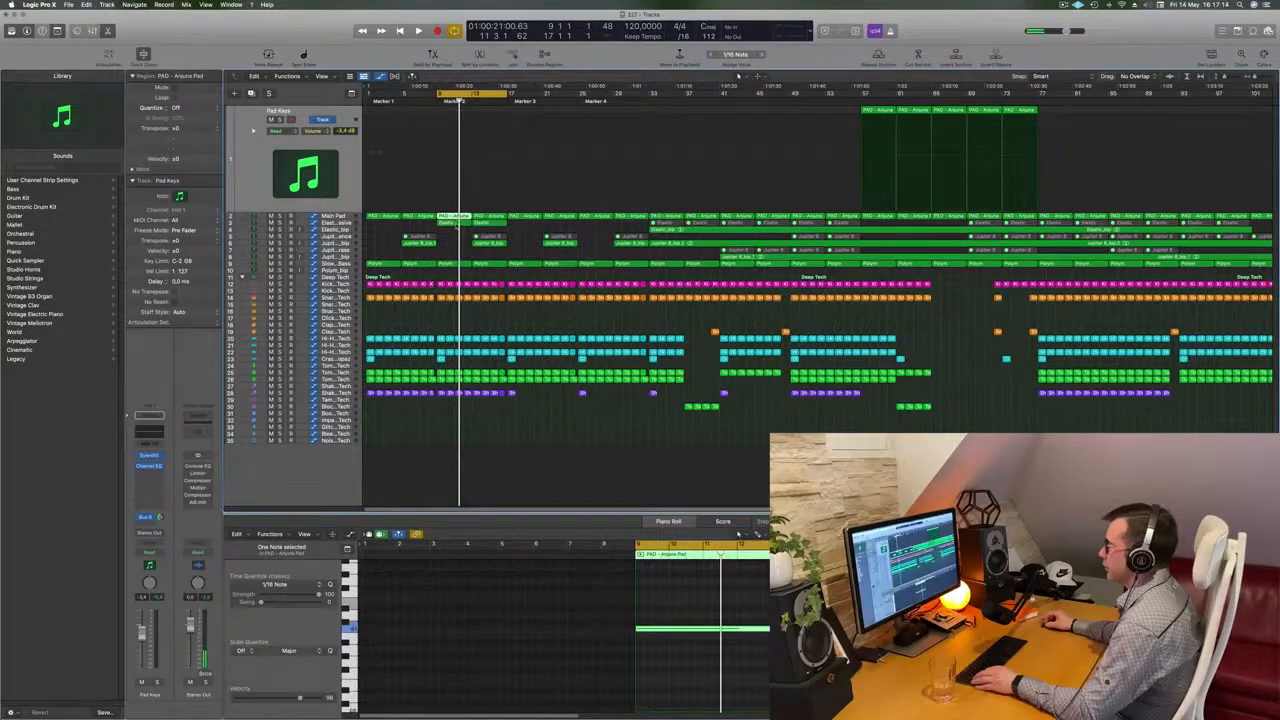
{"action": "left_click_drag", "start_coordinate": [456, 223], "coordinate": [459, 154]}
{"action": "left_click_drag", "start_coordinate": [567, 600], "coordinate": [762, 670]}
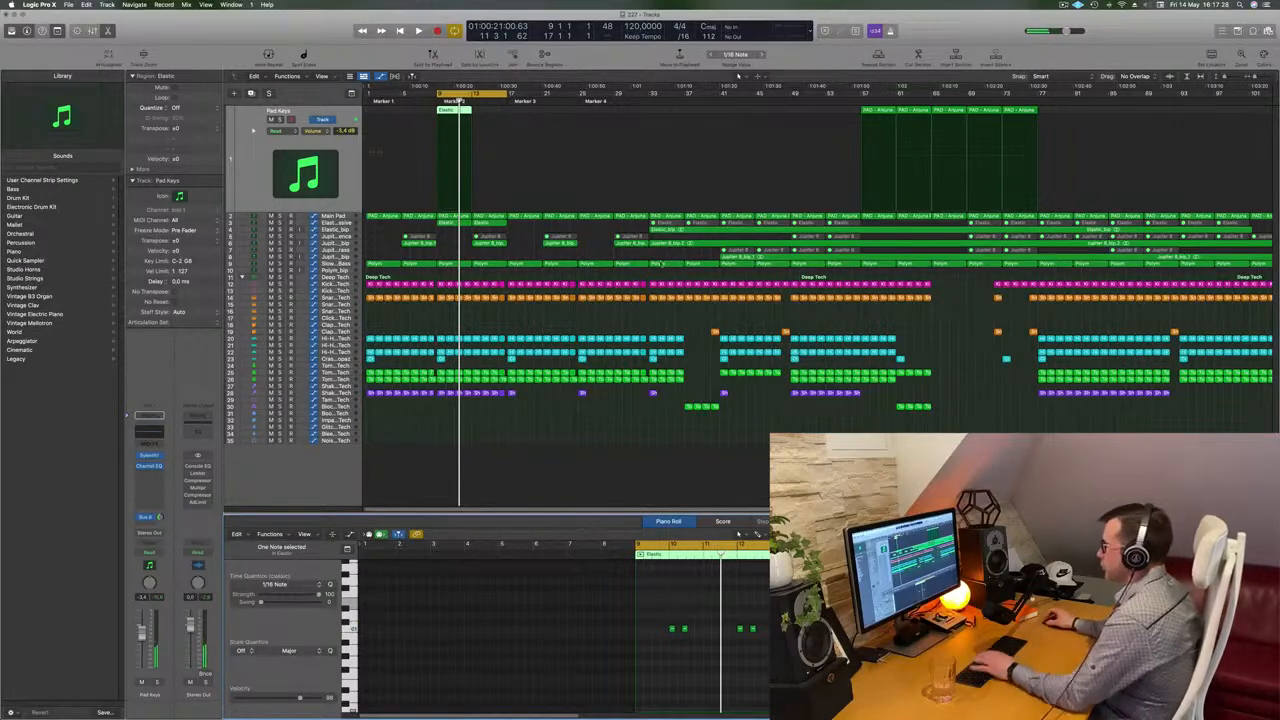
Duplicate the Pad Keys track and move the Elastic region down onto the new Pad Keys track
{"action": "key", "text": "super+Right"}
{"action": "key", "text": "super+Right"}
{"action": "key", "text": "super+Right"}
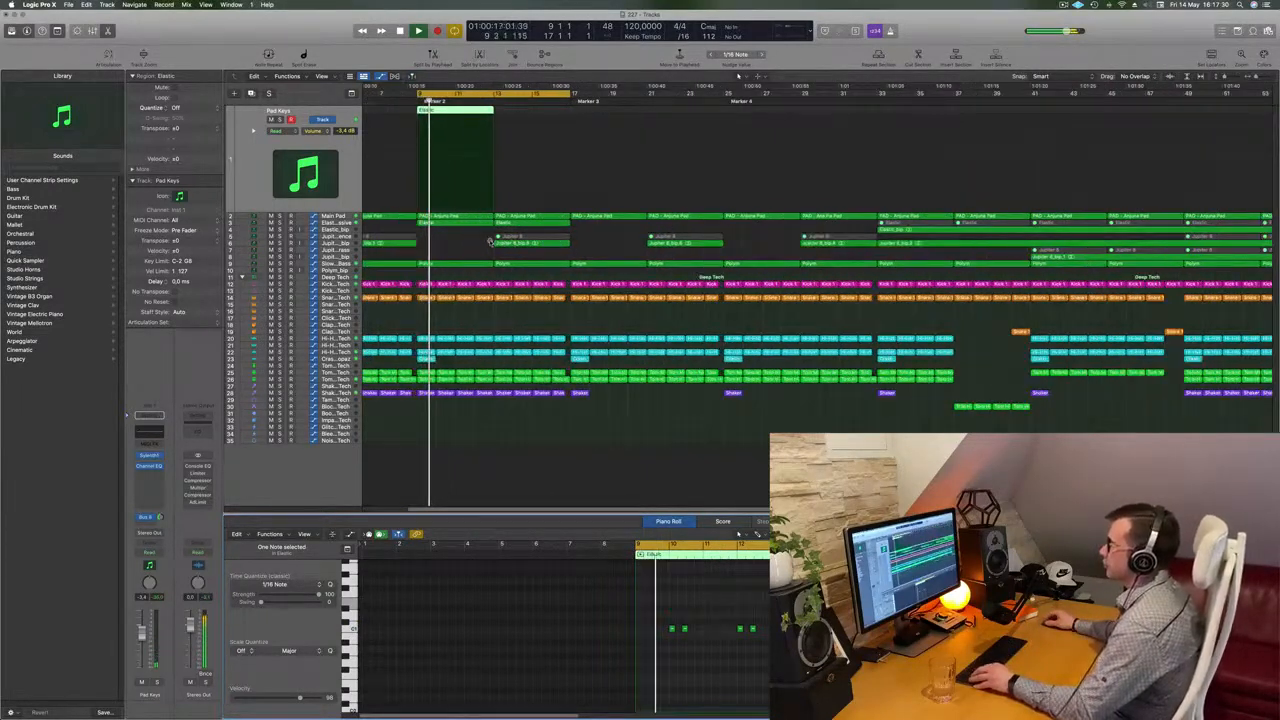
{"action": "key", "text": "super+Left"}
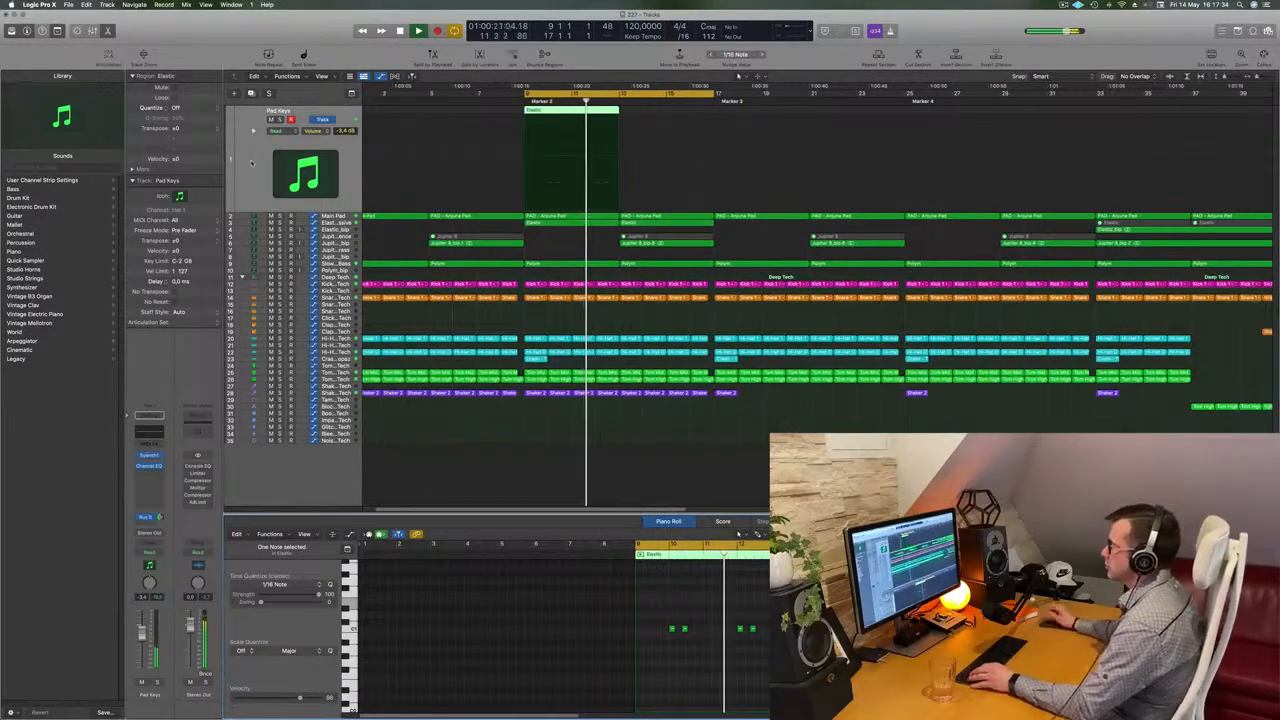
{"action": "key", "text": "super+Left"}
{"action": "key", "text": "super+Left"}
{"action": "key", "text": "super+Left"}
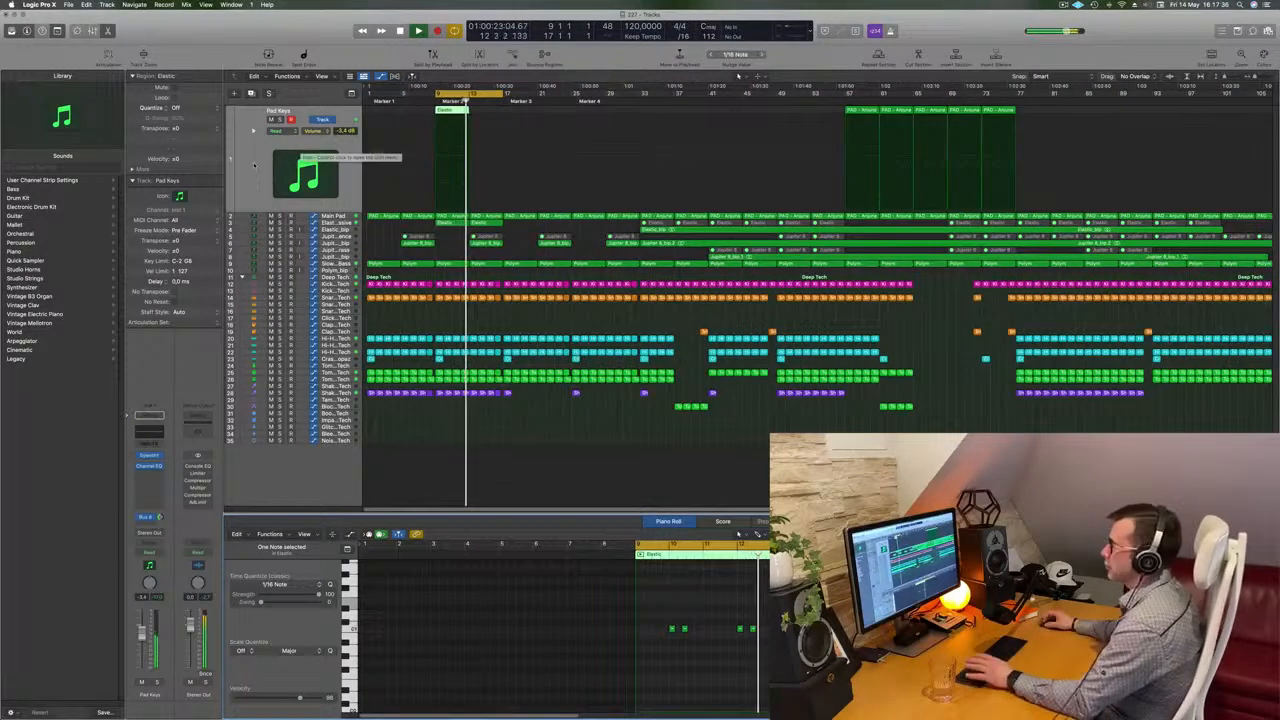
{"action": "key", "text": "super+d"}
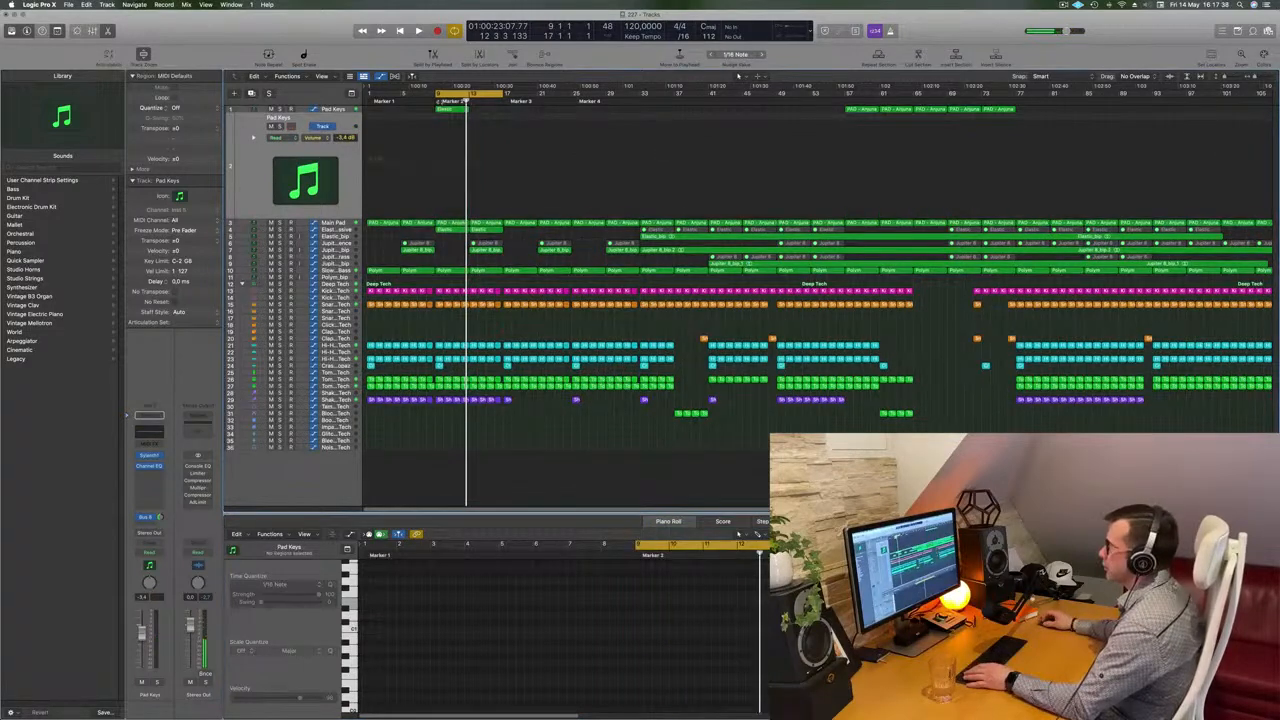
{"action": "left_click_drag", "start_coordinate": [454, 110], "coordinate": [454, 118]}
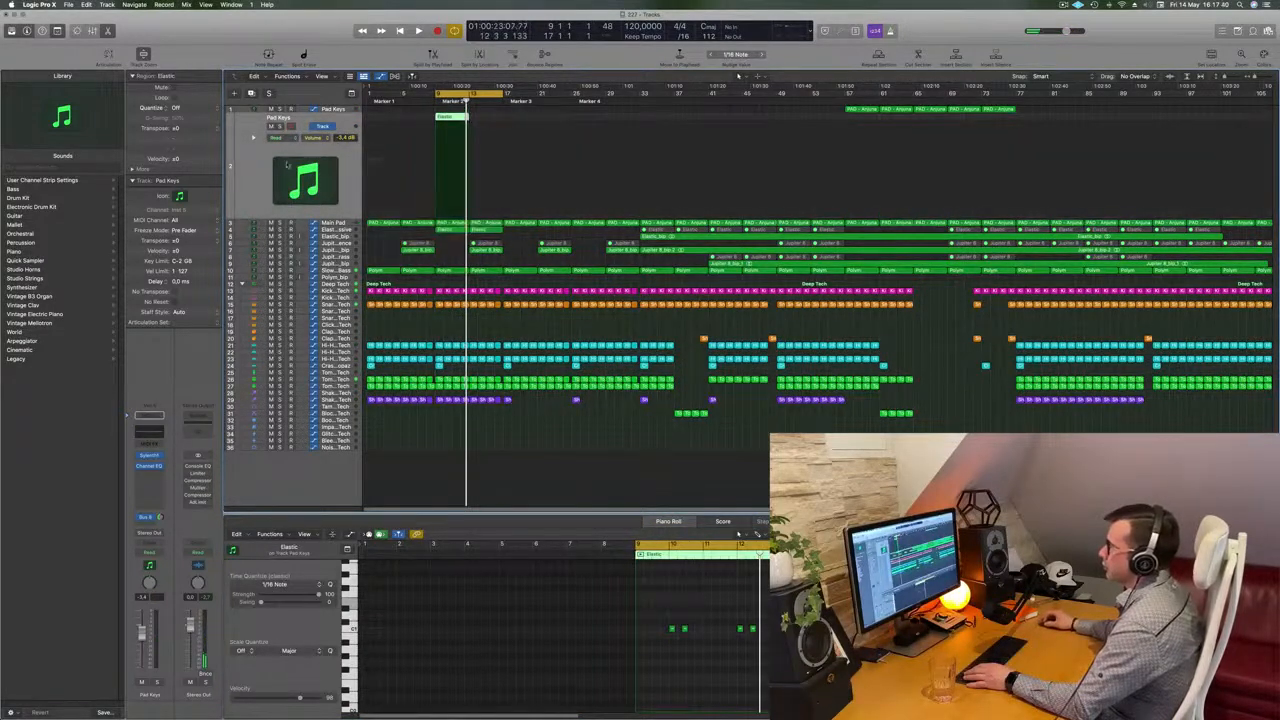
Copy the Elastic region on the new Pad Keys track to directly after itself
{"action": "key", "text": "super+Right"}
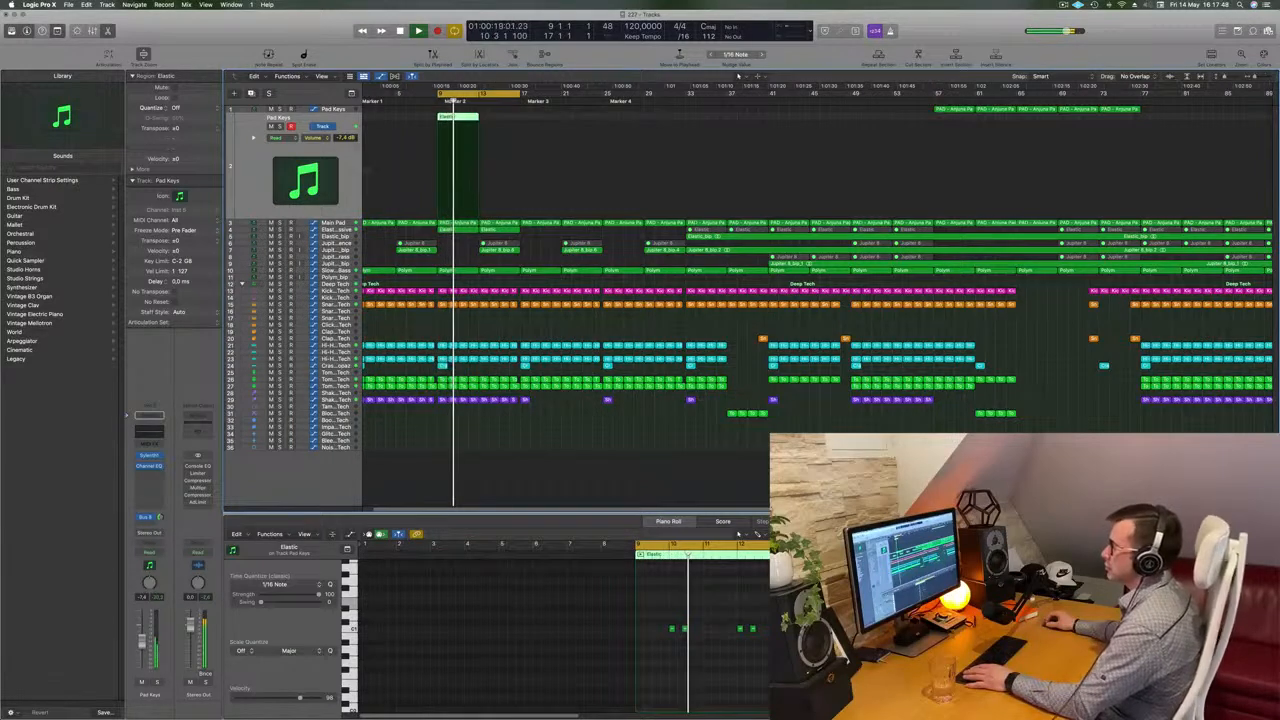
{"action": "left_click_drag", "start_coordinate": [459, 118], "coordinate": [499, 118]}
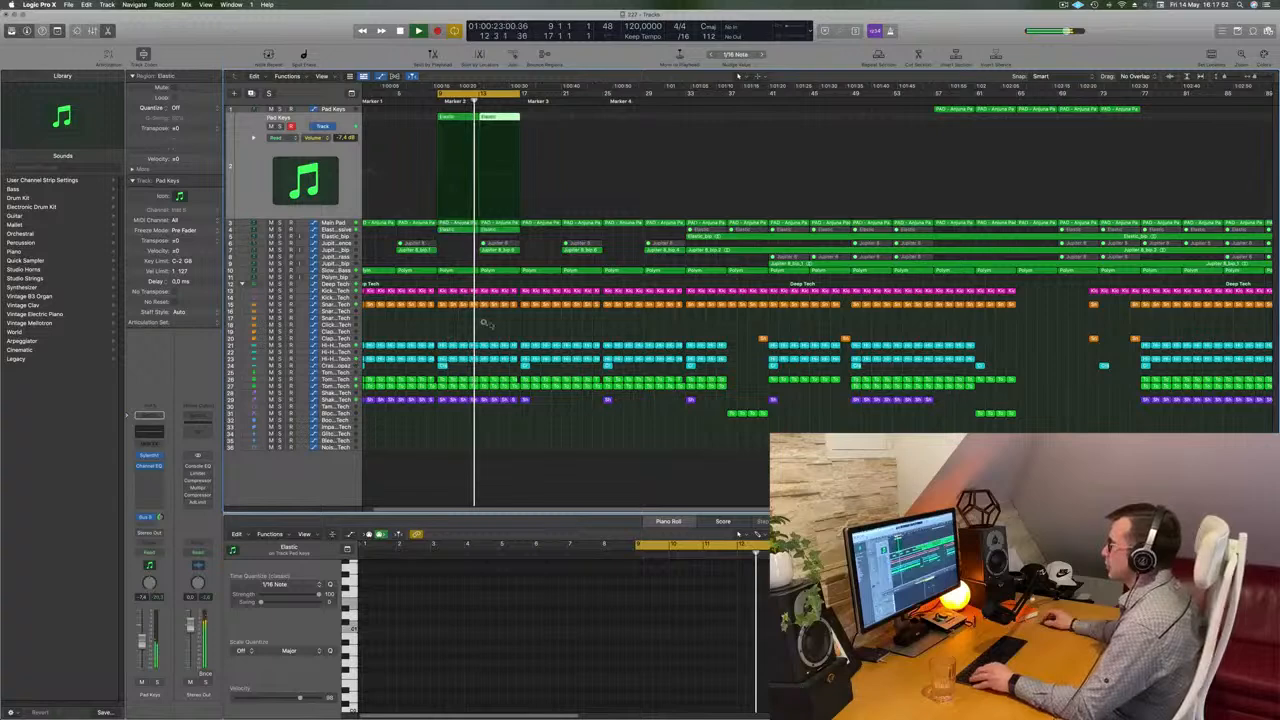
Delete a short section of the Jupiter 8 regions around bar 17
{"action": "scroll", "coordinate": [485, 323], "scroll_direction": "up", "scroll_amount": 1}
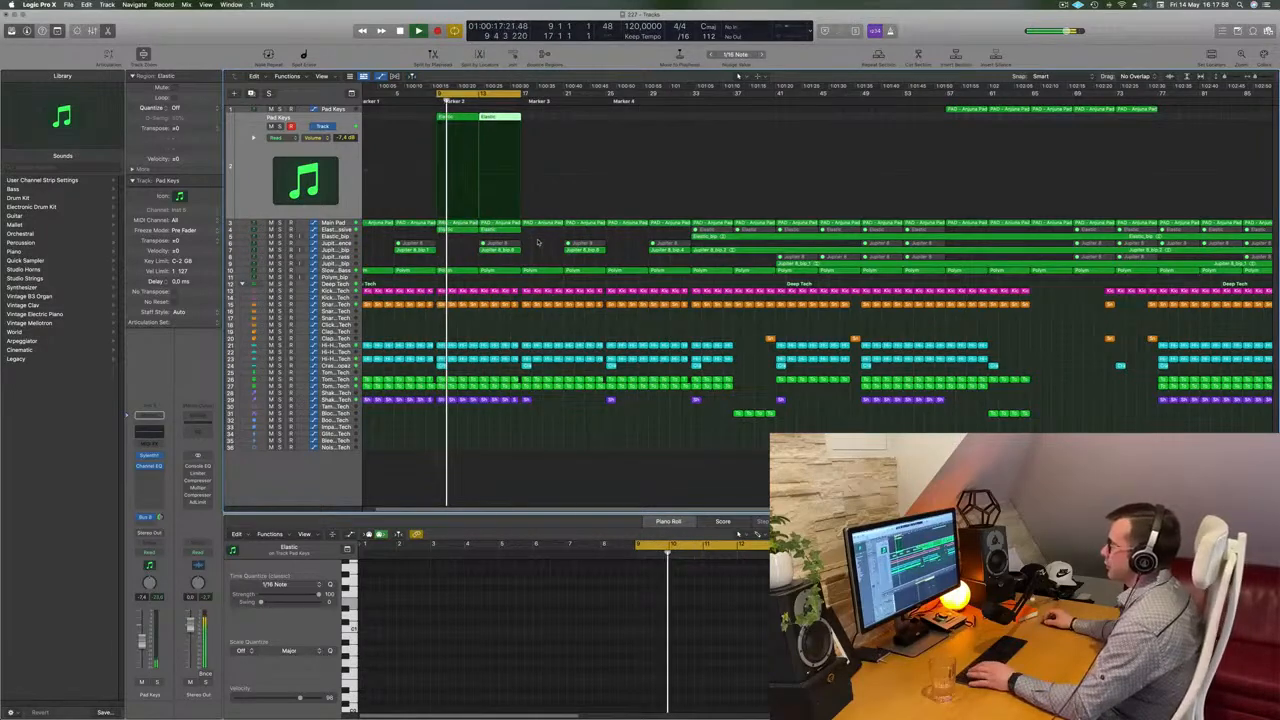
{"action": "left_click_drag", "start_coordinate": [537, 242], "coordinate": [518, 251]}
{"action": "key", "text": "Delete"}
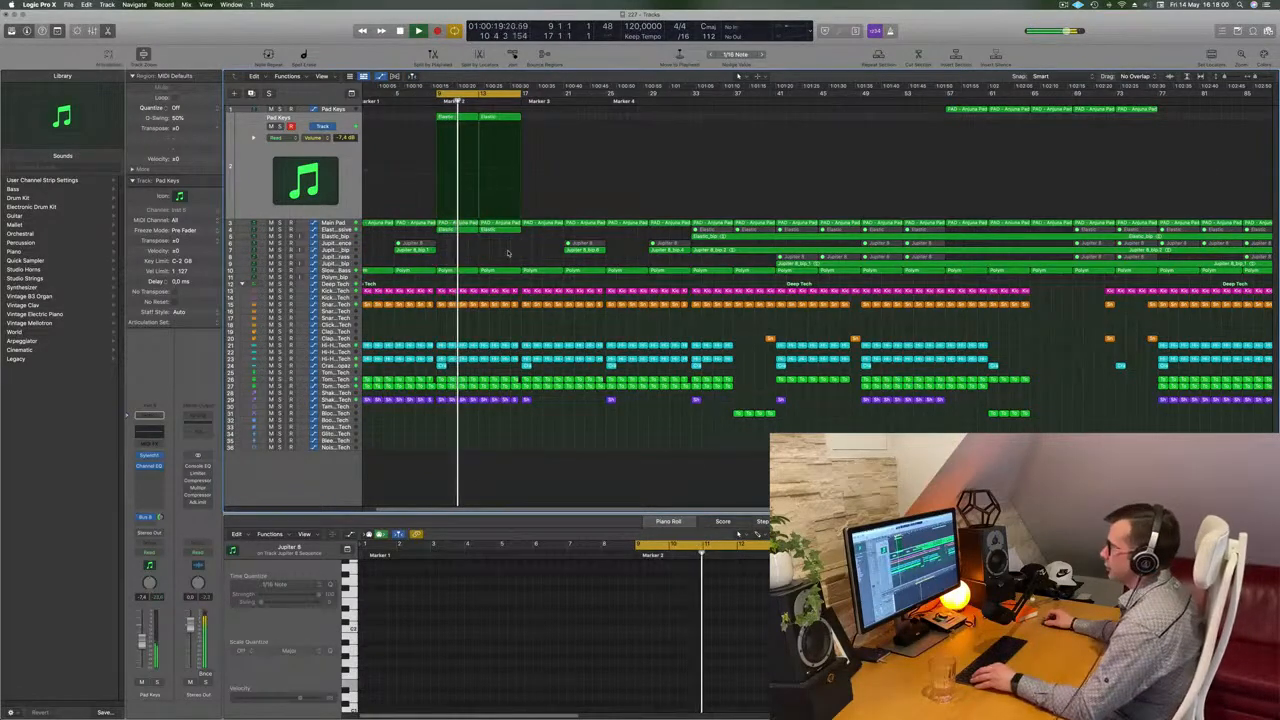
Extend the cycle range to bars 9 to 25 and play it back
{"action": "scroll", "coordinate": [515, 257], "scroll_direction": "up", "scroll_amount": 3}
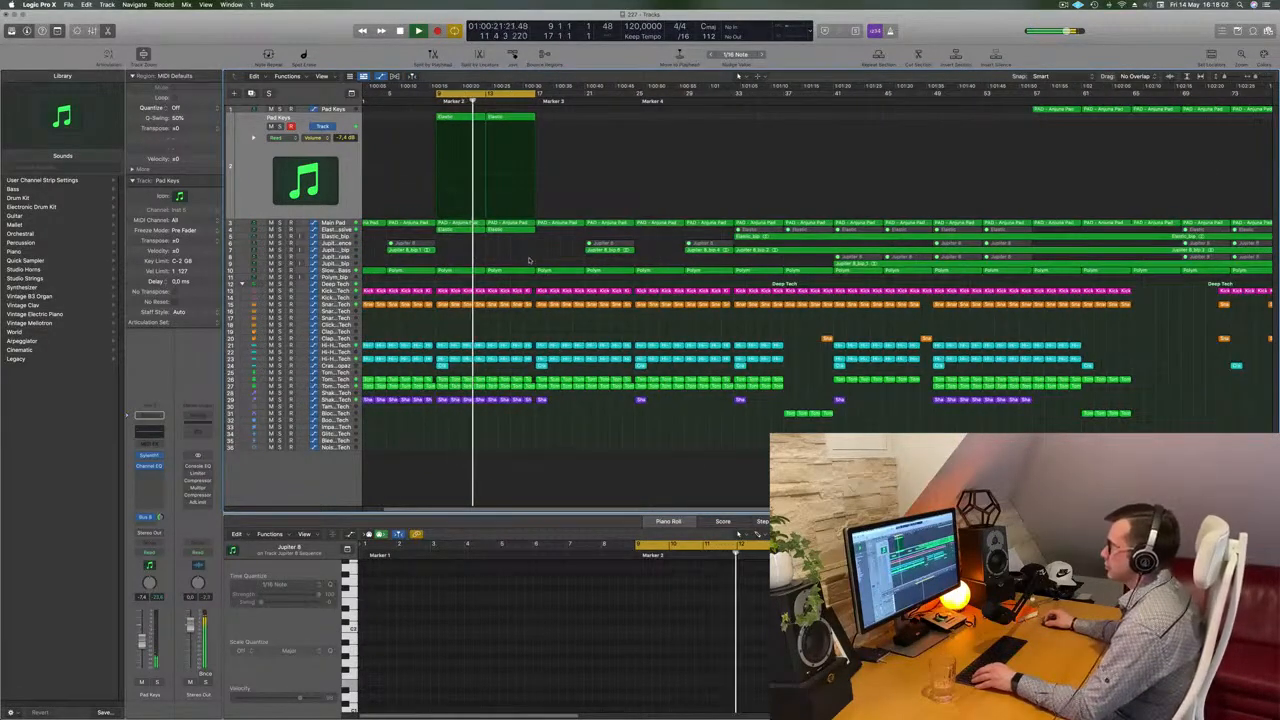
{"action": "scroll", "coordinate": [533, 255], "scroll_direction": "up", "scroll_amount": 1}
{"action": "scroll", "coordinate": [533, 255], "scroll_direction": "down", "scroll_amount": 3}
{"action": "scroll", "coordinate": [533, 255], "scroll_direction": "up", "scroll_amount": 1}
{"action": "scroll", "coordinate": [533, 255], "scroll_direction": "up", "scroll_amount": 1}
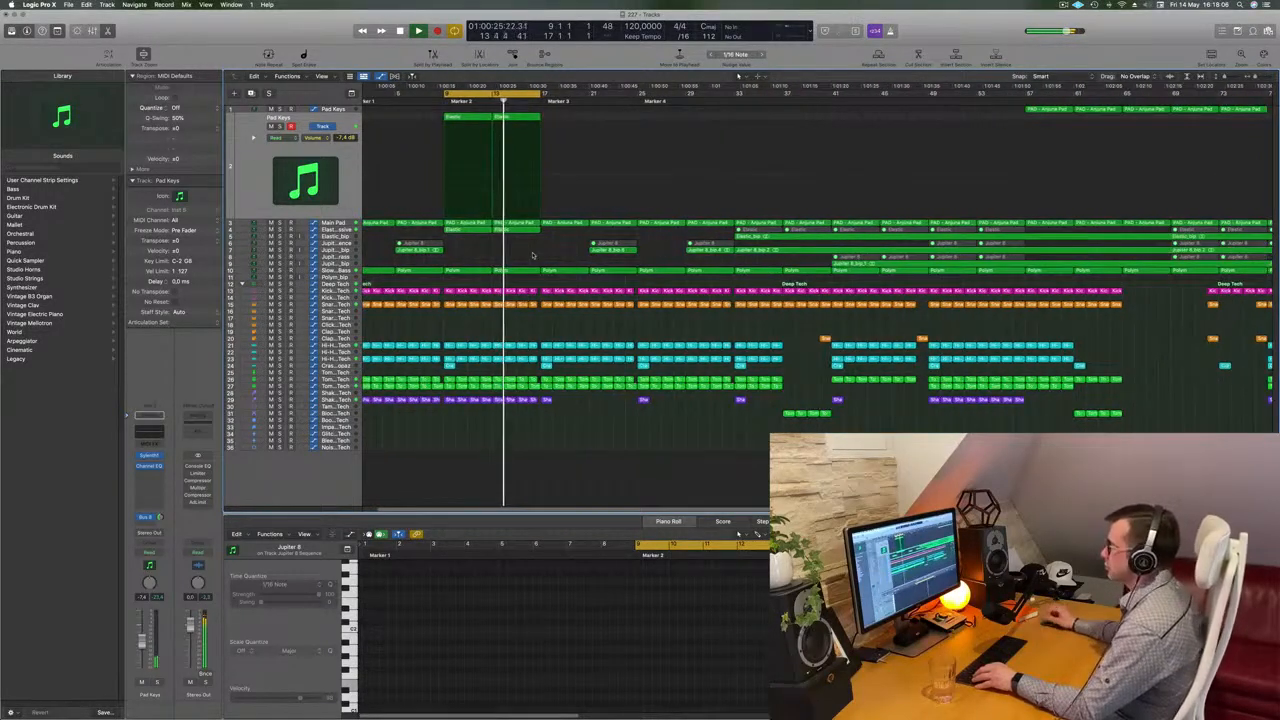
{"action": "scroll", "coordinate": [525, 254], "scroll_direction": "down", "scroll_amount": 2}
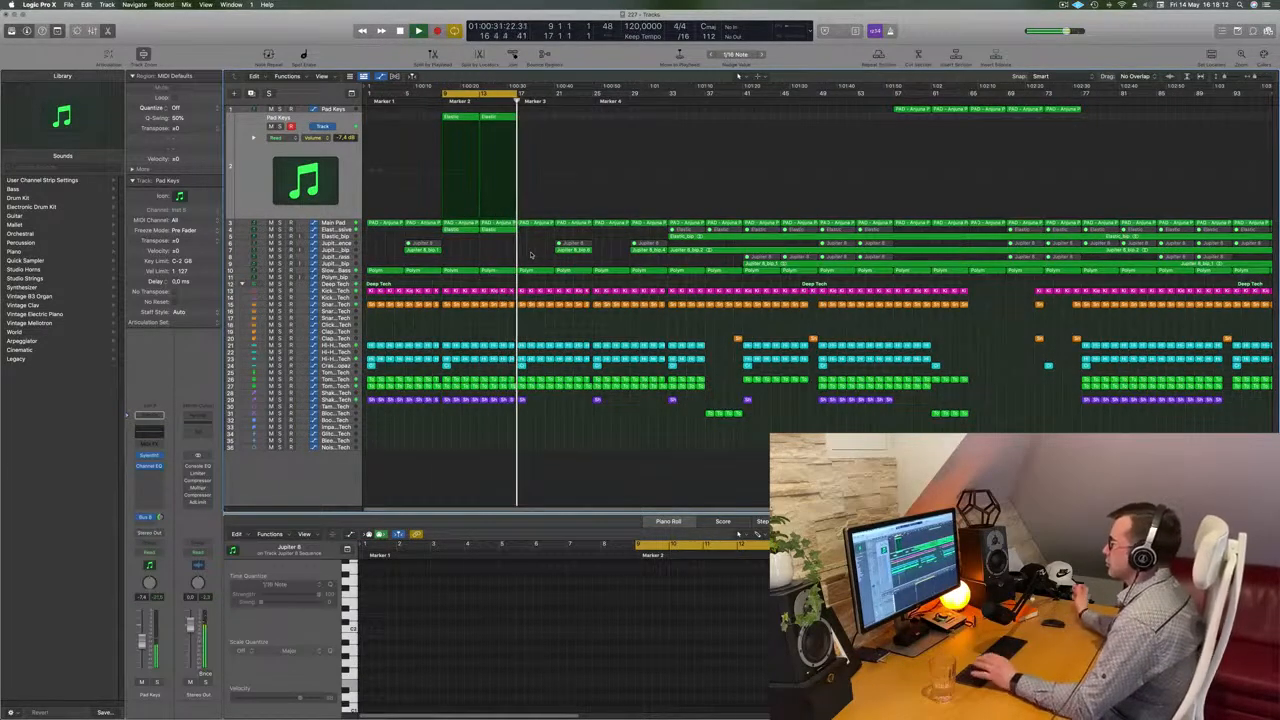
{"action": "left_click_drag", "start_coordinate": [519, 95], "coordinate": [590, 95]}
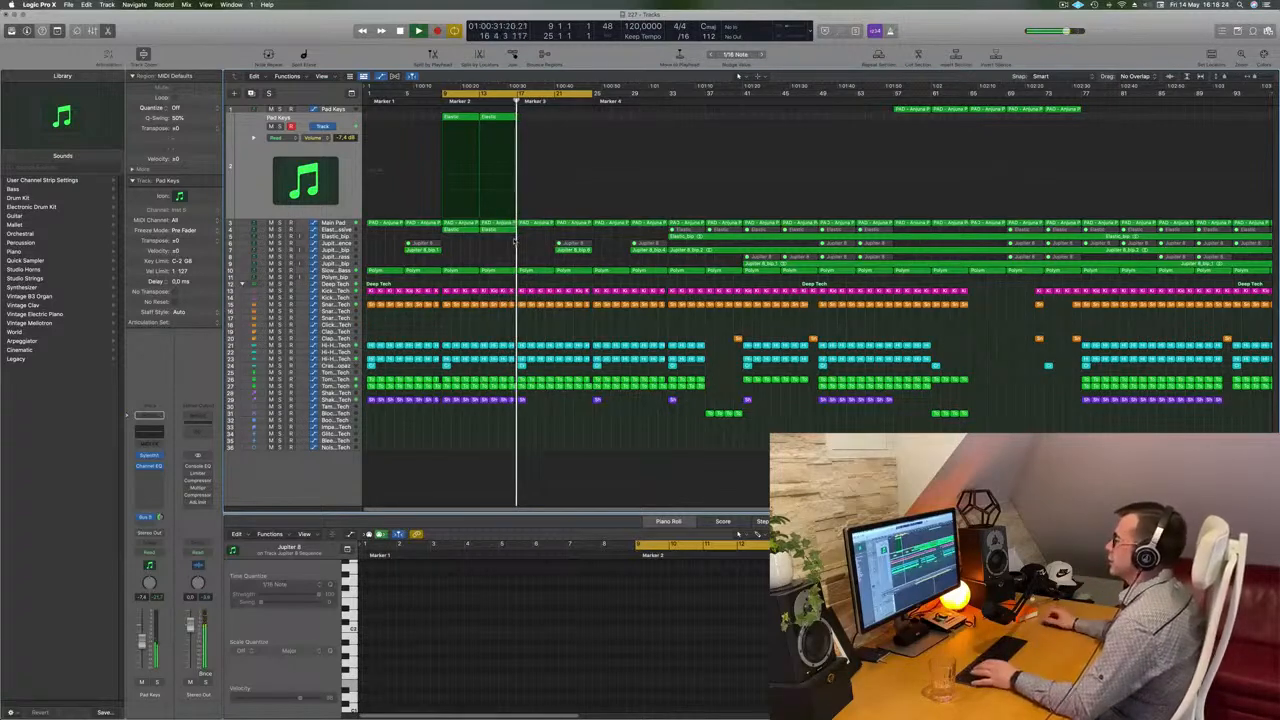
{"action": "key", "text": "space"}
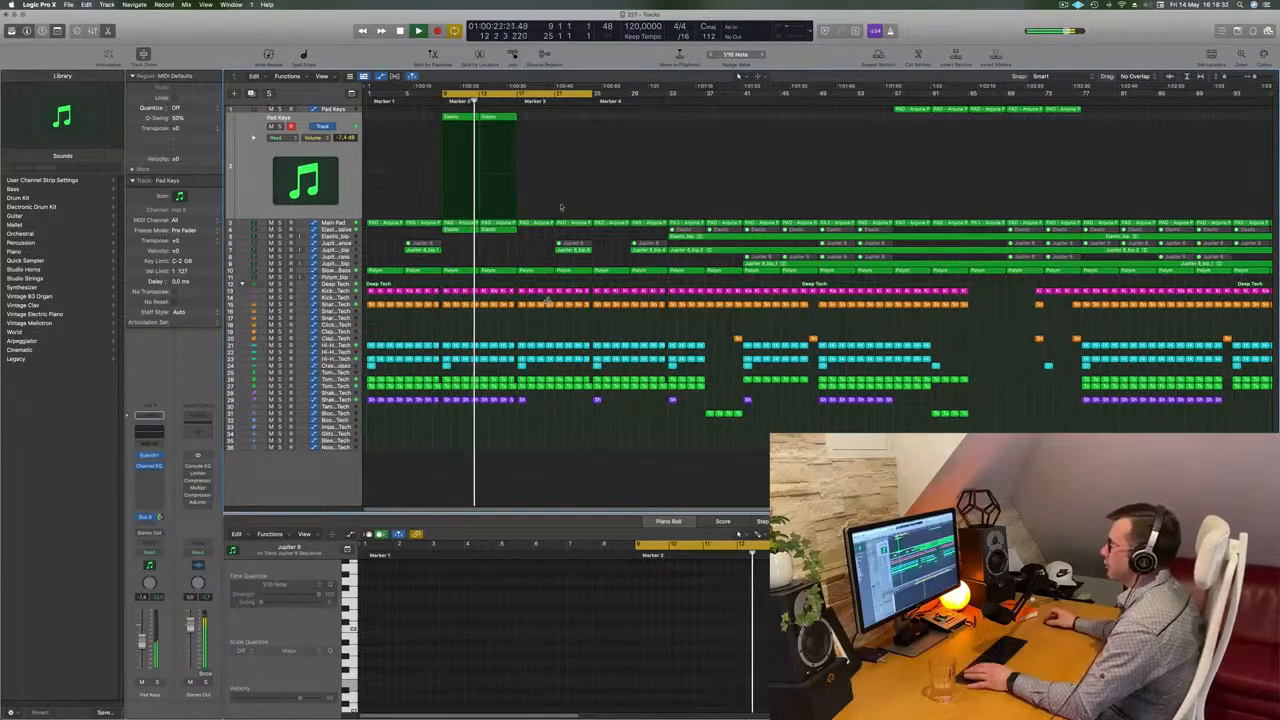
Set the cycle range to bars 17 to 33 and delete the hi-hat notes from bar 17 to about bar 21
{"action": "left_click_drag", "start_coordinate": [517, 95], "coordinate": [592, 96]}
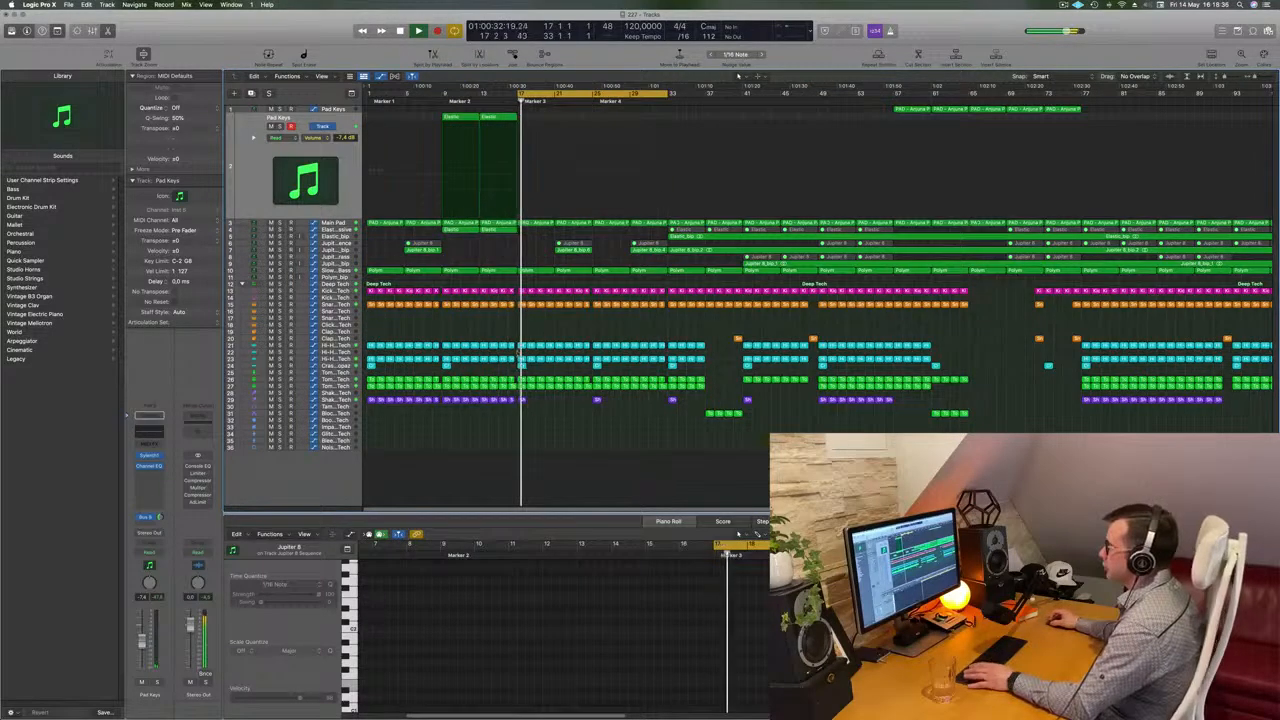
{"action": "left_click_drag", "start_coordinate": [542, 348], "coordinate": [579, 377]}
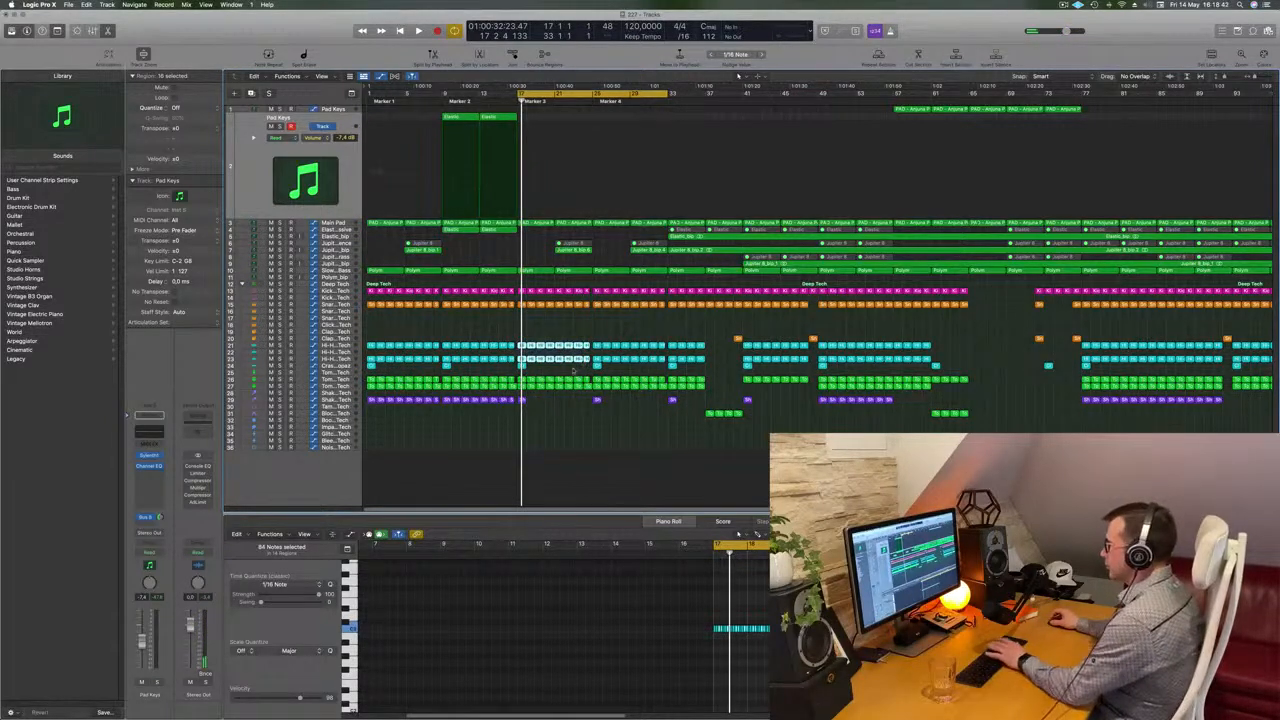
{"action": "key", "text": "Delete"}
{"action": "key", "text": "space"}
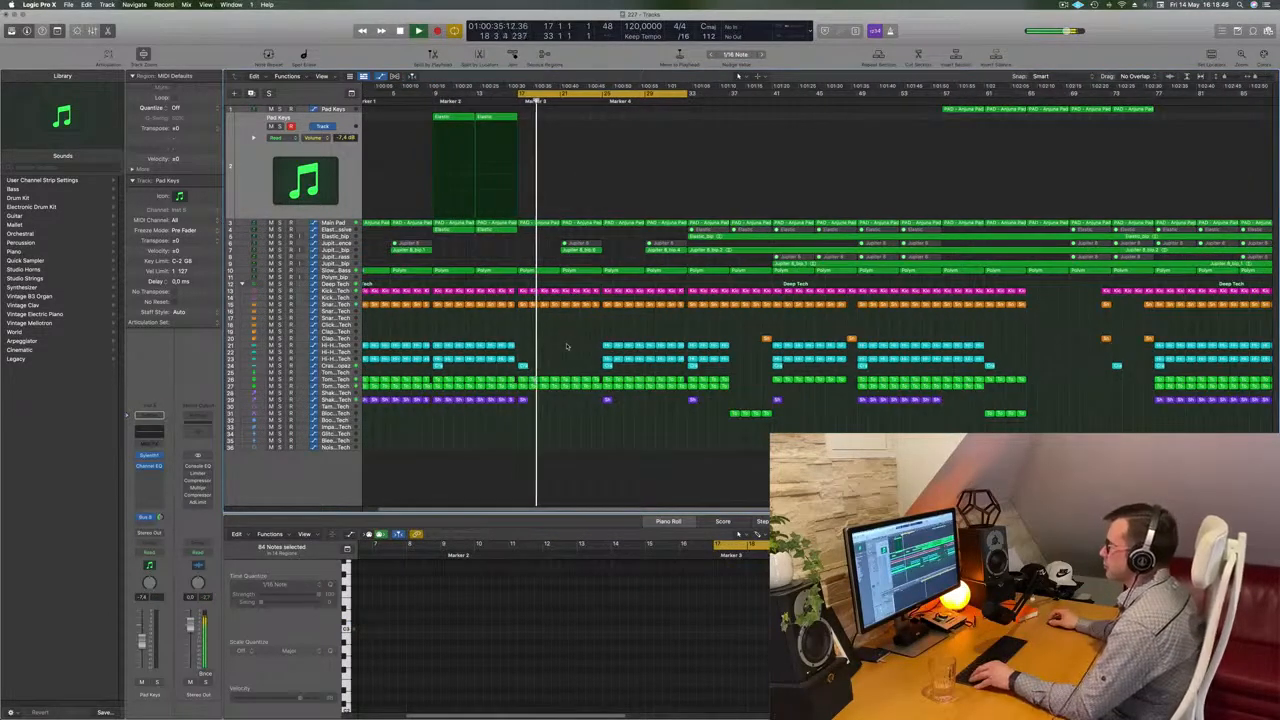
Try deleting a short section of tom notes after bar 17, then undo the deletion
{"action": "left_click_drag", "start_coordinate": [565, 372], "coordinate": [594, 397]}
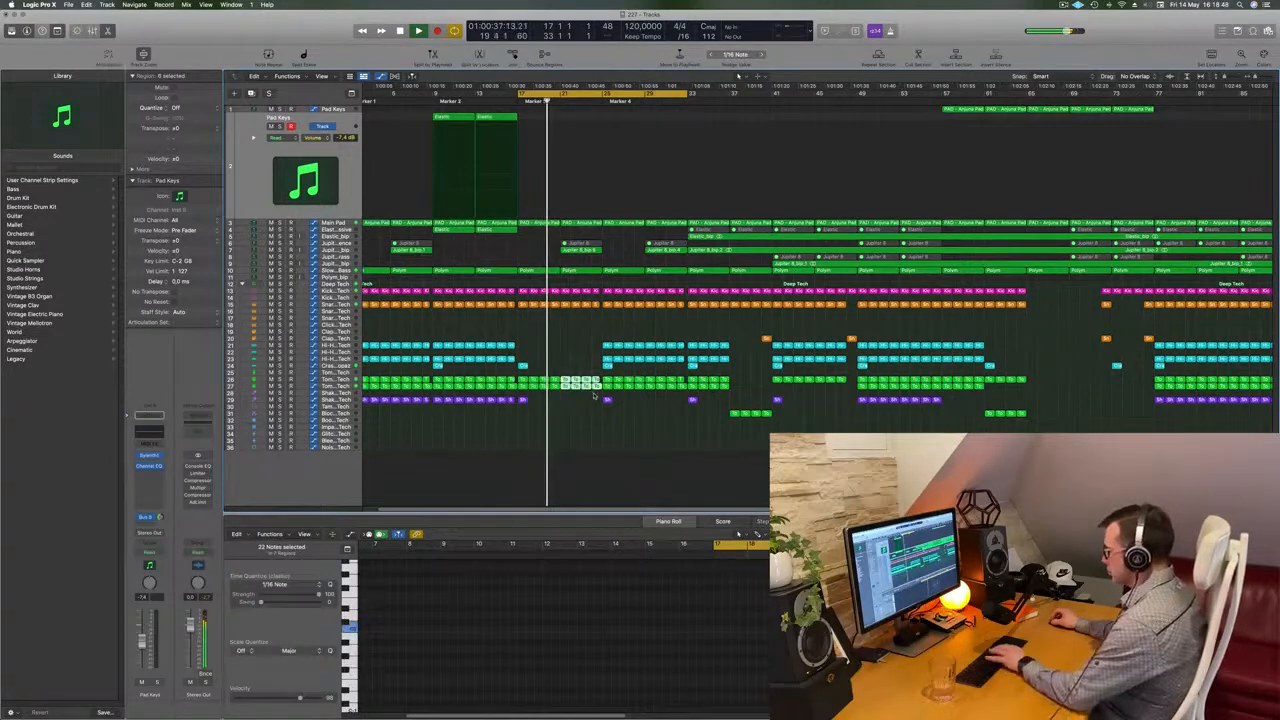
{"action": "key", "text": "Delete"}
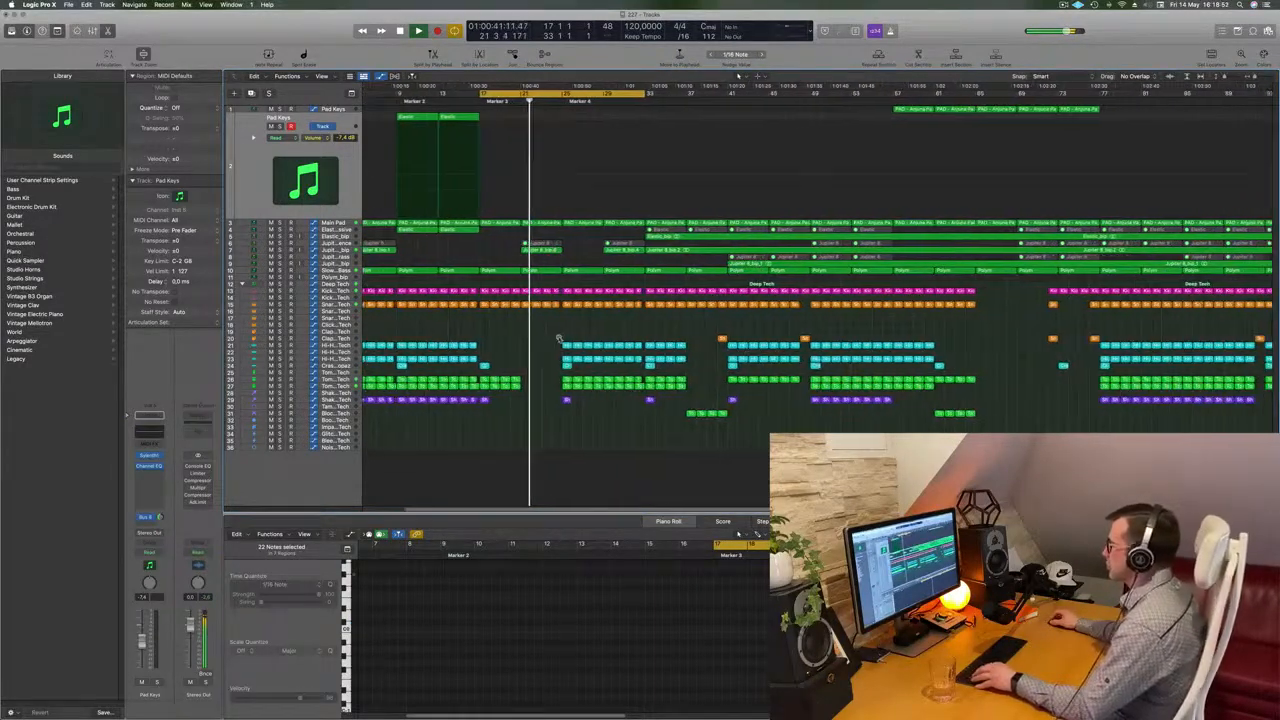
{"action": "key", "text": "super+z"}
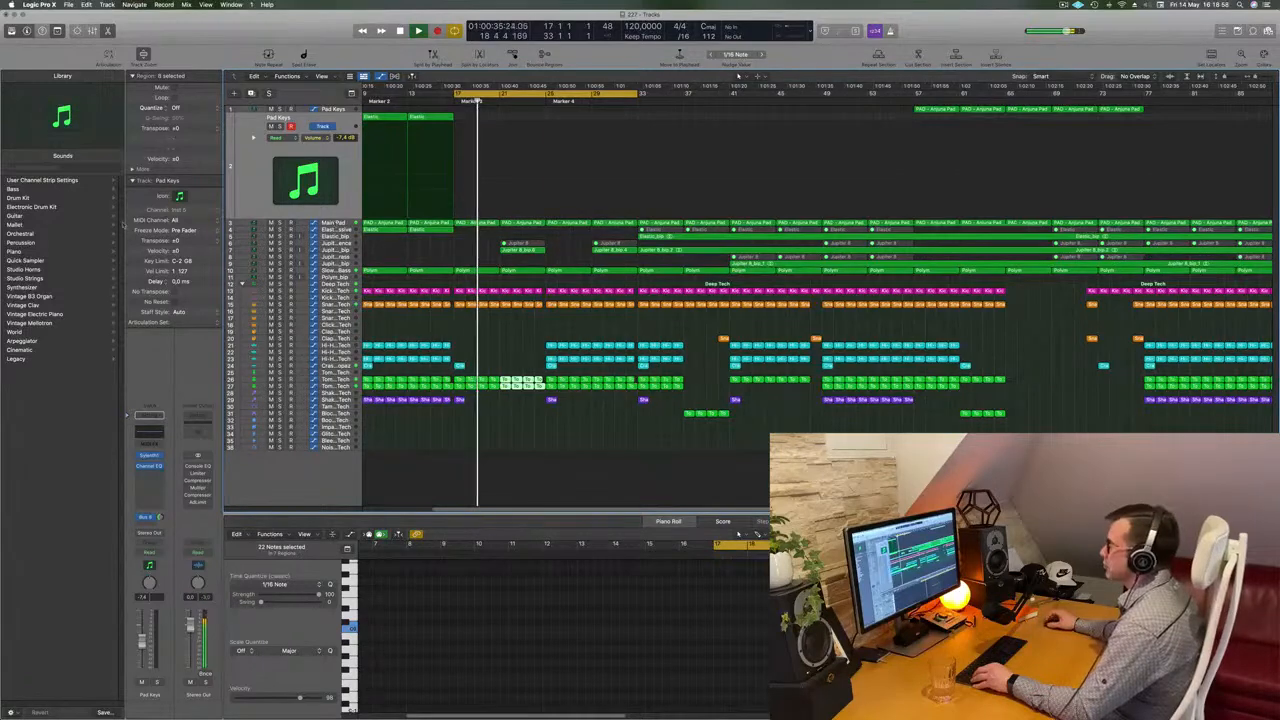
Select the Main Pad track and examine its automation across the arrangement
{"action": "key", "text": "Down"}
{"action": "left_click_drag", "start_coordinate": [500, 188], "coordinate": [540, 181]}
{"action": "key", "text": "super+Left"}
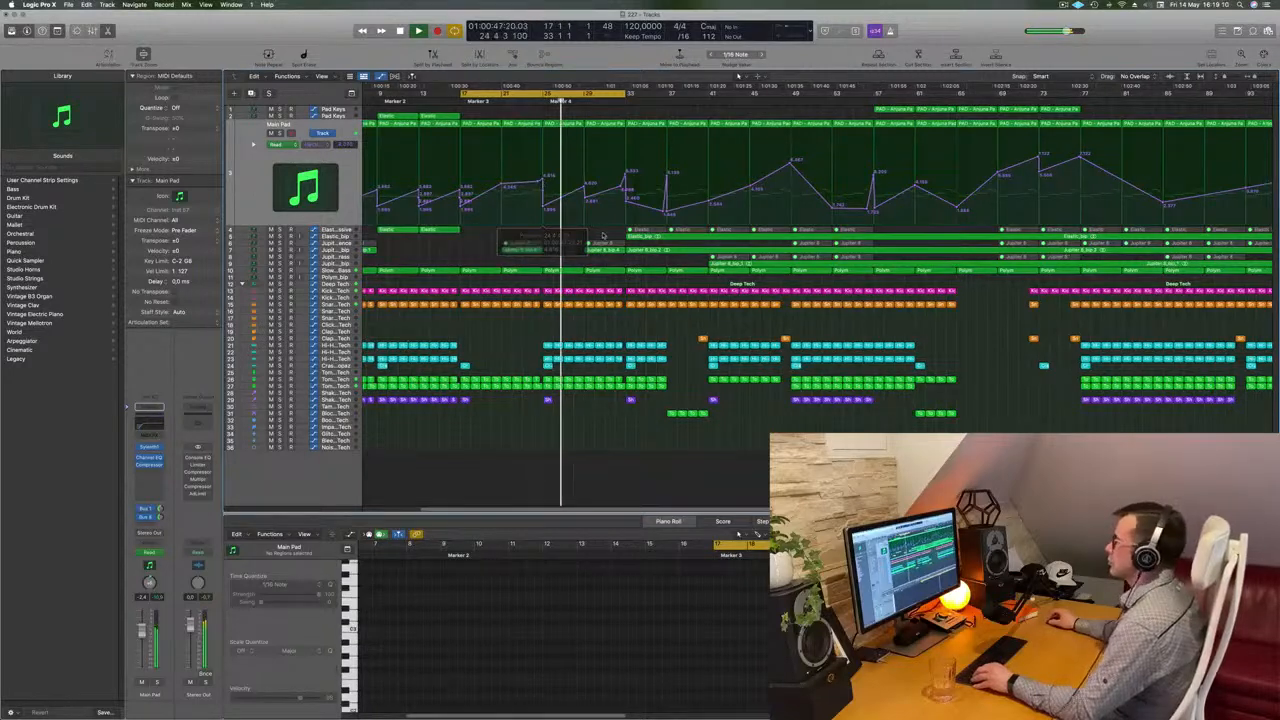
{"action": "key", "text": "super+Left"}
{"action": "key", "text": "super+Right"}
{"action": "key", "text": "super+Left"}
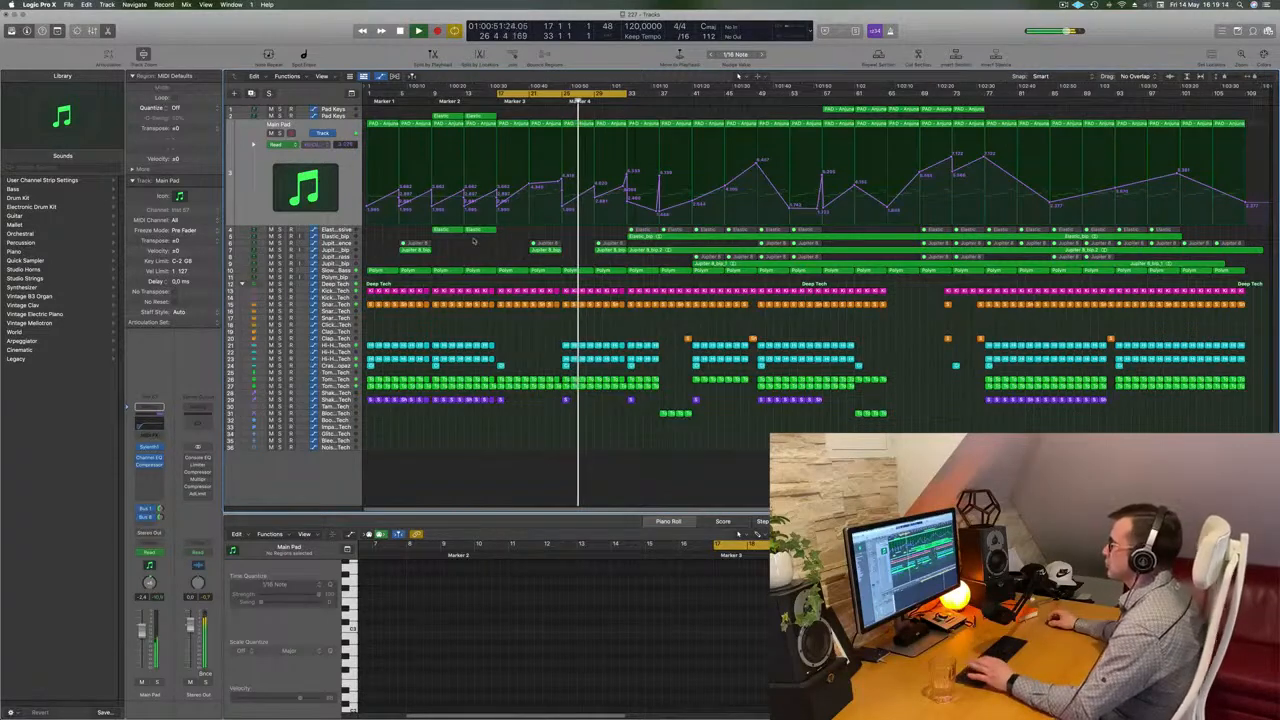
Select the Shaker 2 region near bar 25 and play back the arrangement
{"action": "left_click", "coordinate": [565, 400]}
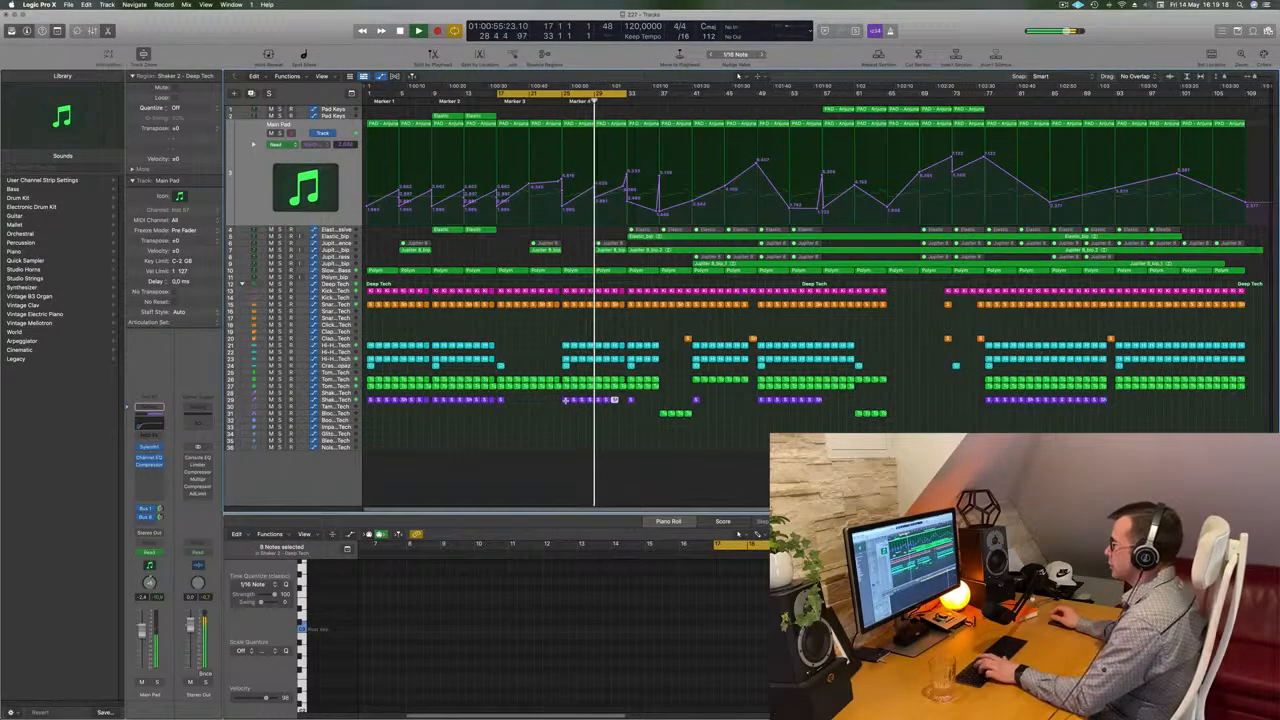
{"action": "key", "text": "space"}
{"action": "key", "text": "space"}
{"action": "key", "text": "super+Right"}
{"action": "key", "text": "super+Right"}
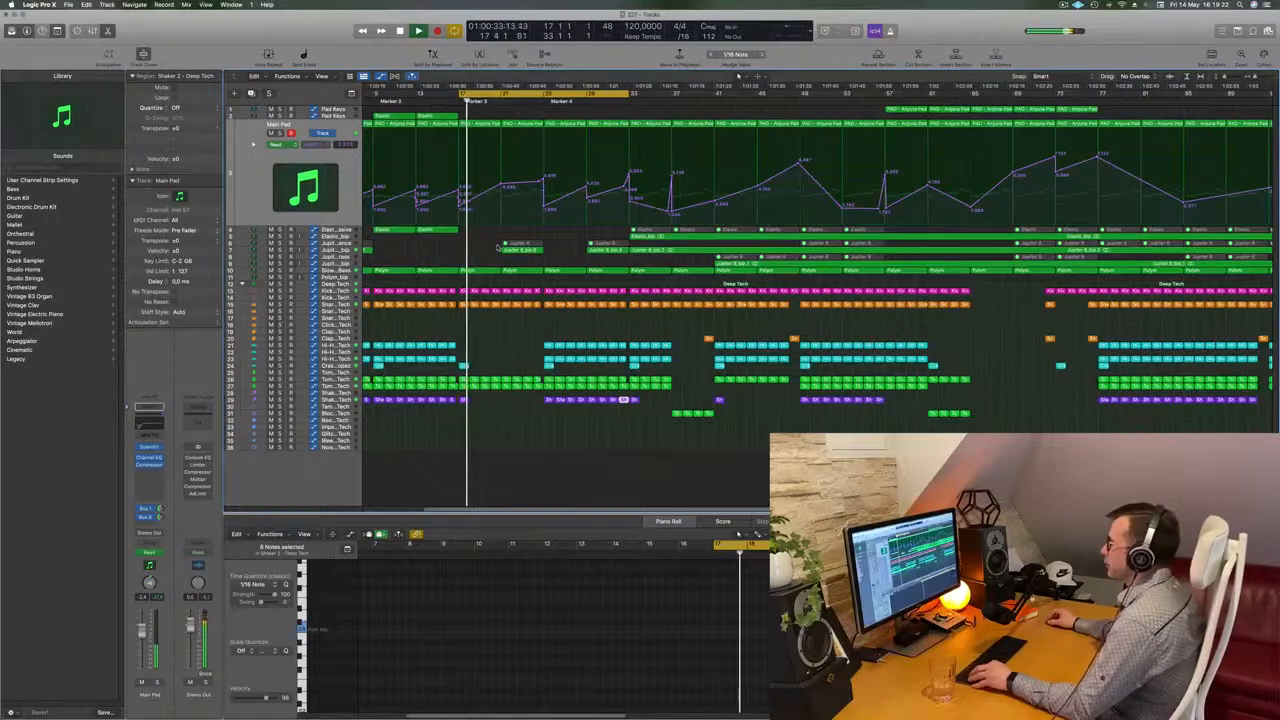
Scroll through the arrangement during playback to review the pad automation and percussion sections
{"action": "scroll", "coordinate": [492, 280], "scroll_direction": "left", "scroll_amount": 4}
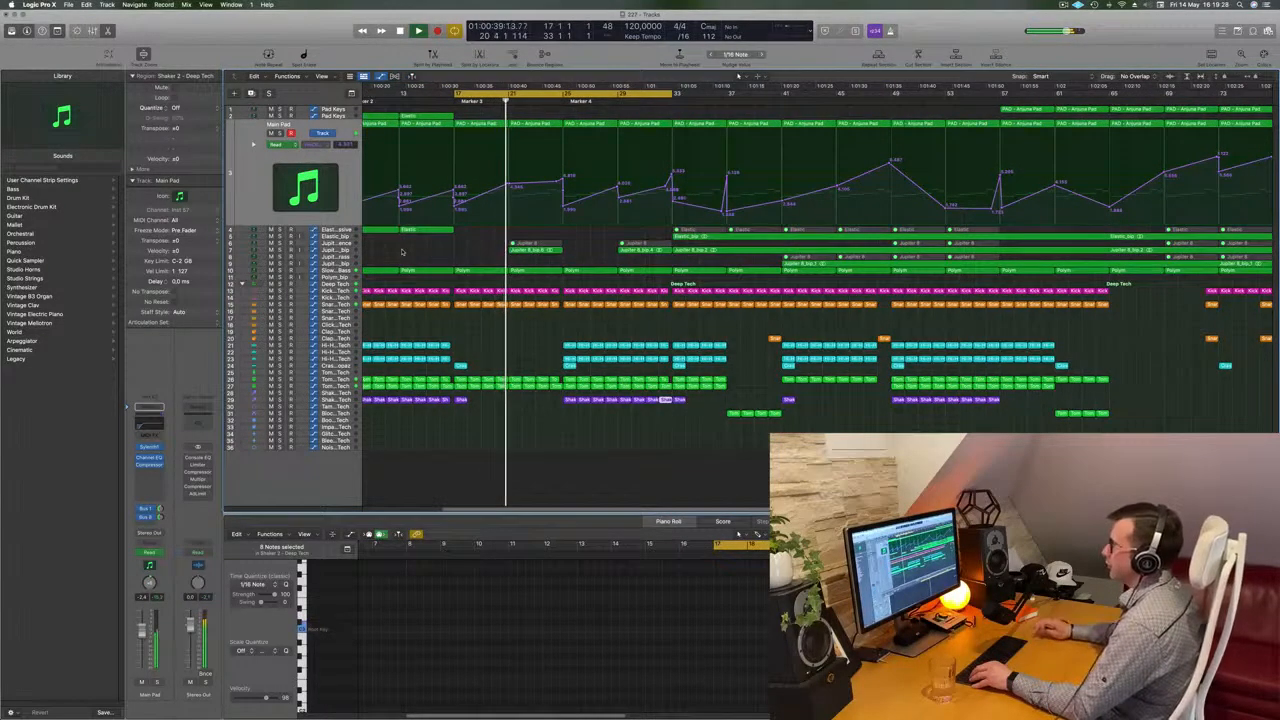
{"action": "scroll", "coordinate": [400, 253], "scroll_direction": "right", "scroll_amount": 2}
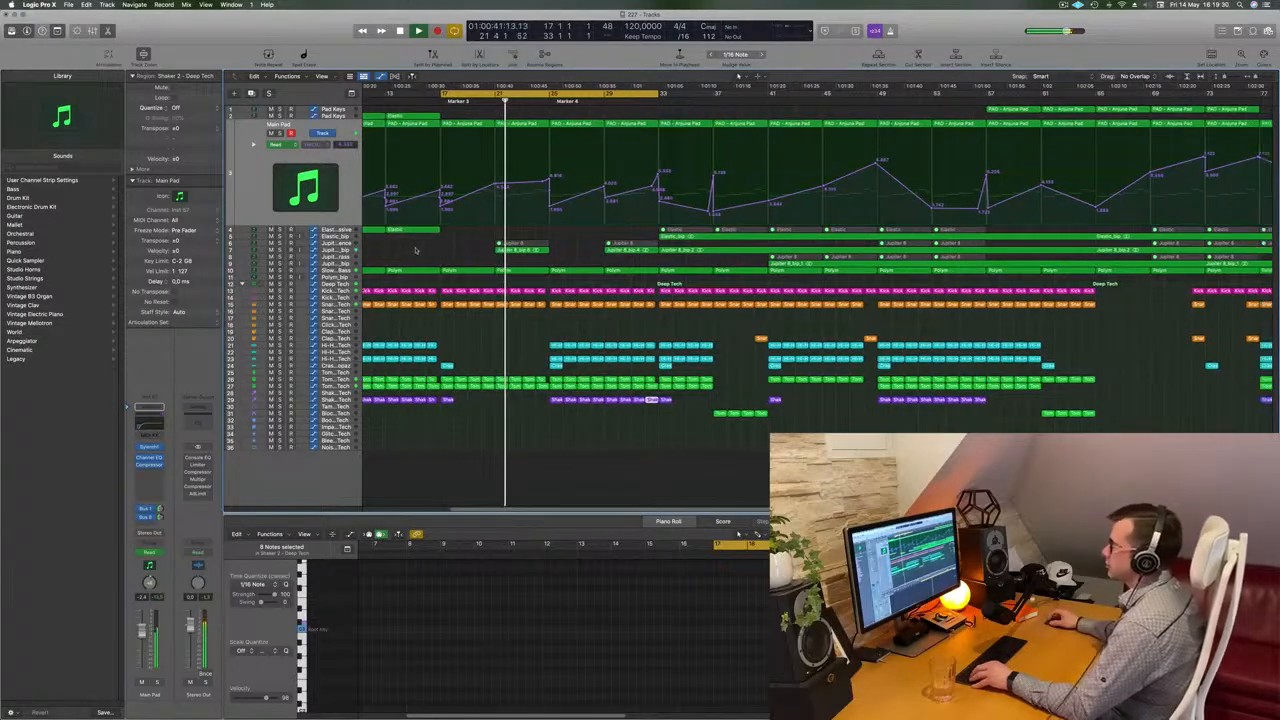
{"action": "scroll", "coordinate": [397, 255], "scroll_direction": "down", "scroll_amount": 2}
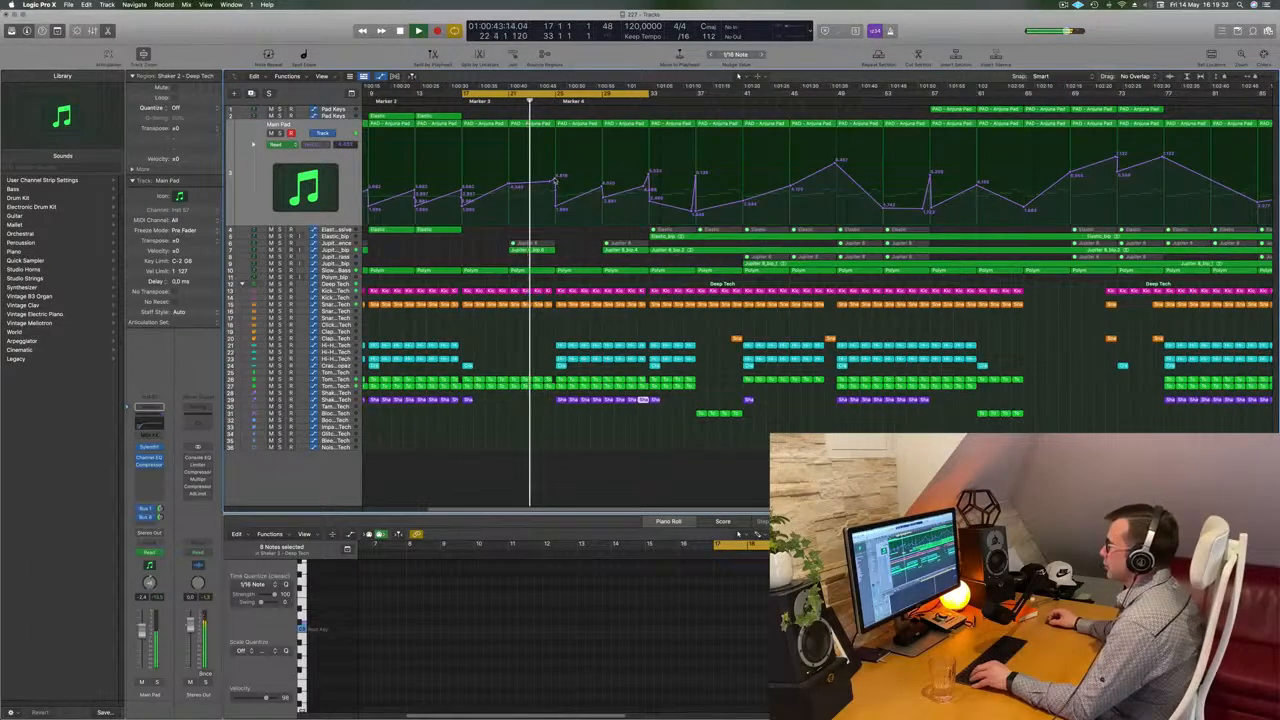
{"action": "left_click", "coordinate": [554, 182]}
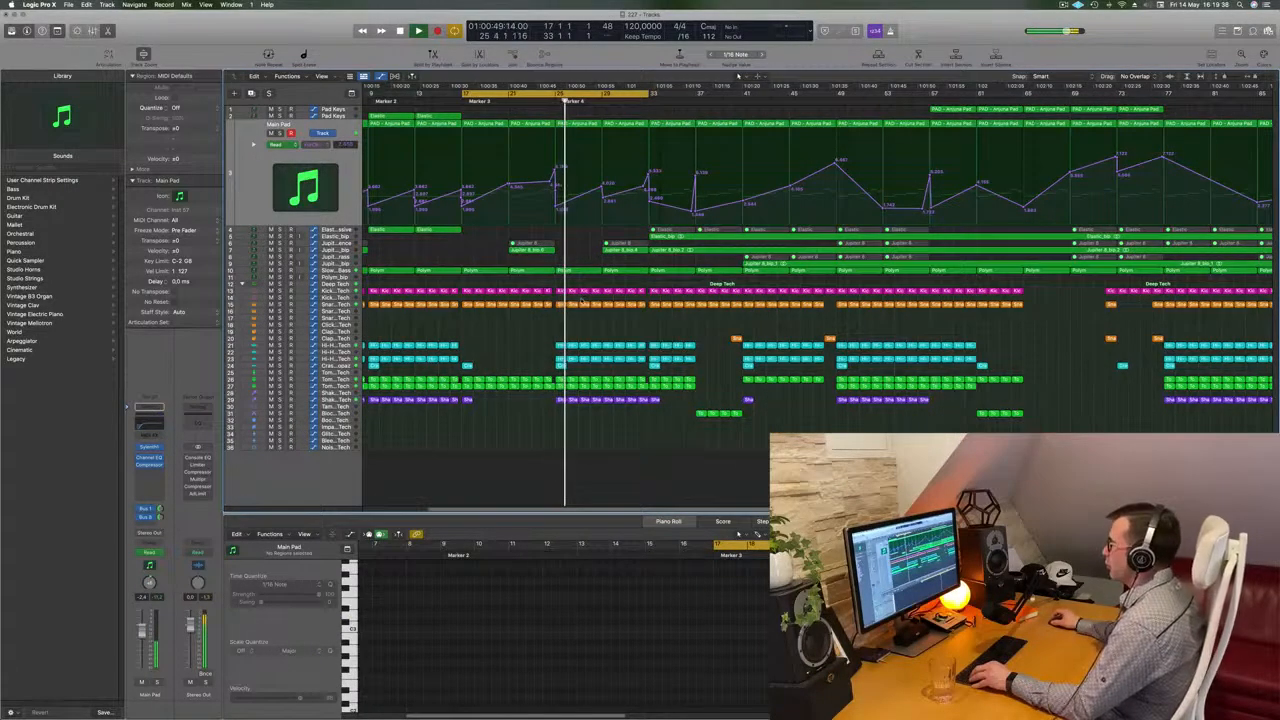
{"action": "scroll", "coordinate": [570, 316], "scroll_direction": "up", "scroll_amount": 3}
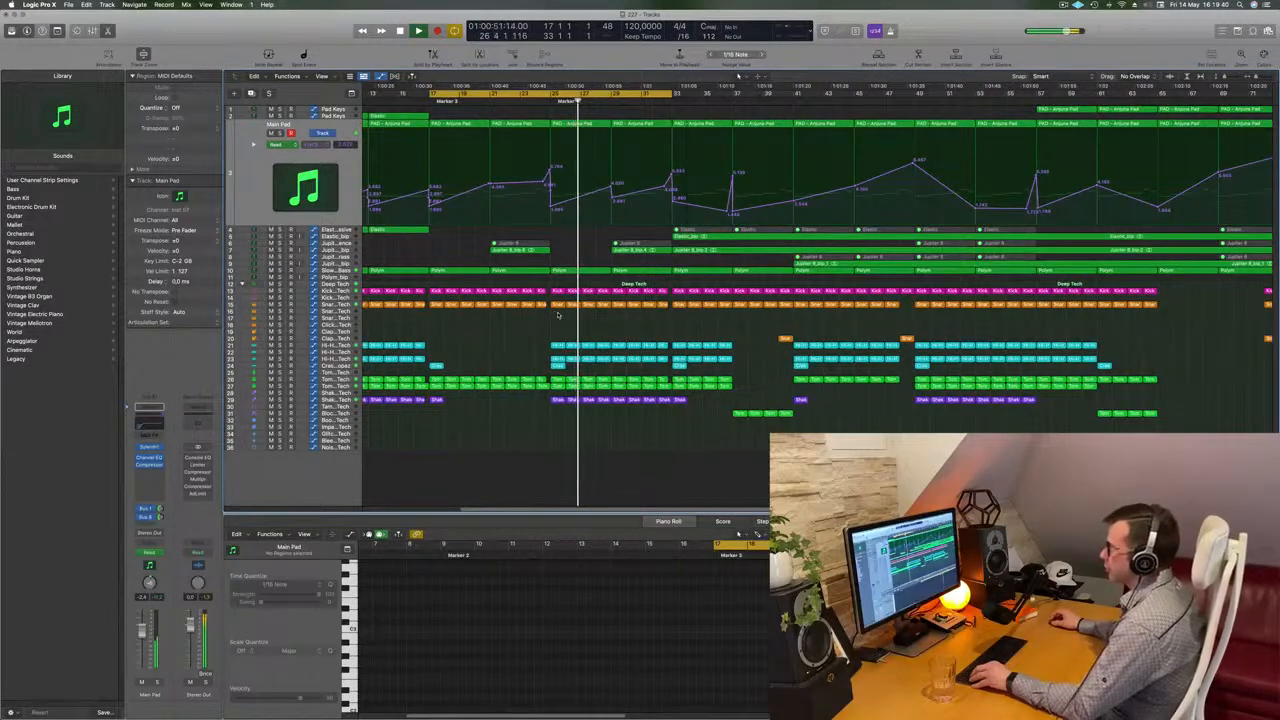
{"action": "scroll", "coordinate": [592, 317], "scroll_direction": "down", "scroll_amount": 3}
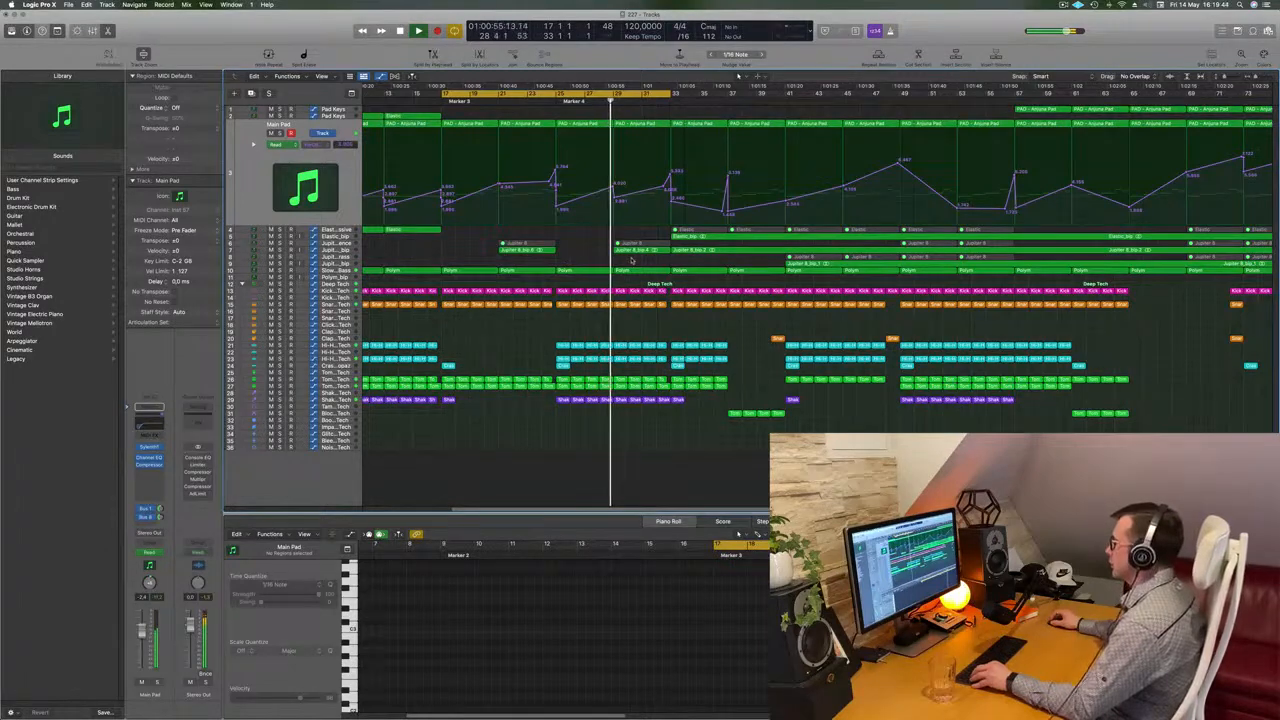
{"action": "scroll", "coordinate": [625, 263], "scroll_direction": "down", "scroll_amount": 2}
{"action": "scroll", "coordinate": [614, 262], "scroll_direction": "down", "scroll_amount": 2}
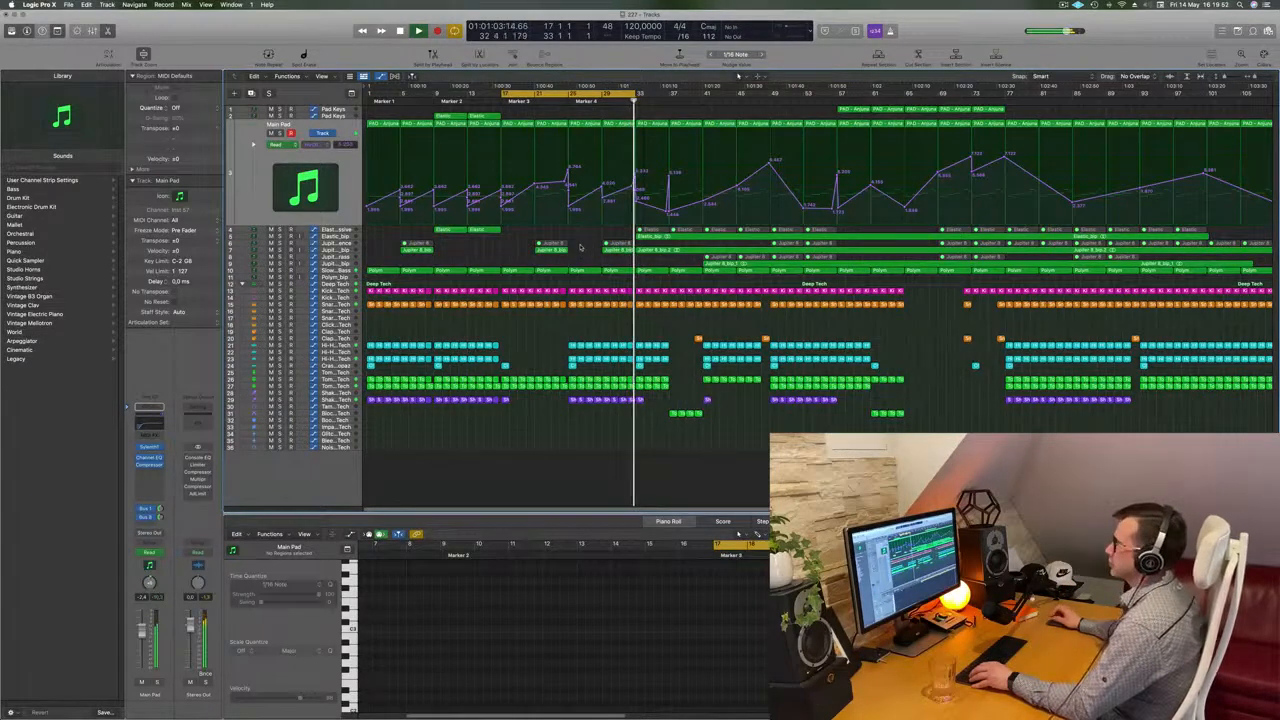
Set the cycle range to bars 33 to 49 and play the section back
{"action": "left_click_drag", "start_coordinate": [632, 94], "coordinate": [765, 94]}
{"action": "key", "text": "space"}
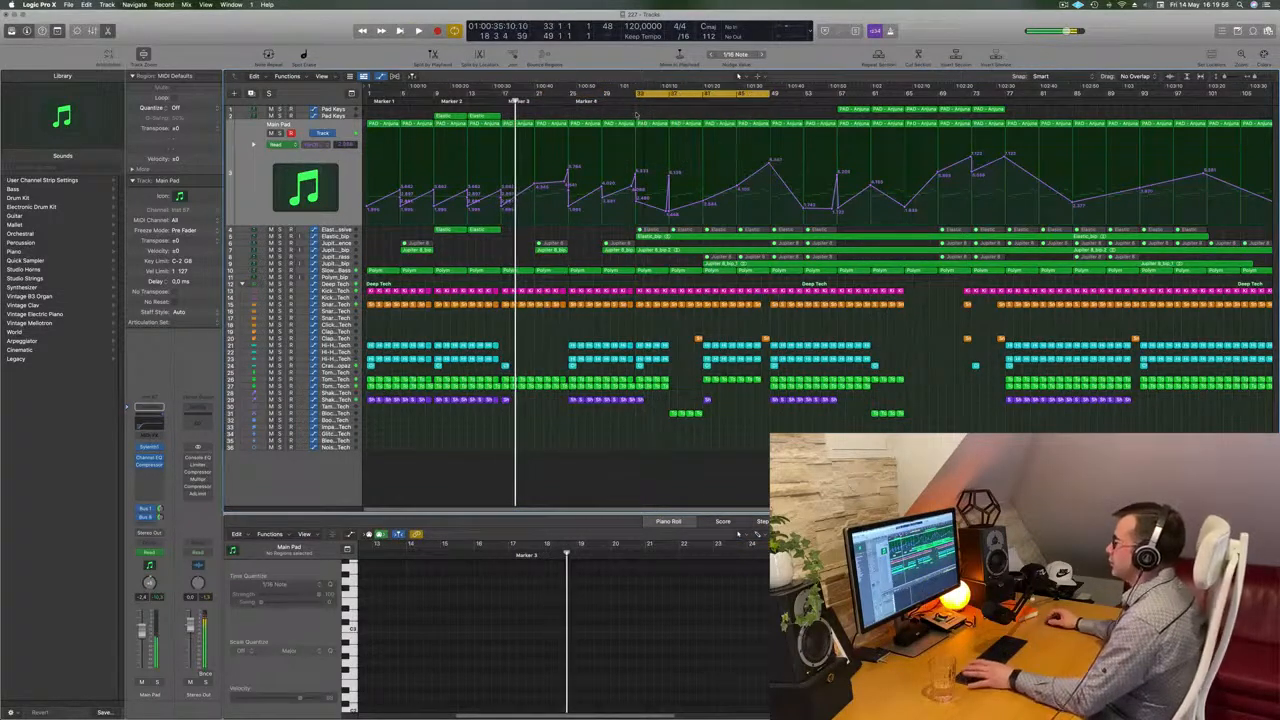
{"action": "key", "text": "space"}
{"action": "key", "text": "space"}
{"action": "key", "text": "space"}
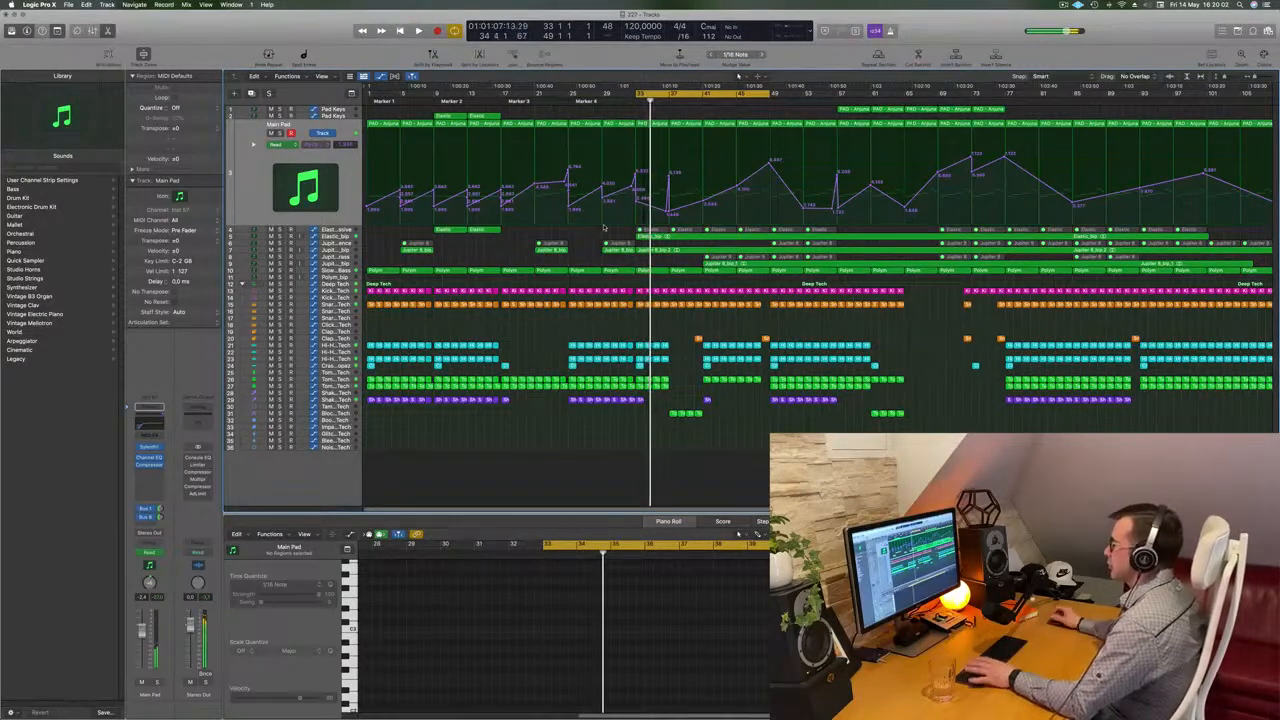
Select the Elastic_bip audio track and delete its audio region
{"action": "left_click", "coordinate": [343, 237]}
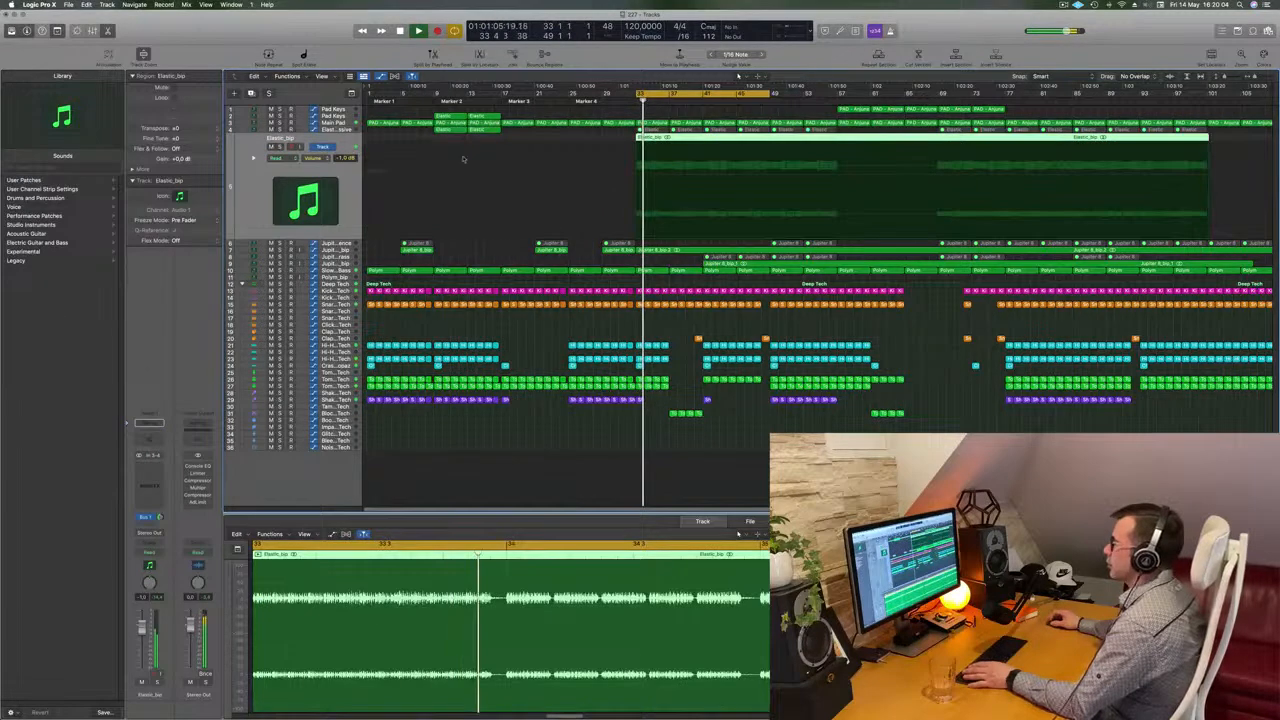
{"action": "left_click", "coordinate": [271, 147]}
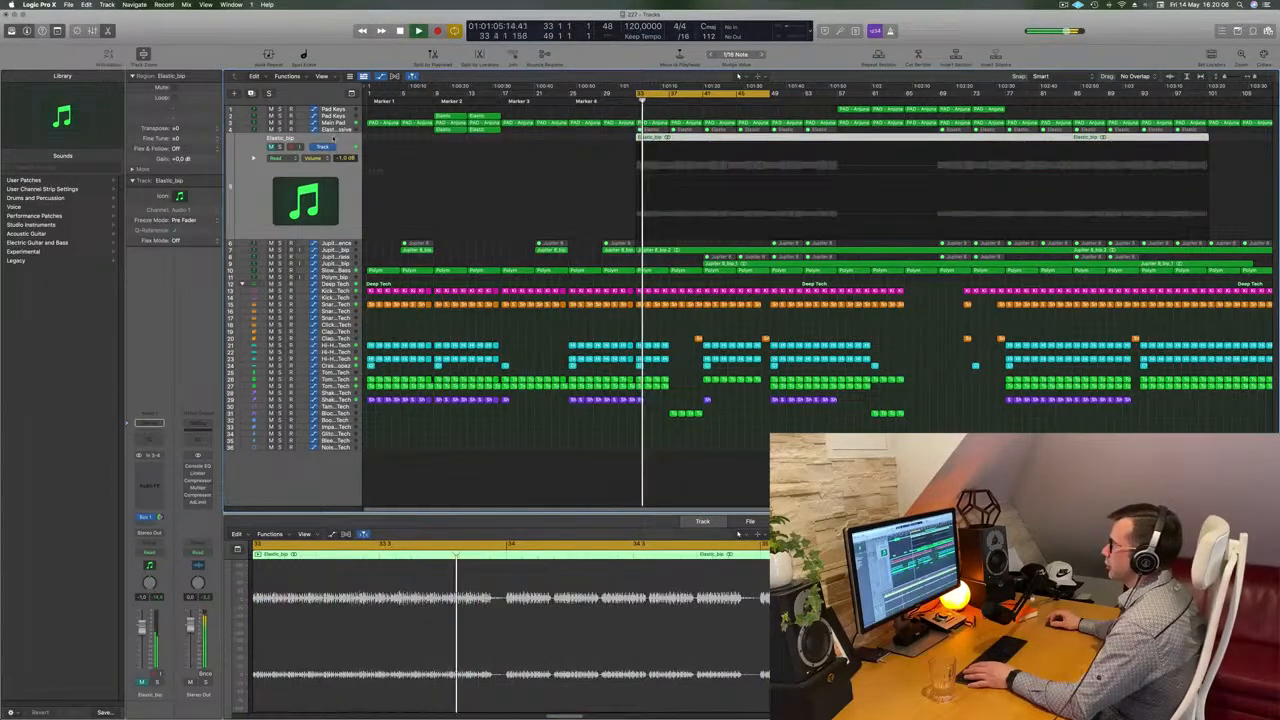
{"action": "key", "text": "Delete"}
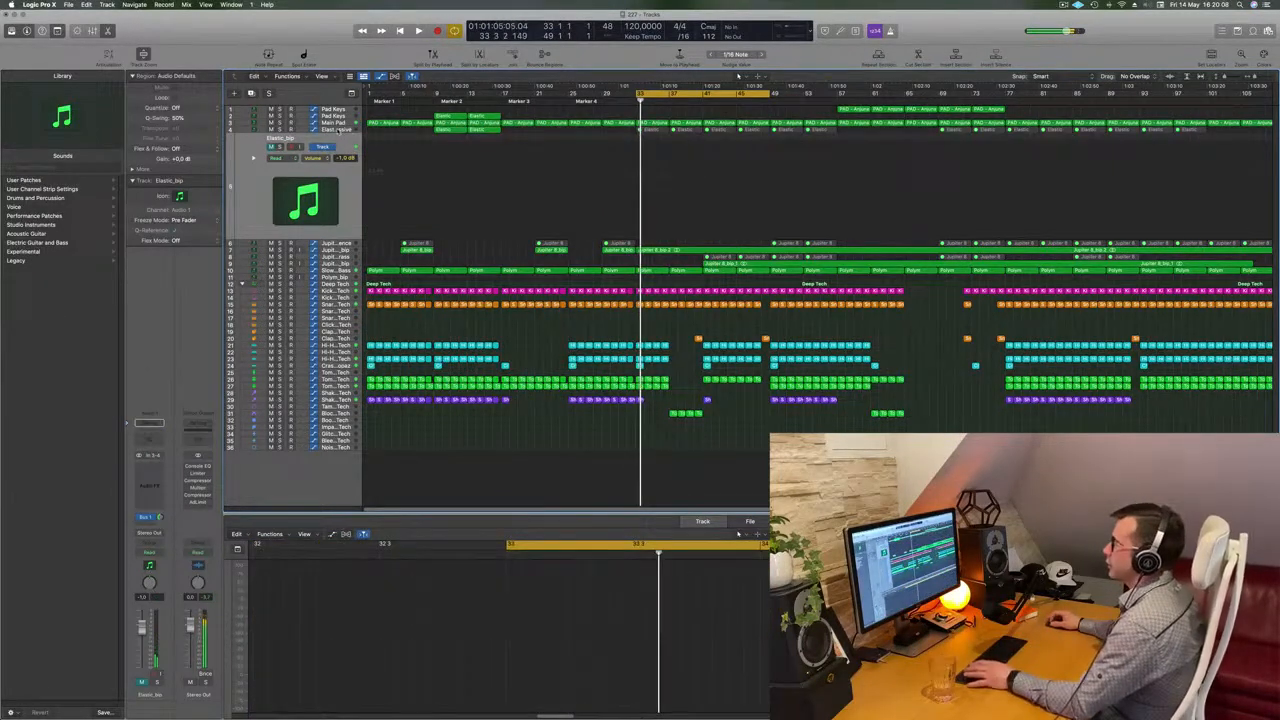
Select the Elastic – Massive regions from bar 33 onward and unmute them
{"action": "left_click", "coordinate": [341, 130]}
{"action": "key", "text": "space"}
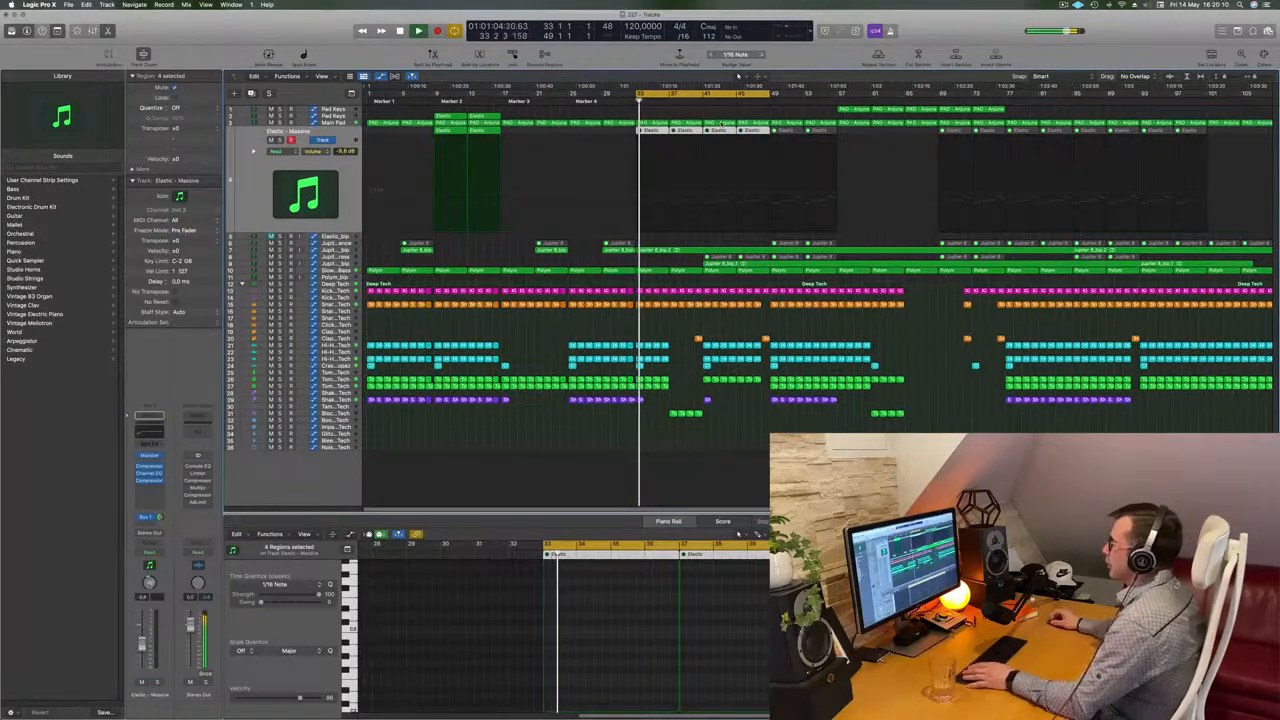
{"action": "left_click_drag", "start_coordinate": [631, 133], "coordinate": [1170, 147]}
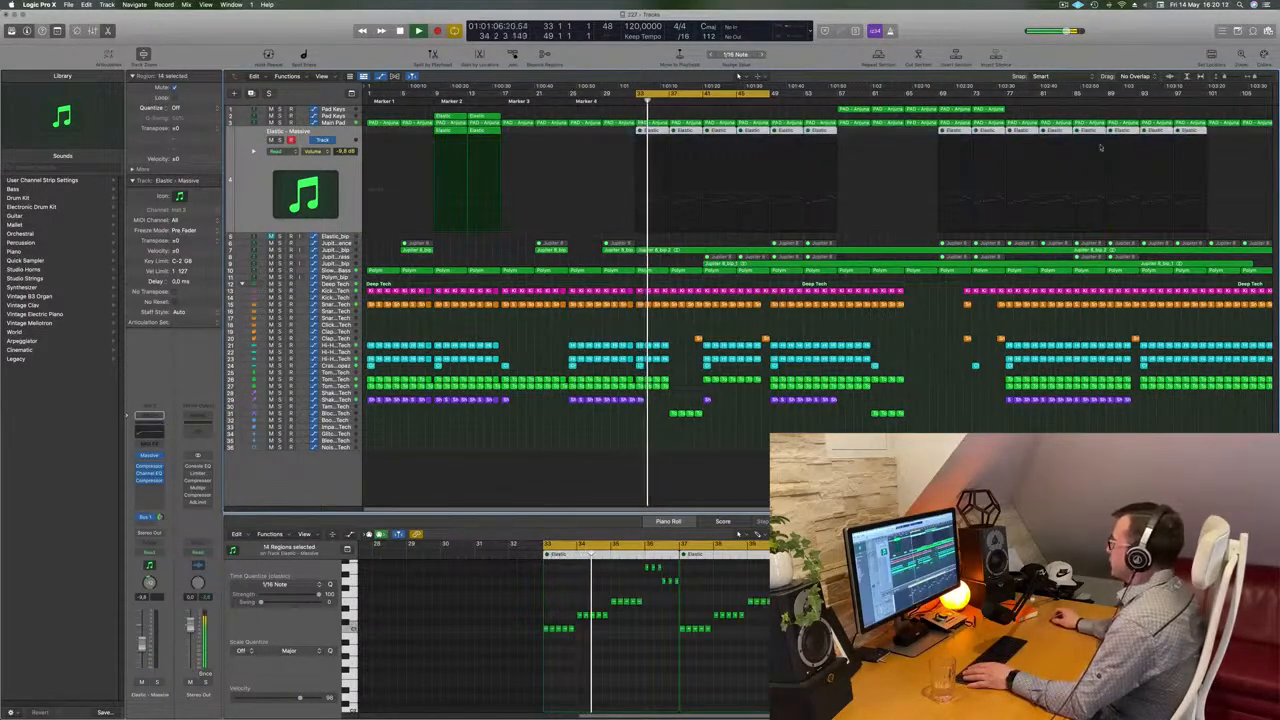
{"action": "right_click", "coordinate": [793, 133]}
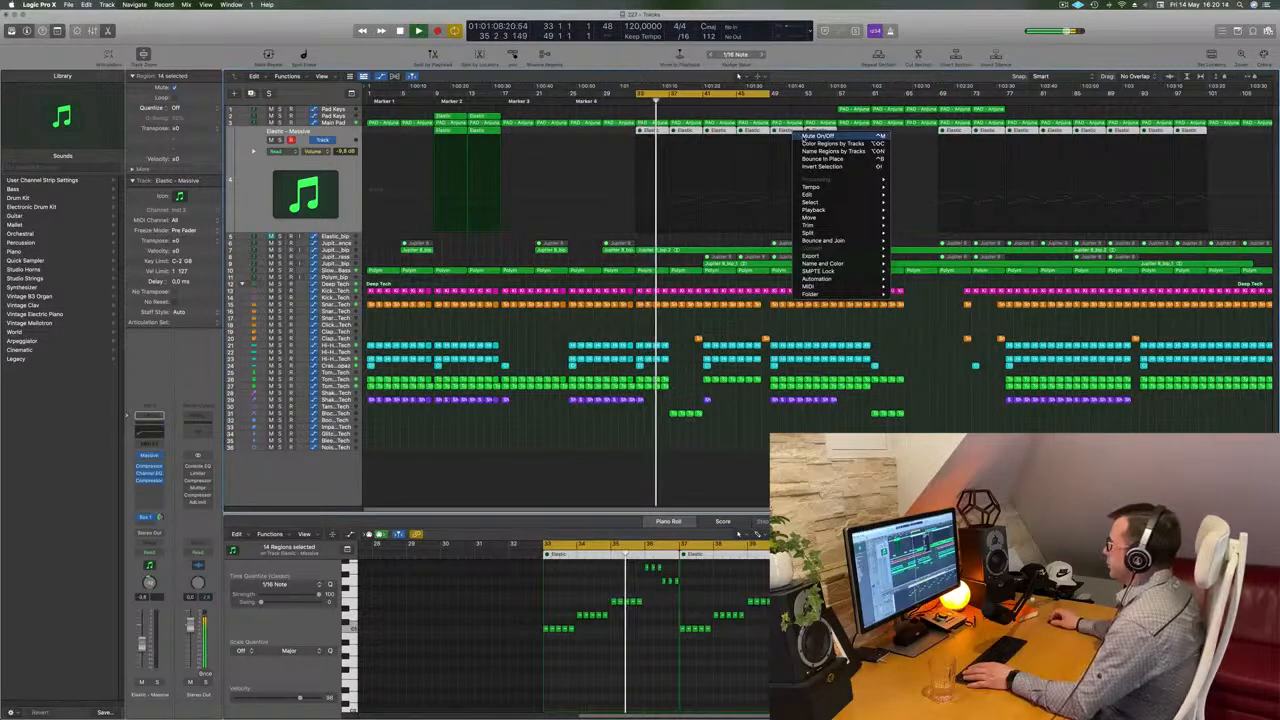
{"action": "left_click", "coordinate": [804, 138]}
{"action": "key", "text": "space"}
{"action": "key", "text": "space"}
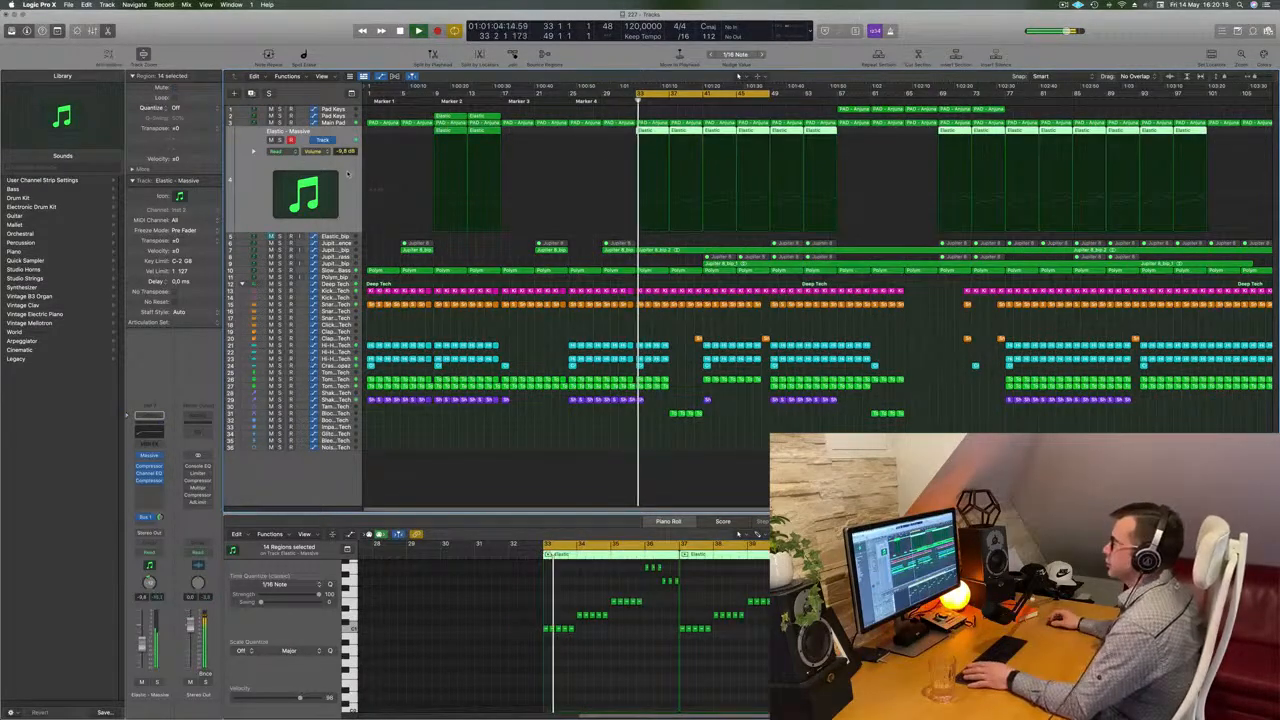
Play back the cycle section to audition the unmuted Elastic part
{"action": "left_click", "coordinate": [348, 175]}
{"action": "key", "text": "space"}
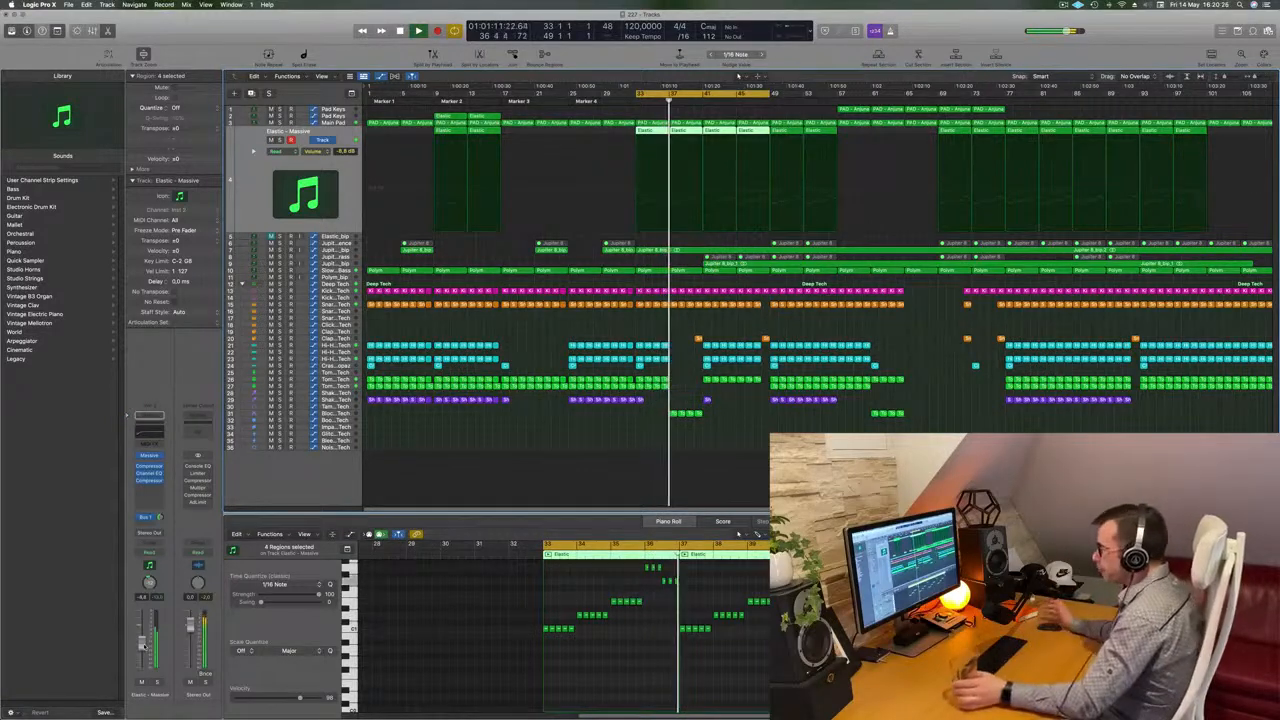
{"action": "key", "text": "space"}
{"action": "key", "text": "space"}
{"action": "key", "text": "space"}
{"action": "key", "text": "space"}
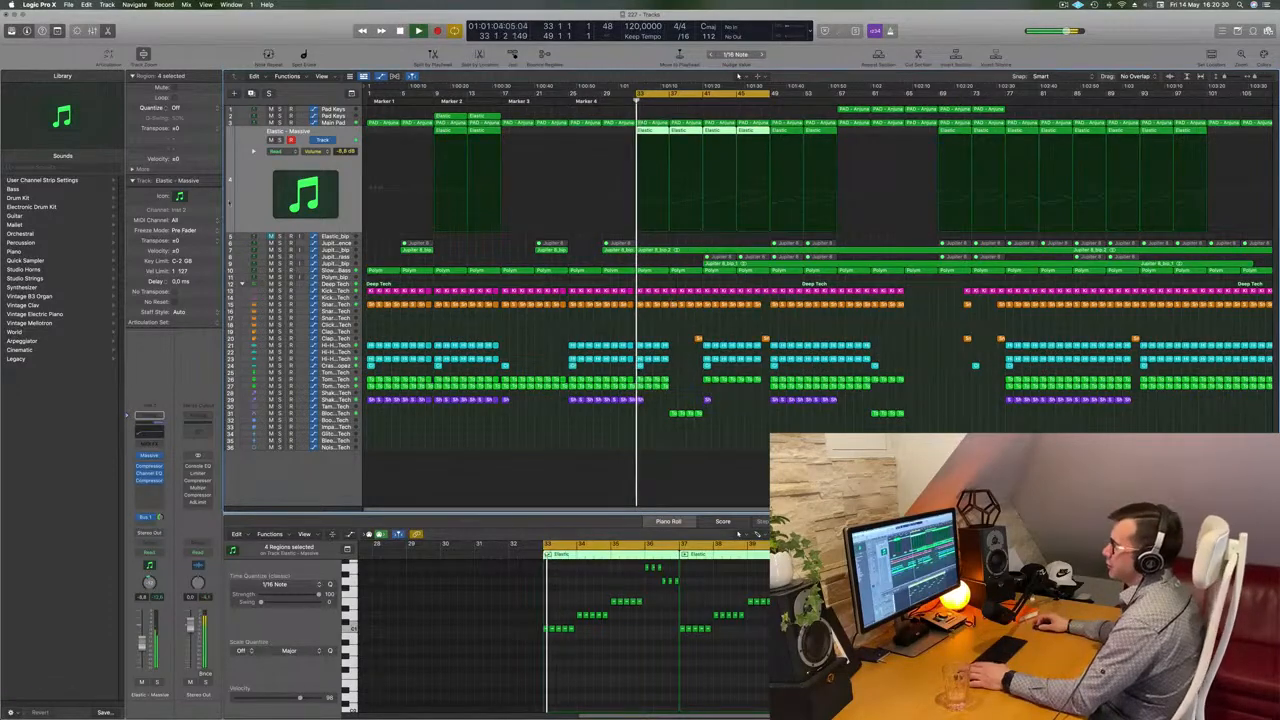
Open the Massive instrument on the Elastic – Massive channel and lower the channel volume slightly while playing
{"action": "left_click", "coordinate": [150, 456]}
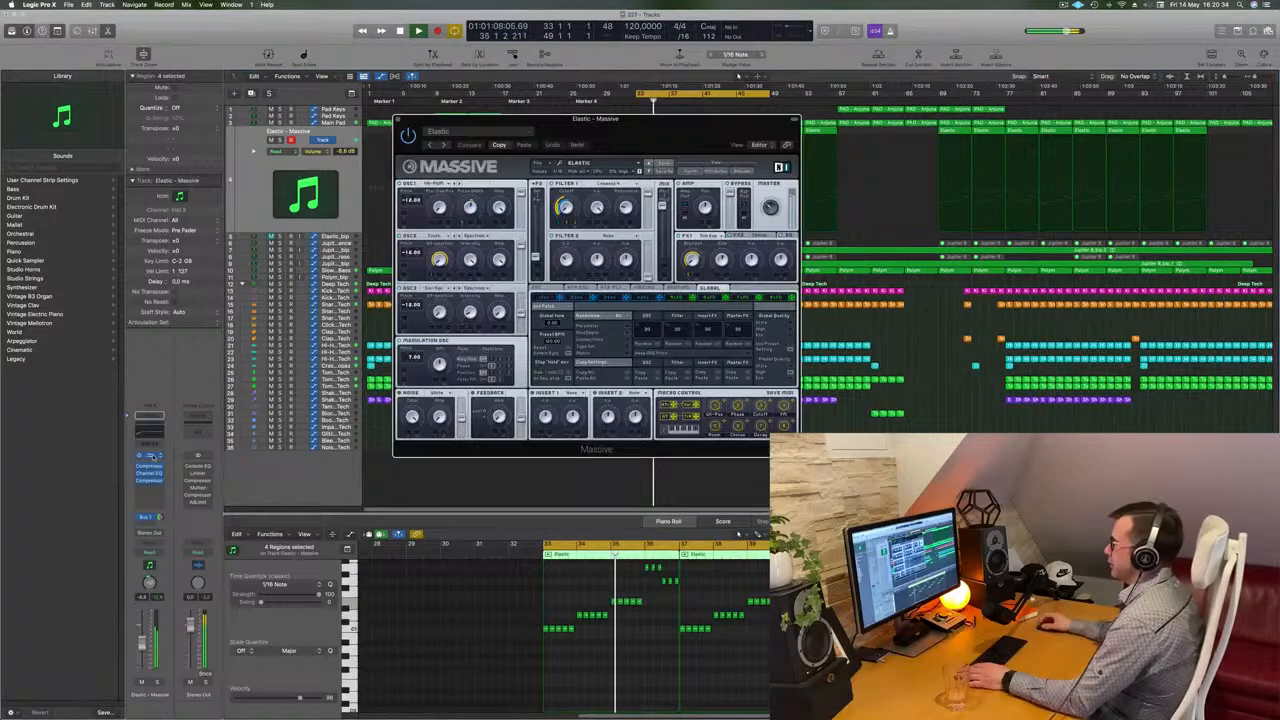
{"action": "left_click_drag", "start_coordinate": [471, 119], "coordinate": [889, 127]}
{"action": "key", "text": "space"}
{"action": "key", "text": "space"}
{"action": "key", "text": "space"}
{"action": "key", "text": "space"}
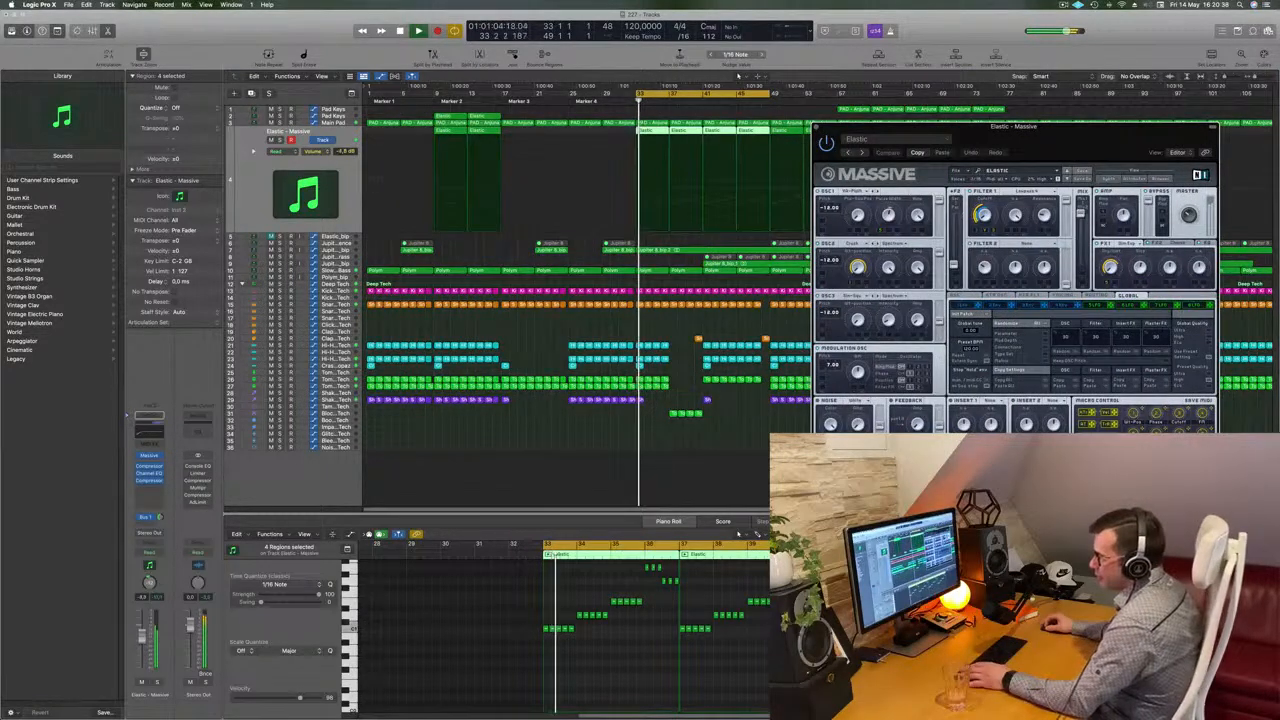
{"action": "left_click_drag", "start_coordinate": [141, 634], "coordinate": [141, 636]}
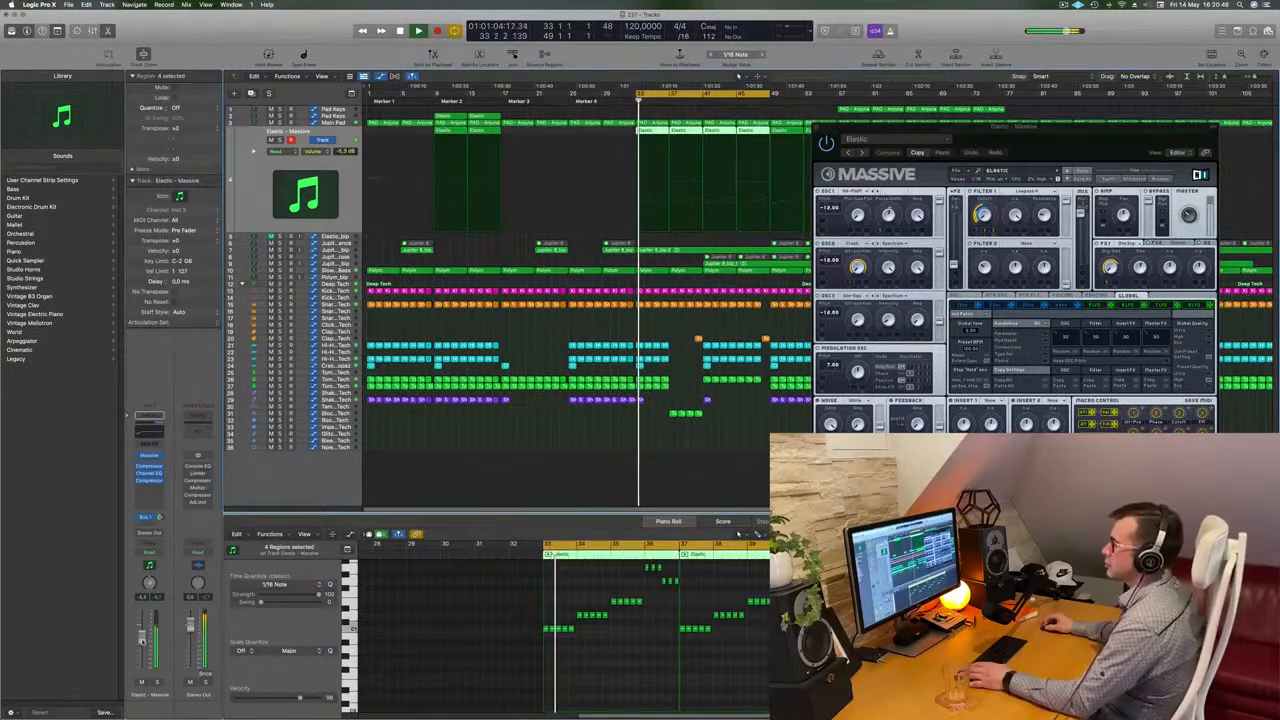
{"action": "key", "text": "space"}
{"action": "key", "text": "space"}
Turn up the Filter 1 cutoff knob in Massive, then close the plugin window and stop playback
{"action": "left_click_drag", "start_coordinate": [986, 214], "coordinate": [997, 141]}
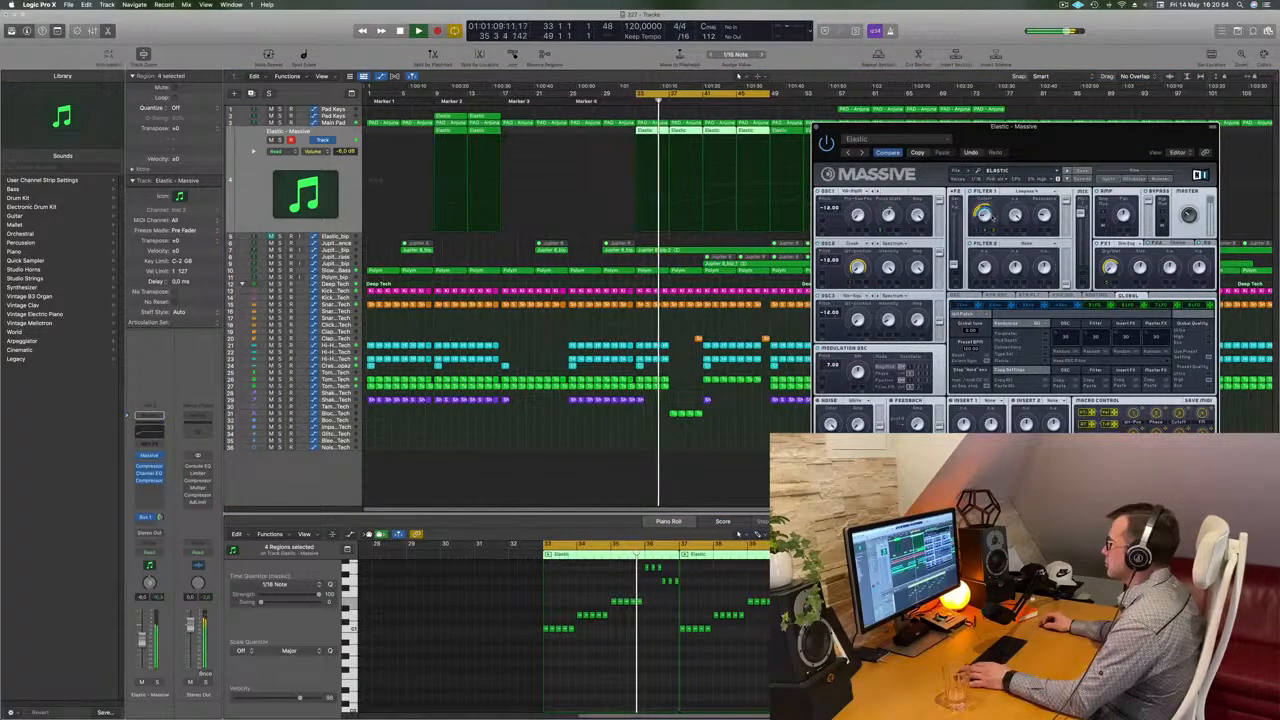
{"action": "left_click_drag", "start_coordinate": [998, 148], "coordinate": [803, 190]}
{"action": "left_click_drag", "start_coordinate": [893, 175], "coordinate": [1007, 156]}
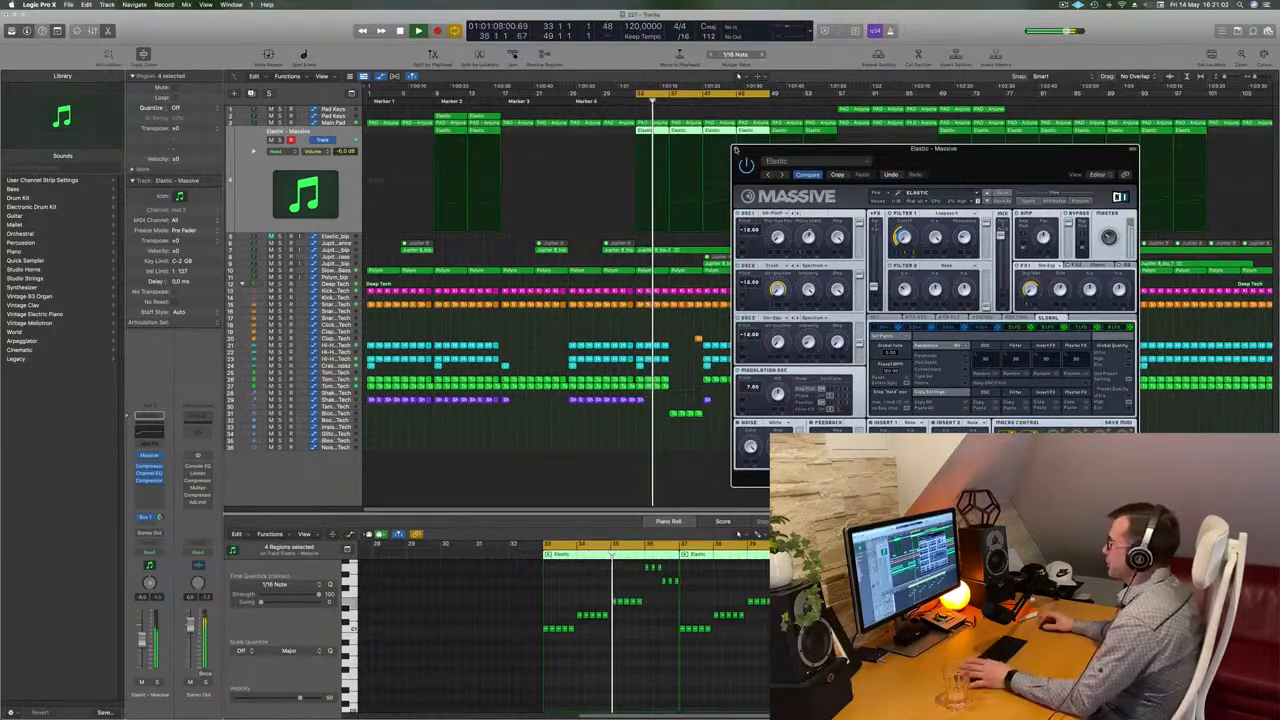
{"action": "left_click", "coordinate": [736, 148]}
{"action": "key", "text": "space"}
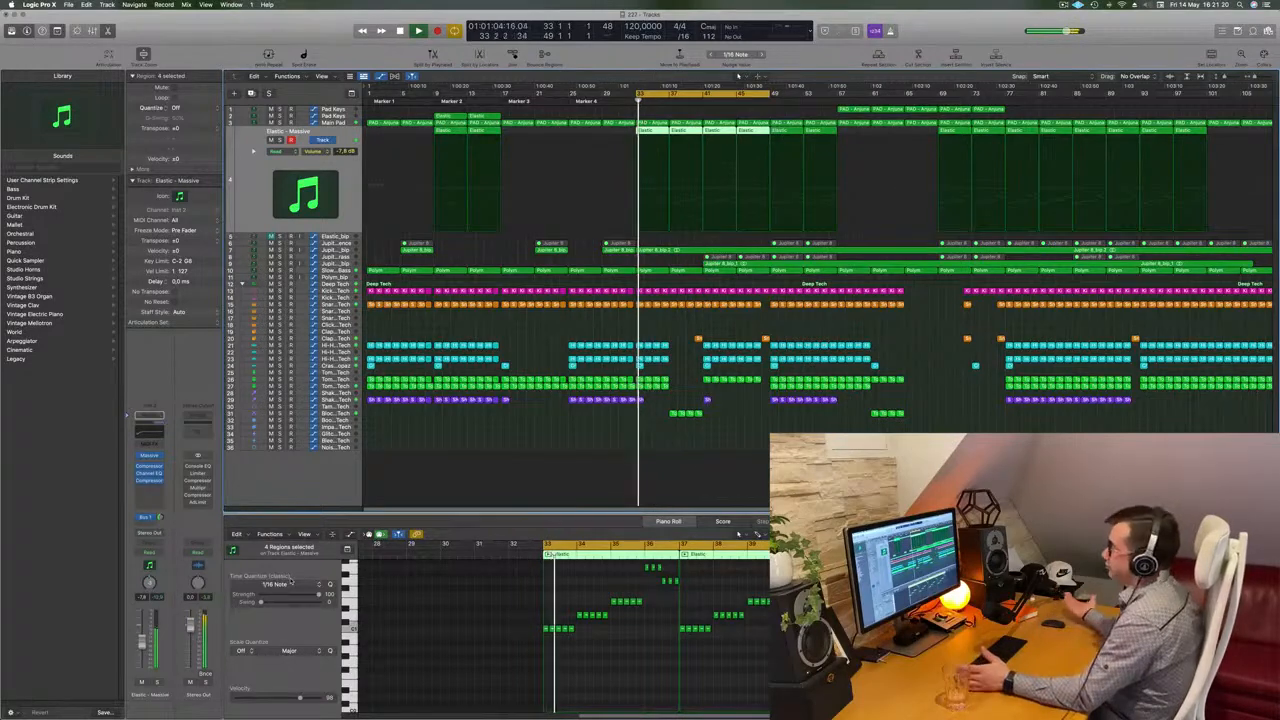
Select the Main Pad track and move its automation point near bar 33 to about bar 36
{"action": "left_click", "coordinate": [766, 478]}
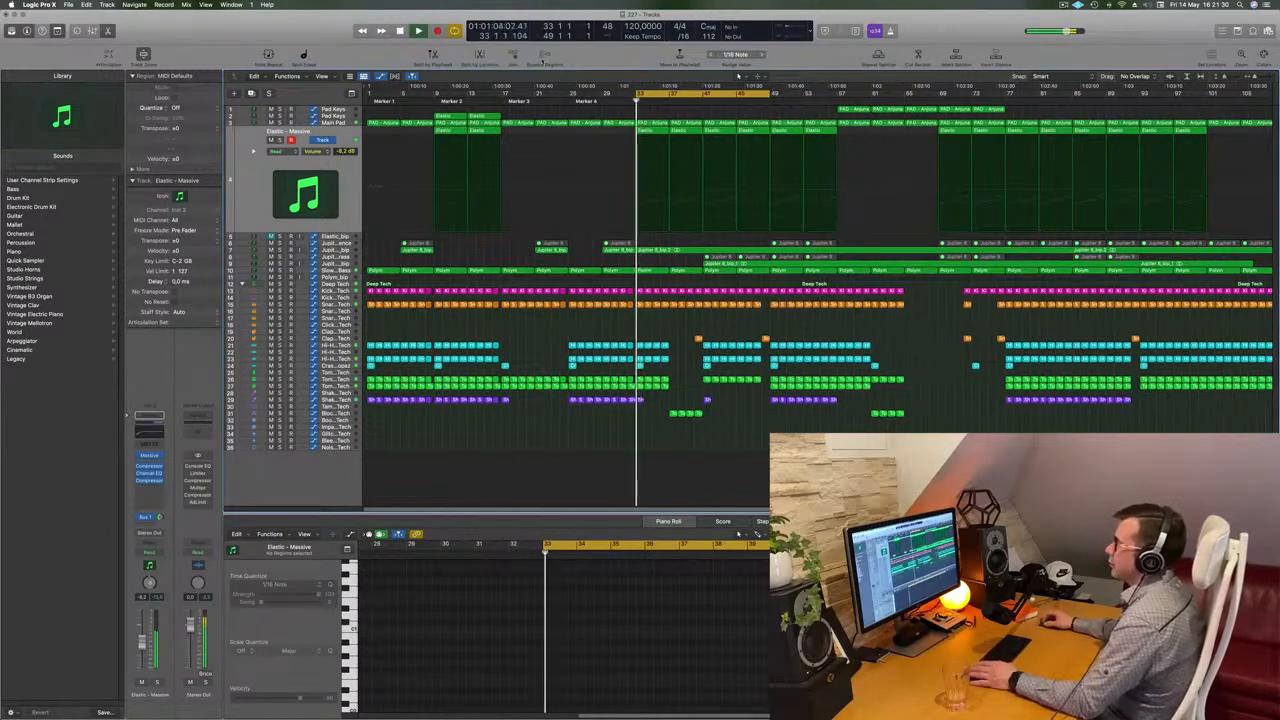
{"action": "left_click", "coordinate": [346, 123]}
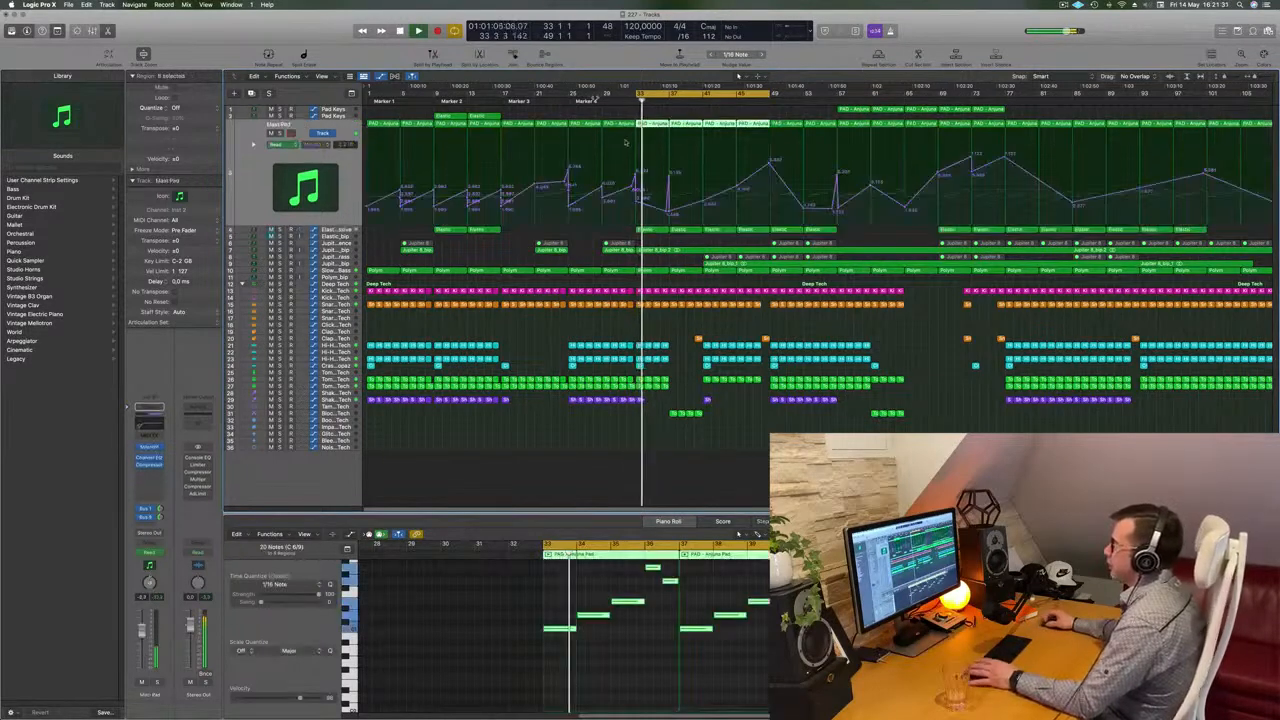
{"action": "left_click", "coordinate": [637, 198]}
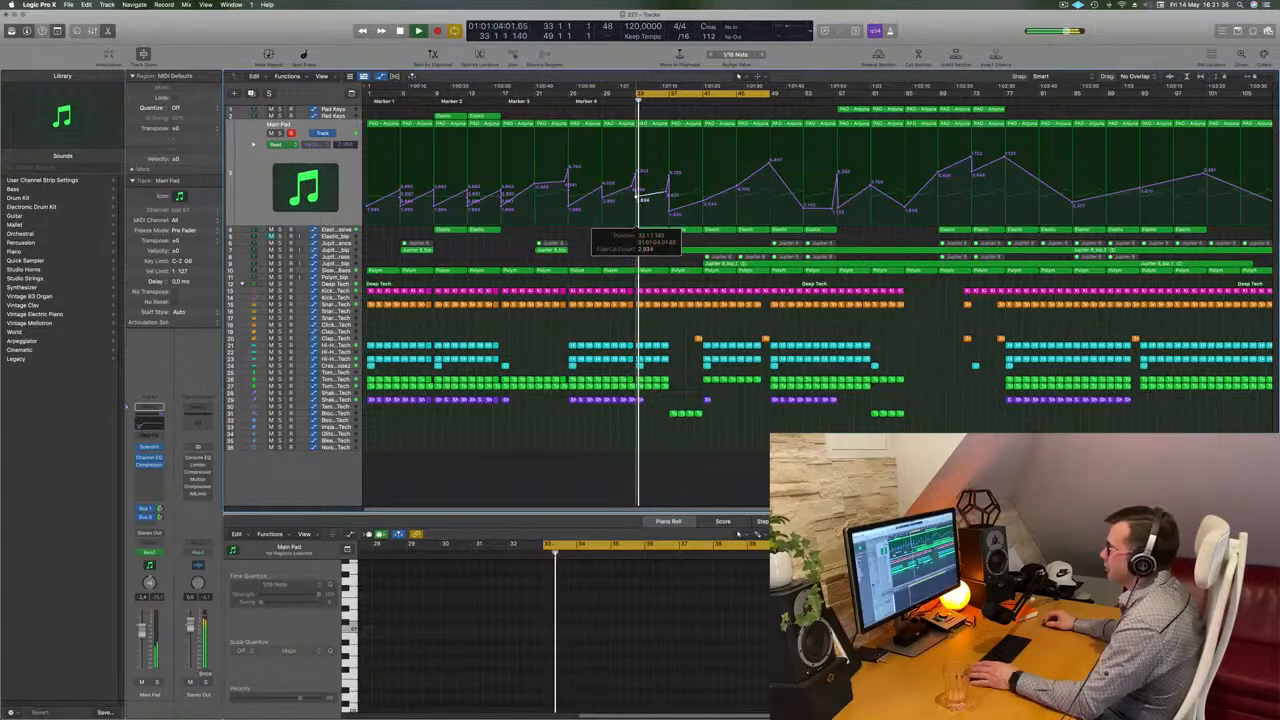
{"action": "left_click_drag", "start_coordinate": [637, 193], "coordinate": [668, 191]}
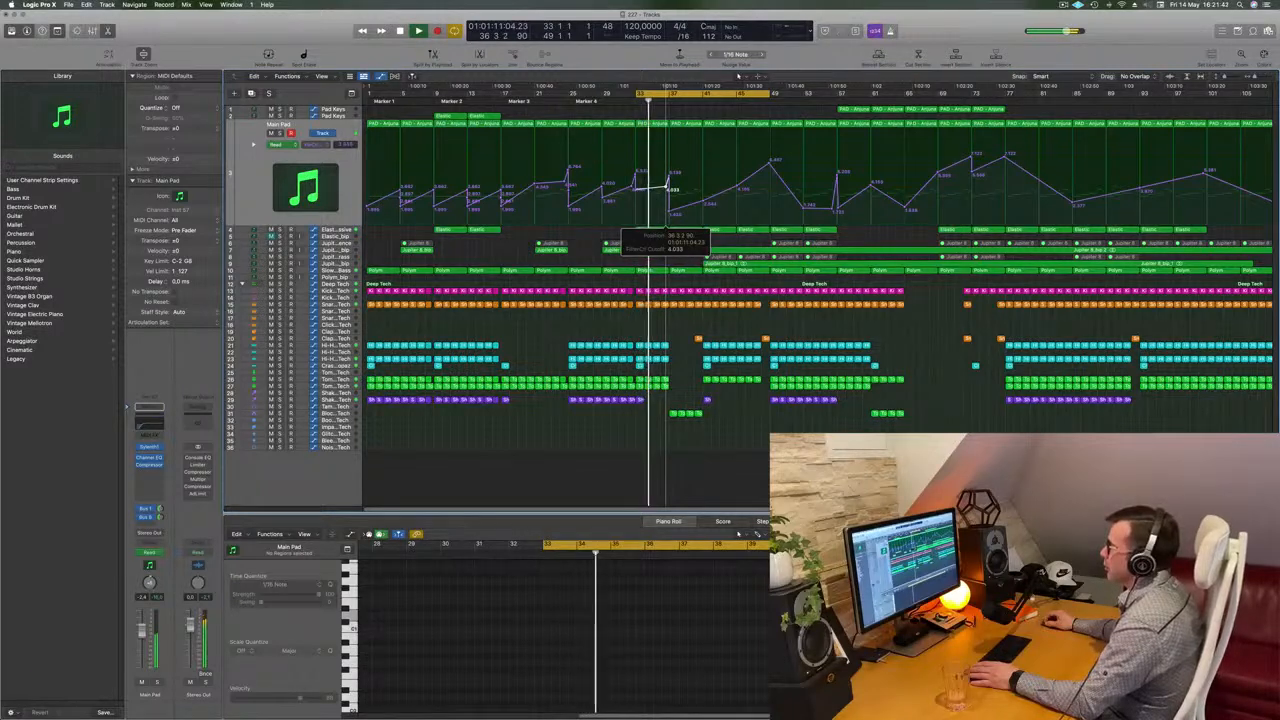
{"action": "left_click_drag", "start_coordinate": [667, 188], "coordinate": [667, 188]}
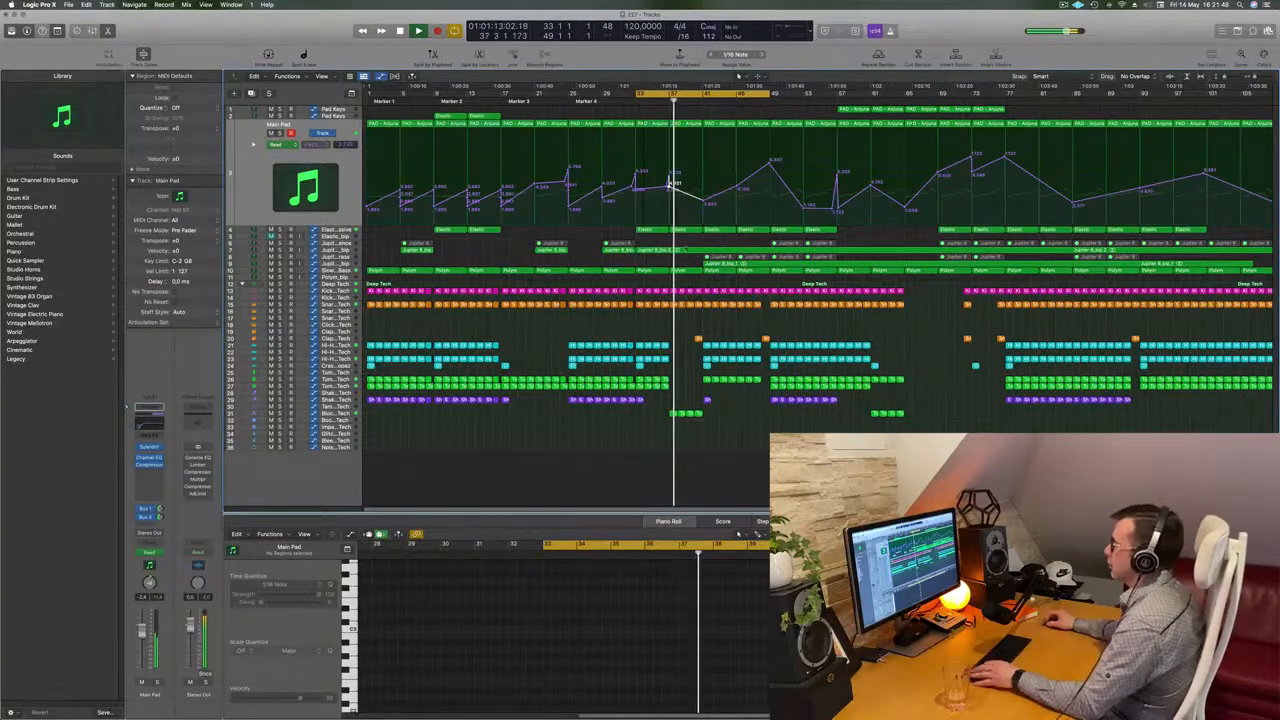
Select the Jupiter 8_bip audio track and delete its long audio region after bar 41
{"action": "scroll", "coordinate": [692, 296], "scroll_direction": "up", "scroll_amount": 3}
{"action": "scroll", "coordinate": [692, 296], "scroll_direction": "down", "scroll_amount": 3}
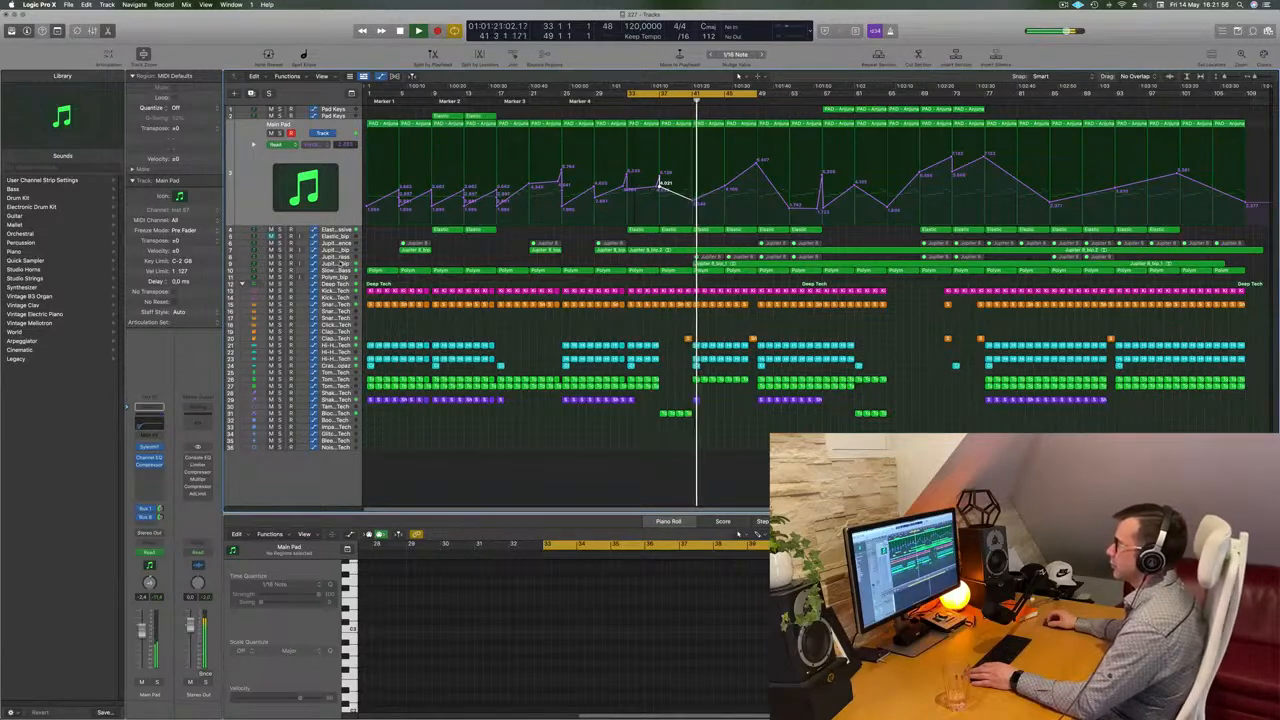
{"action": "left_click", "coordinate": [341, 265]}
{"action": "key", "text": "space"}
{"action": "key", "text": "space"}
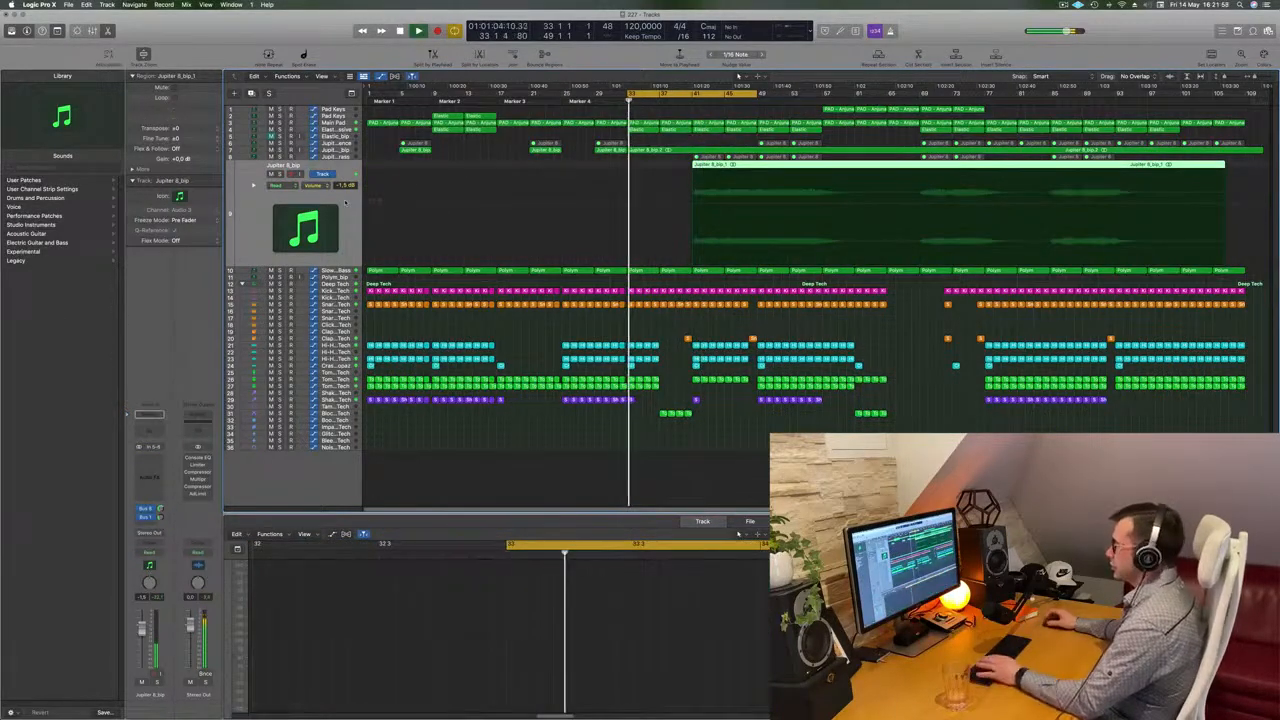
{"action": "key", "text": "Delete"}
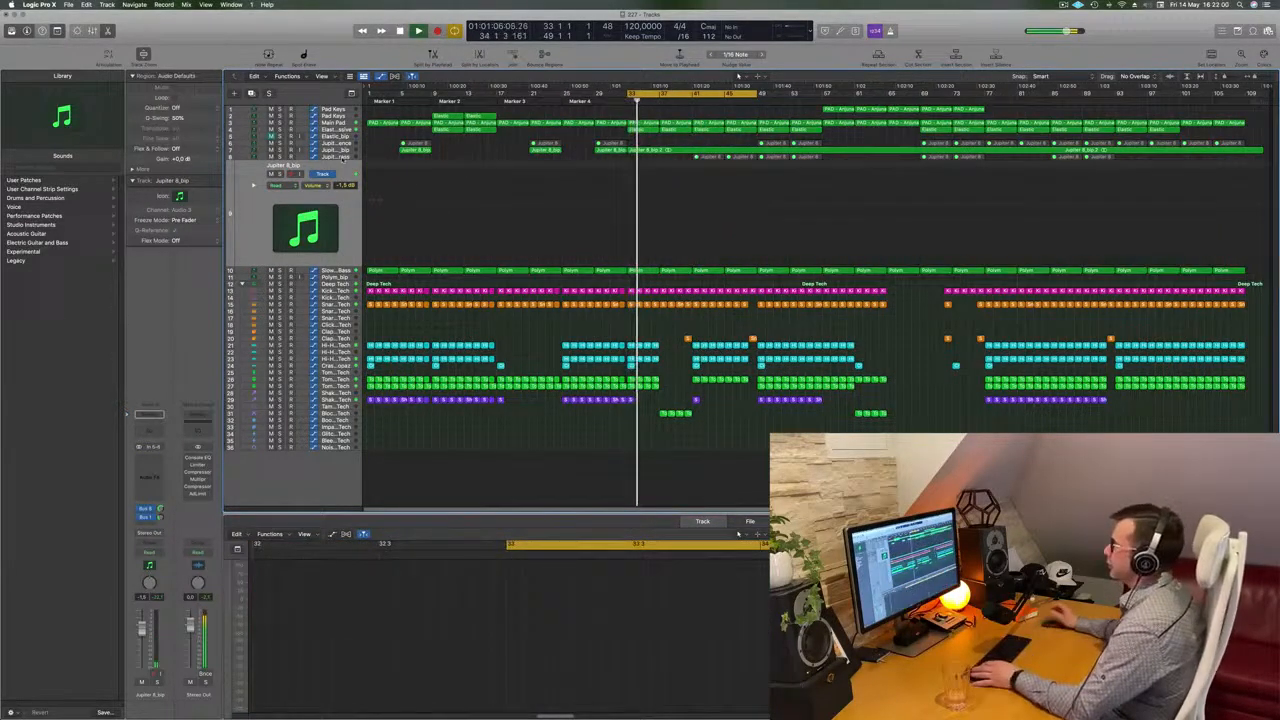
Select the Jupiter 8 Top Brass regions from about bar 41 onward and unmute them
{"action": "left_click", "coordinate": [343, 158]}
{"action": "left_click_drag", "start_coordinate": [680, 160], "coordinate": [1112, 169]}
{"action": "right_click", "coordinate": [1110, 158]}
{"action": "left_click", "coordinate": [1124, 161]}
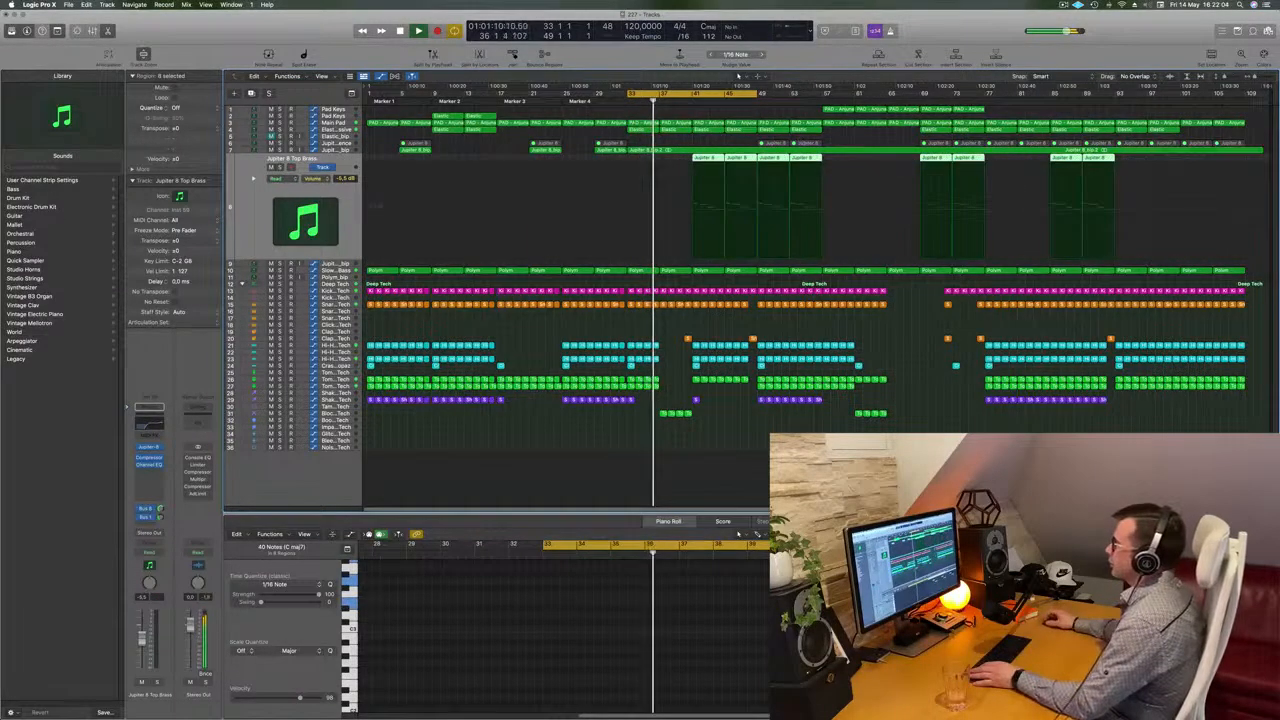
{"action": "left_click", "coordinate": [267, 235]}
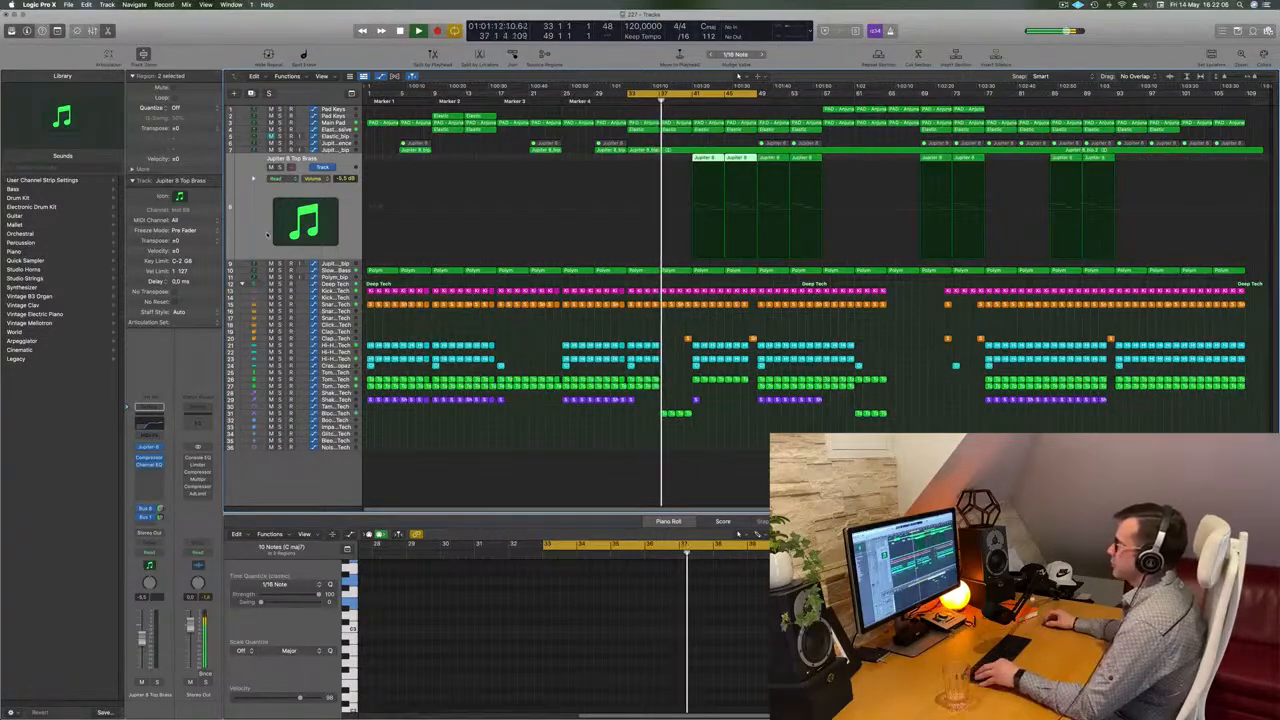
{"action": "key", "text": "super+Right"}
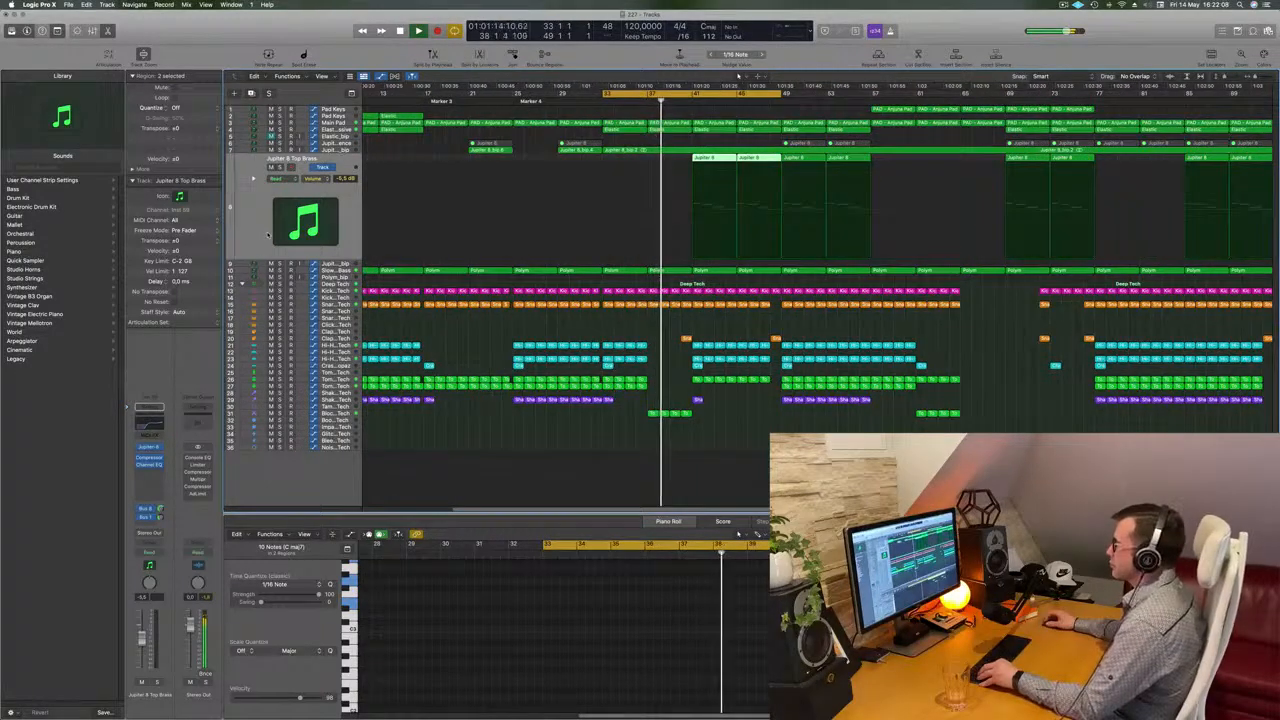
Restart playback and audition the Main Pad and Slow Brassy Bass tracks around bar 37
{"action": "key", "text": "super+Right"}
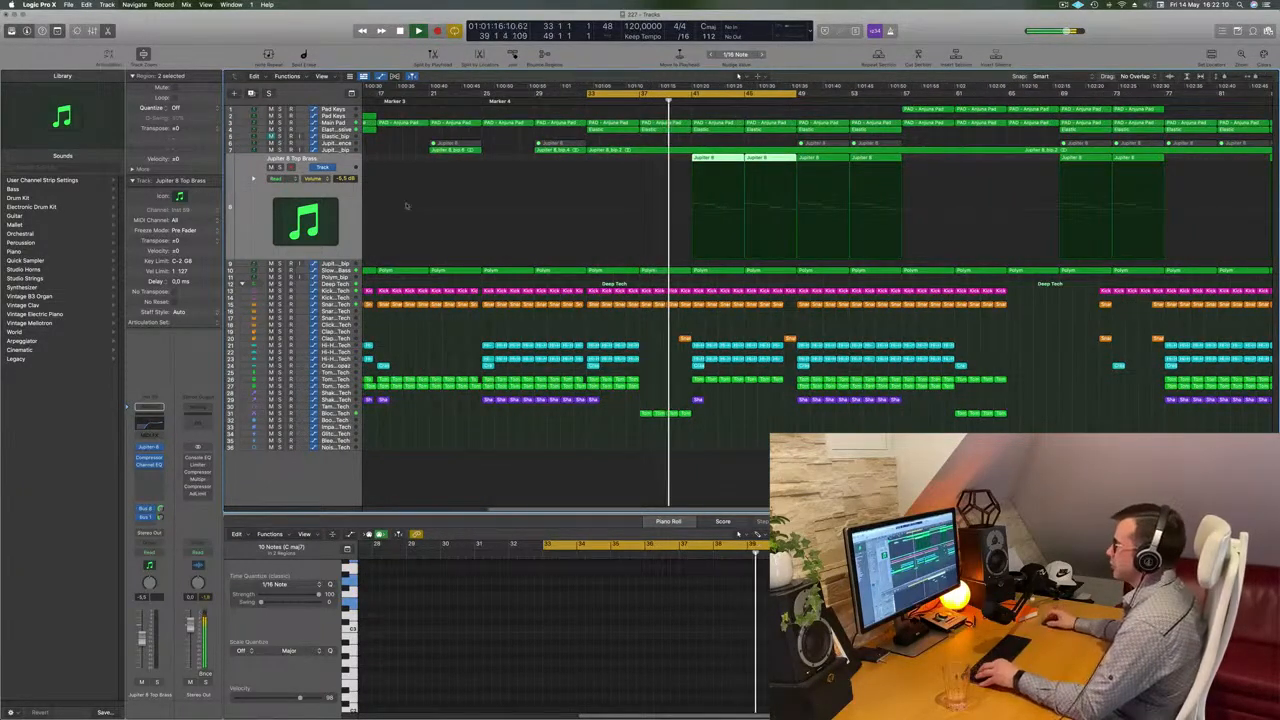
{"action": "key", "text": "space"}
{"action": "key", "text": "space"}
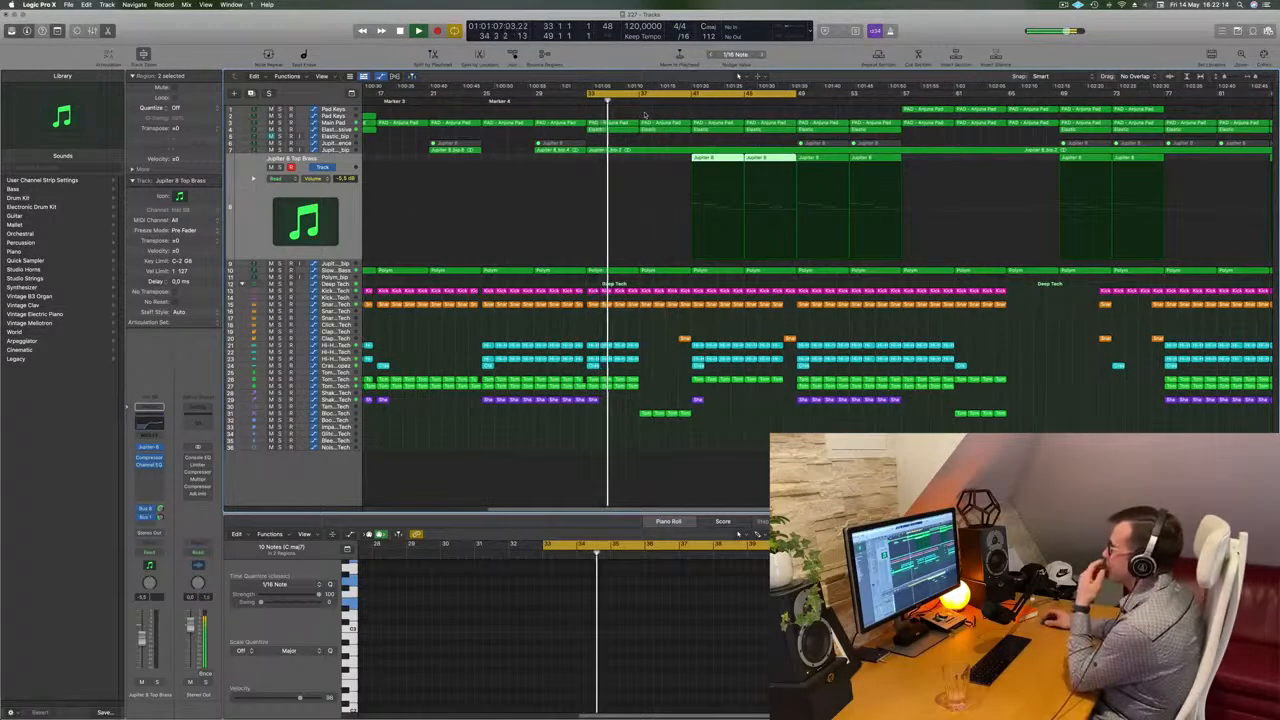
{"action": "left_click", "coordinate": [337, 122]}
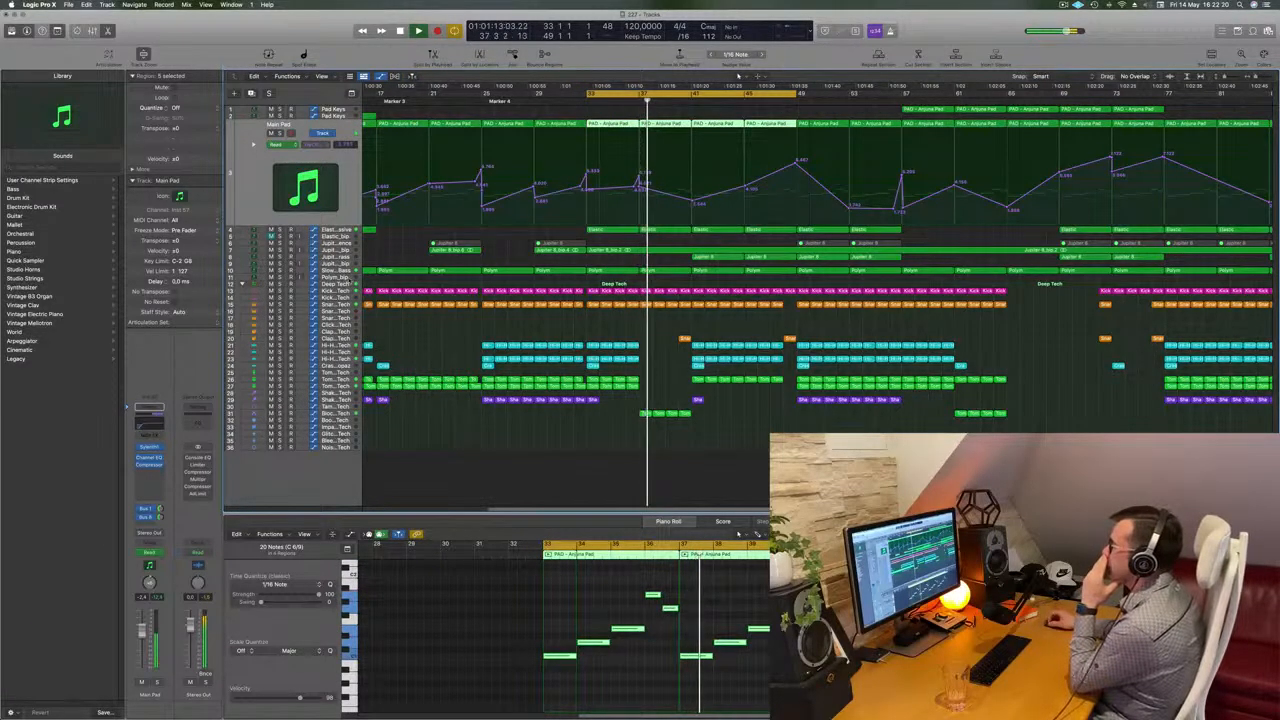
{"action": "left_click", "coordinate": [346, 269]}
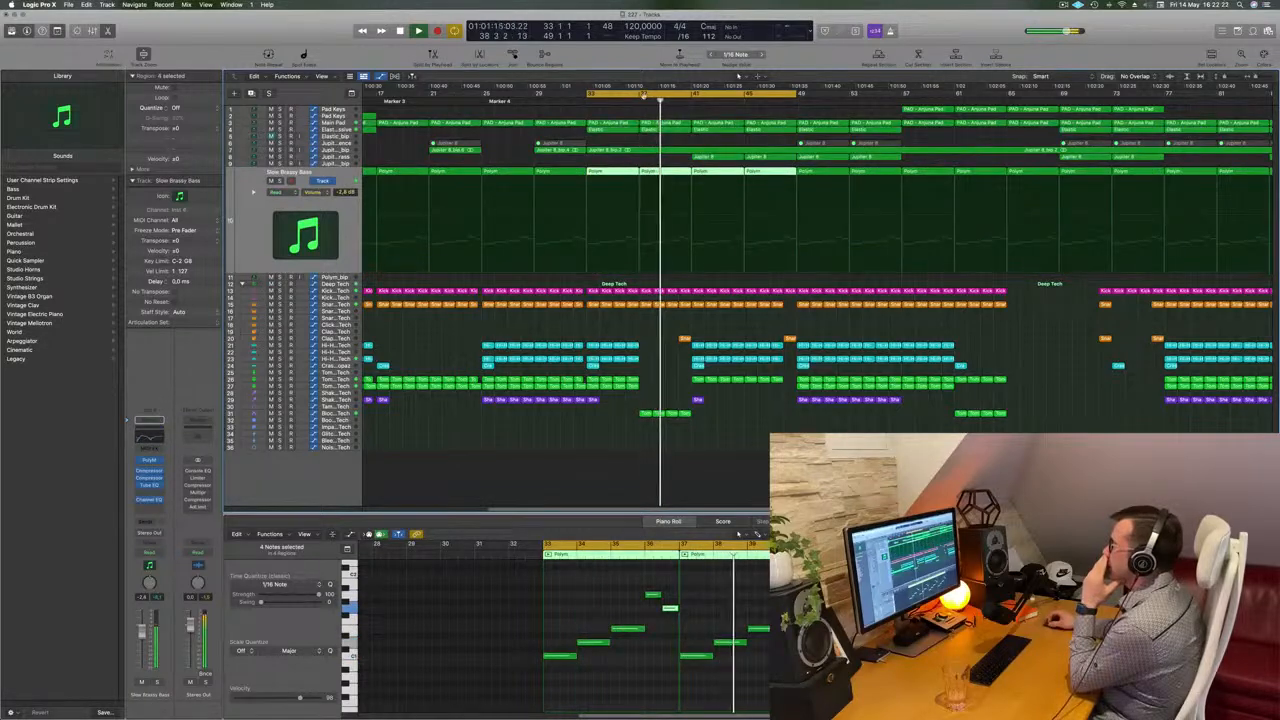
Delete the Slow Brassy Bass Polym region at about bar 37
{"action": "left_click", "coordinate": [678, 172]}
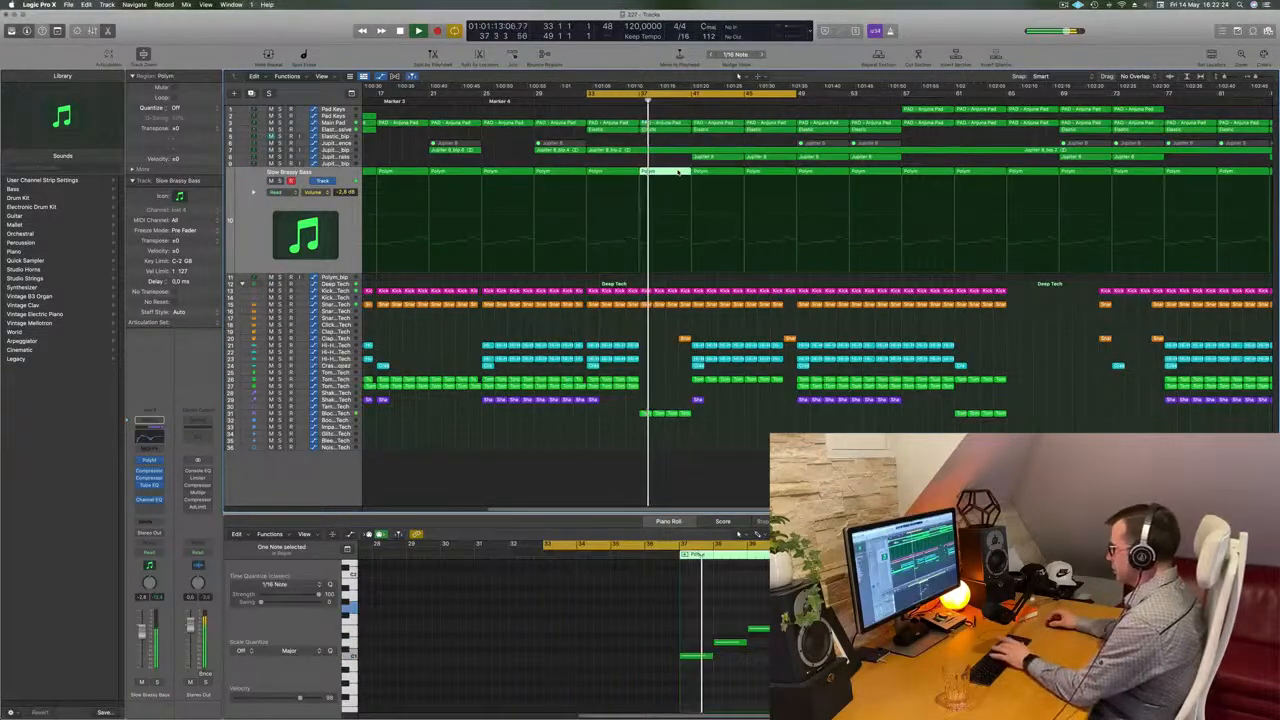
{"action": "key", "text": "Delete"}
{"action": "key", "text": "super+Left"}
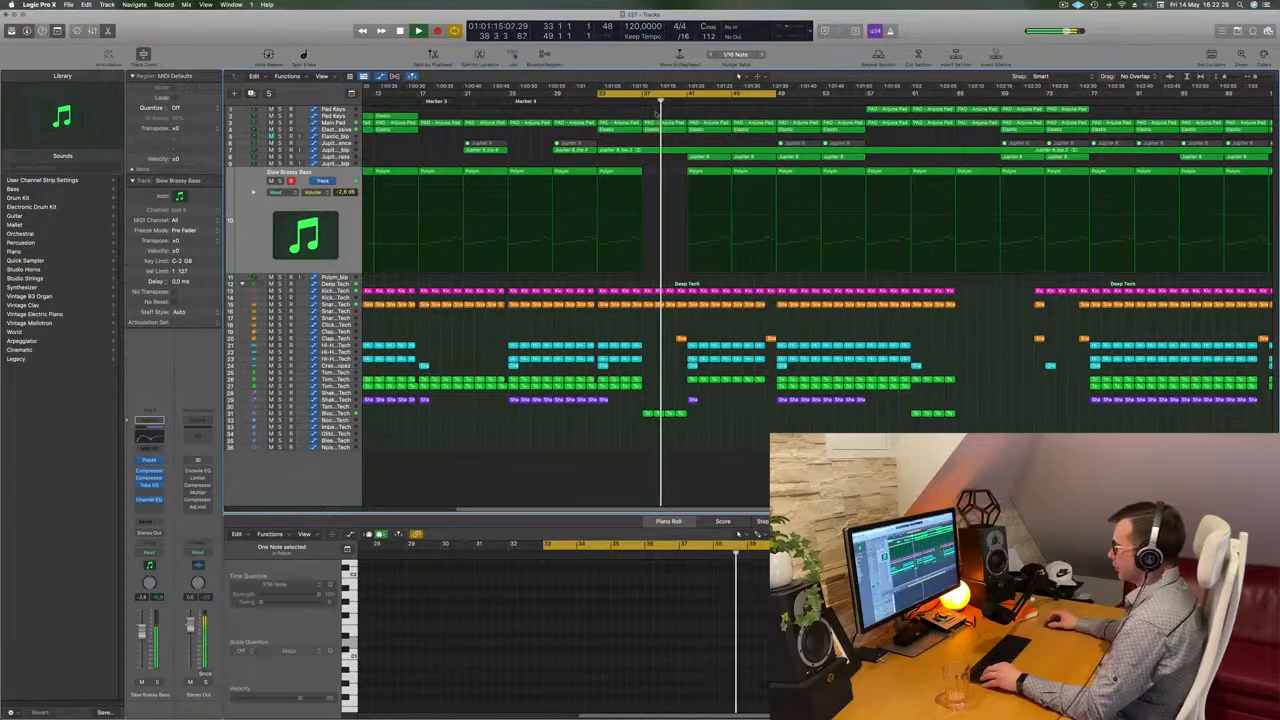
{"action": "key", "text": "super+Up"}
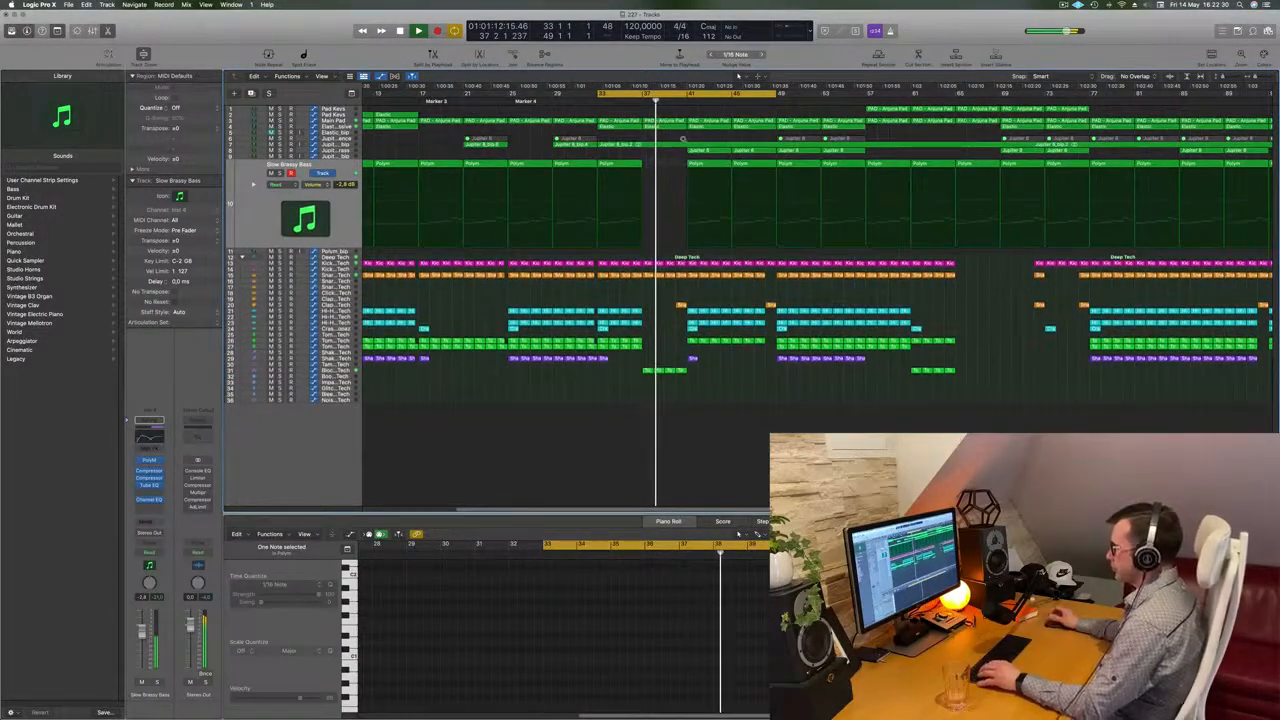
{"action": "key", "text": "super+Down"}
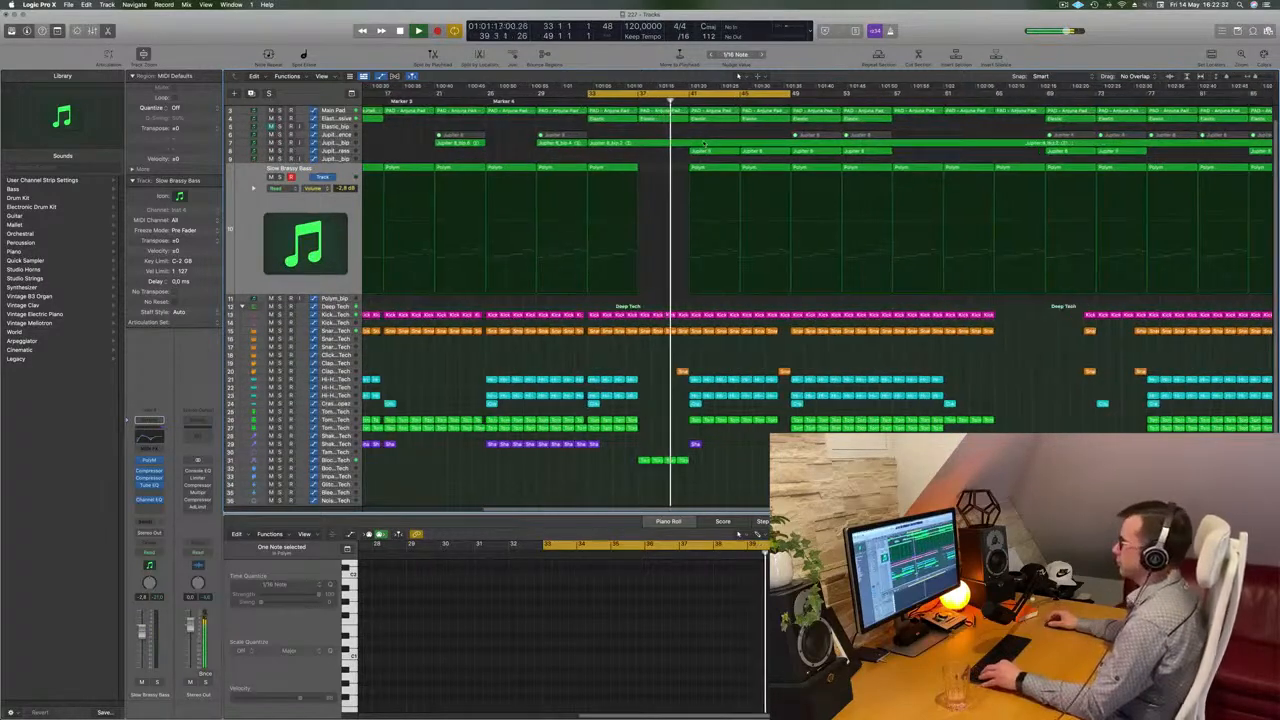
{"action": "key", "text": "super+Left"}
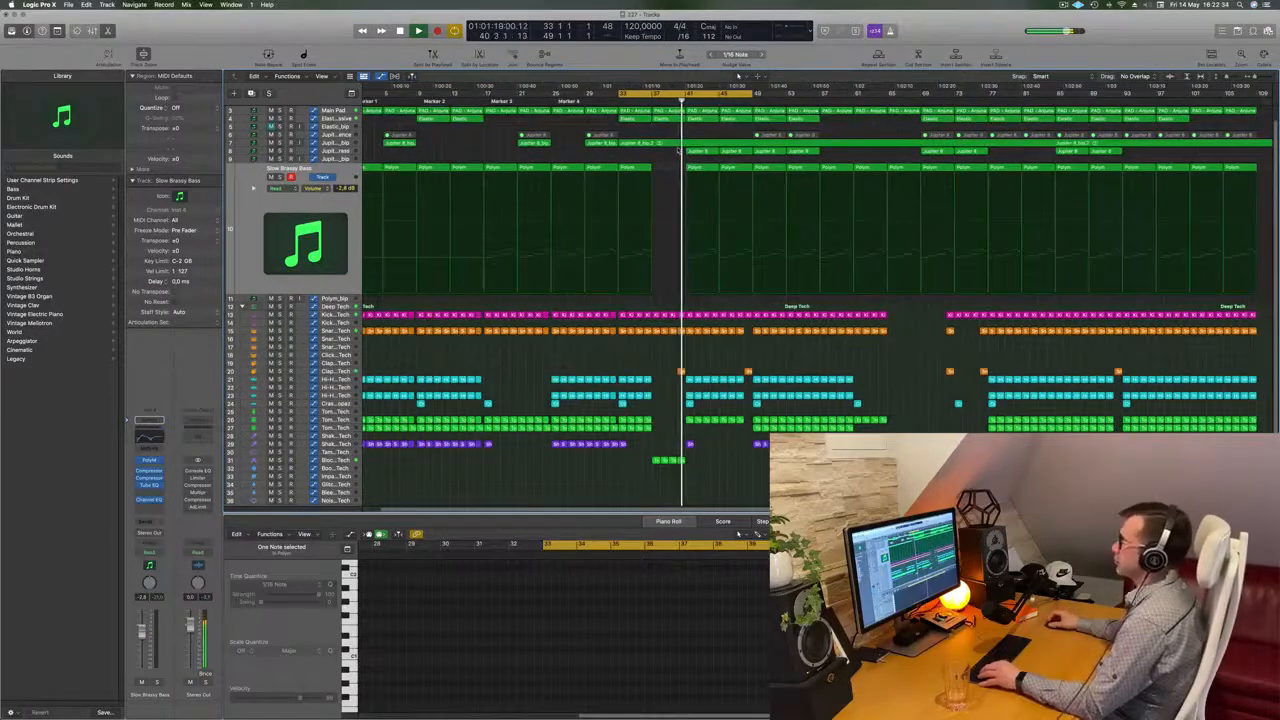
Select the two shaker regions near bar 33 and repeat them four times
{"action": "scroll", "coordinate": [678, 148], "scroll_direction": "up", "scroll_amount": 2}
{"action": "scroll", "coordinate": [680, 150], "scroll_direction": "down", "scroll_amount": 3}
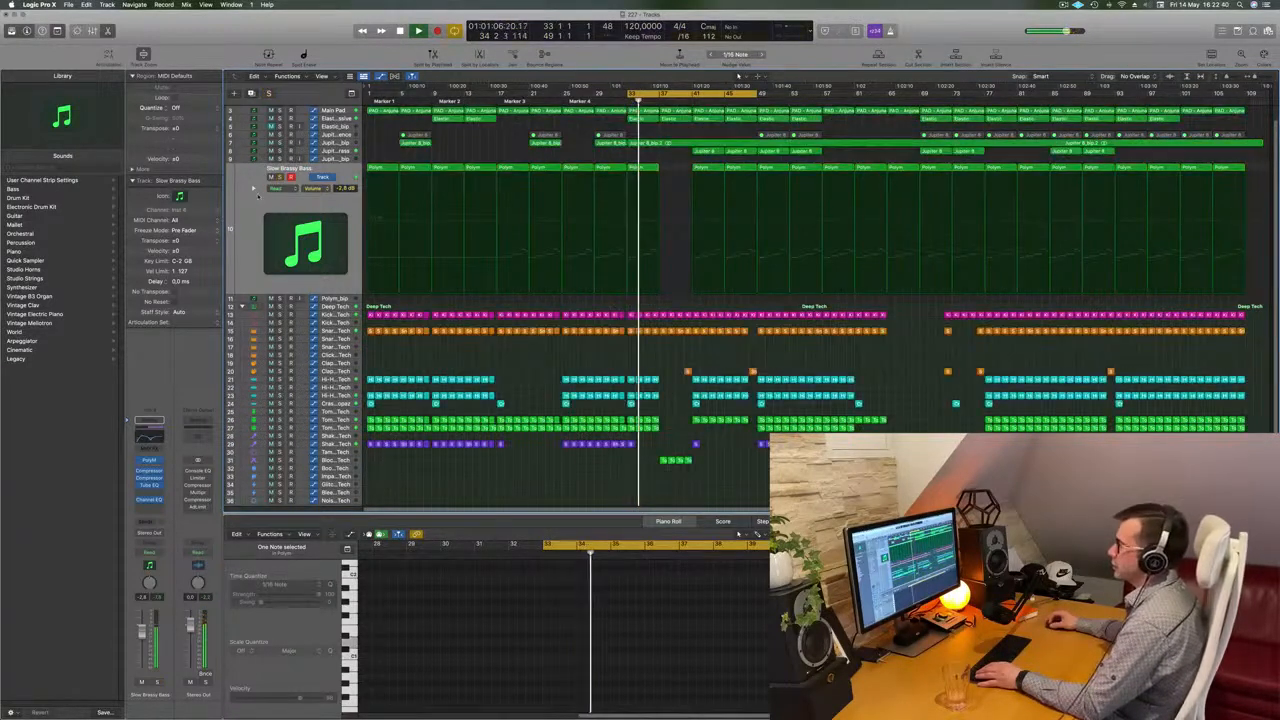
{"action": "left_click", "coordinate": [655, 167]}
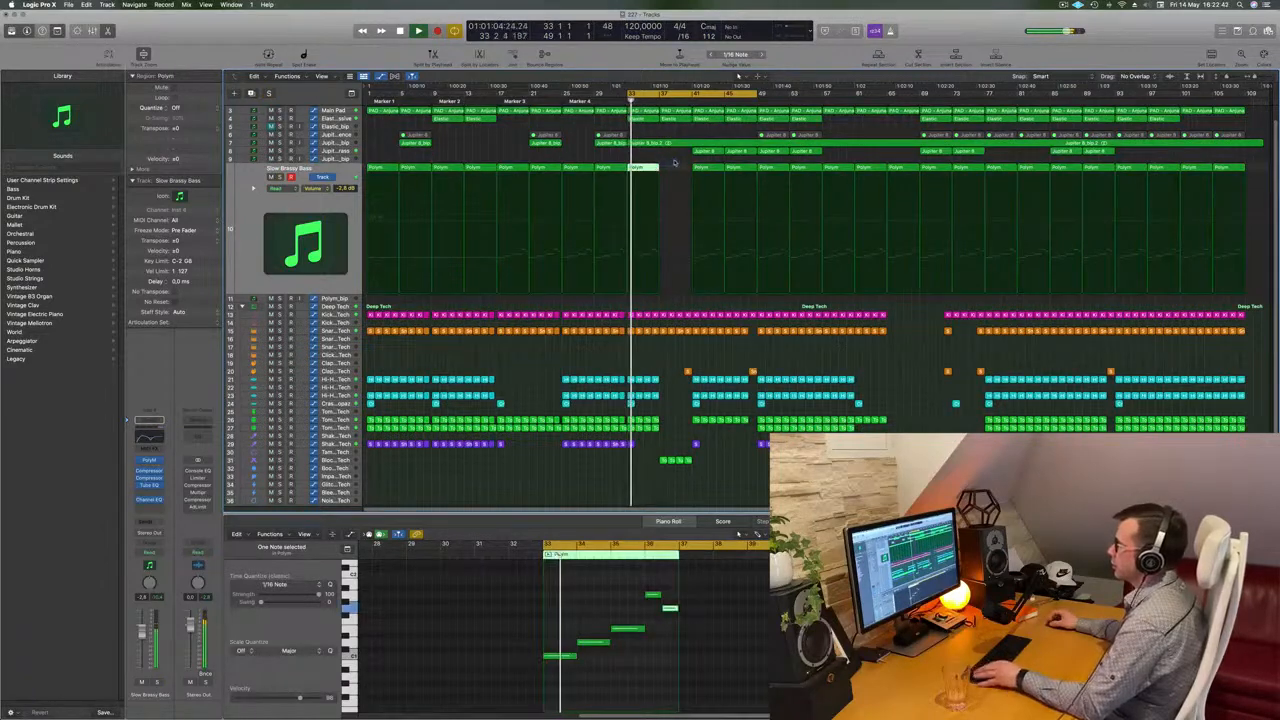
{"action": "scroll", "coordinate": [674, 170], "scroll_direction": "up", "scroll_amount": 1}
{"action": "scroll", "coordinate": [690, 320], "scroll_direction": "up", "scroll_amount": 2}
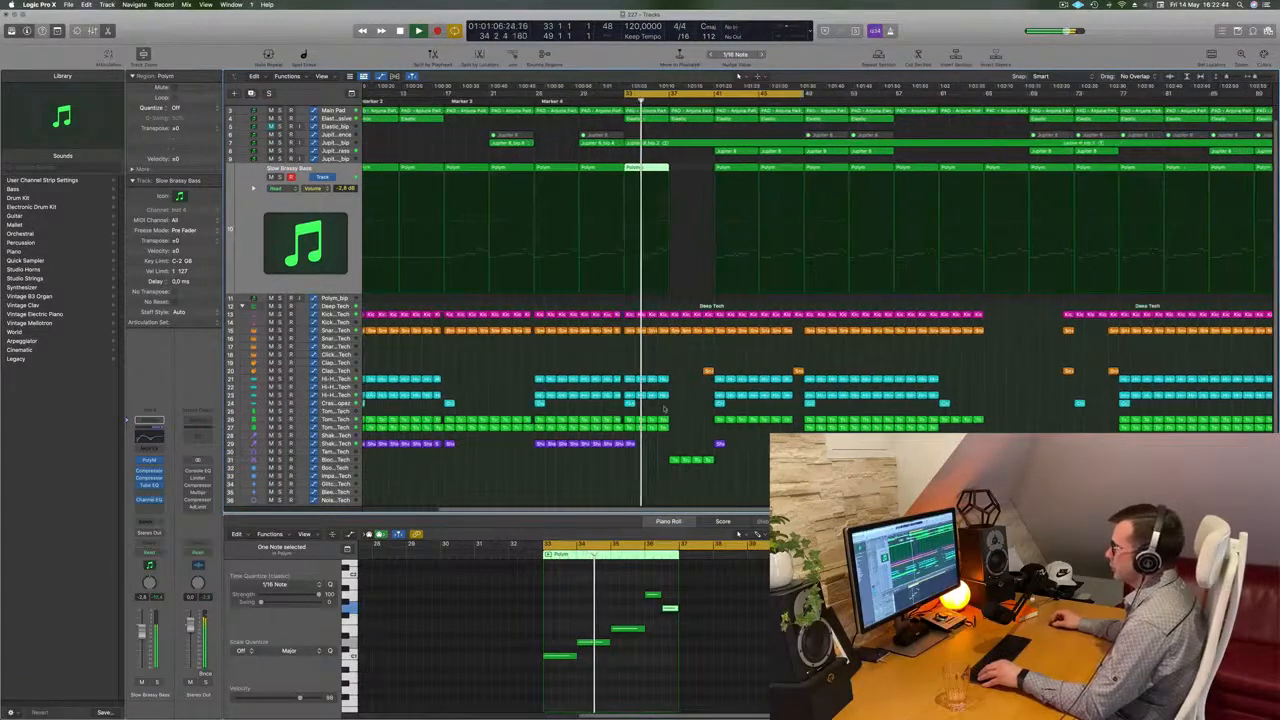
{"action": "left_click", "coordinate": [623, 444]}
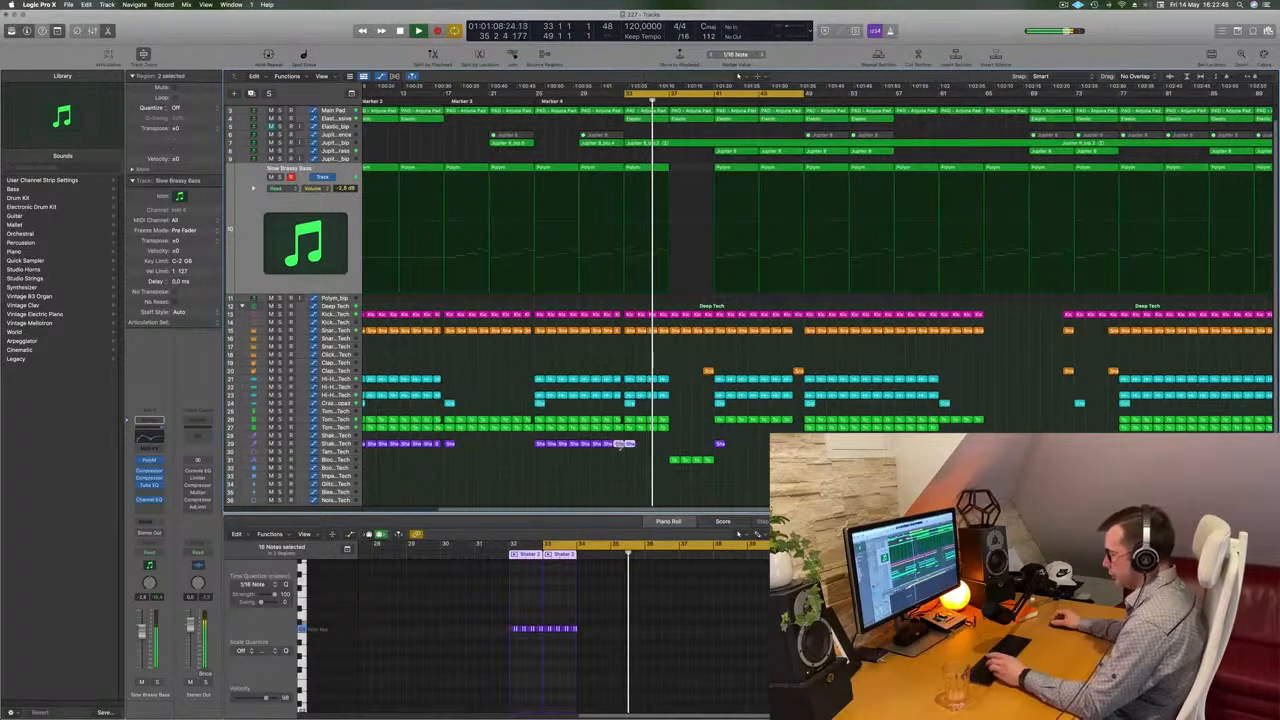
{"action": "key", "text": "super+r"}
{"action": "key", "text": "super+r"}
{"action": "key", "text": "super+r"}
{"action": "key", "text": "super+r"}
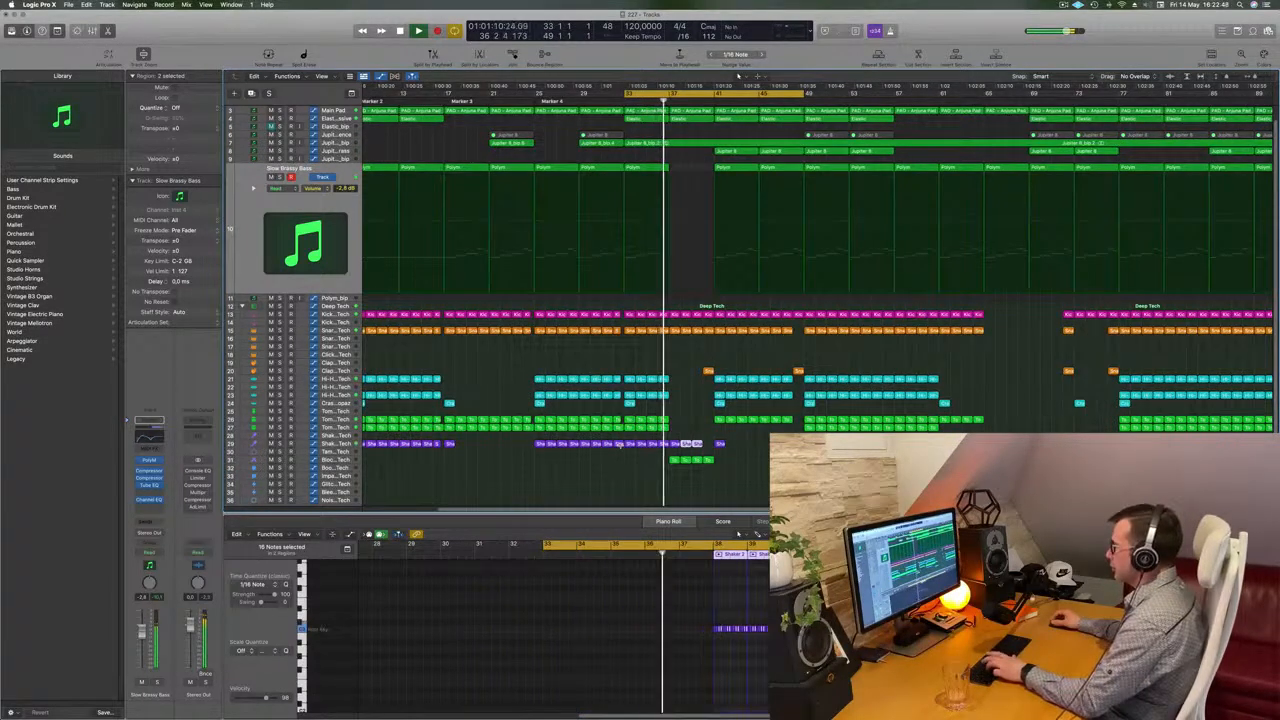
Select the six shaker regions from about bar 37 to bar 41 and delete them
{"action": "left_click", "coordinate": [739, 450]}
{"action": "key", "text": "super+Right"}
{"action": "left_click_drag", "start_coordinate": [676, 436], "coordinate": [714, 452]}
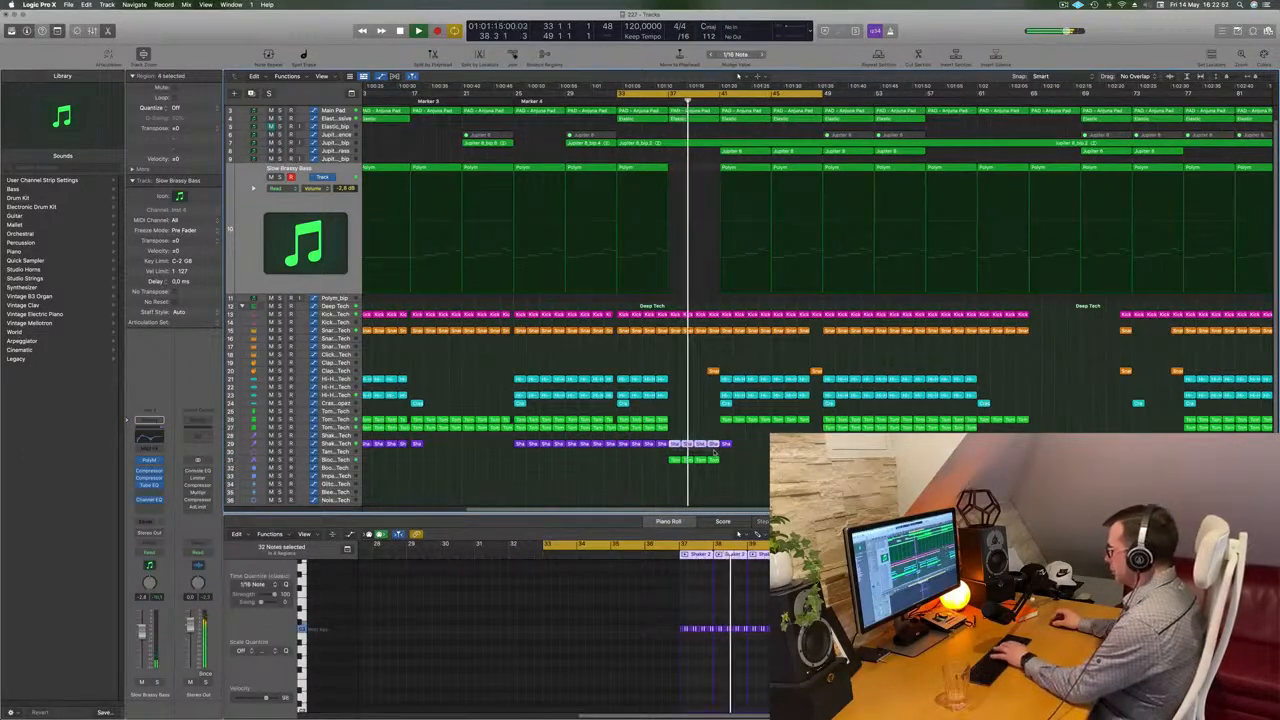
{"action": "key", "text": "Delete"}
Briefly solo the Jupiter 8 Top Brass track to listen, then unsolo it
{"action": "key", "text": "super+Left"}
{"action": "key", "text": "super+Left"}
{"action": "key", "text": "super+Left"}
{"action": "key", "text": "super+Left"}
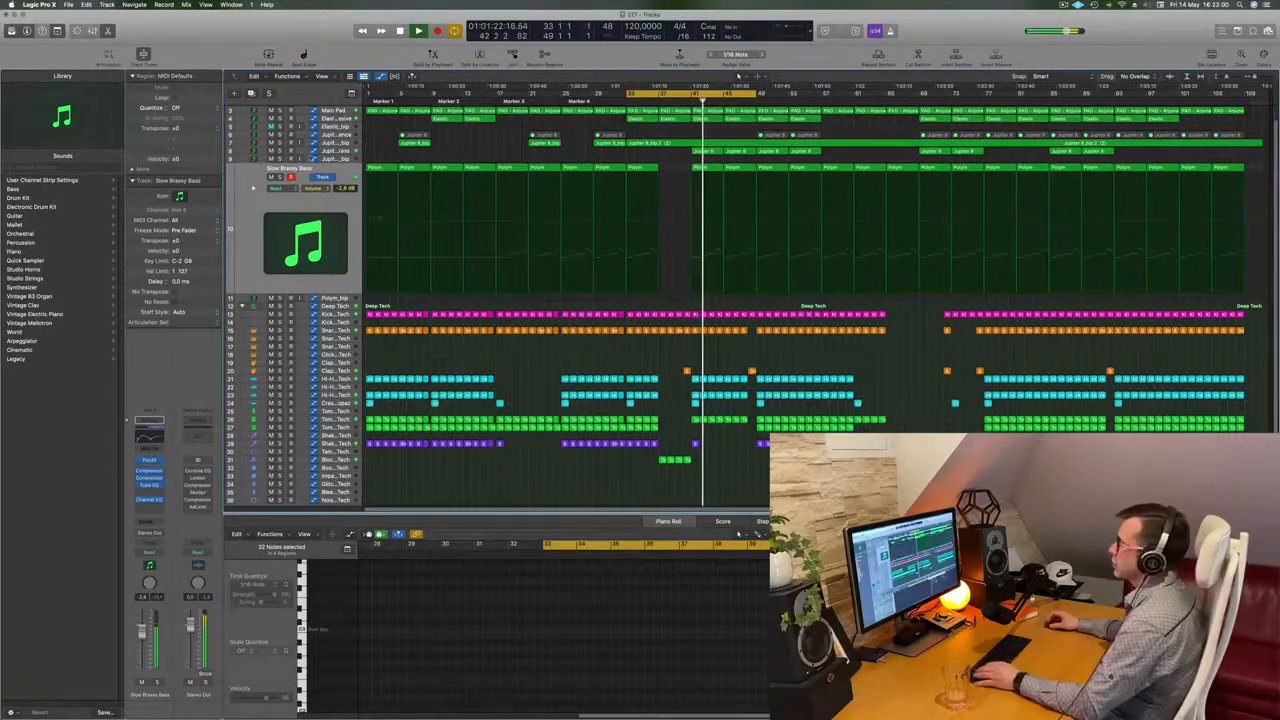
{"action": "left_click", "coordinate": [304, 152]}
{"action": "left_click", "coordinate": [280, 160]}
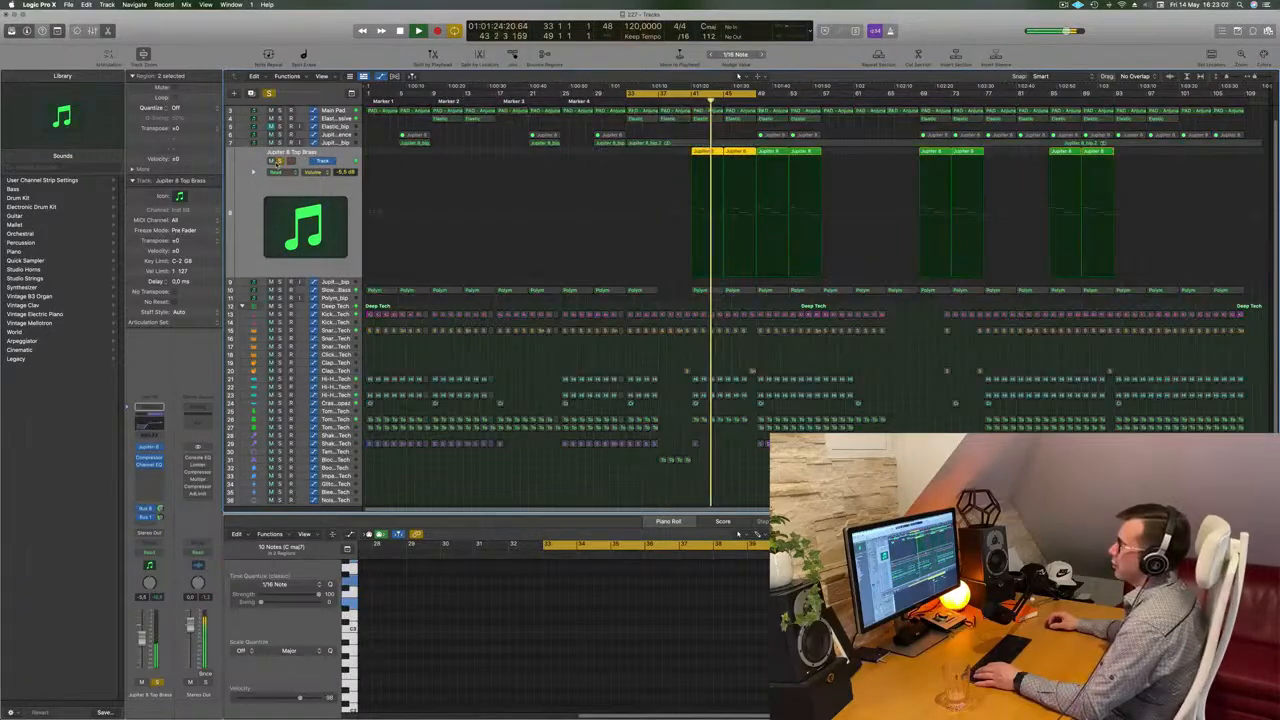
{"action": "left_click", "coordinate": [280, 160]}
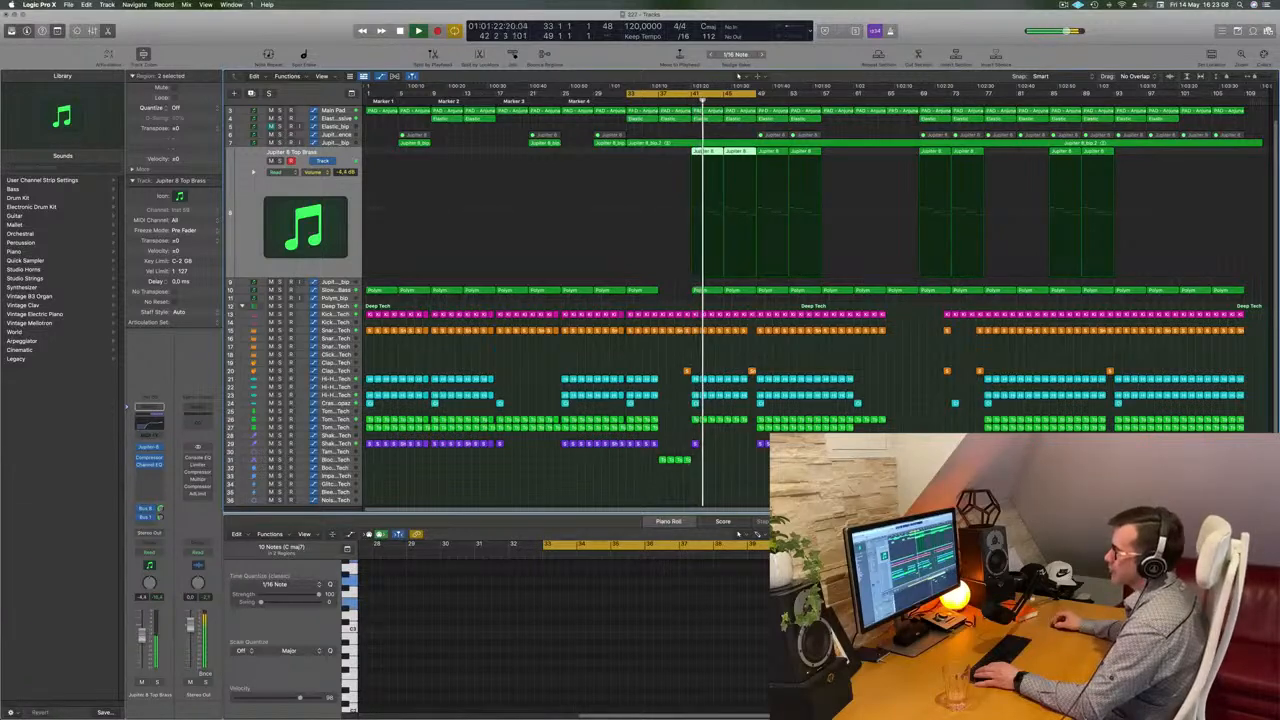
{"action": "left_click", "coordinate": [750, 476]}
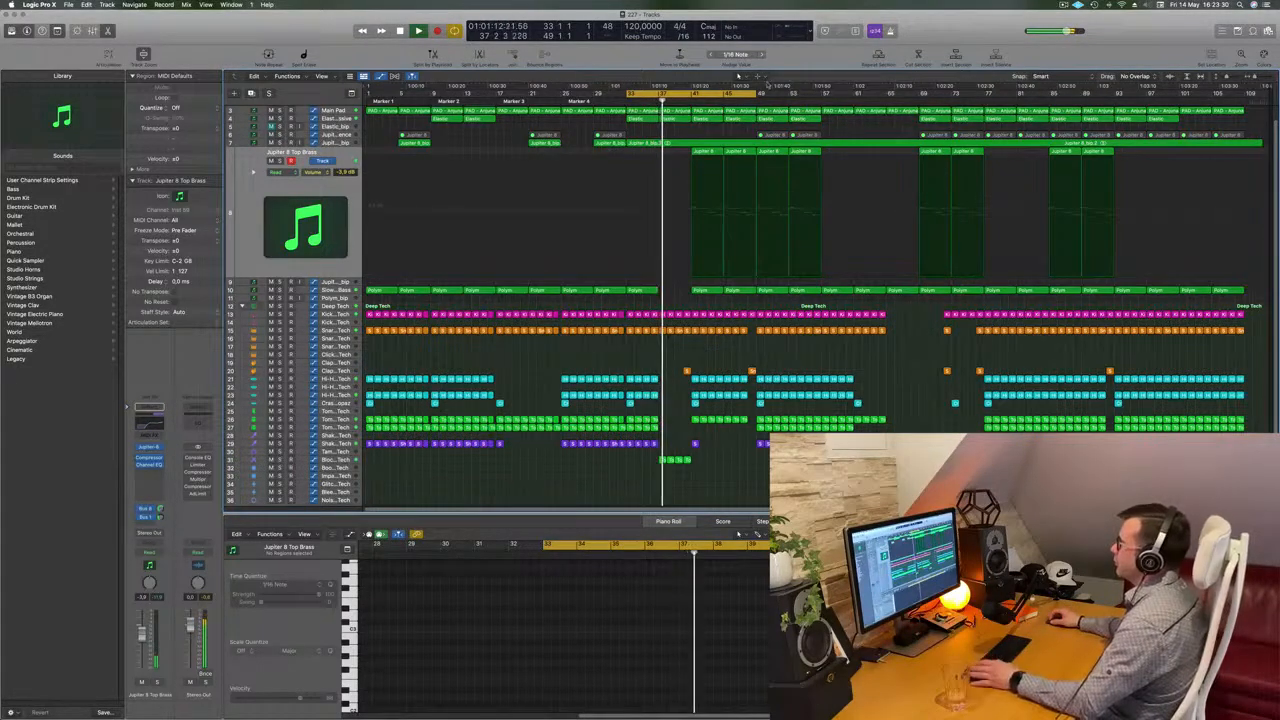
Set a cycle range from bar 49 to bar 65 and restart playback
{"action": "left_click_drag", "start_coordinate": [727, 92], "coordinate": [855, 92]}
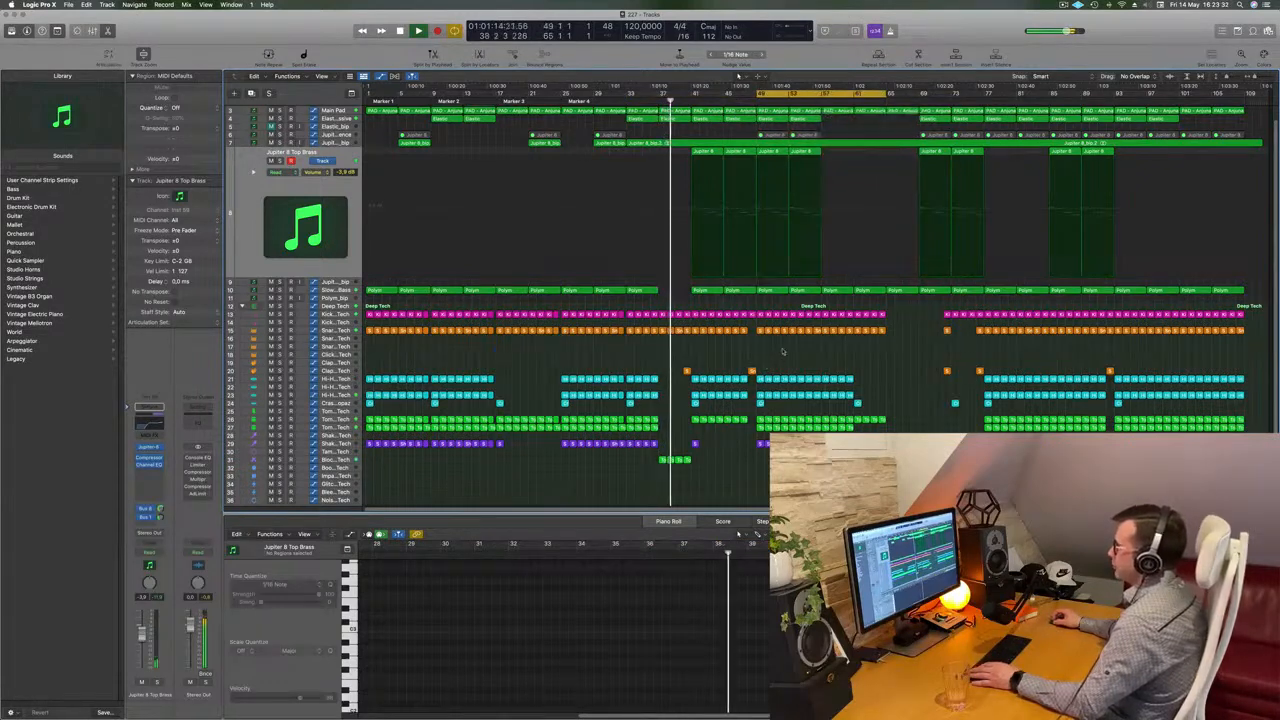
{"action": "key", "text": "space"}
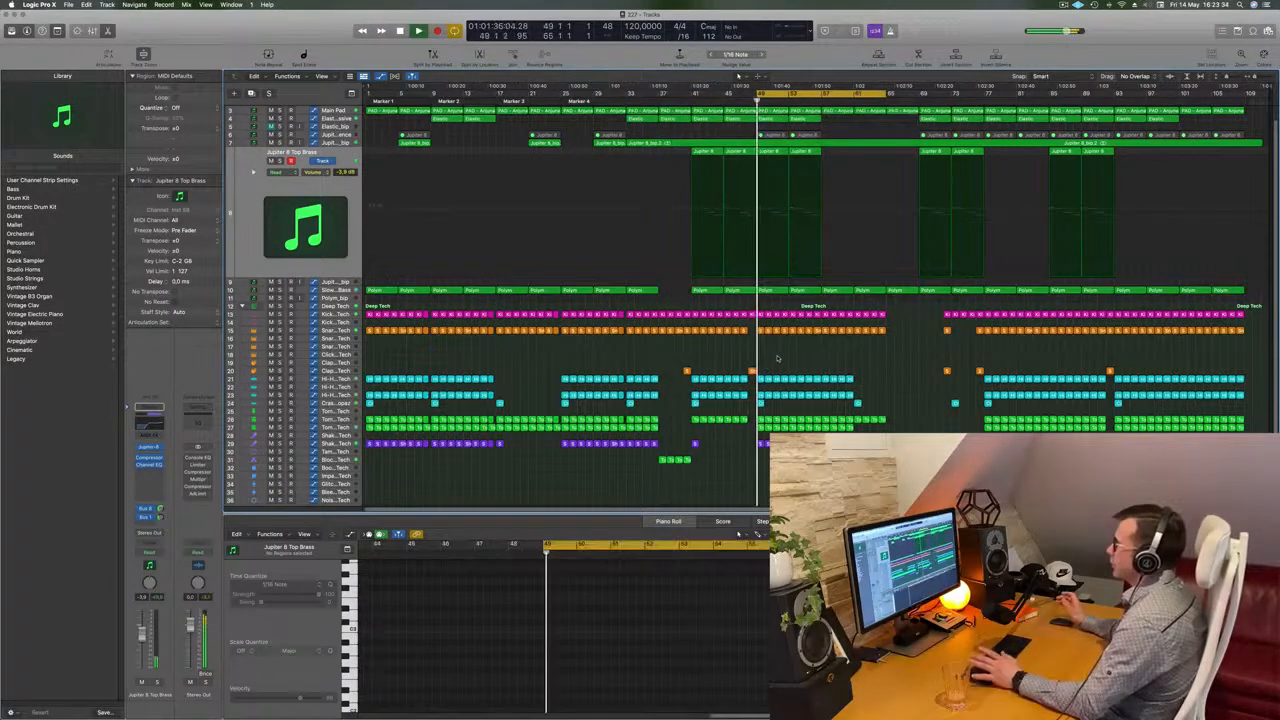
{"action": "key", "text": "space"}
{"action": "key", "text": "space"}
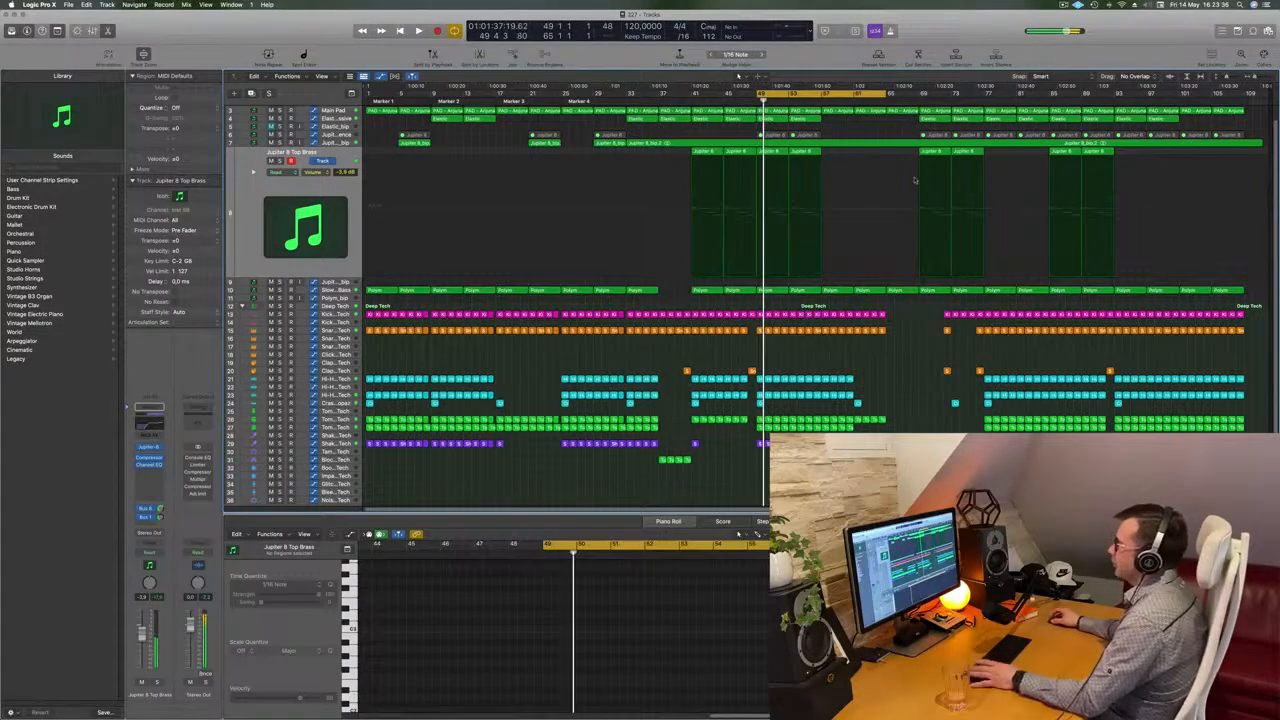
Audition the bar 49 section with the Main Pad and Jupiter 8 Top Brass tracks selected
{"action": "left_click", "coordinate": [333, 110]}
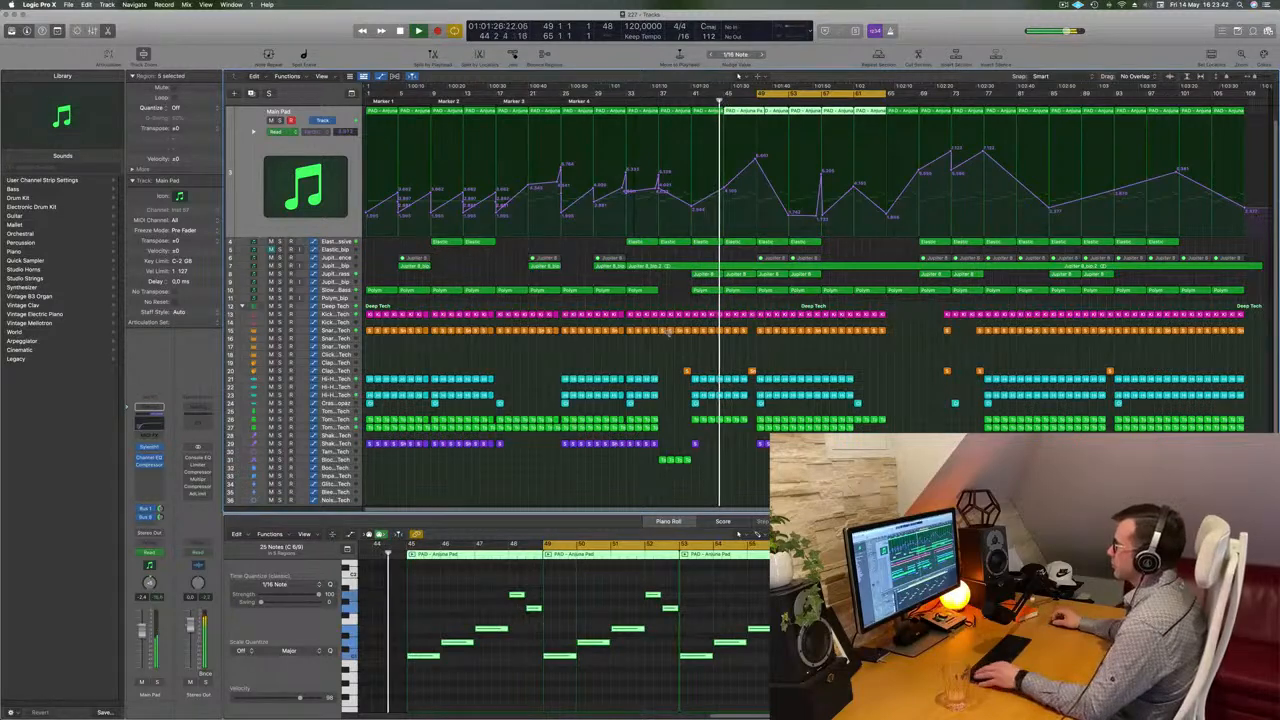
{"action": "left_click", "coordinate": [706, 356]}
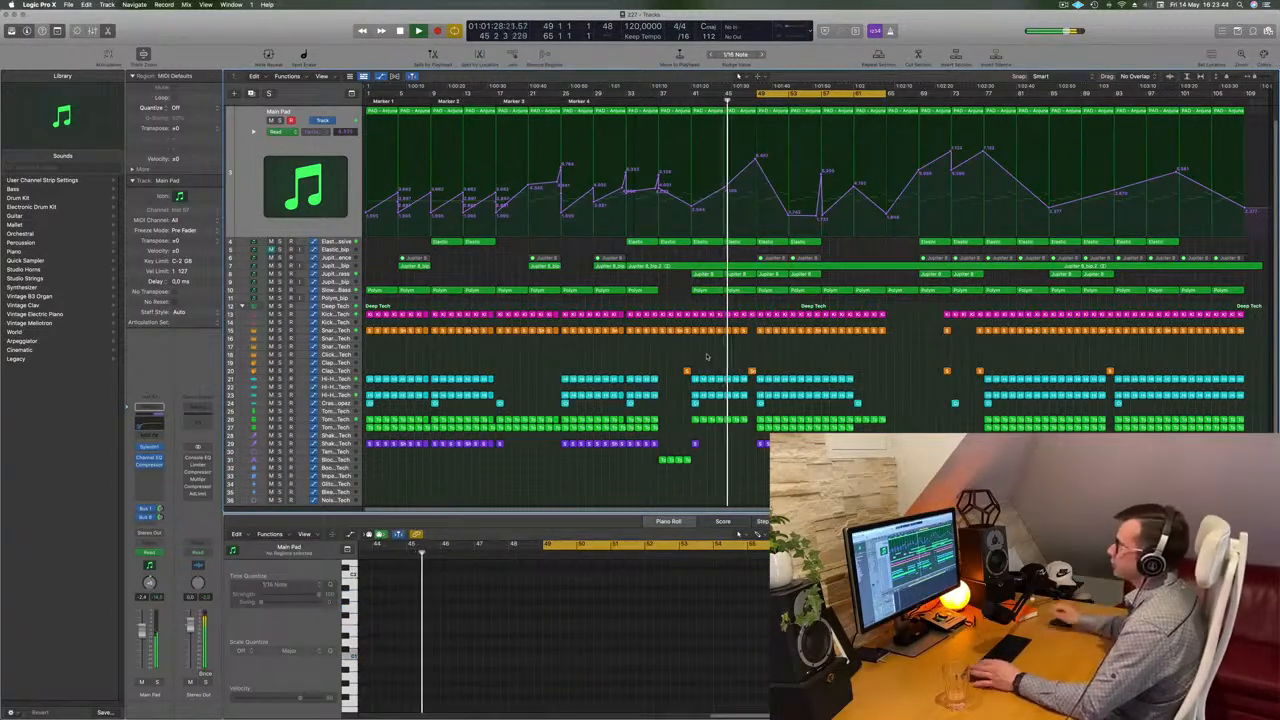
{"action": "left_click", "coordinate": [335, 273]}
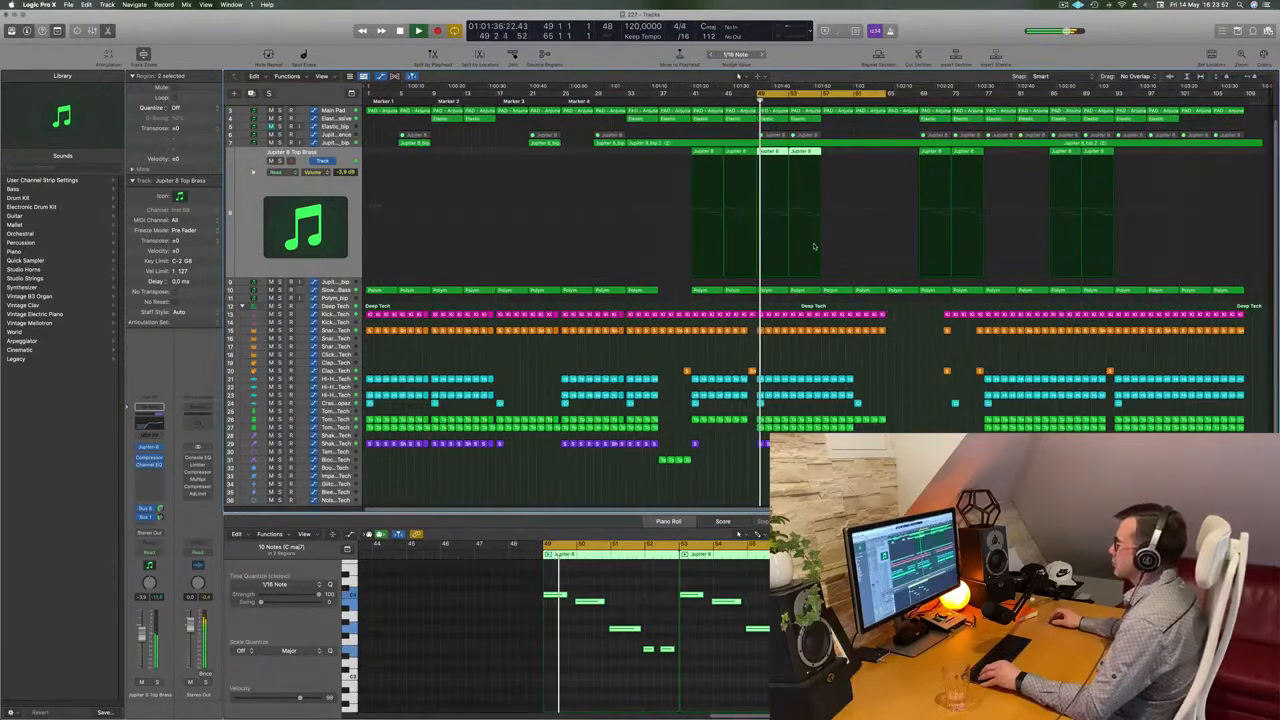
{"action": "key", "text": "super+Right"}
{"action": "key", "text": "super+Left"}
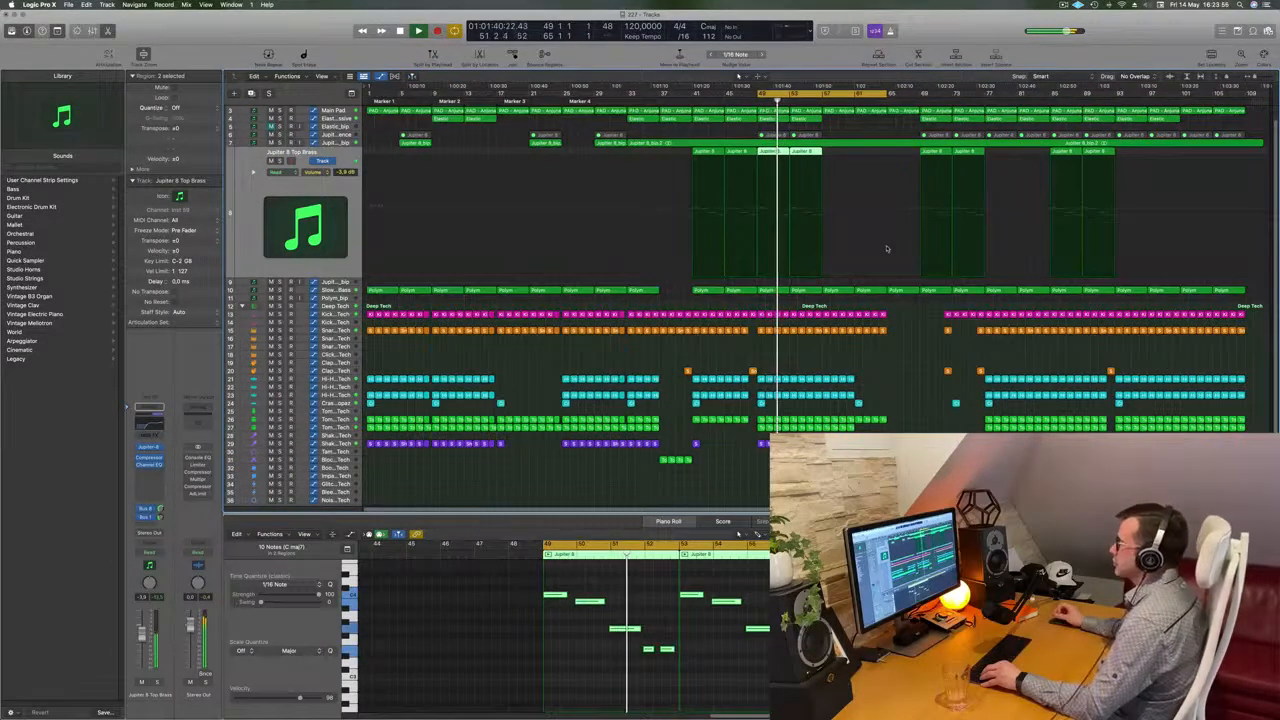
{"action": "key", "text": "super+Right"}
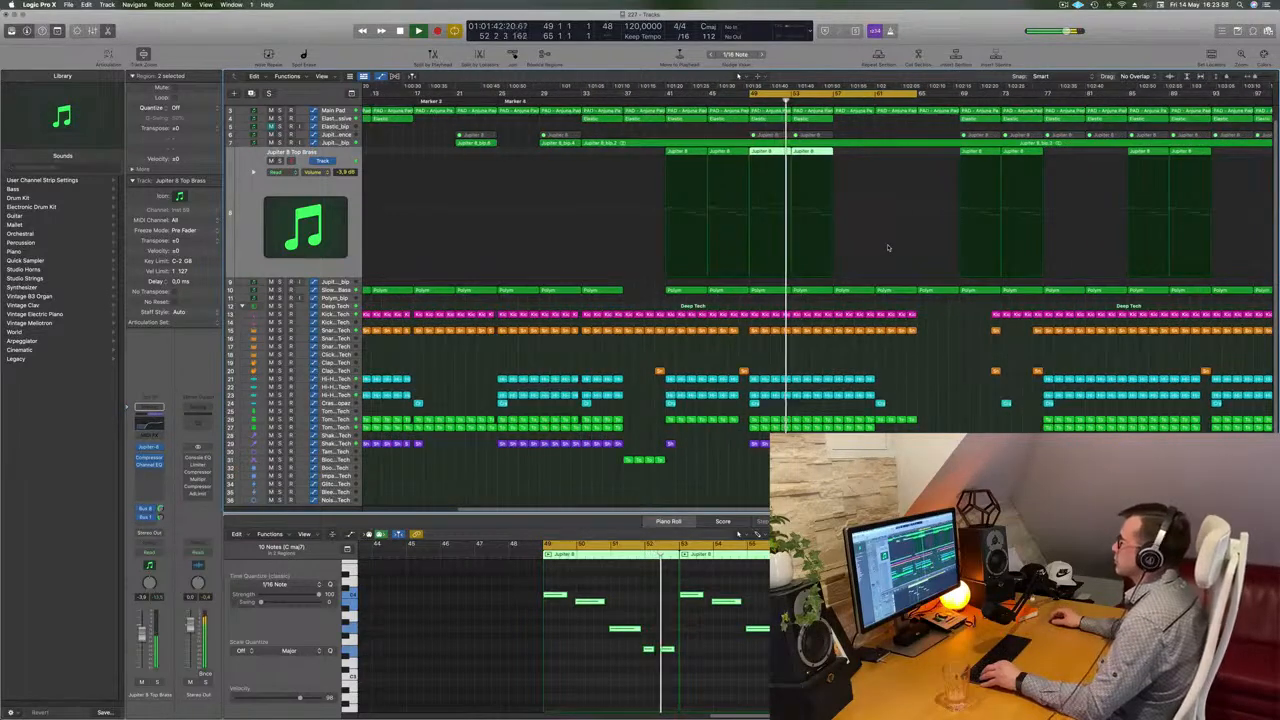
{"action": "key", "text": "super+Left"}
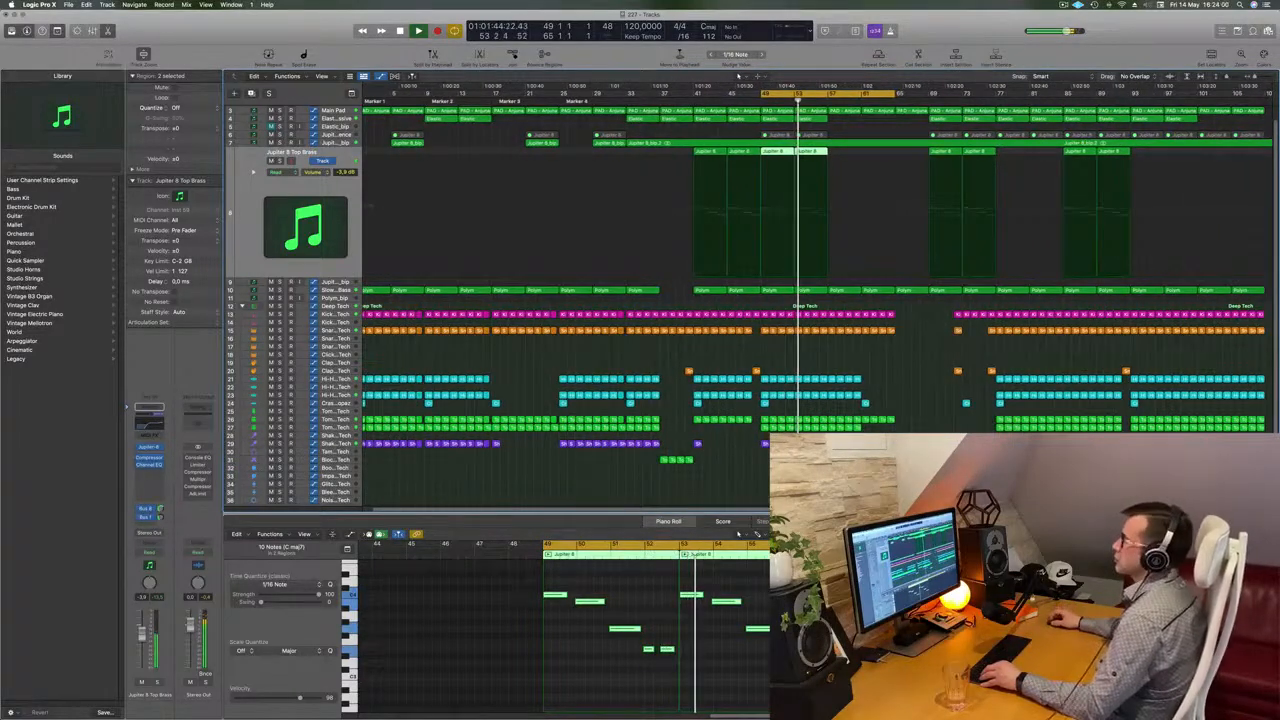
Briefly solo the Elastic - Massive track to listen, then unsolo it
{"action": "left_click", "coordinate": [334, 118]}
{"action": "left_click", "coordinate": [280, 129]}
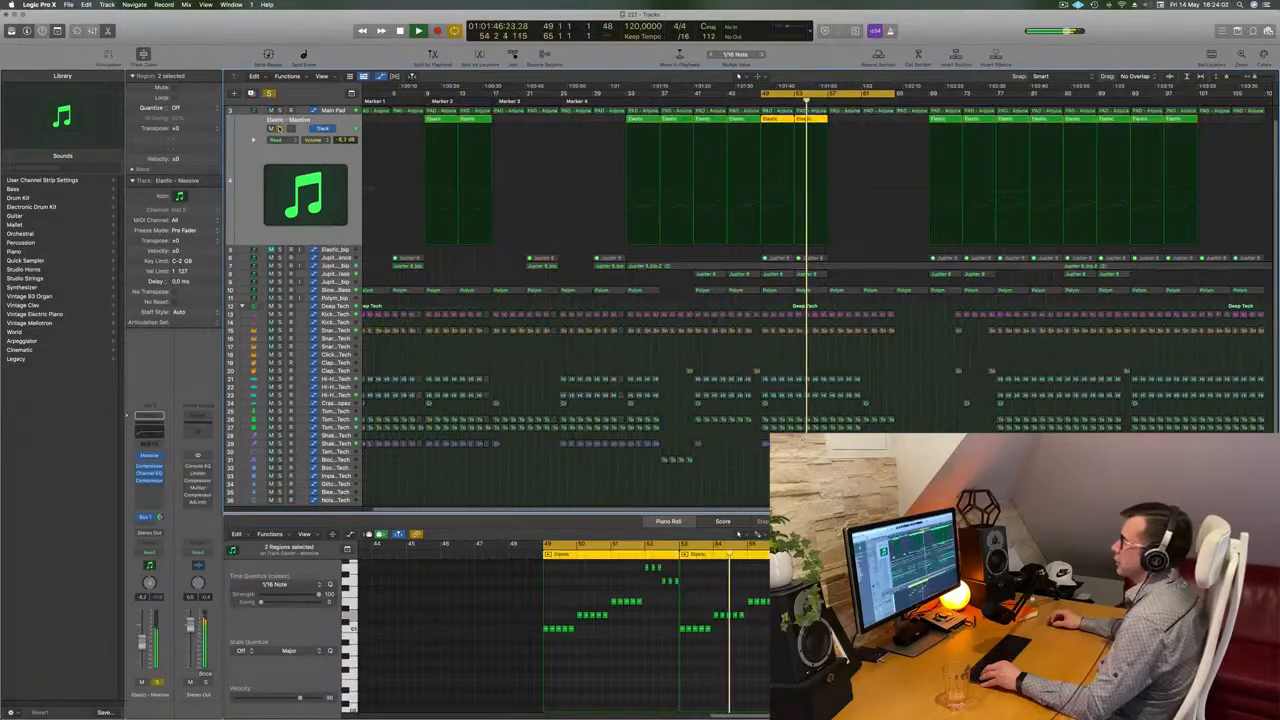
{"action": "key", "text": "s"}
{"action": "key", "text": "super+Right"}
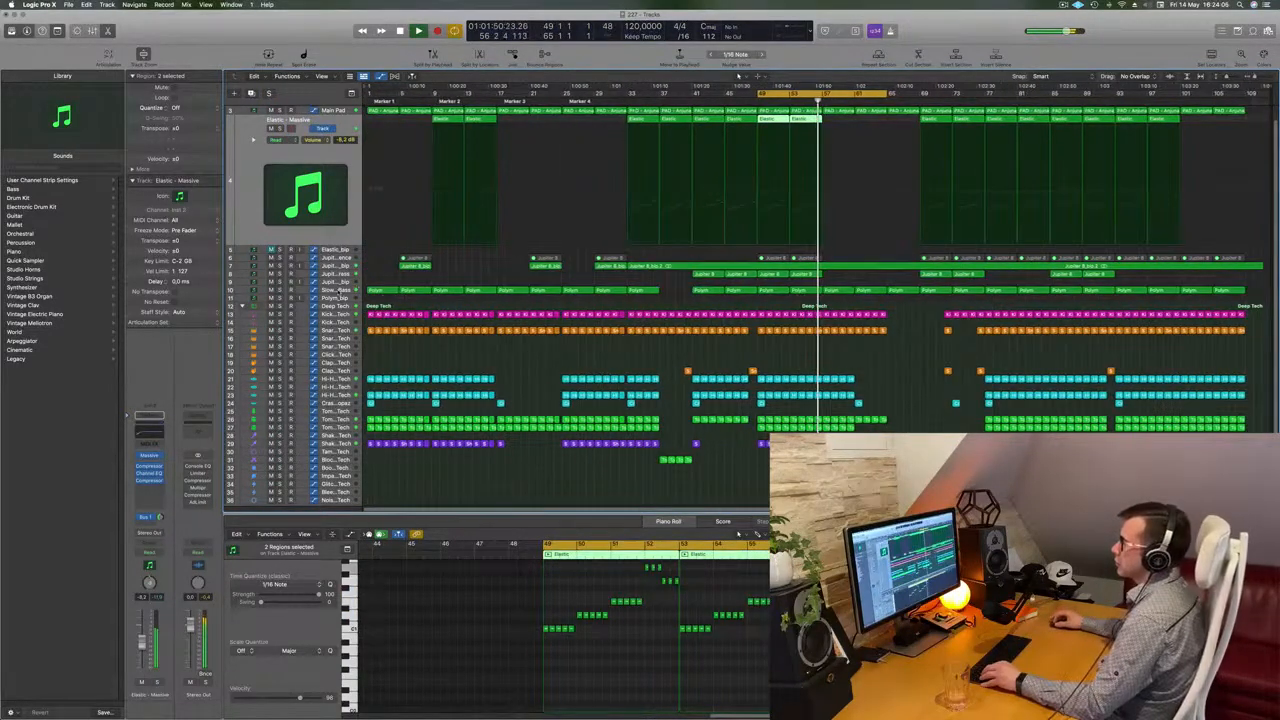
Select the Slow Brassy Bass track and inspect its header controls
{"action": "left_click", "coordinate": [334, 289]}
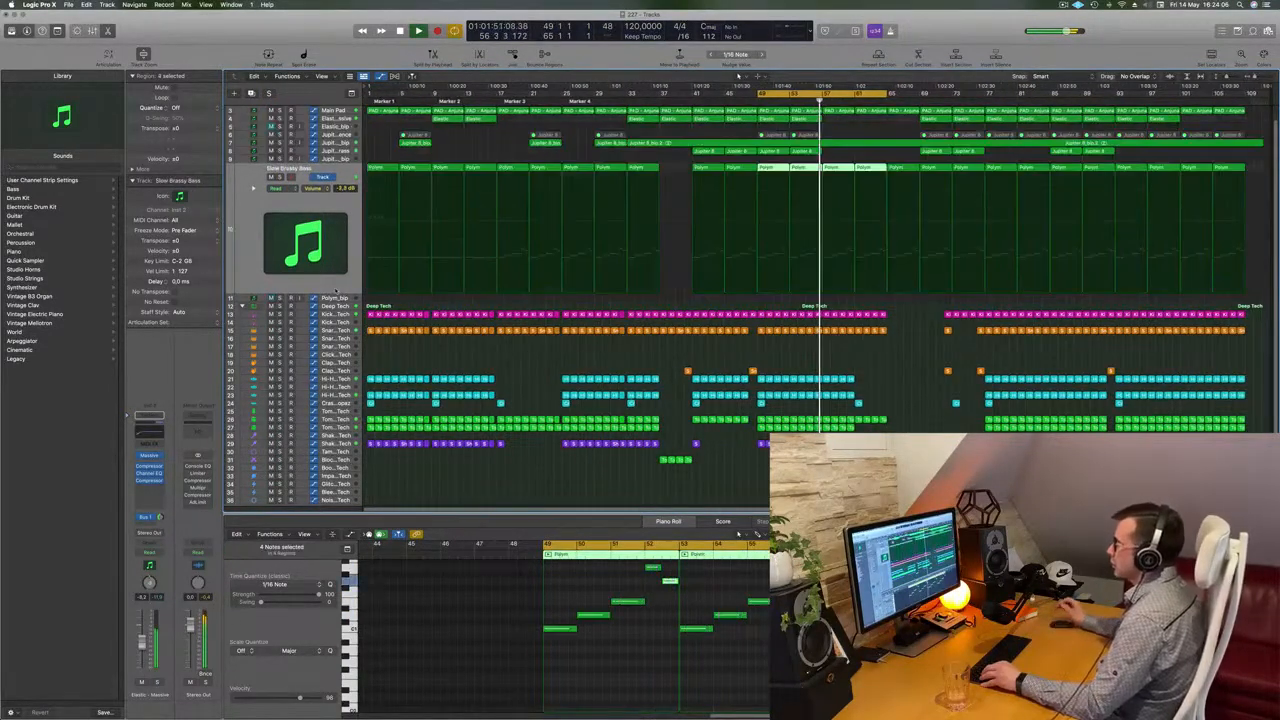
{"action": "left_click", "coordinate": [316, 189]}
{"action": "left_click", "coordinate": [266, 211]}
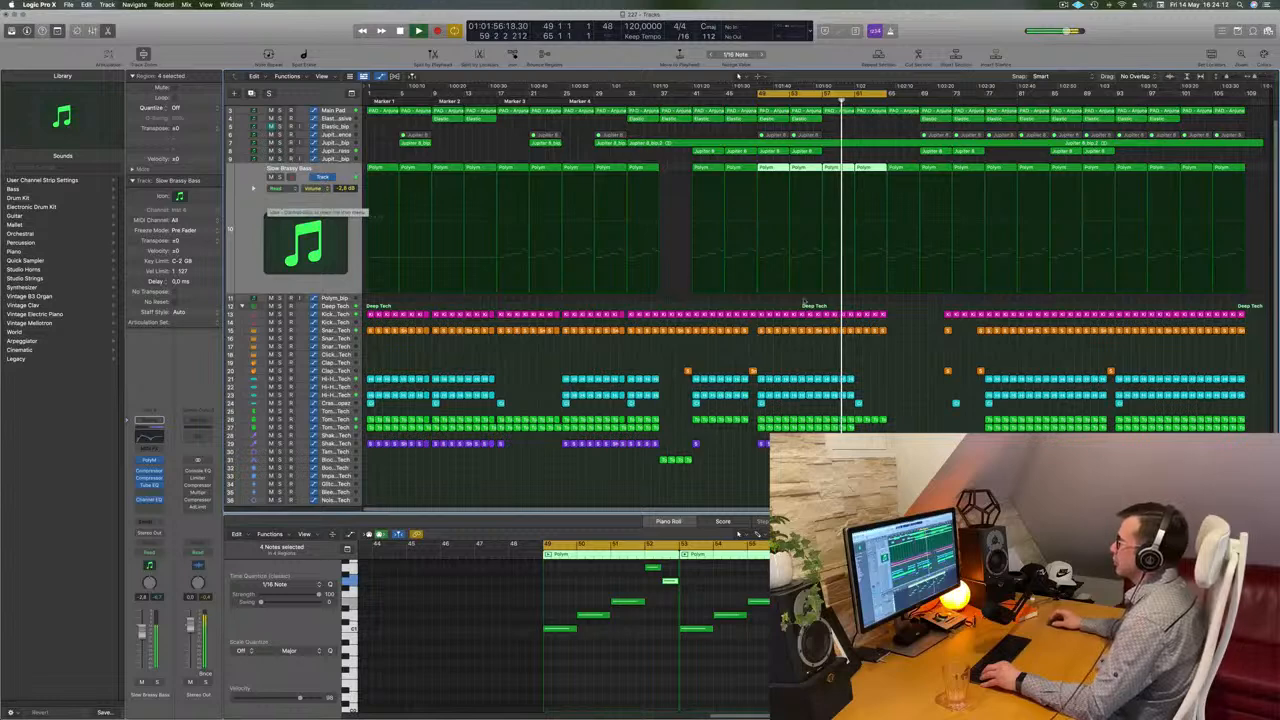
{"action": "scroll", "coordinate": [265, 210], "scroll_direction": "up", "scroll_amount": 2}
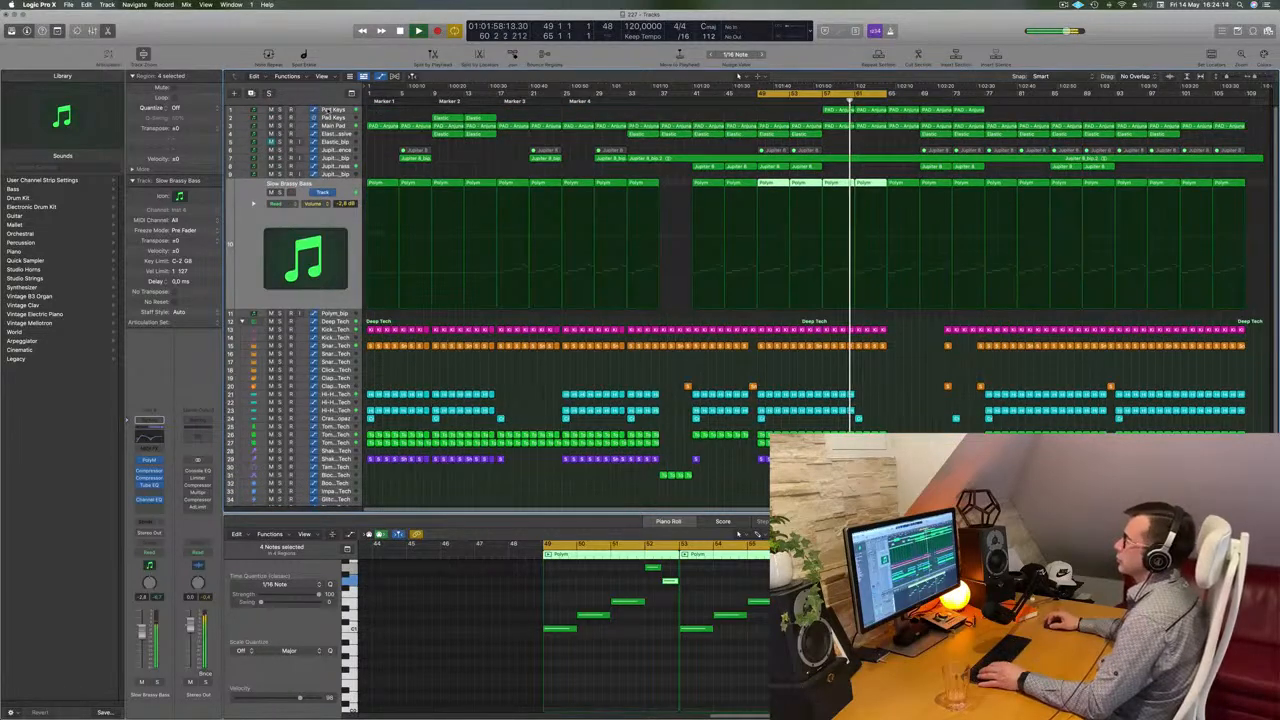
Select the Pad Keys track and move the cycle range to start at bar 57
{"action": "left_click", "coordinate": [334, 111]}
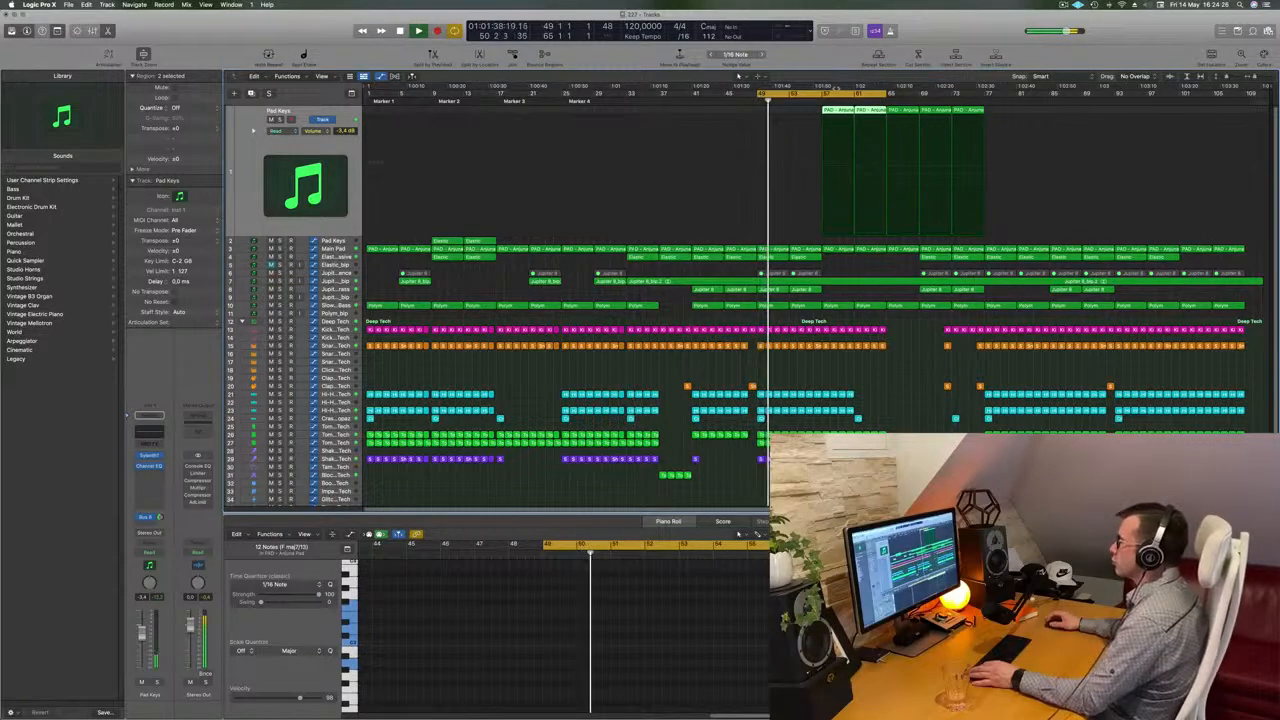
{"action": "left_click_drag", "start_coordinate": [829, 88], "coordinate": [901, 92]}
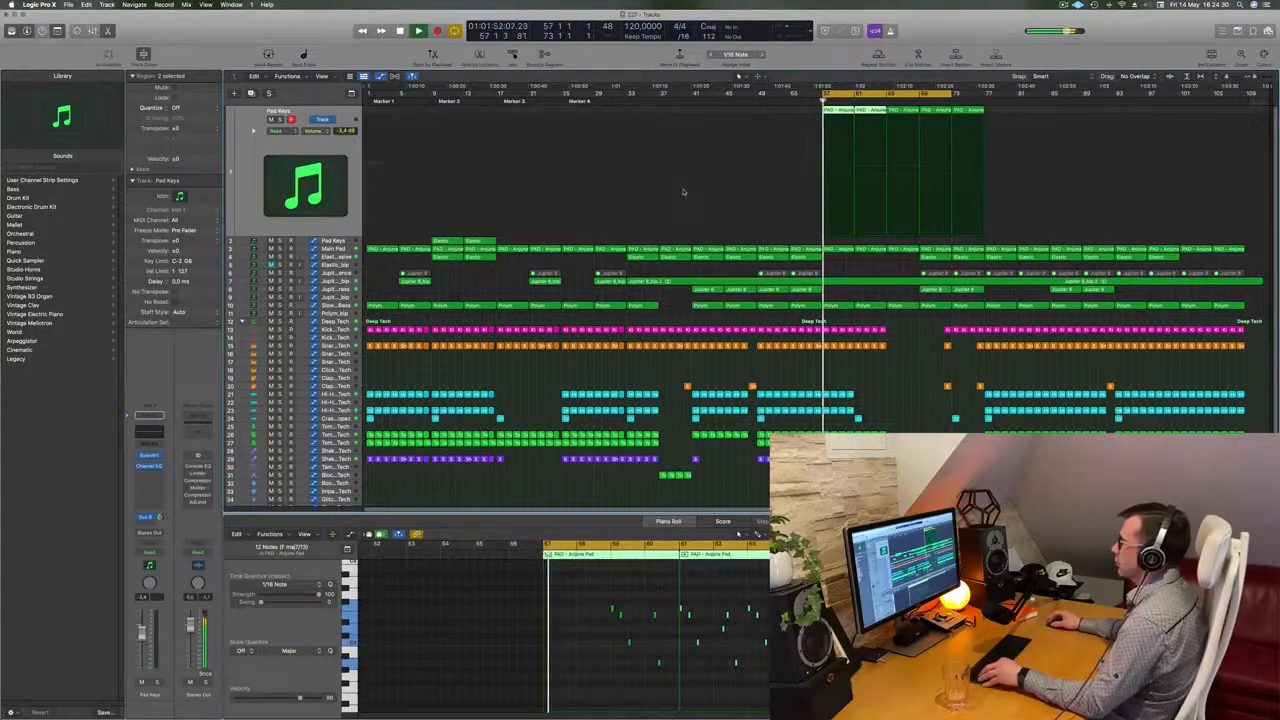
Open the Sylenth1 instrument on the Pad Keys track to inspect the Arjuna Pad patch, then close it
{"action": "key", "text": "super+Right"}
{"action": "key", "text": "super+Right"}
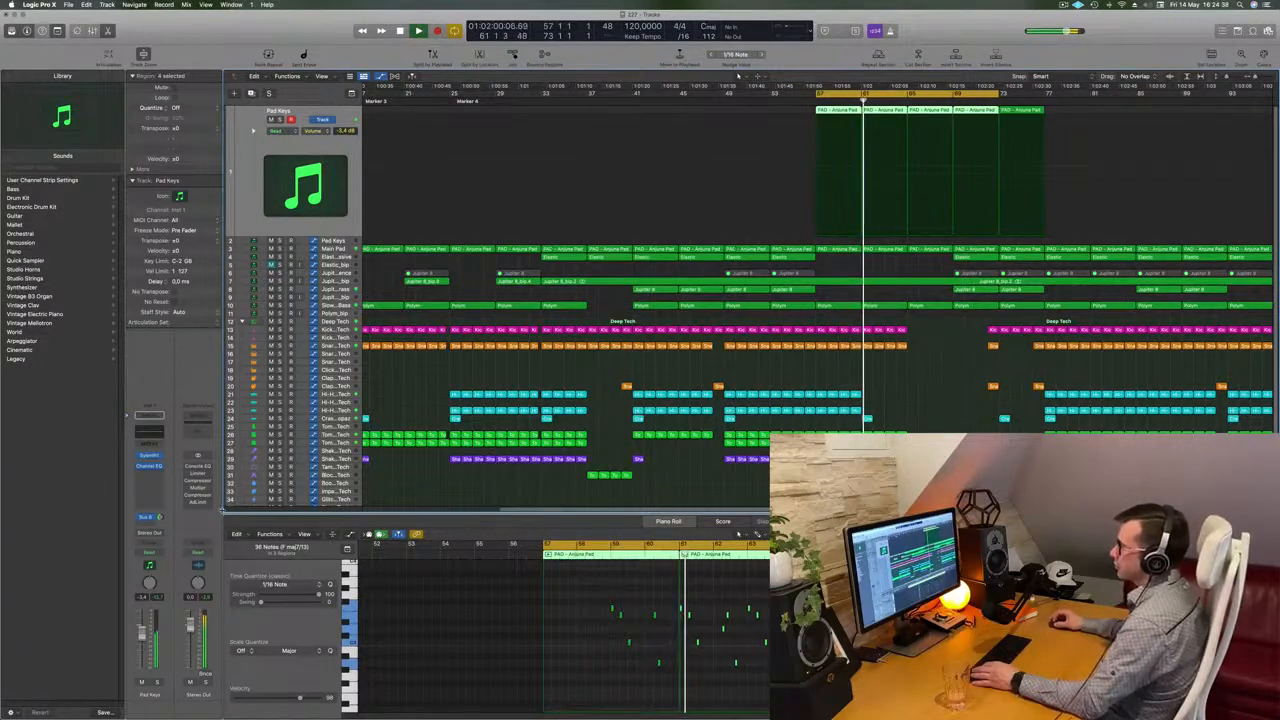
{"action": "left_click", "coordinate": [149, 455]}
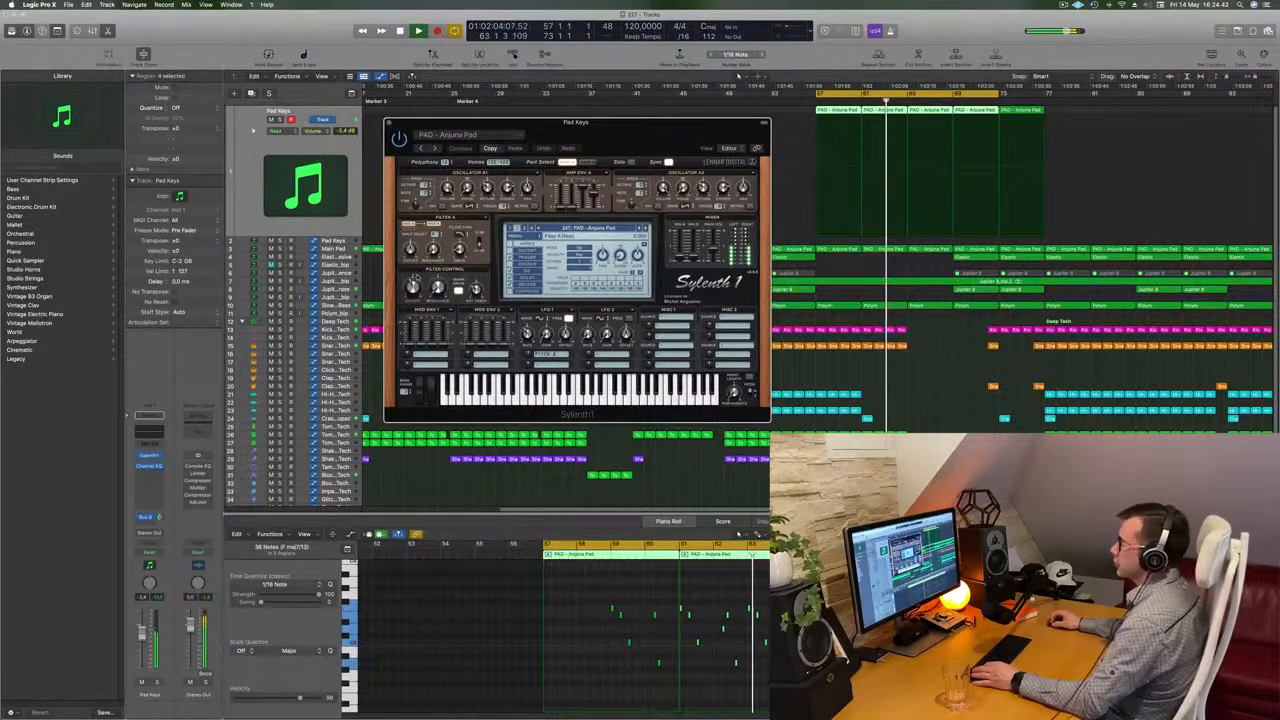
{"action": "left_click", "coordinate": [628, 298]}
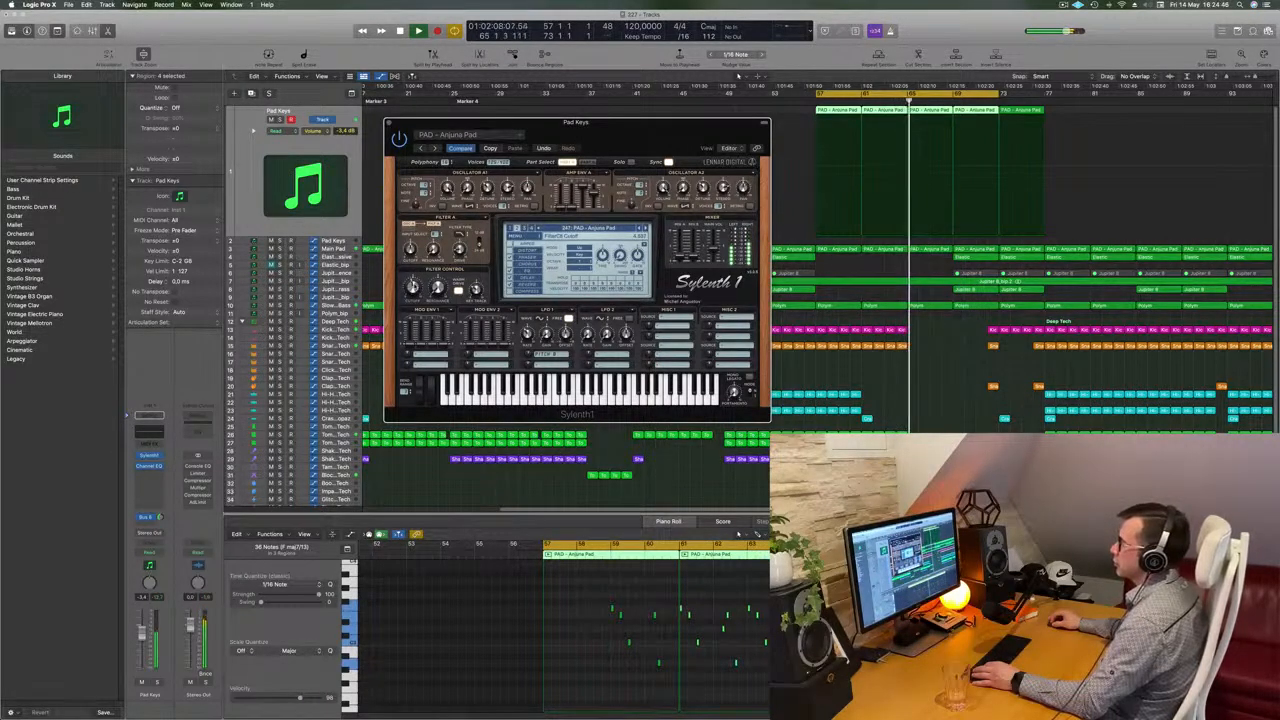
{"action": "left_click_drag", "start_coordinate": [653, 132], "coordinate": [699, 278]}
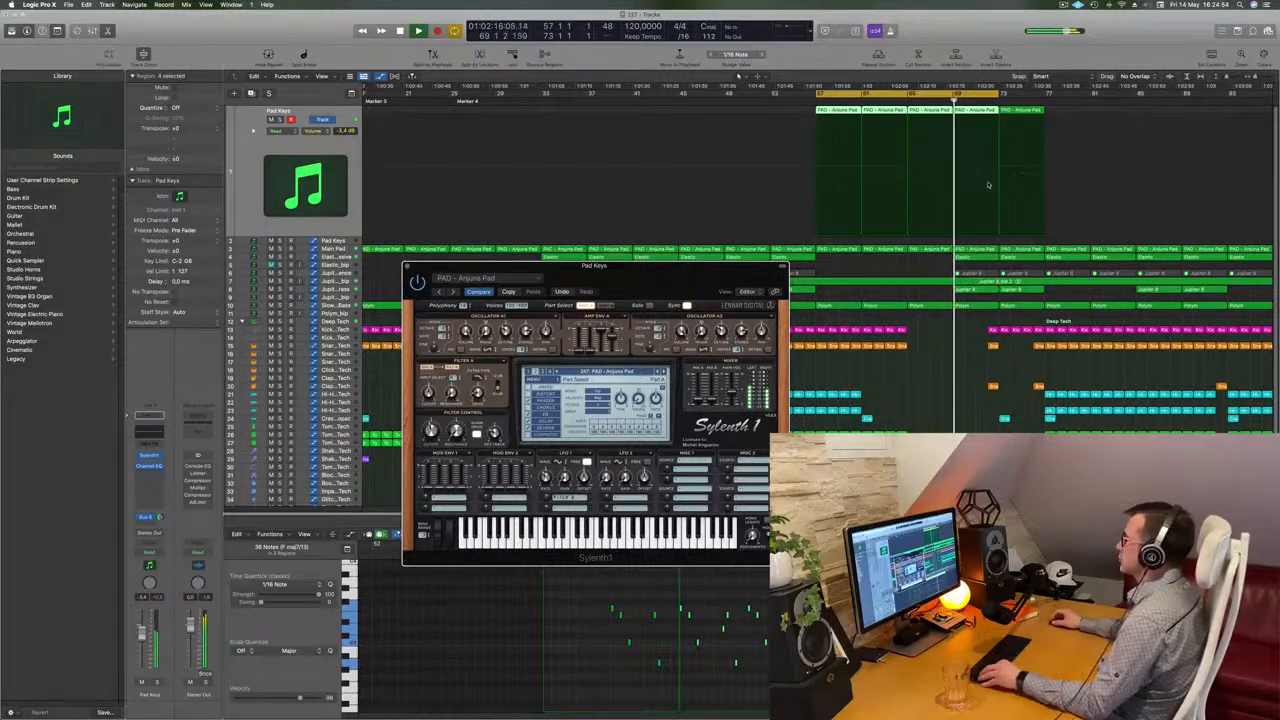
{"action": "key", "text": "super+Left"}
{"action": "left_click", "coordinate": [407, 267]}
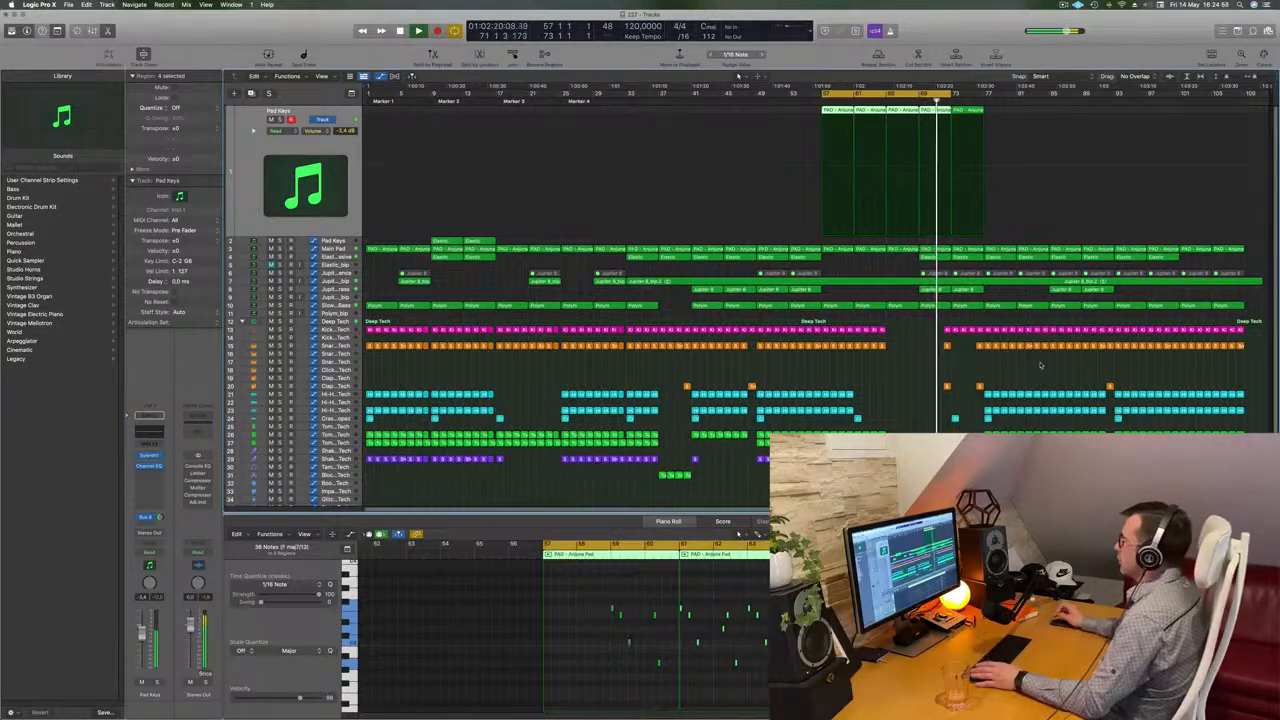
Delete the hi-hat percussion regions selected around bars 77 to 79
{"action": "key", "text": "super+Right"}
{"action": "key", "text": "super+Right"}
{"action": "key", "text": "super+Right"}
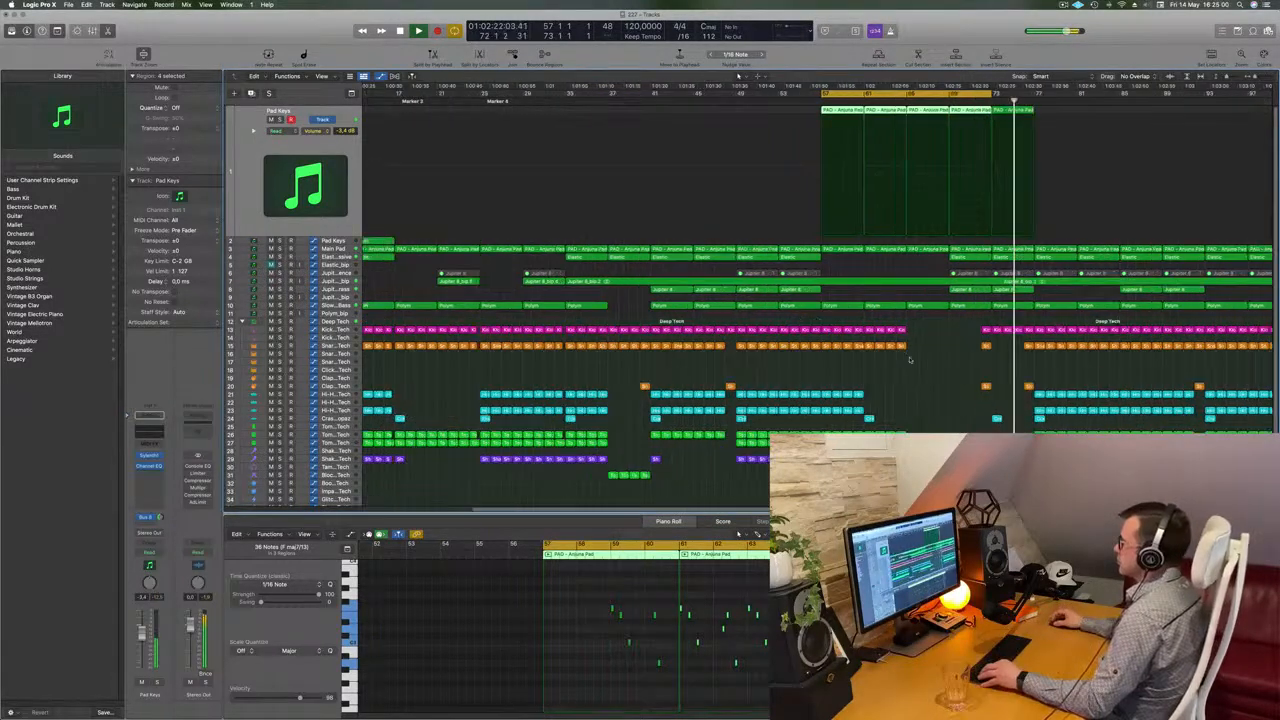
{"action": "key", "text": "super+Left"}
{"action": "key", "text": "super+Left"}
{"action": "key", "text": "super+Left"}
{"action": "key", "text": "super+Right"}
{"action": "key", "text": "super+Right"}
{"action": "key", "text": "super+Left"}
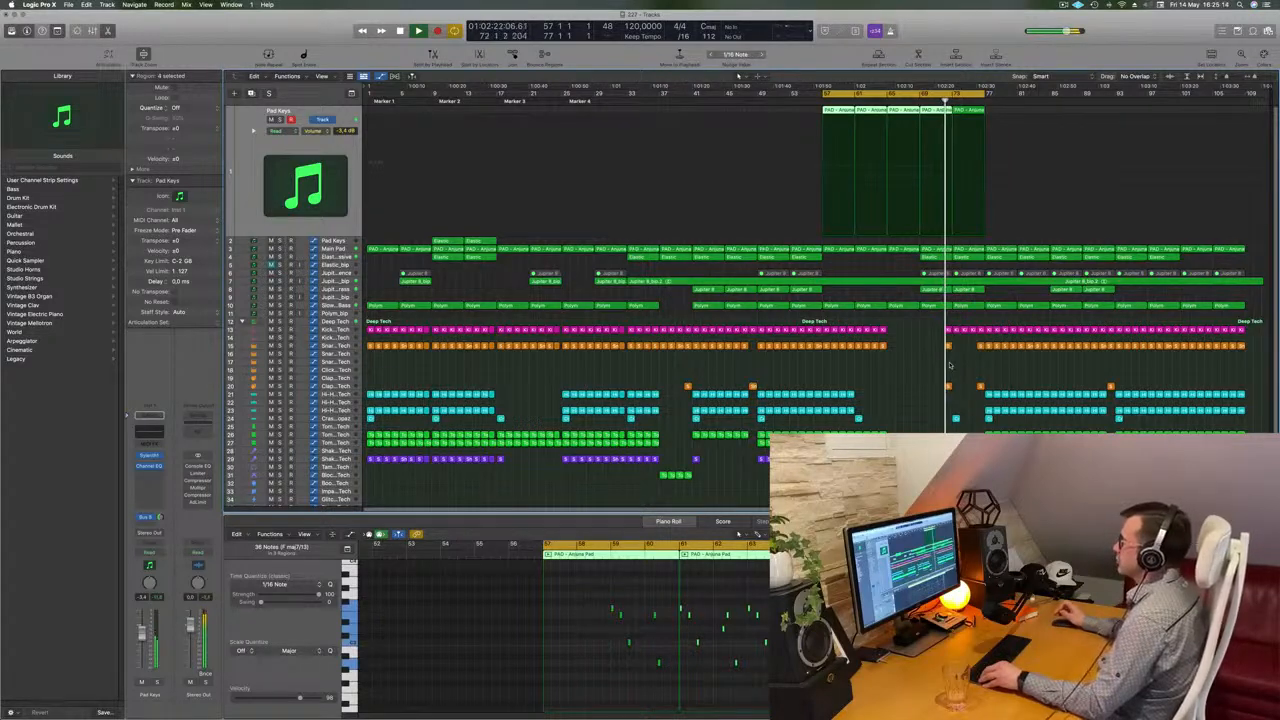
{"action": "key", "text": "super+Right"}
{"action": "key", "text": "super+Right"}
{"action": "key", "text": "super+Right"}
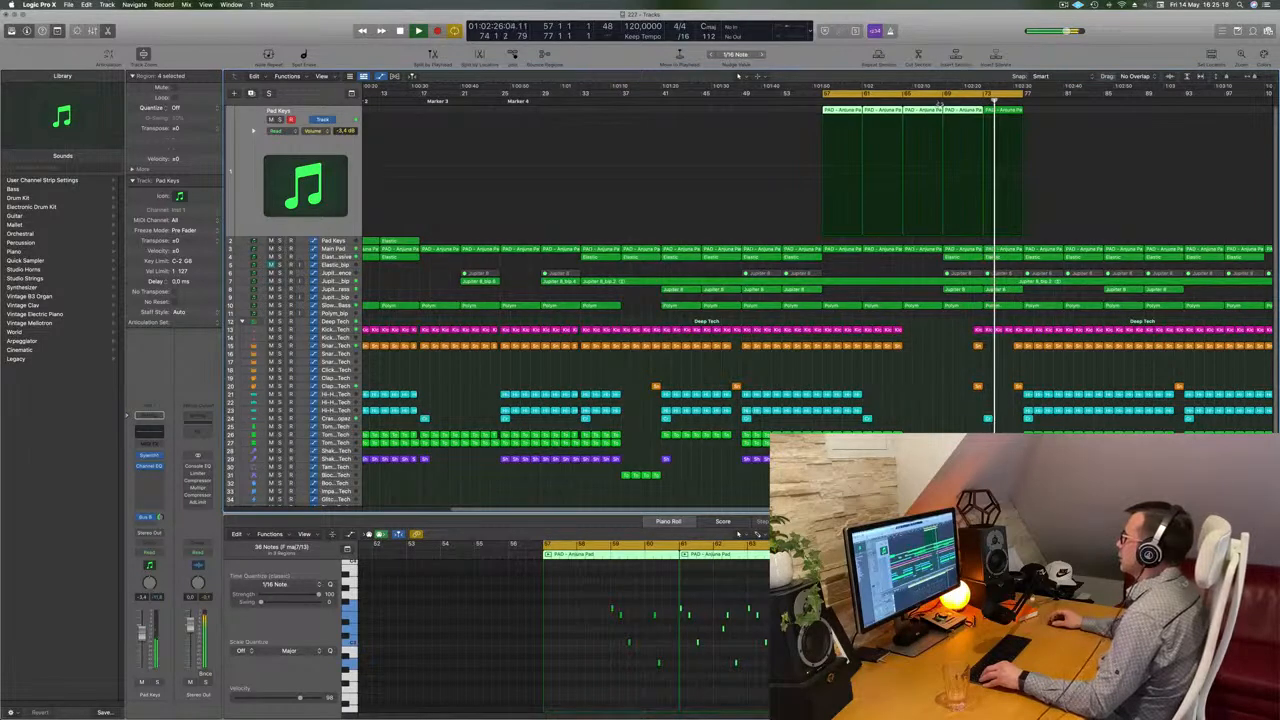
{"action": "left_click", "coordinate": [1012, 110]}
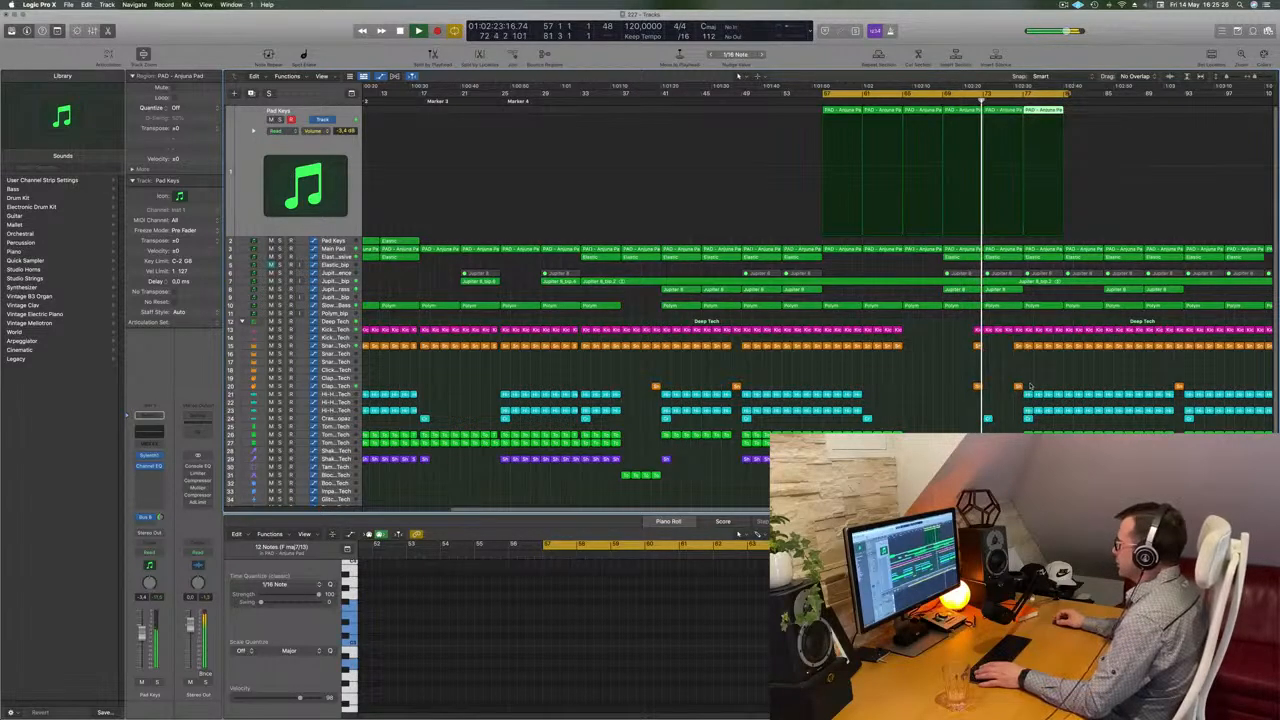
{"action": "left_click_drag", "start_coordinate": [1030, 386], "coordinate": [1058, 413]}
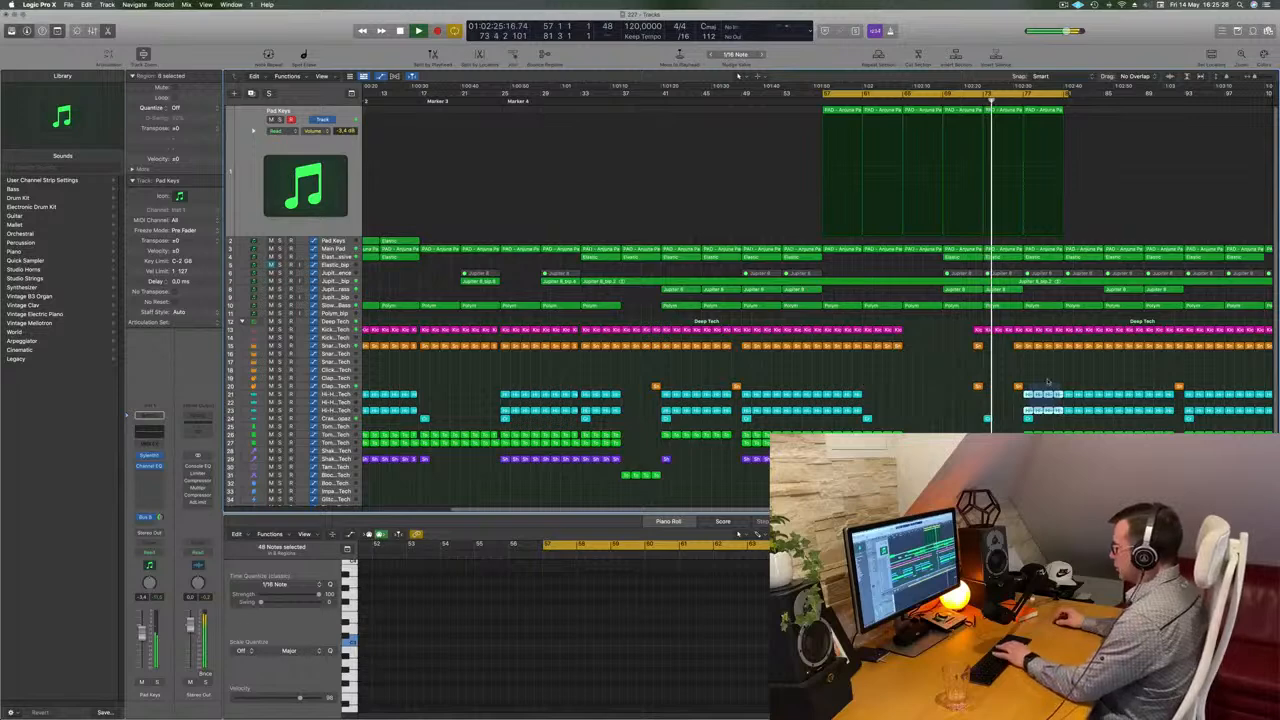
{"action": "key", "text": "Delete"}
Play the arrangement from the start and from around bar 75 to audition the thinned-out section
{"action": "key", "text": "Return"}
{"action": "key", "text": "space"}
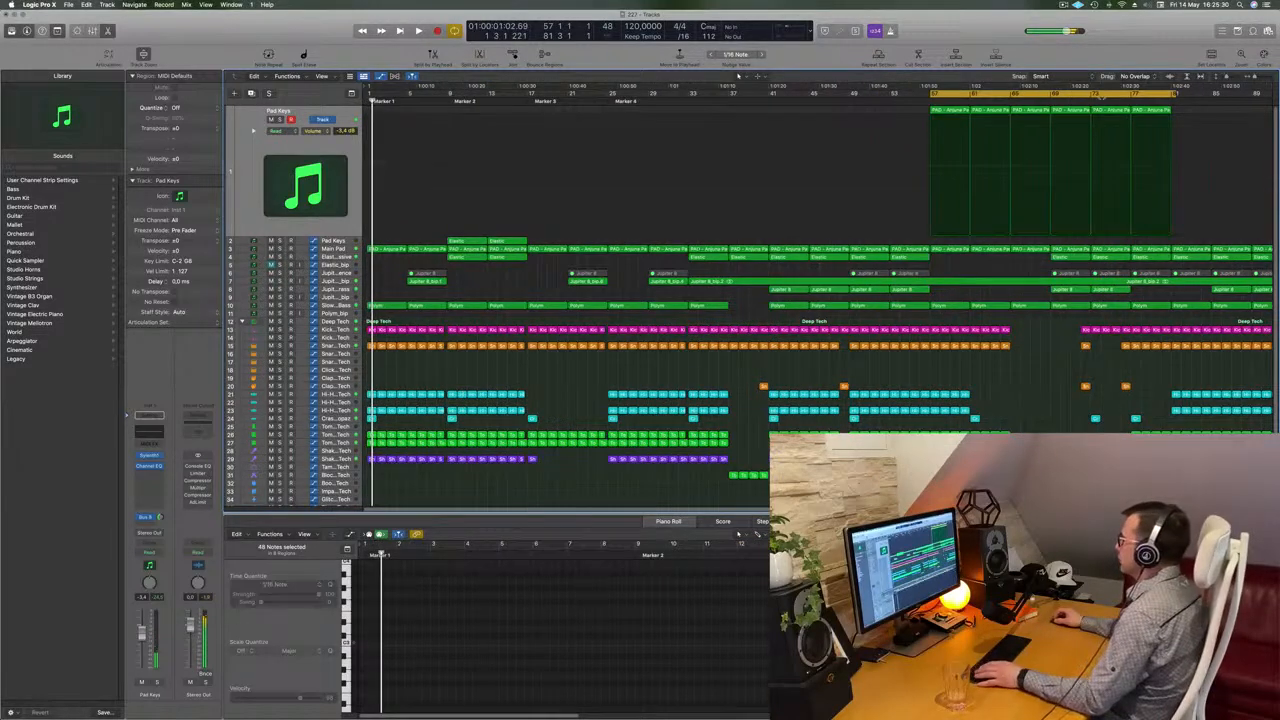
{"action": "key", "text": "space"}
{"action": "left_click", "coordinate": [1090, 98]}
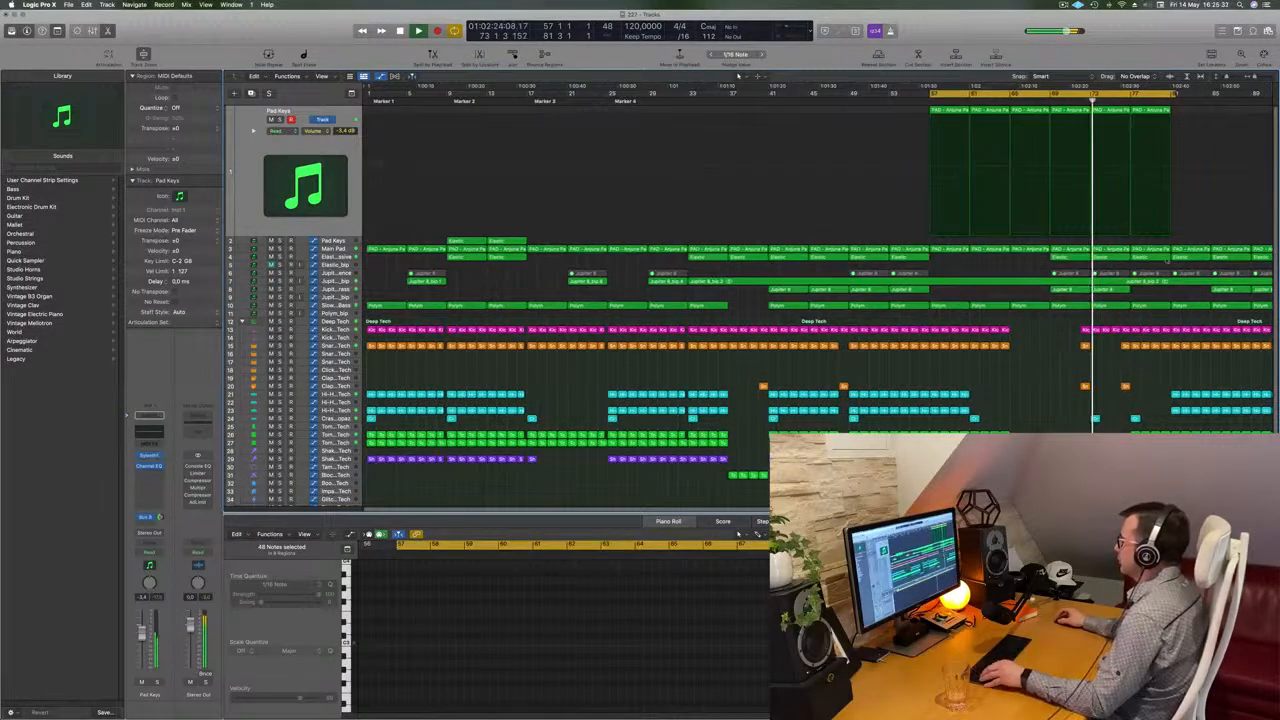
{"action": "key", "text": "super+Right"}
{"action": "scroll", "coordinate": [1083, 430], "scroll_direction": "right", "scroll_amount": 3}
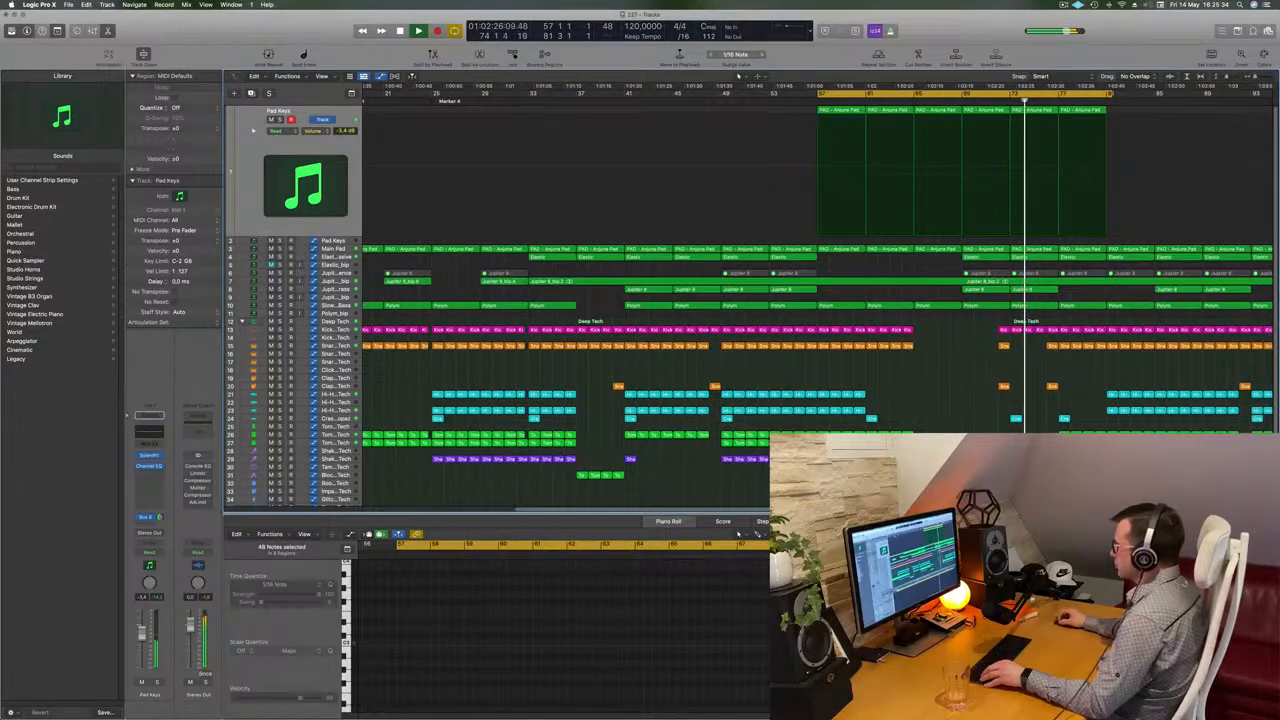
{"action": "left_click_drag", "start_coordinate": [1056, 466], "coordinate": [1104, 436]}
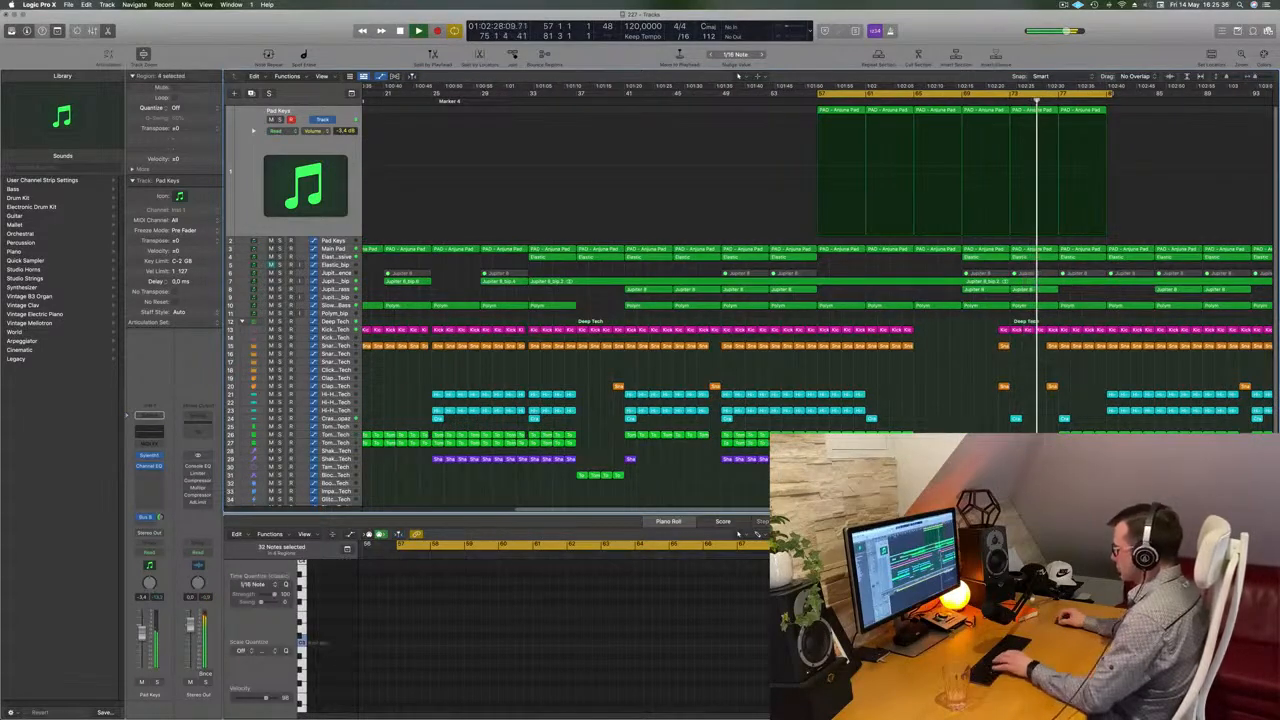
{"action": "left_click", "coordinate": [1022, 428]}
{"action": "scroll", "coordinate": [1020, 420], "scroll_direction": "down", "scroll_amount": 3}
{"action": "scroll", "coordinate": [1006, 380], "scroll_direction": "up", "scroll_amount": 3}
{"action": "scroll", "coordinate": [1006, 380], "scroll_direction": "down", "scroll_amount": 3}
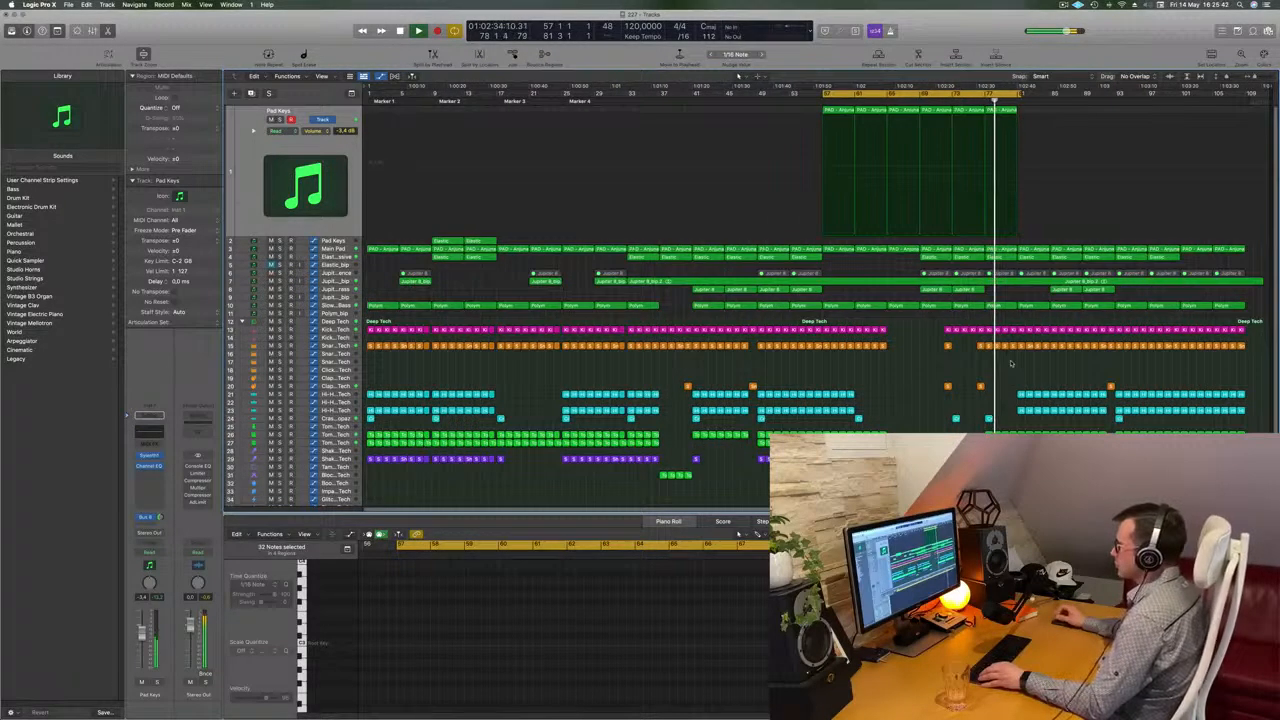
Delete the long Jupiter 8_bip audio region and remove the Jupiter 8_bip track
{"action": "left_click", "coordinate": [336, 283]}
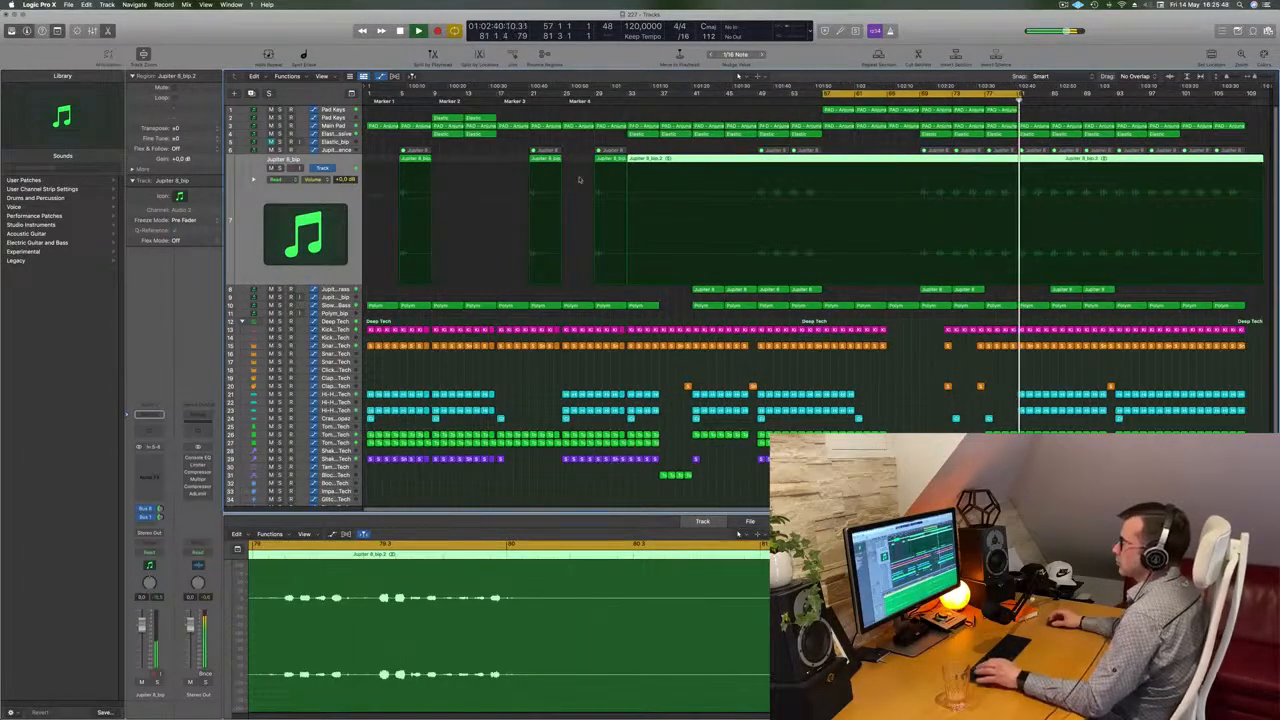
{"action": "left_click", "coordinate": [918, 98]}
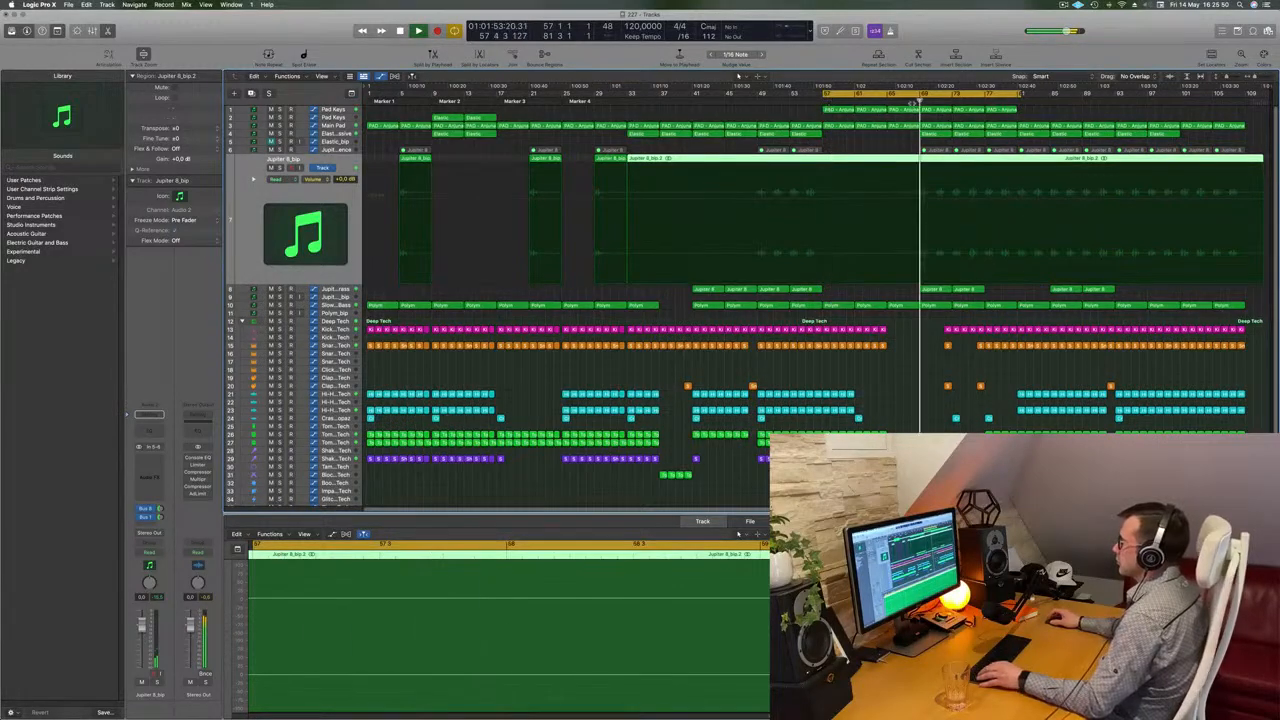
{"action": "key", "text": "super+Right"}
{"action": "key", "text": "super+Left"}
{"action": "left_click", "coordinate": [900, 148]}
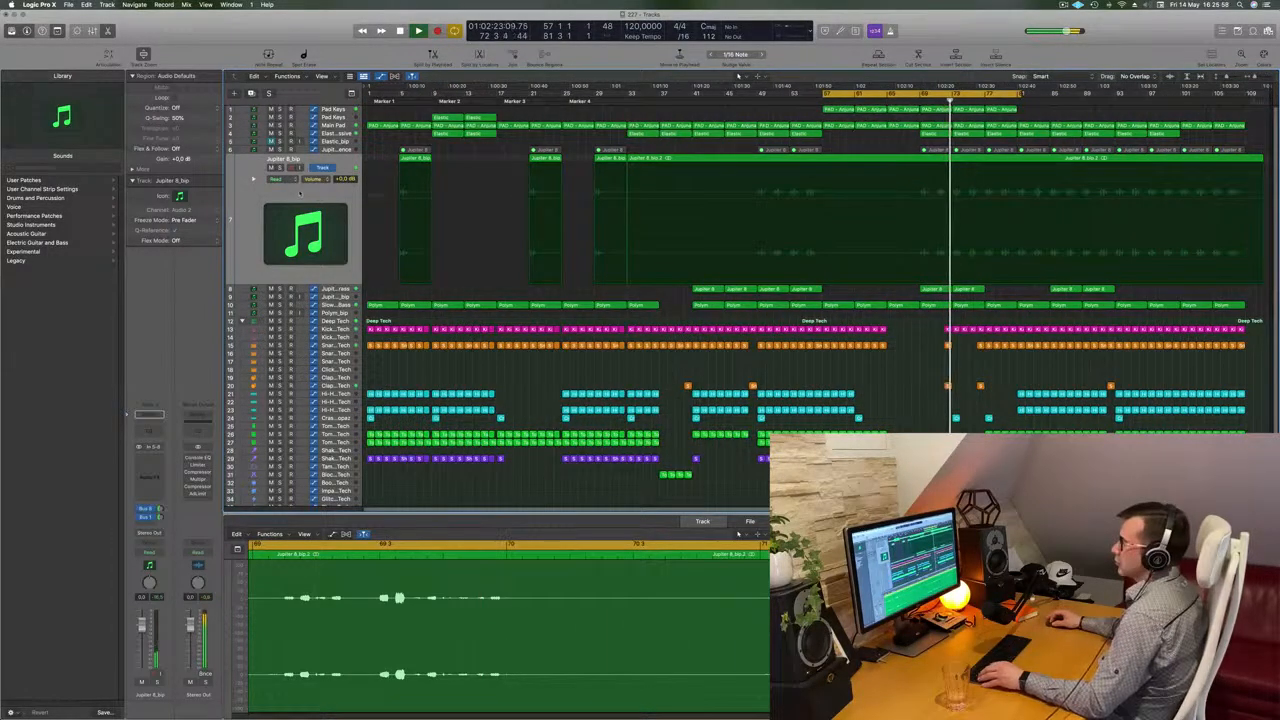
{"action": "key", "text": "space"}
{"action": "left_click", "coordinate": [290, 185]}
{"action": "left_click", "coordinate": [270, 167]}
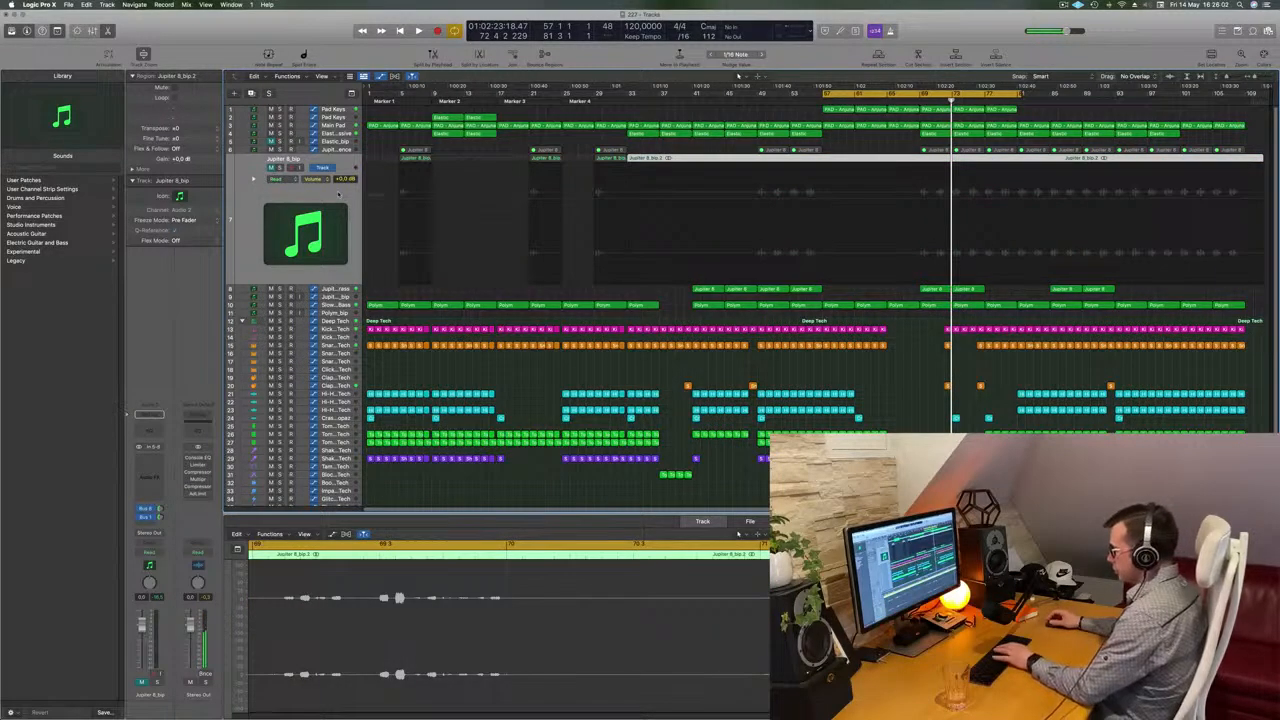
{"action": "key", "text": "Delete"}
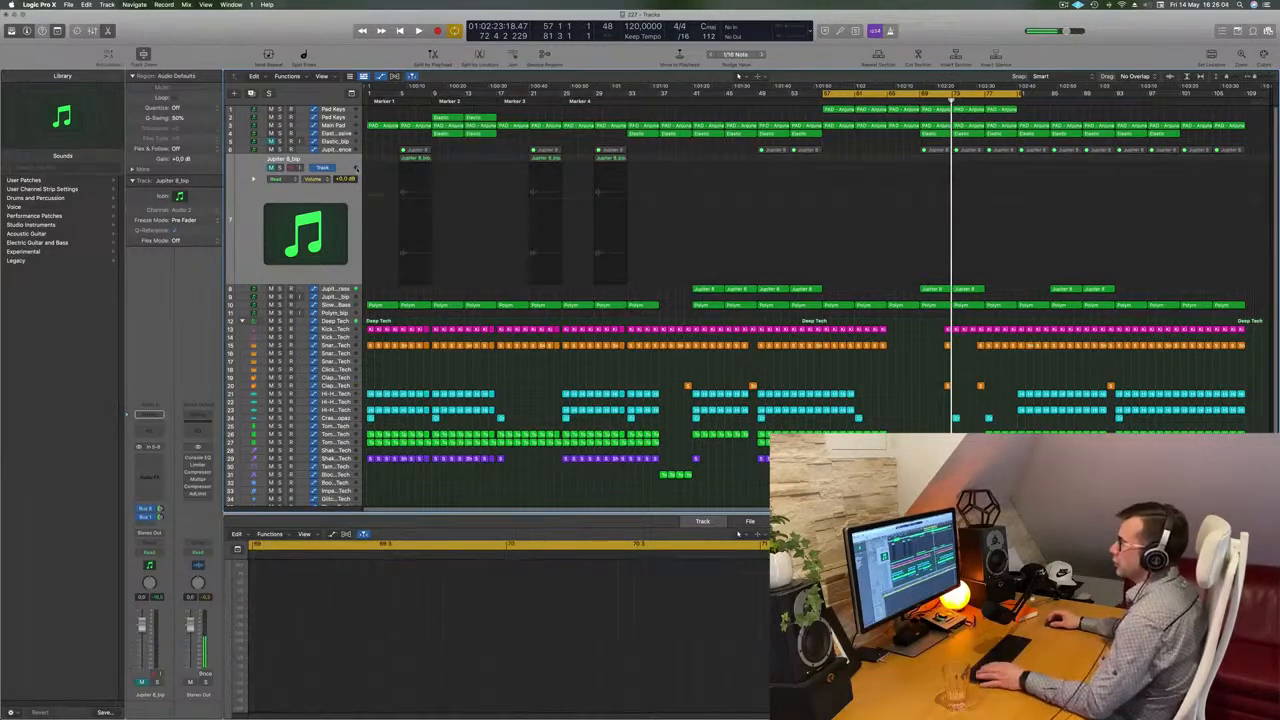
{"action": "key", "text": "super+BackSpace"}
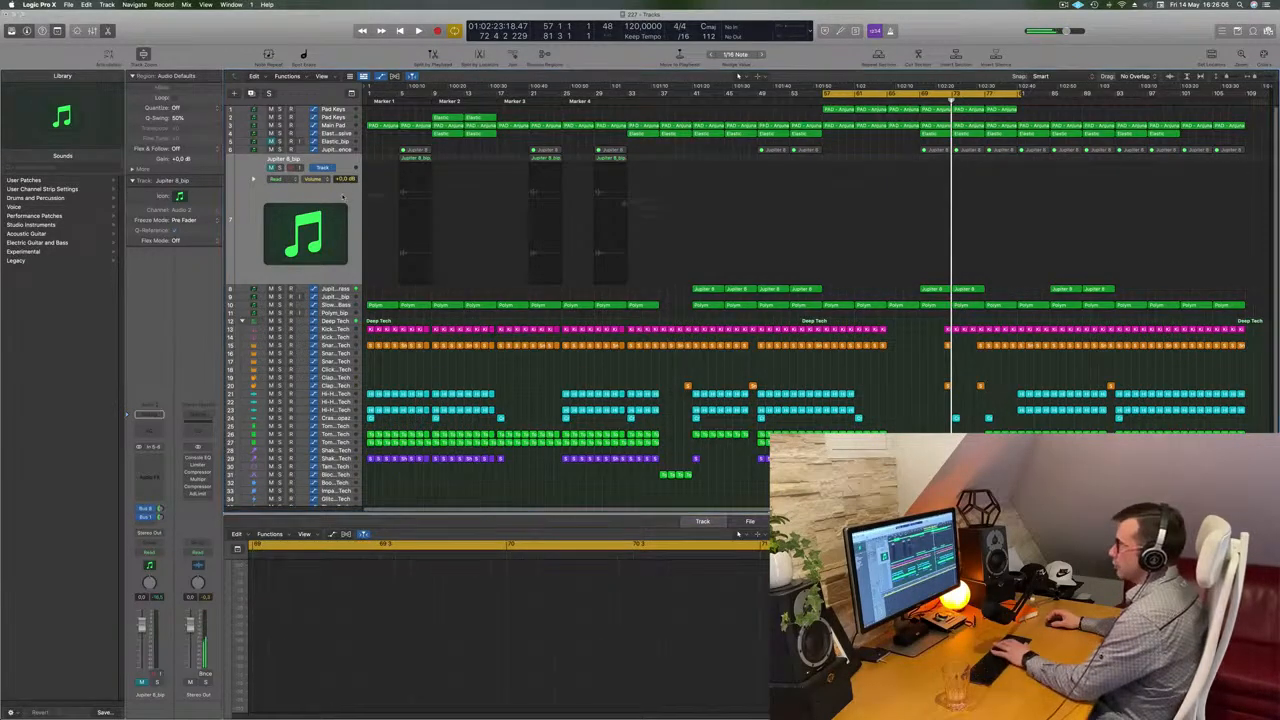
Select all regions on the Jupiter 8 Sequence track and unmute them, then start playback
{"action": "left_click", "coordinate": [704, 224]}
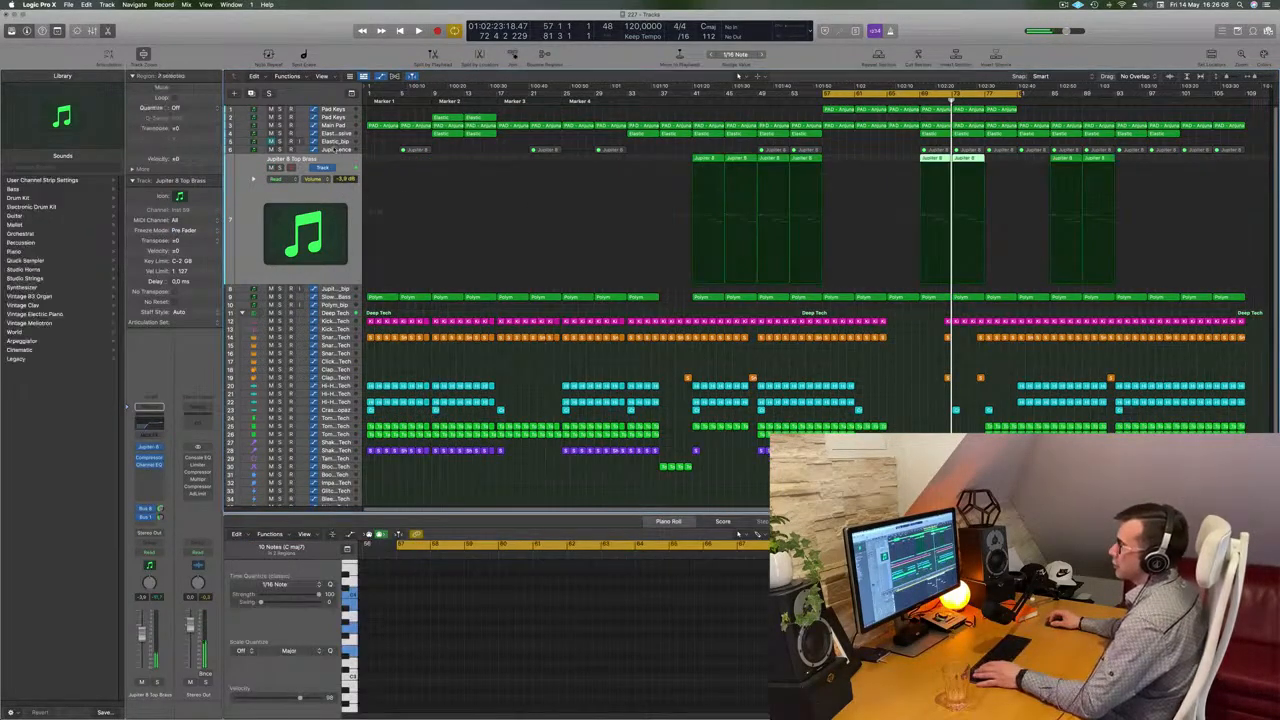
{"action": "left_click_drag", "start_coordinate": [390, 150], "coordinate": [1251, 155]}
{"action": "right_click", "coordinate": [1234, 152]}
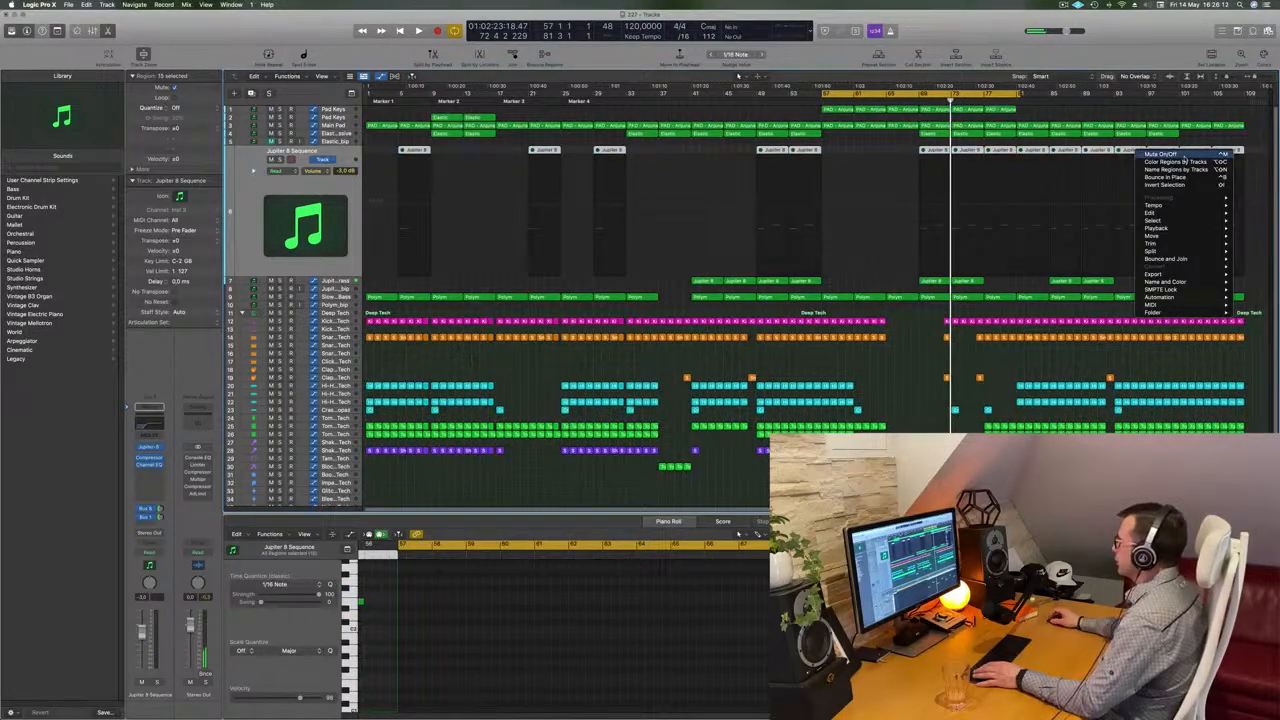
{"action": "left_click", "coordinate": [1163, 154]}
{"action": "key", "text": "space"}
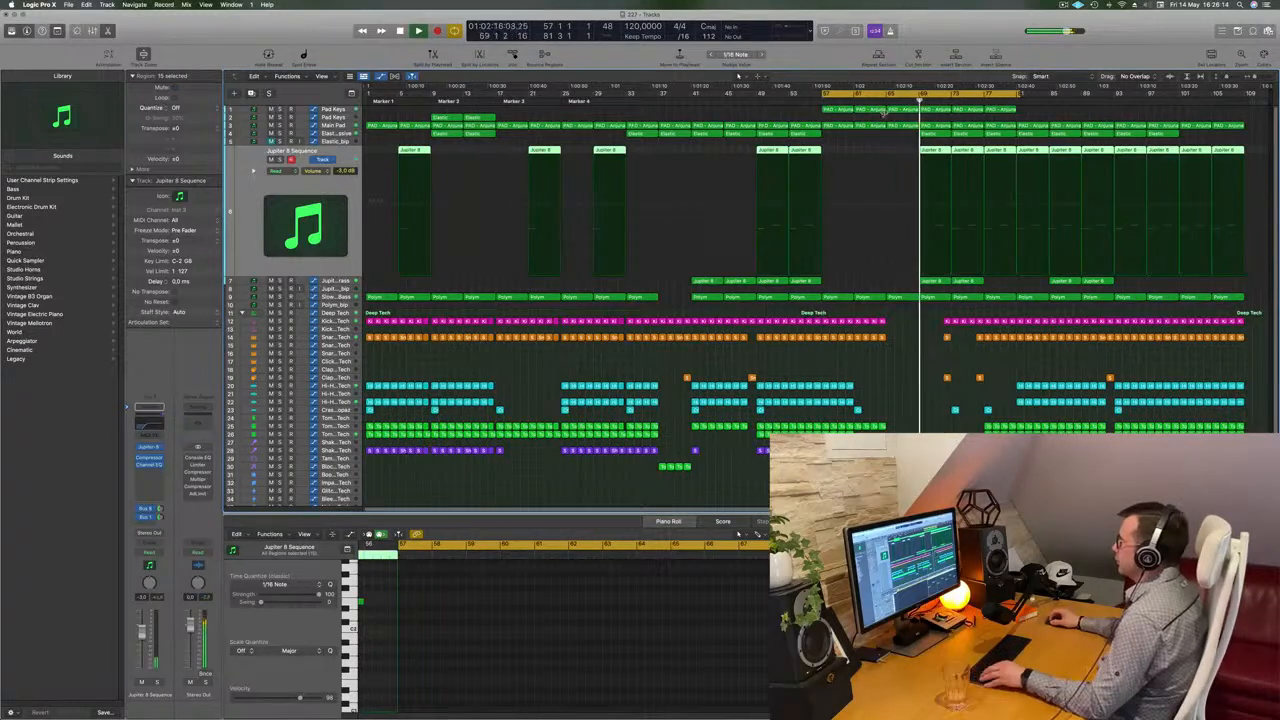
Delete the three Jupiter 8 Sequence regions between about bars 67 and 75
{"action": "left_click_drag", "start_coordinate": [904, 150], "coordinate": [998, 152]}
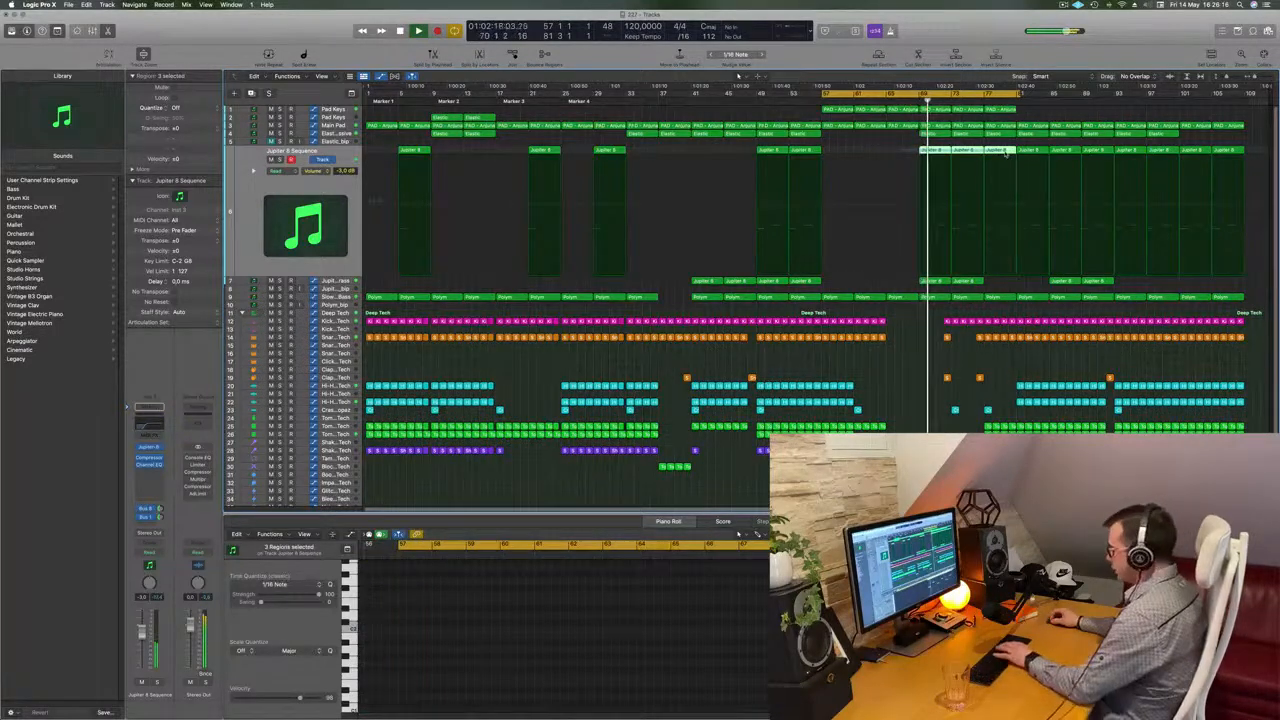
{"action": "key", "text": "Delete"}
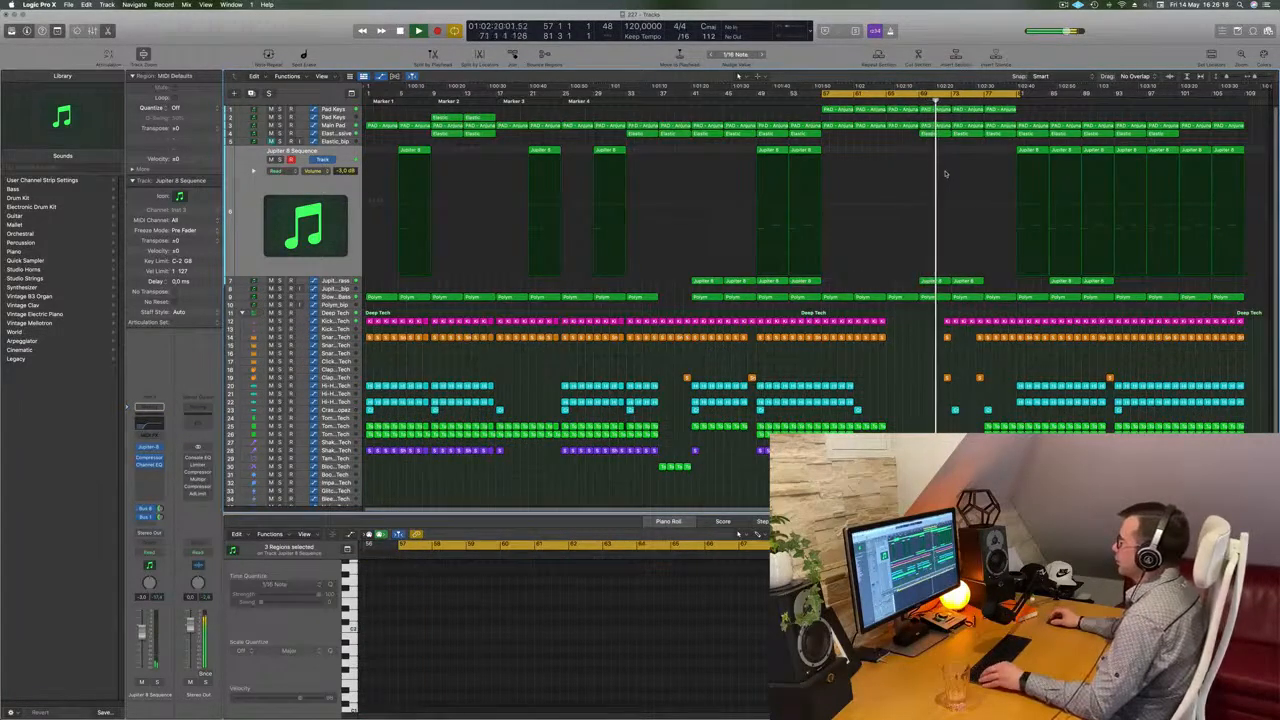
Delete the single clap region near bar 75
{"action": "scroll", "coordinate": [957, 339], "scroll_direction": "up", "scroll_amount": 3}
{"action": "scroll", "coordinate": [966, 215], "scroll_direction": "down", "scroll_amount": 3}
{"action": "scroll", "coordinate": [976, 225], "scroll_direction": "up", "scroll_amount": 2}
{"action": "scroll", "coordinate": [991, 245], "scroll_direction": "down", "scroll_amount": 3}
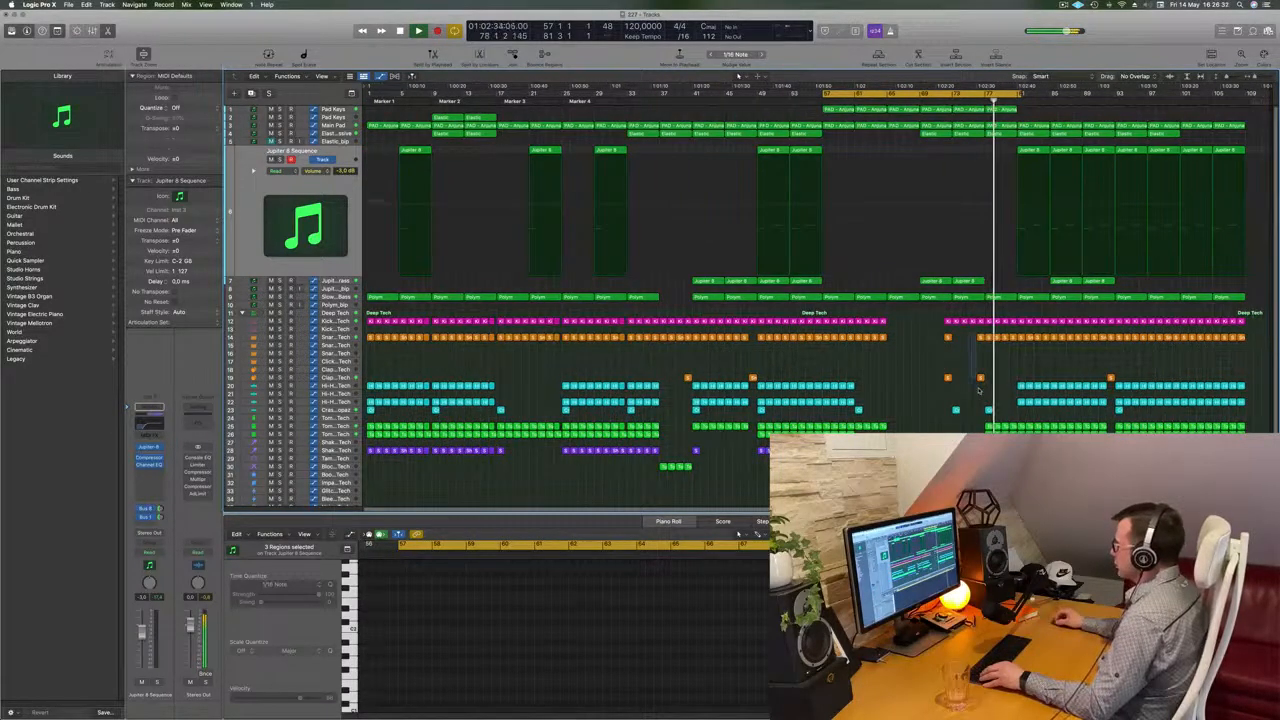
{"action": "left_click_drag", "start_coordinate": [979, 390], "coordinate": [979, 390]}
{"action": "key", "text": "Delete"}
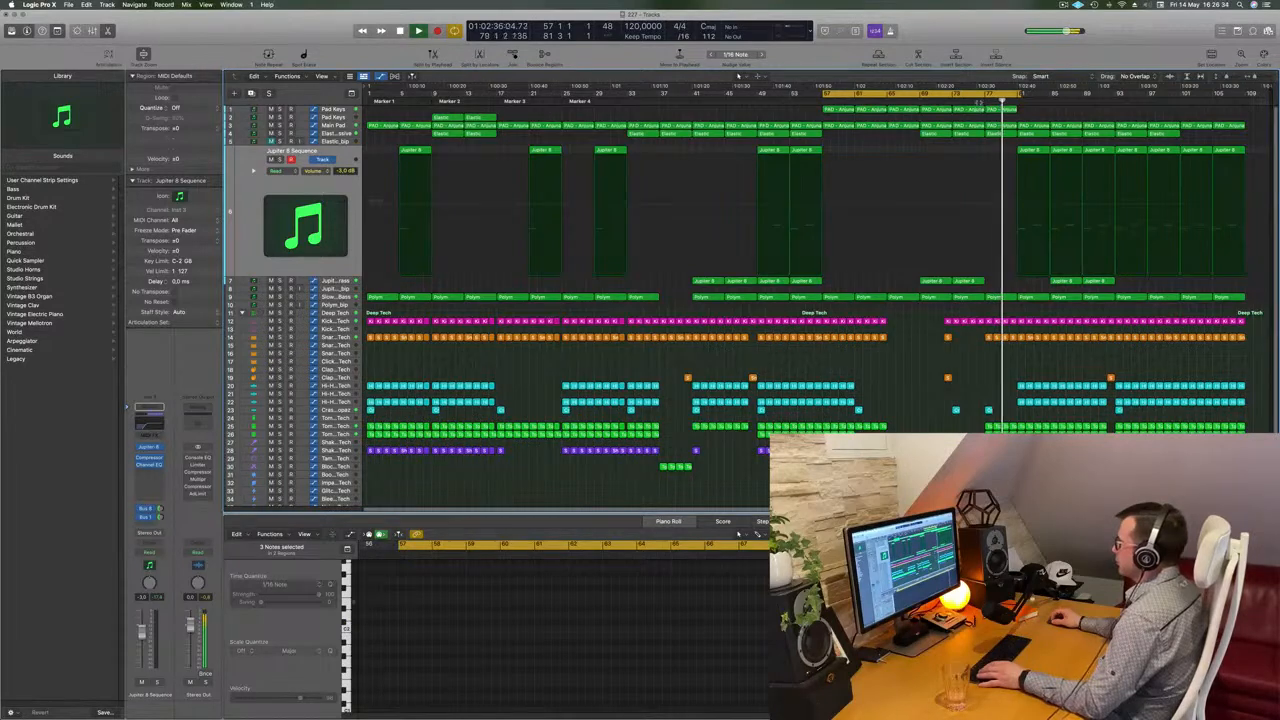
Select the kick region near bar 77 and play back the section from bar 57
{"action": "scroll", "coordinate": [998, 345], "scroll_direction": "up", "scroll_amount": 5}
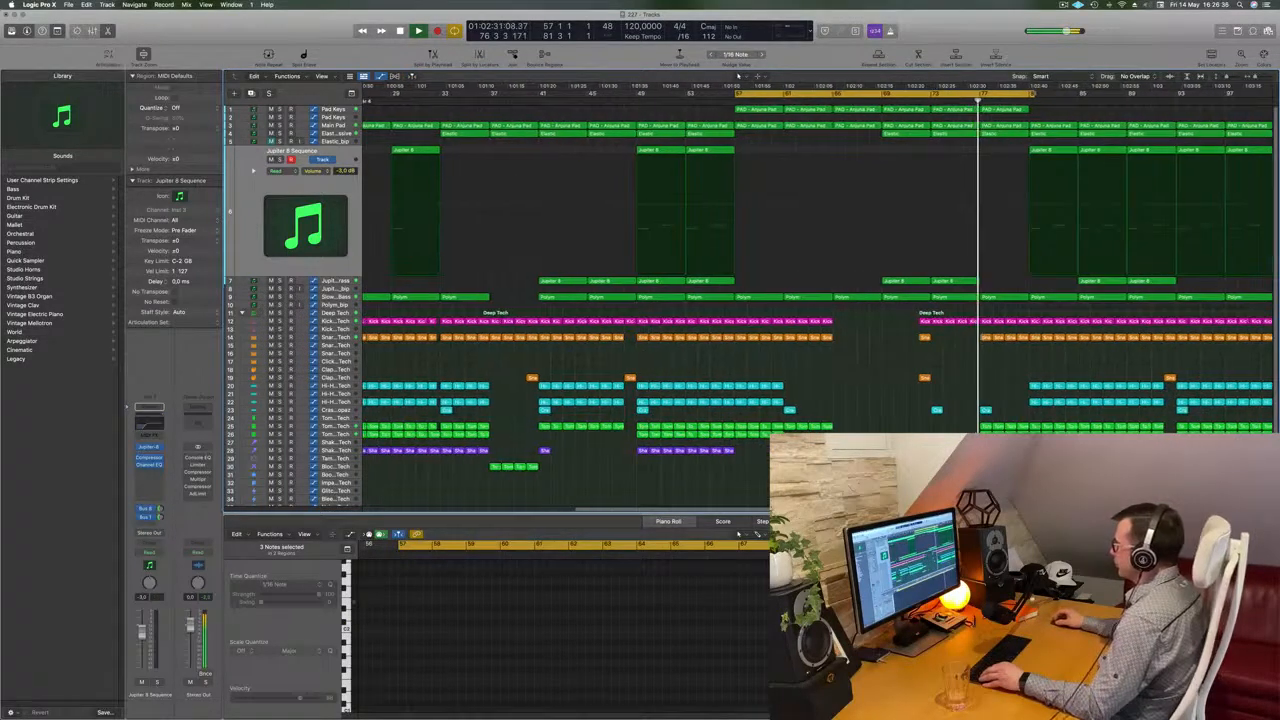
{"action": "left_click", "coordinate": [974, 322]}
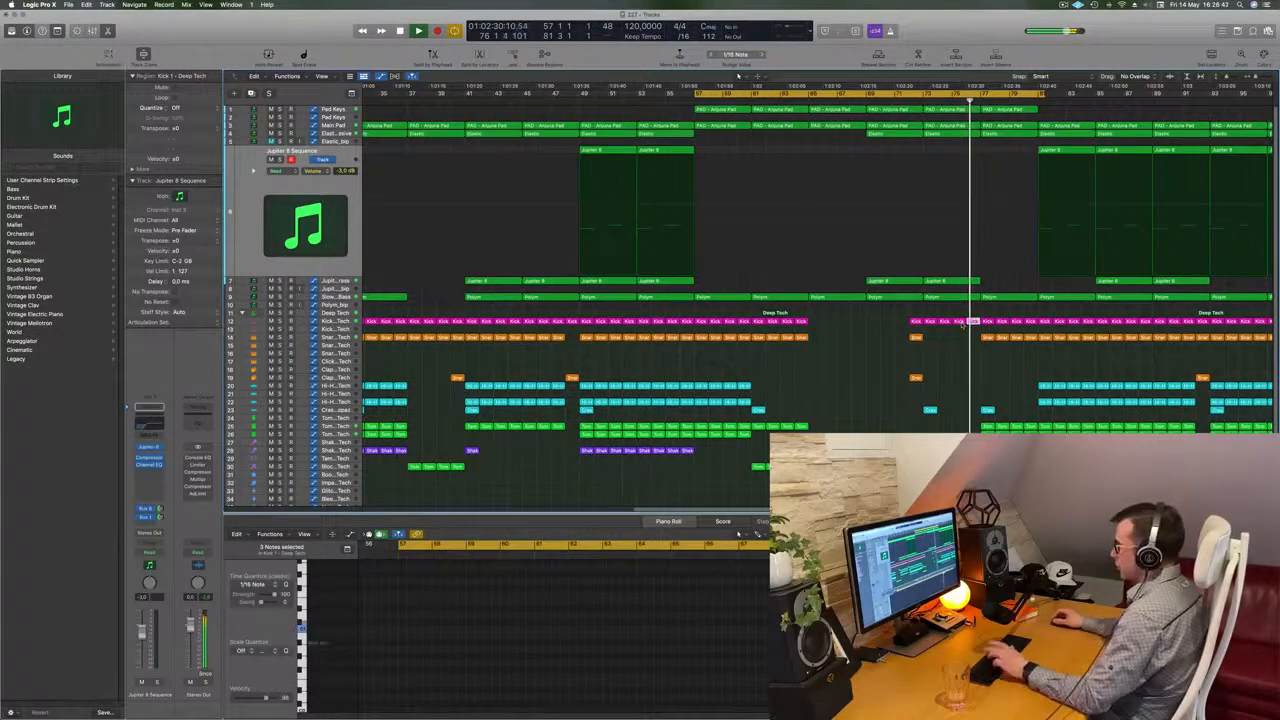
{"action": "scroll", "coordinate": [964, 330], "scroll_direction": "down", "scroll_amount": 5}
{"action": "scroll", "coordinate": [984, 340], "scroll_direction": "up", "scroll_amount": 4}
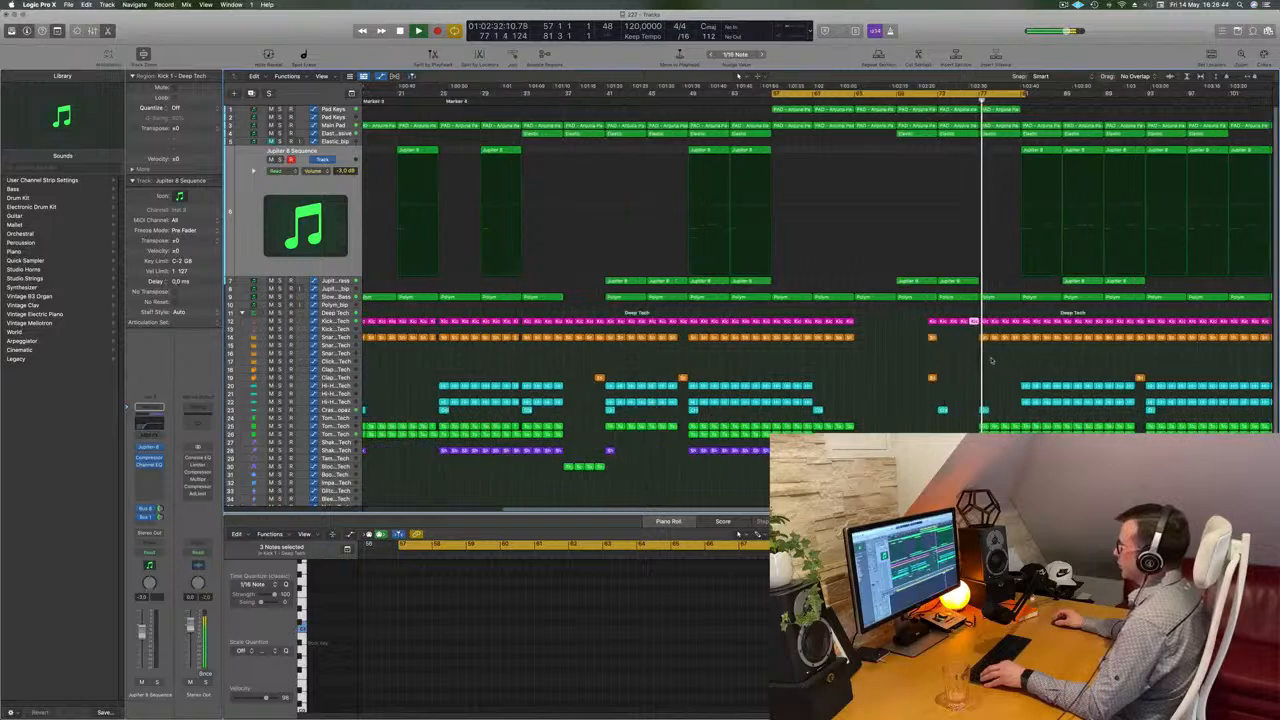
{"action": "scroll", "coordinate": [1035, 373], "scroll_direction": "down", "scroll_amount": 3}
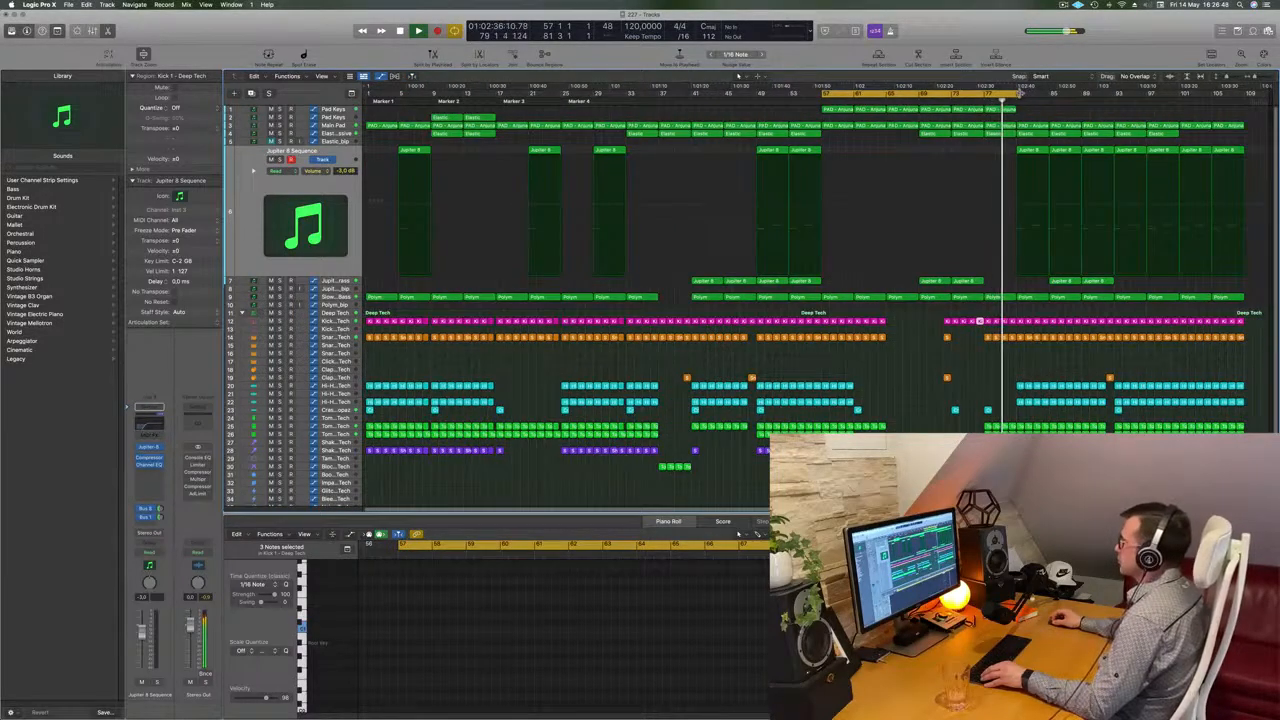
{"action": "left_click_drag", "start_coordinate": [1020, 93], "coordinate": [1016, 93]}
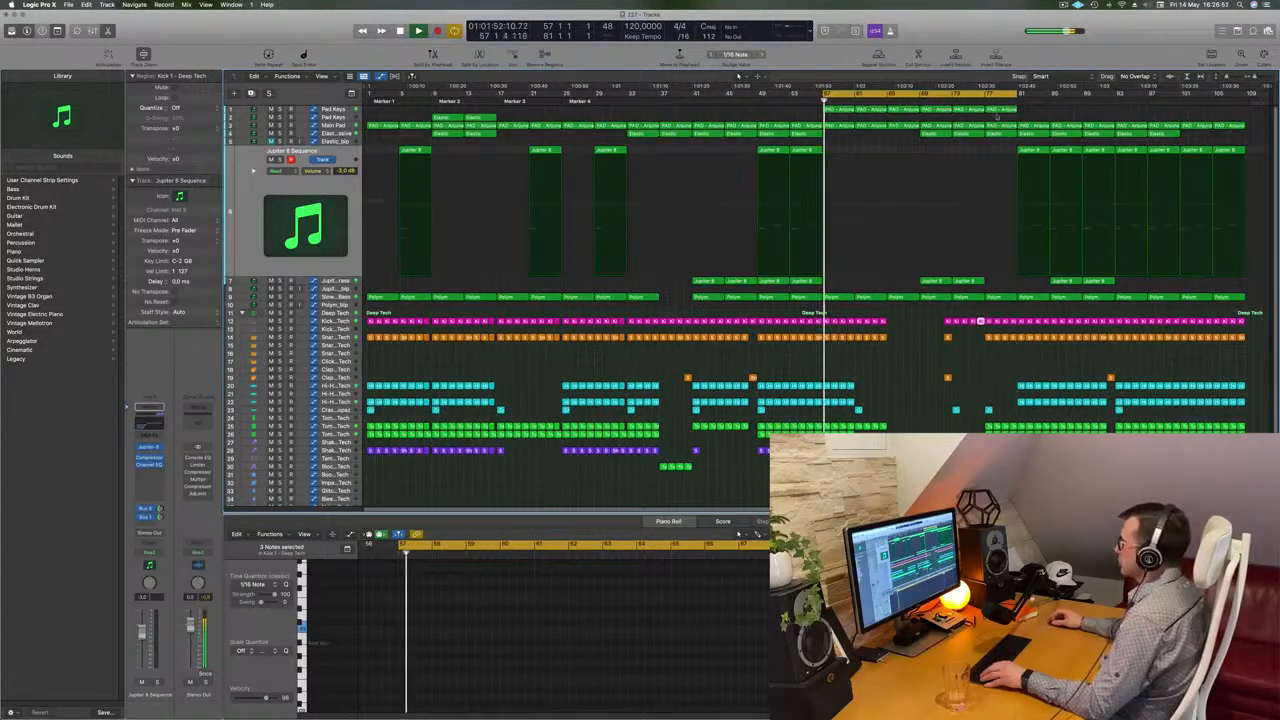
{"action": "key", "text": "shift+space"}
Delete the narrow slice of regions selected around bar 81 across the drum tracks
{"action": "scroll", "coordinate": [1037, 385], "scroll_direction": "up", "scroll_amount": 1}
{"action": "key", "text": "super+Right"}
{"action": "key", "text": "super+Right"}
{"action": "key", "text": "super+Right"}
{"action": "key", "text": "super+Right"}
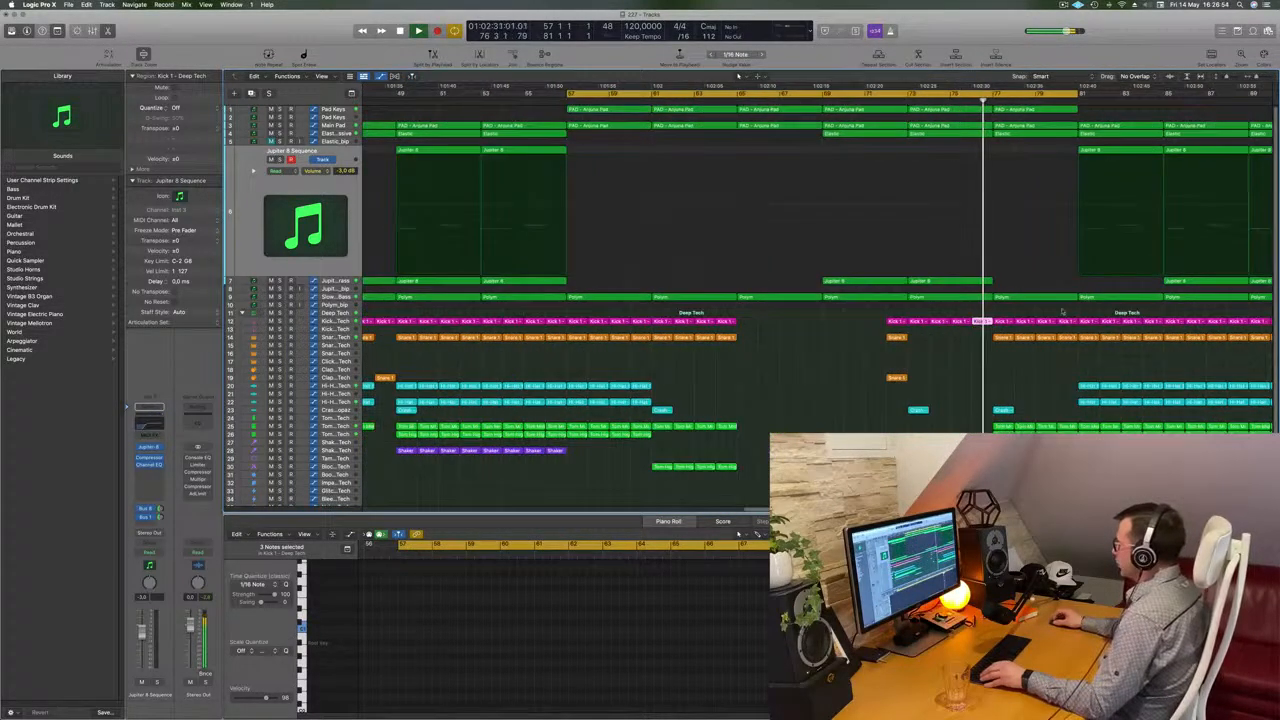
{"action": "left_click_drag", "start_coordinate": [1071, 309], "coordinate": [1069, 438]}
{"action": "key", "text": "Delete"}
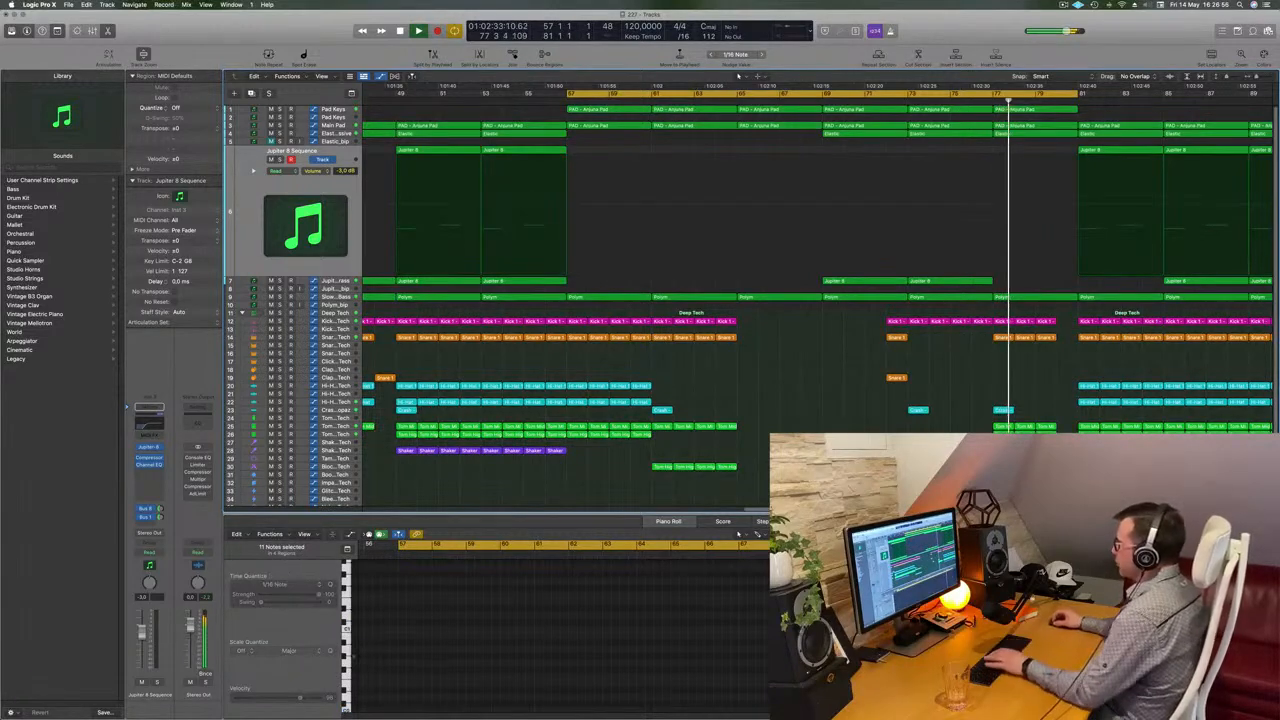
Split the Polym region near bar 79, choosing to split notes crossing the split point, and delete the selected part
{"action": "left_click", "coordinate": [1061, 299], "text": "super"}
{"action": "left_click", "coordinate": [1058, 299], "text": "super"}
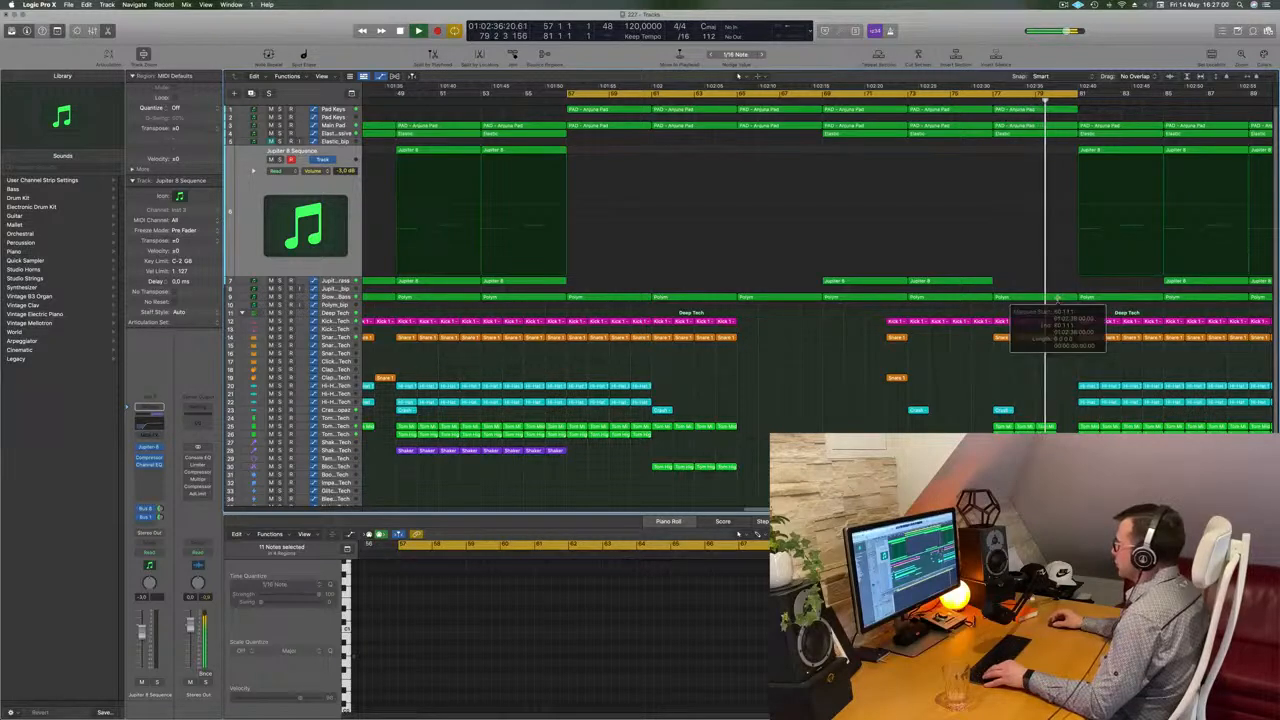
{"action": "left_click", "coordinate": [1056, 302]}
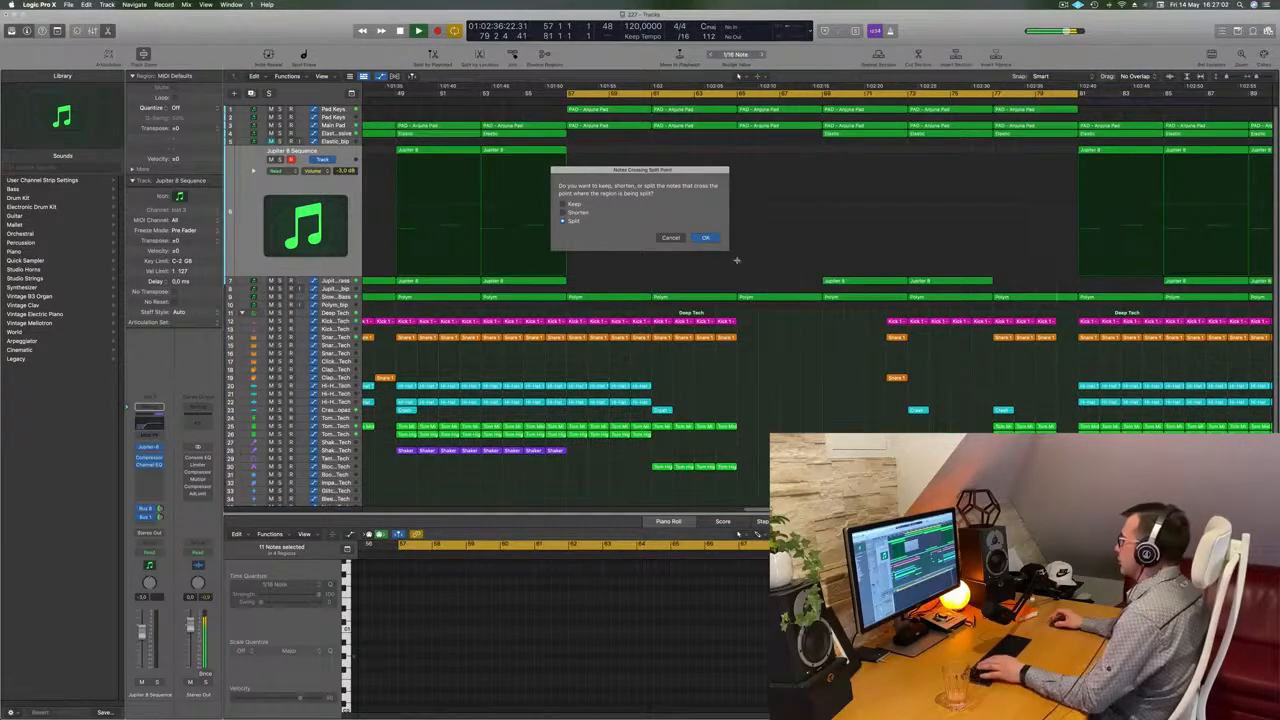
{"action": "left_click", "coordinate": [710, 240]}
{"action": "key", "text": "BackSpace"}
Audition the Elastic track regions around bar 80 by playing back the arrangement
{"action": "left_click", "coordinate": [1036, 100]}
{"action": "scroll", "coordinate": [1038, 101], "scroll_direction": "down", "scroll_amount": 5}
{"action": "scroll", "coordinate": [1040, 101], "scroll_direction": "down", "scroll_amount": 2}
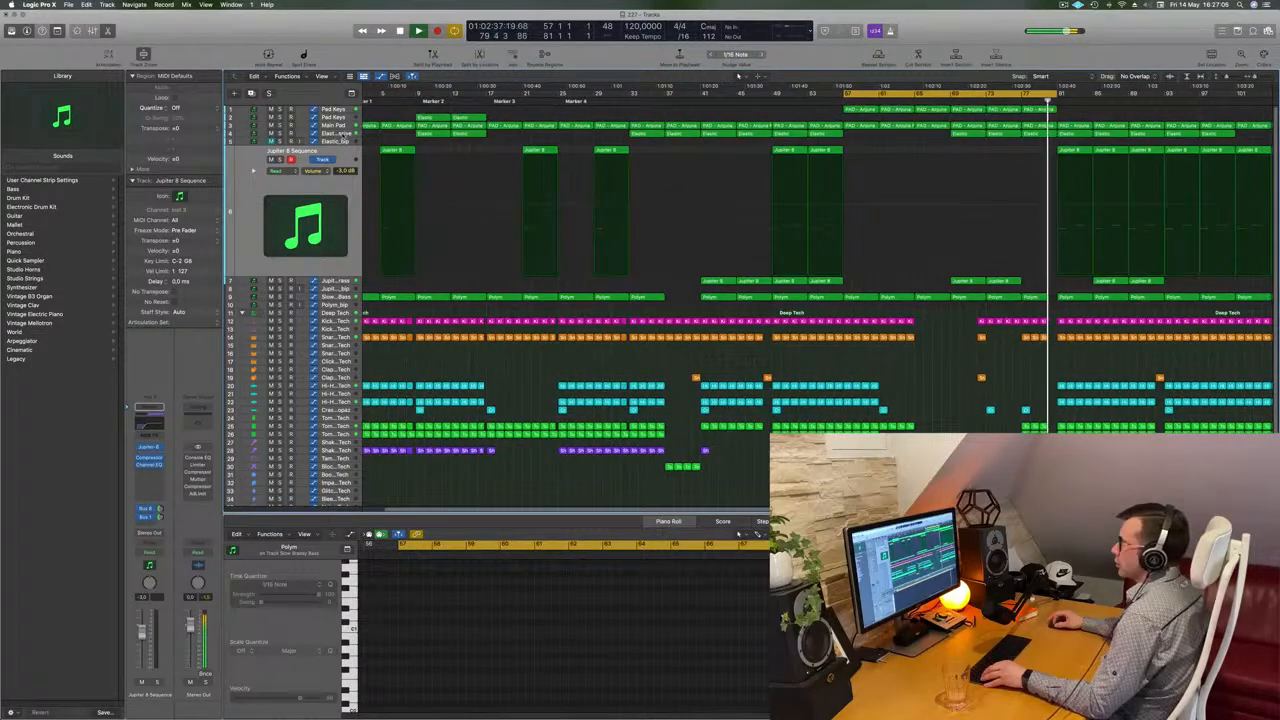
{"action": "left_click", "coordinate": [345, 134]}
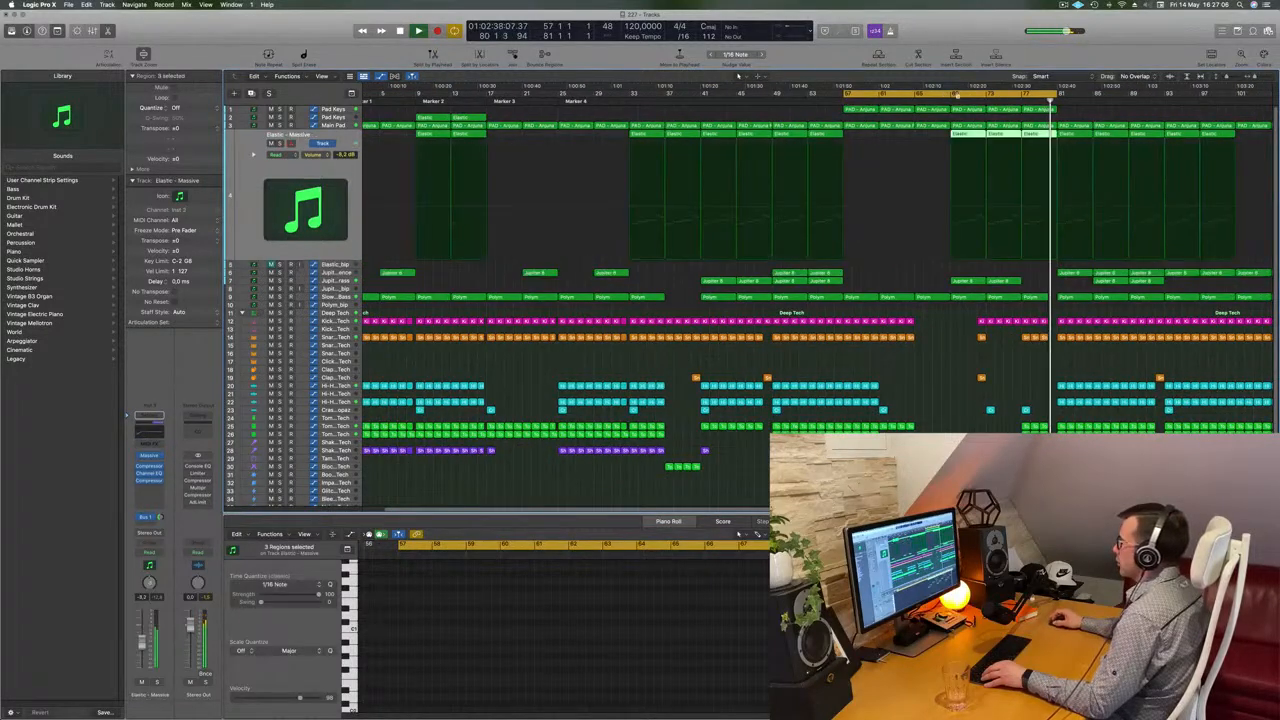
{"action": "left_click", "coordinate": [1012, 101]}
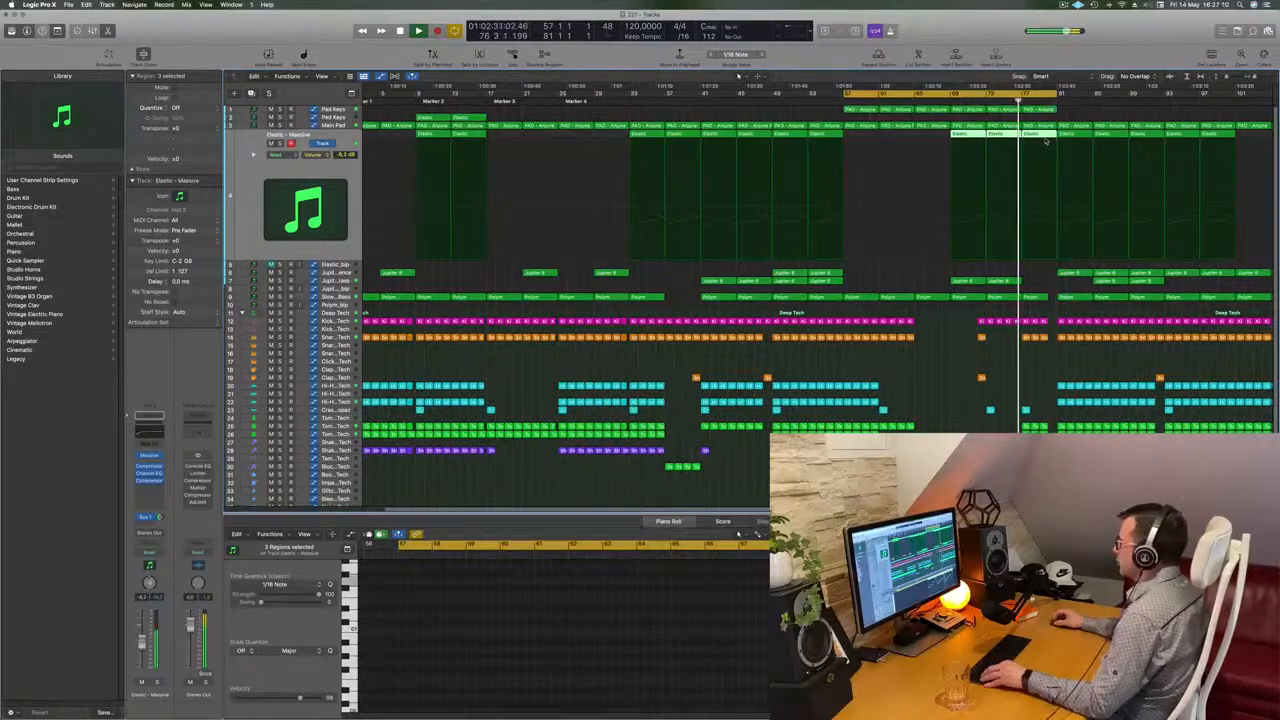
{"action": "scroll", "coordinate": [1046, 141], "scroll_direction": "up", "scroll_amount": 5}
{"action": "scroll", "coordinate": [1214, 154], "scroll_direction": "right", "scroll_amount": 4}
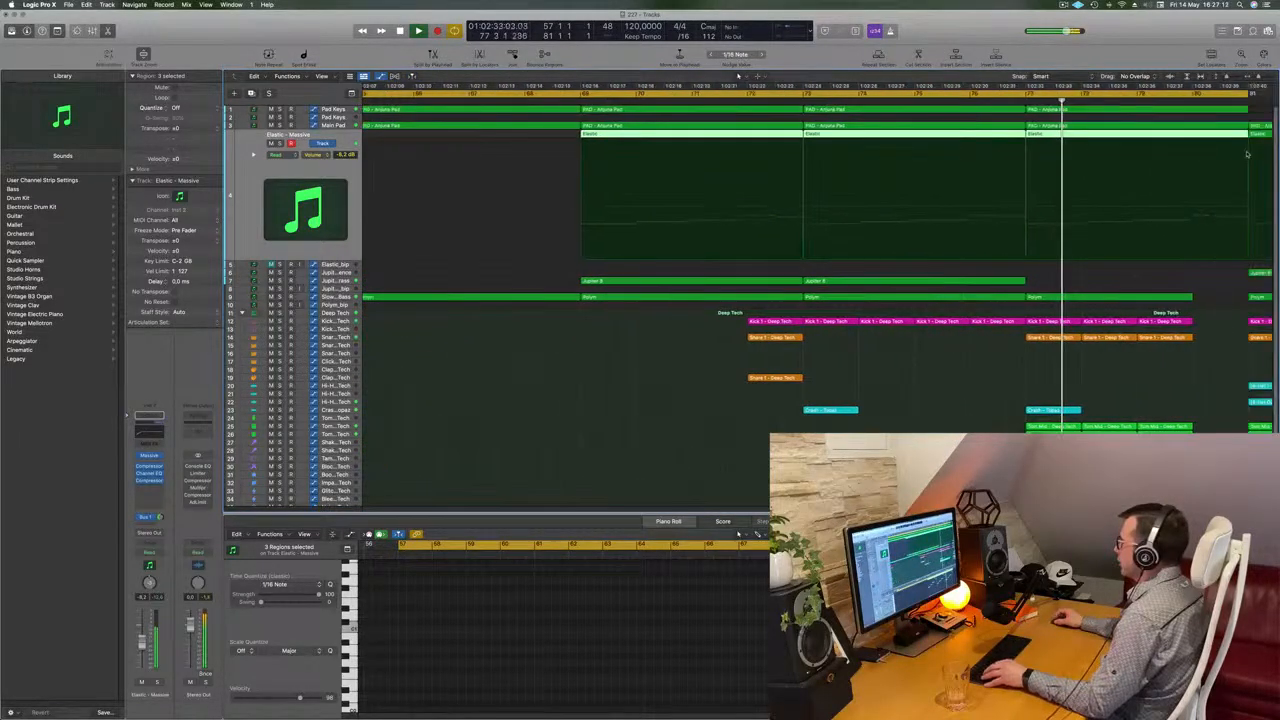
{"action": "scroll", "coordinate": [1150, 145], "scroll_direction": "right", "scroll_amount": 4}
{"action": "left_click", "coordinate": [1049, 134]}
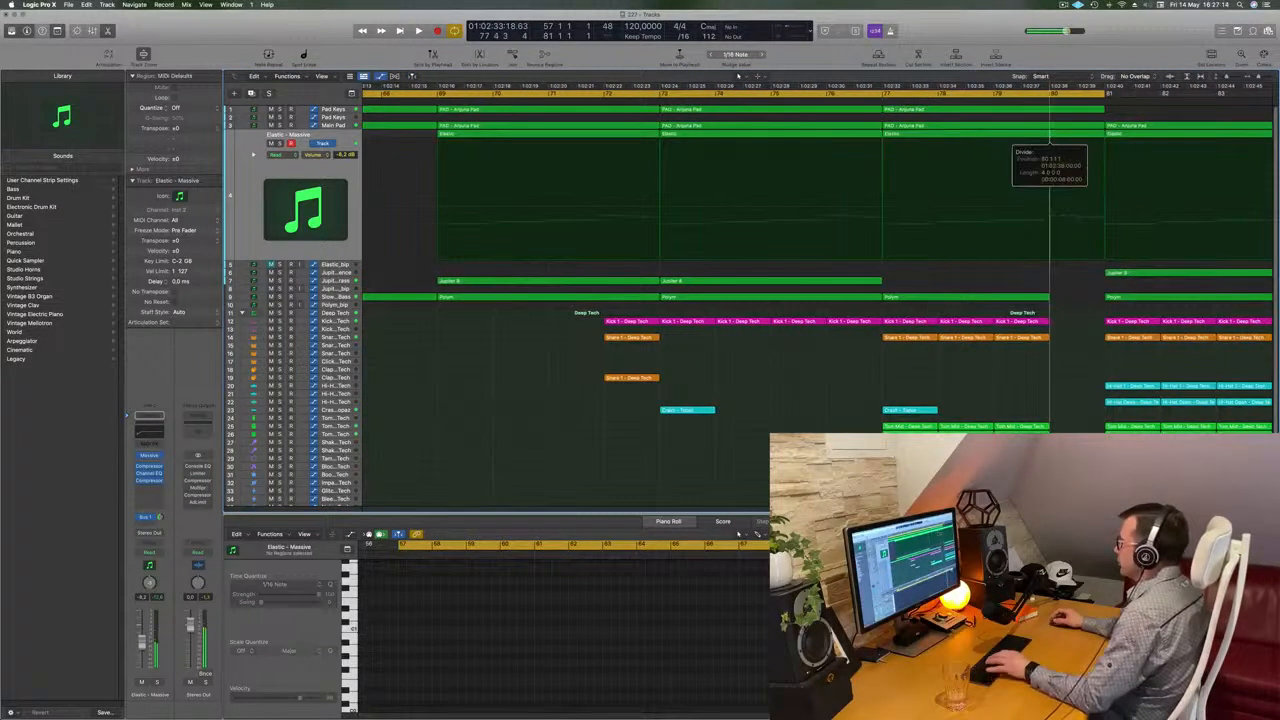
{"action": "scroll", "coordinate": [1049, 135], "scroll_direction": "down", "scroll_amount": 5}
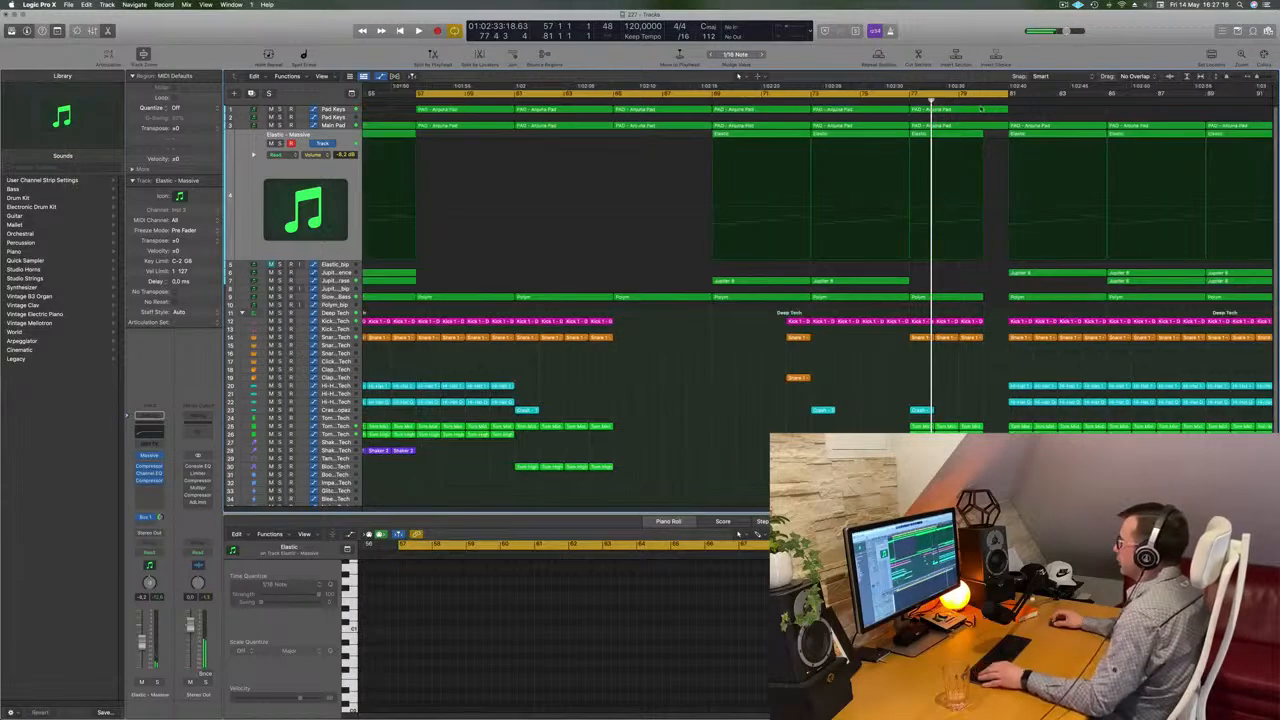
{"action": "key", "text": "space"}
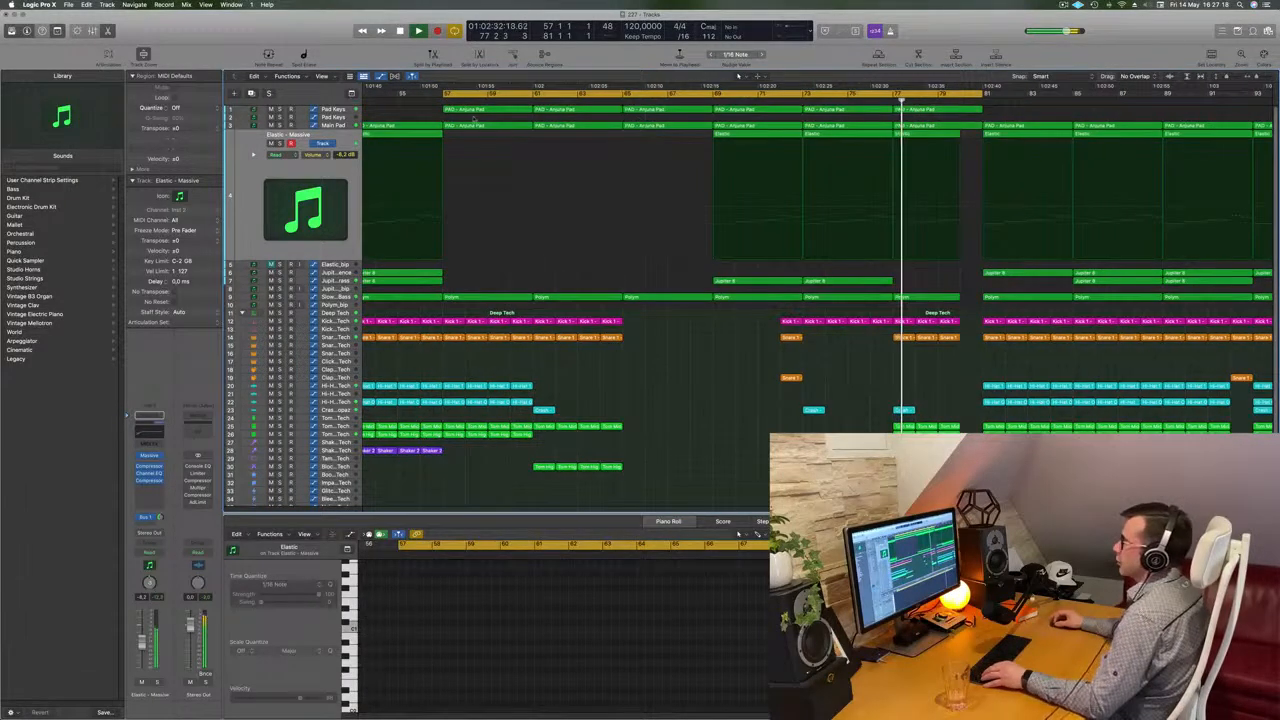
Solo and unsolo the Main Pad track, and select the Pad Keys track above it
{"action": "left_click", "coordinate": [271, 128]}
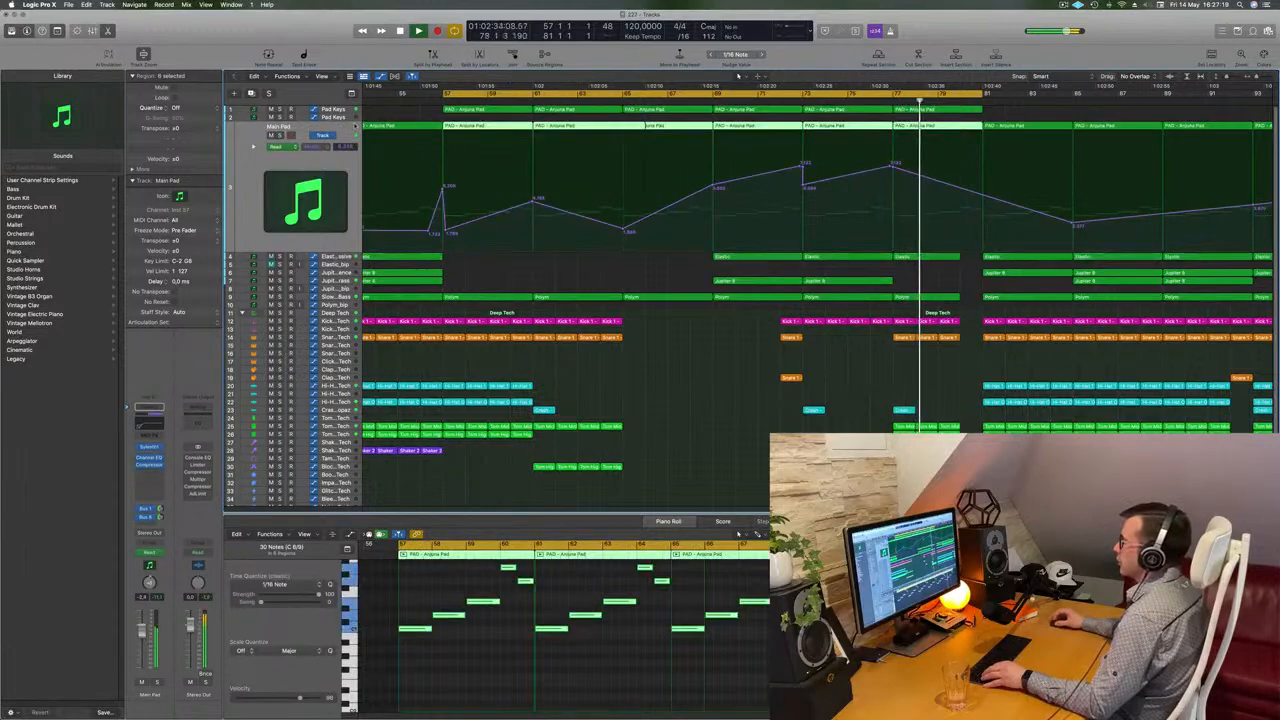
{"action": "left_click", "coordinate": [279, 135]}
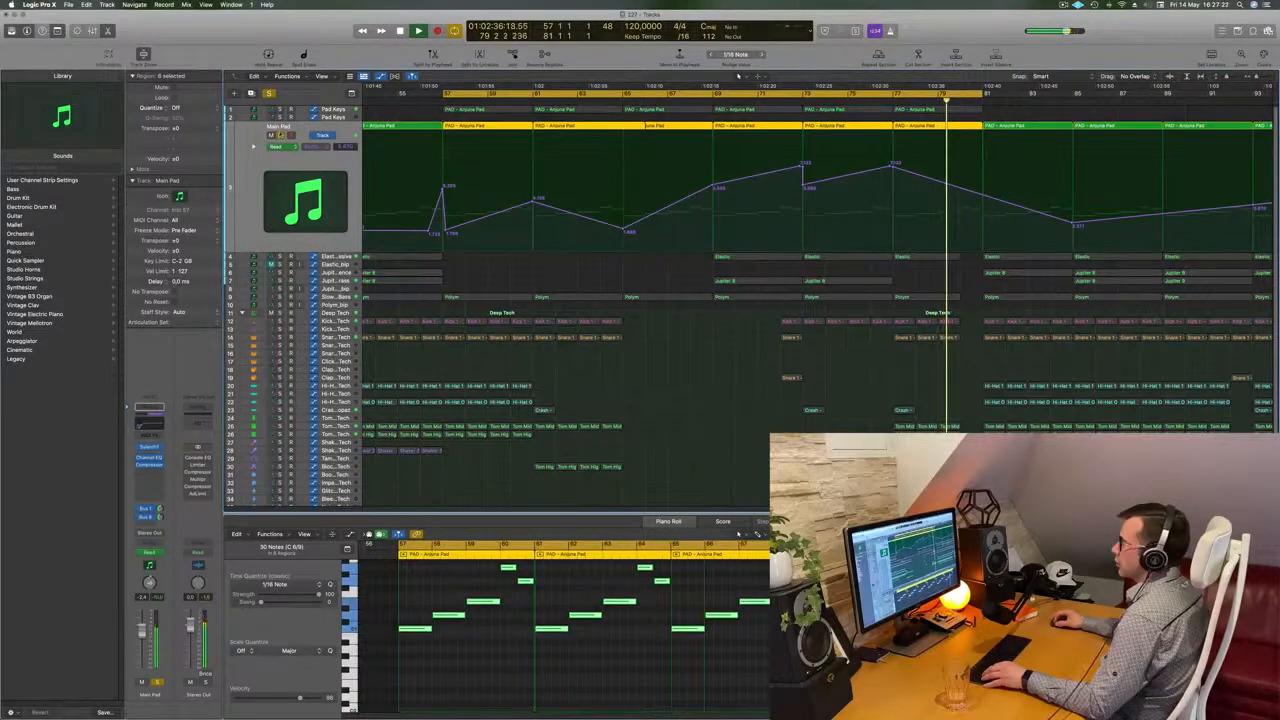
{"action": "key", "text": "s"}
{"action": "key", "text": "Up"}
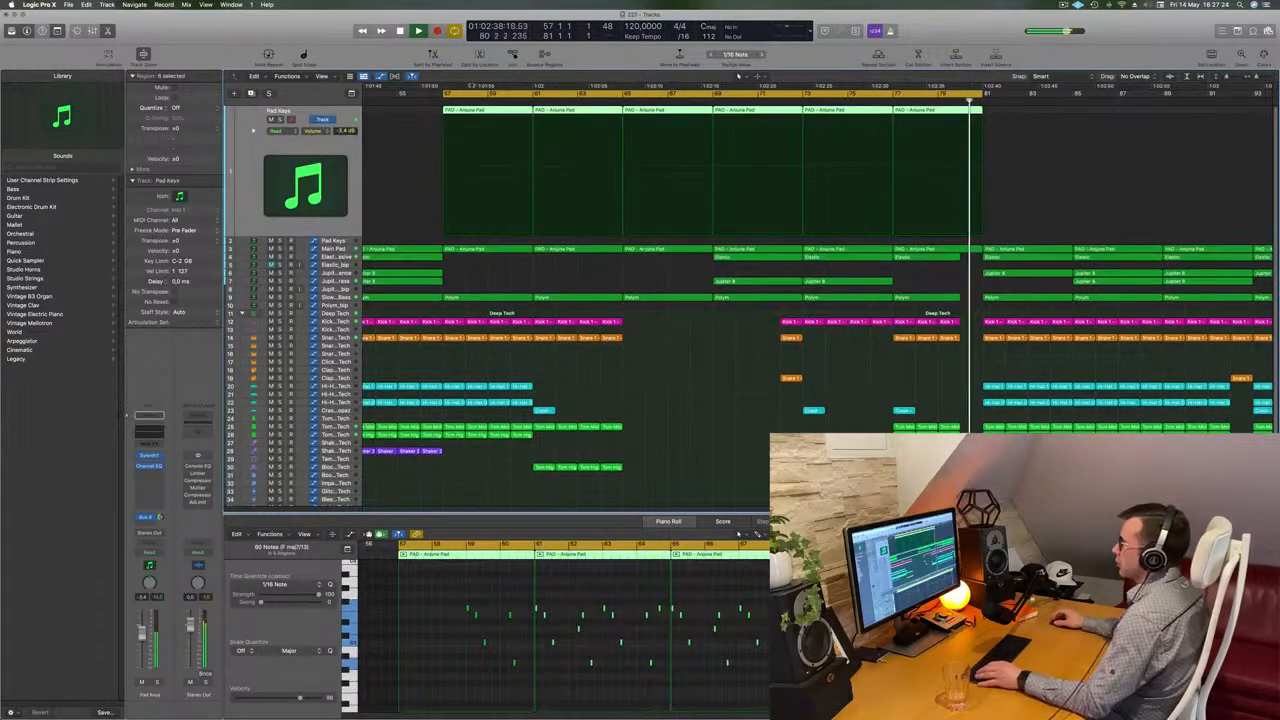
Set a cycle range starting at about bar 81 and extending to about bar 93
{"action": "key", "text": "super+Left"}
{"action": "key", "text": "super+Left"}
{"action": "key", "text": "super+Left"}
{"action": "key", "text": "super+Left"}
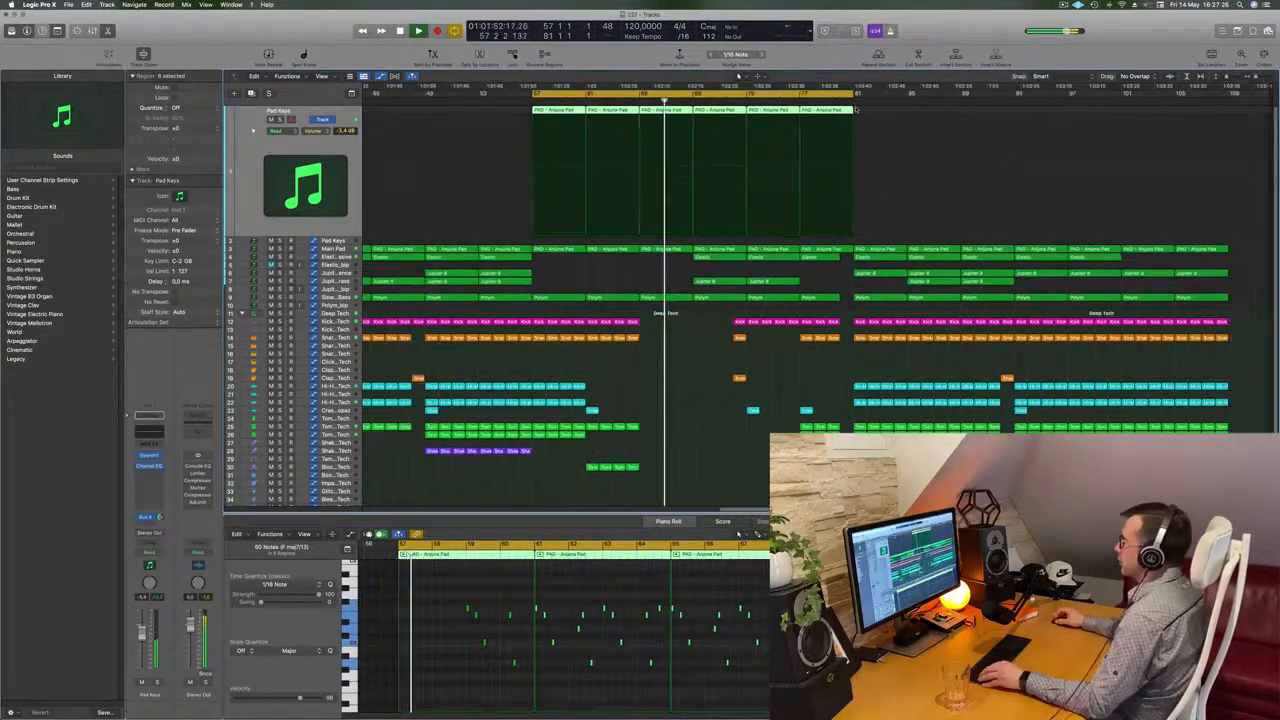
{"action": "left_click", "coordinate": [957, 102]}
{"action": "left_click_drag", "start_coordinate": [908, 93], "coordinate": [1137, 108]}
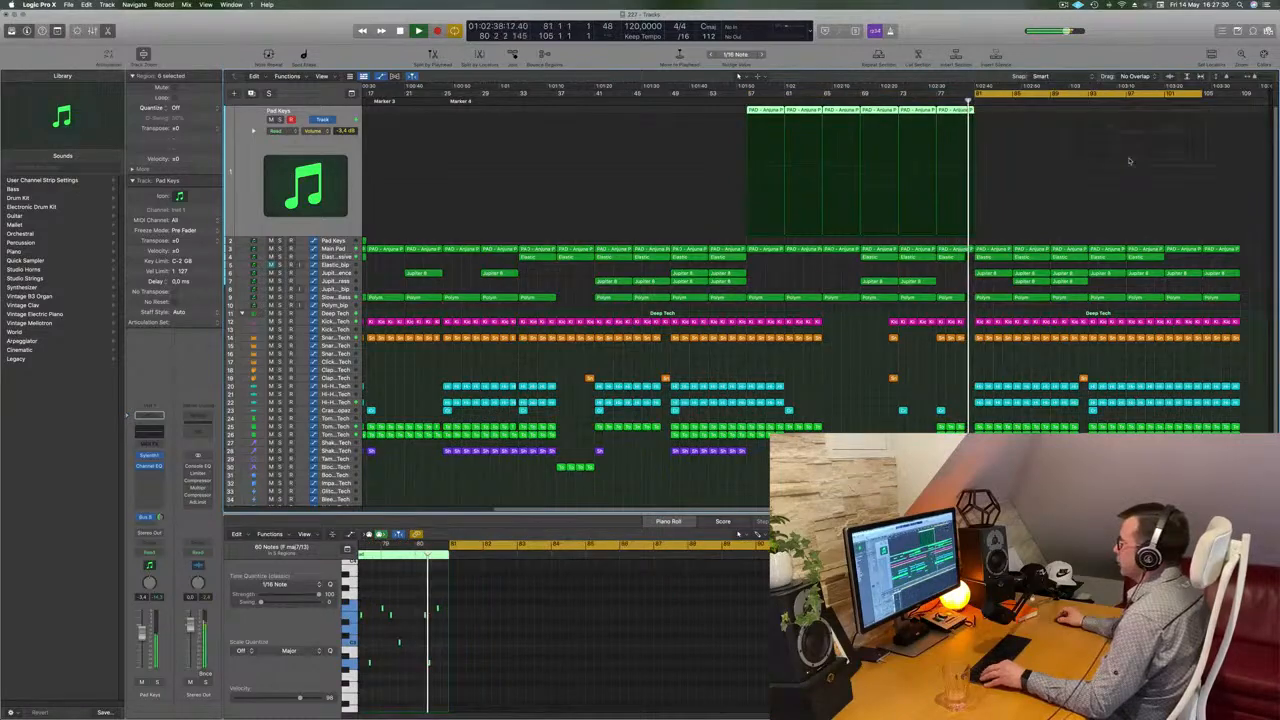
Play back and audition the cycled section starting at bar 81
{"action": "key", "text": "super+Right"}
{"action": "key", "text": "super+Right"}
{"action": "scroll", "coordinate": [1174, 197], "scroll_direction": "right", "scroll_amount": 5}
{"action": "key", "text": "super+Left"}
{"action": "key", "text": "super+Left"}
{"action": "key", "text": "super+Left"}
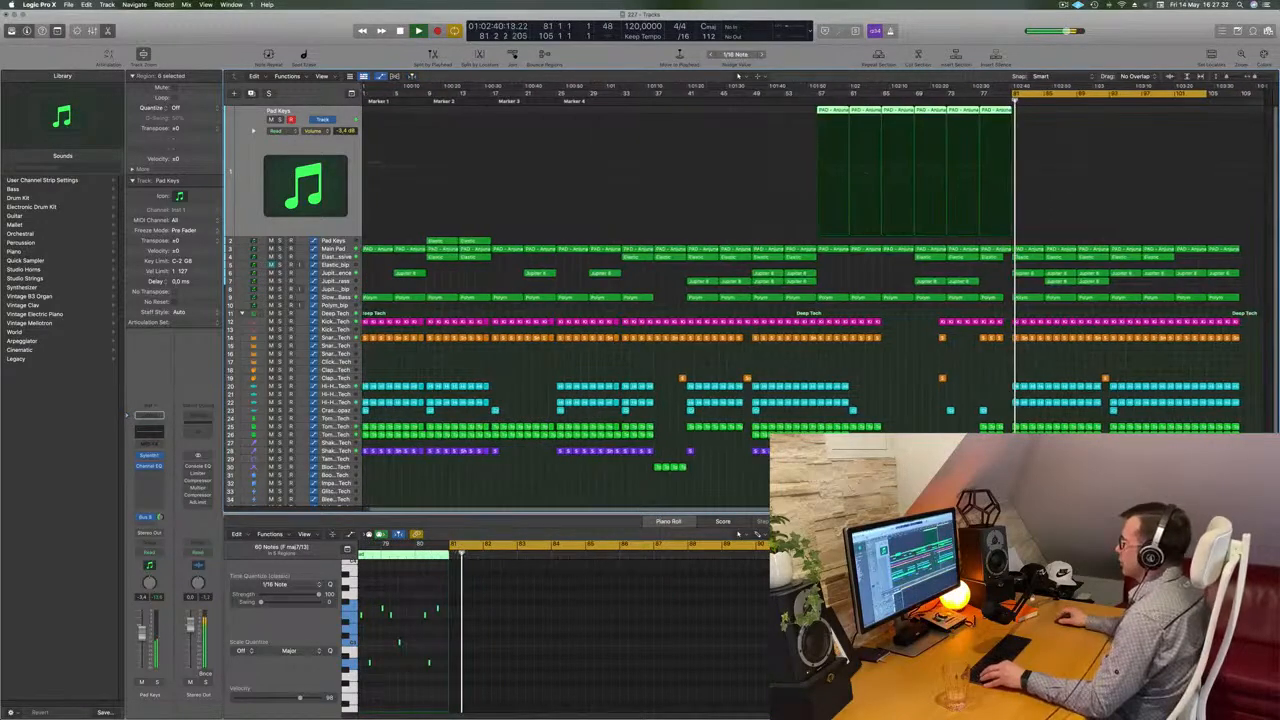
{"action": "key", "text": "super+Right"}
{"action": "key", "text": "super+Right"}
{"action": "key", "text": "super+Right"}
{"action": "key", "text": "super+Right"}
{"action": "scroll", "coordinate": [1150, 276], "scroll_direction": "right", "scroll_amount": 6}
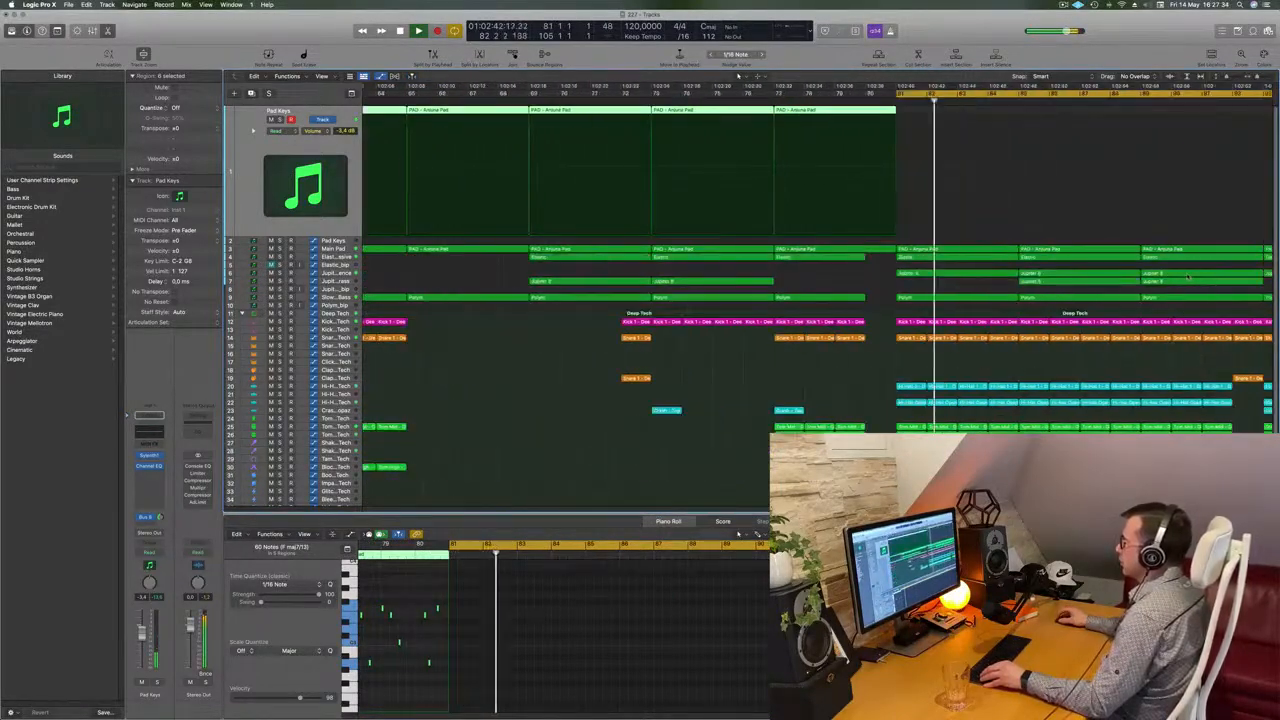
{"action": "scroll", "coordinate": [1188, 275], "scroll_direction": "right", "scroll_amount": 4}
{"action": "key", "text": "super+Left"}
{"action": "key", "text": "super+Left"}
{"action": "key", "text": "super+Left"}
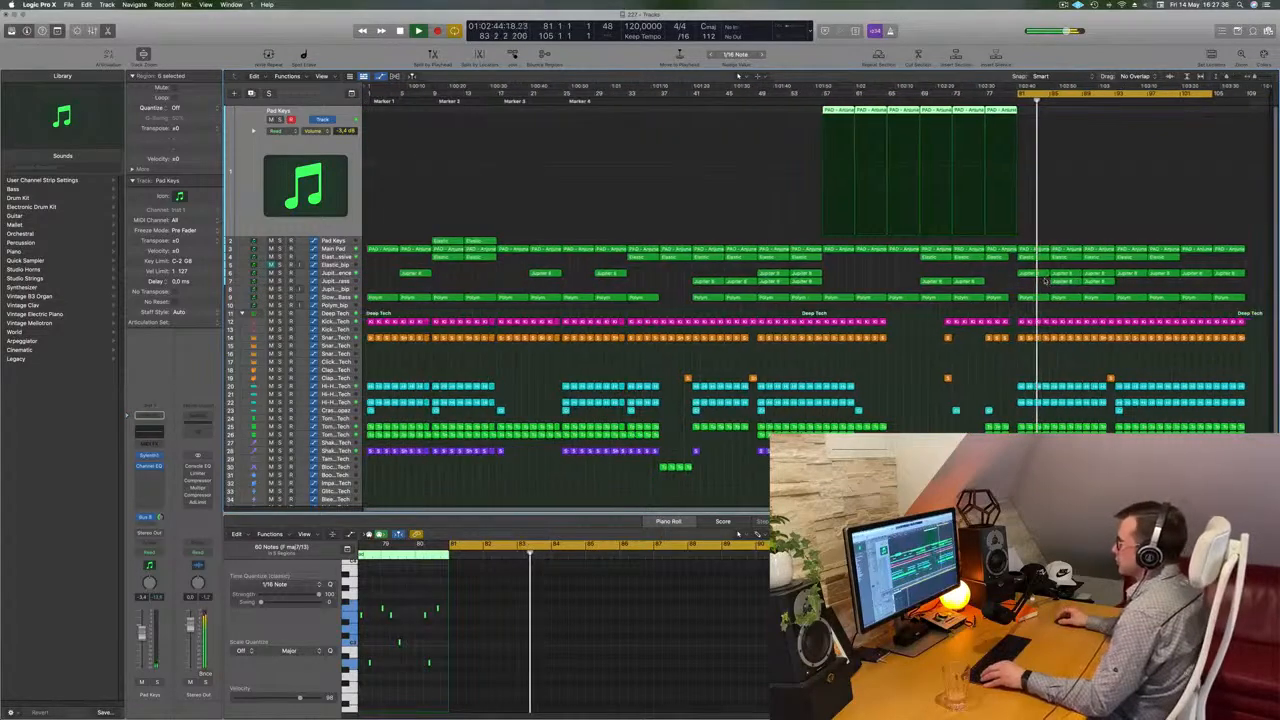
{"action": "key", "text": "super+Right"}
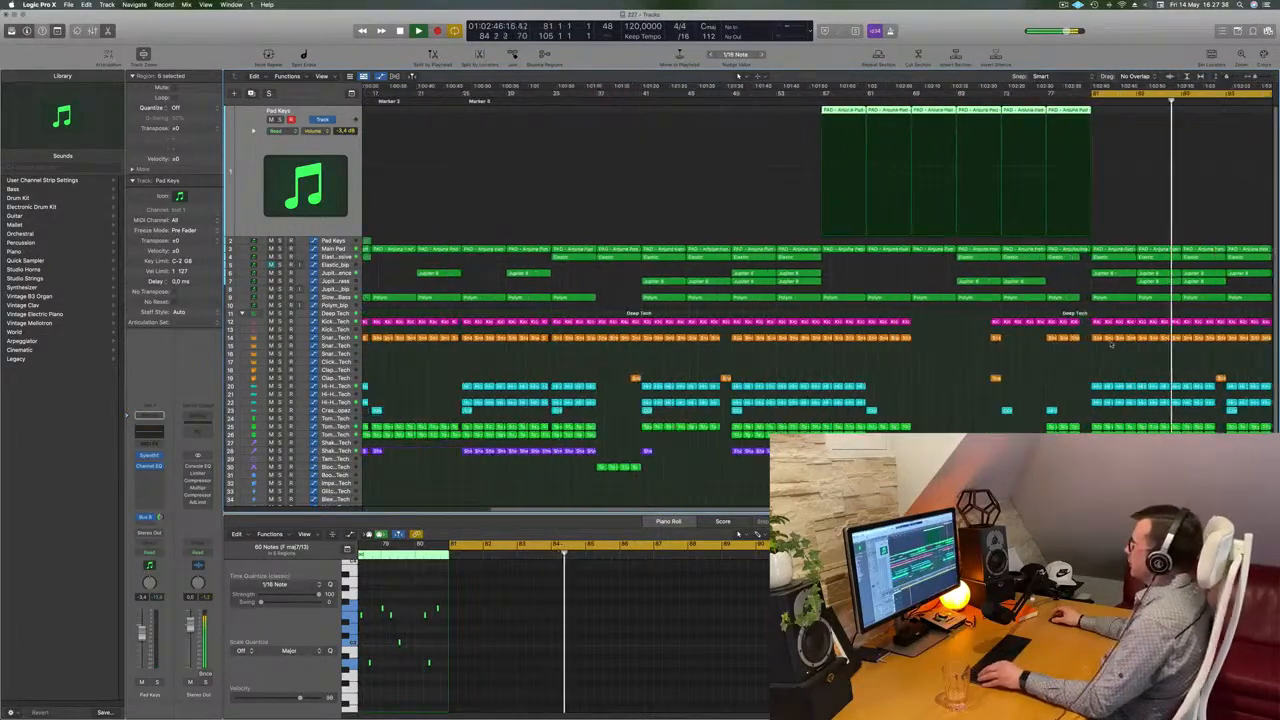
{"action": "key", "text": "super+Left"}
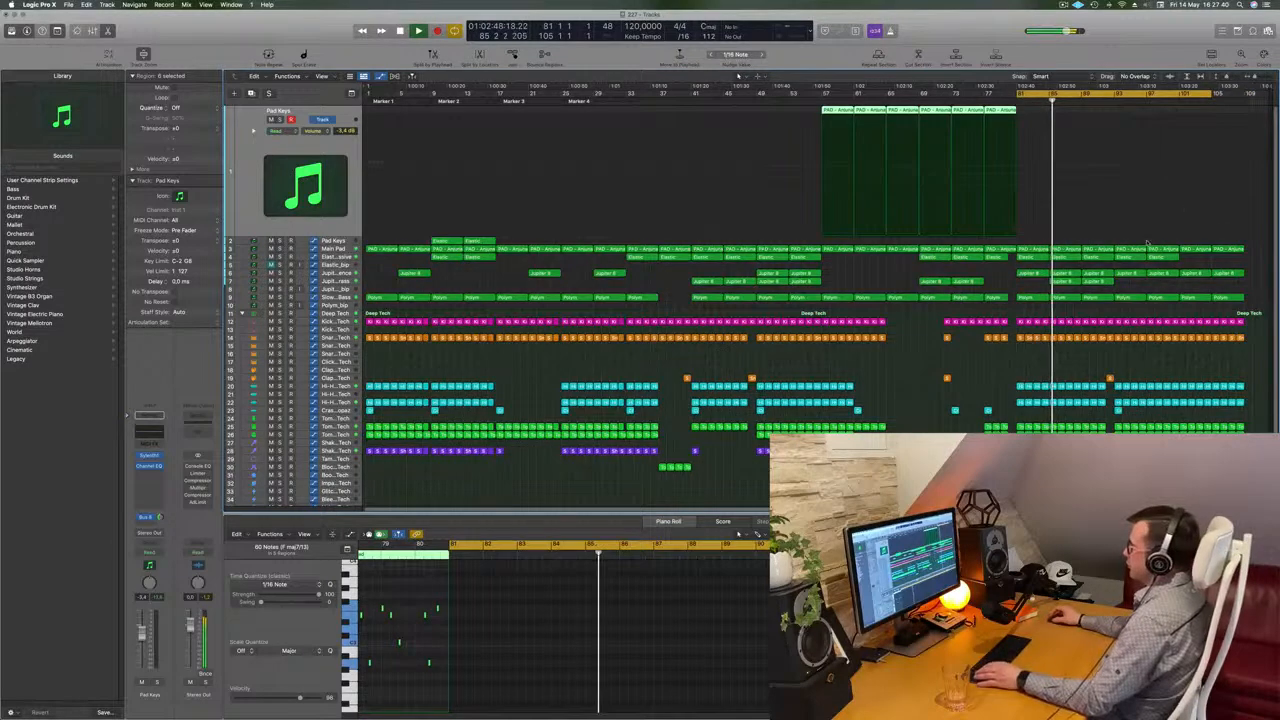
{"action": "key", "text": "space"}
{"action": "key", "text": "space"}
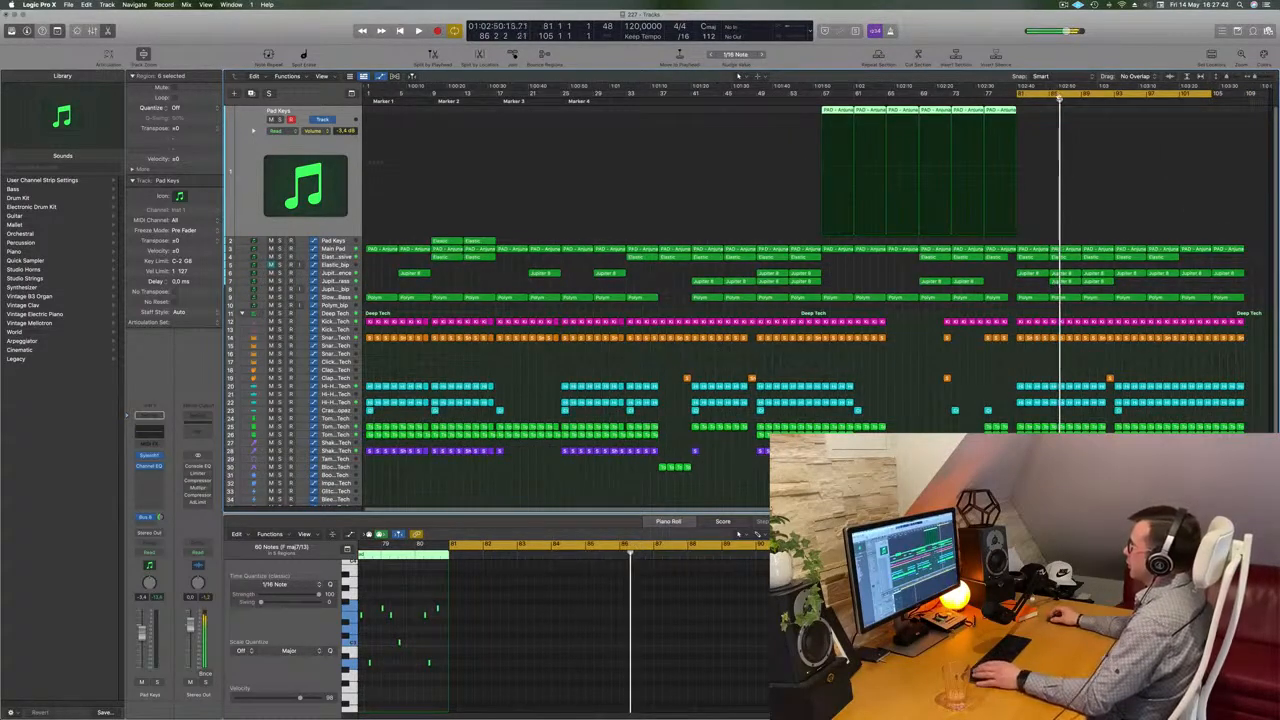
Shorten the cycle range to about bars 81 to 85, select all regions inside it and play it
{"action": "left_click_drag", "start_coordinate": [1208, 93], "coordinate": [1050, 94]}
{"action": "key", "text": "ctrl+super+r"}
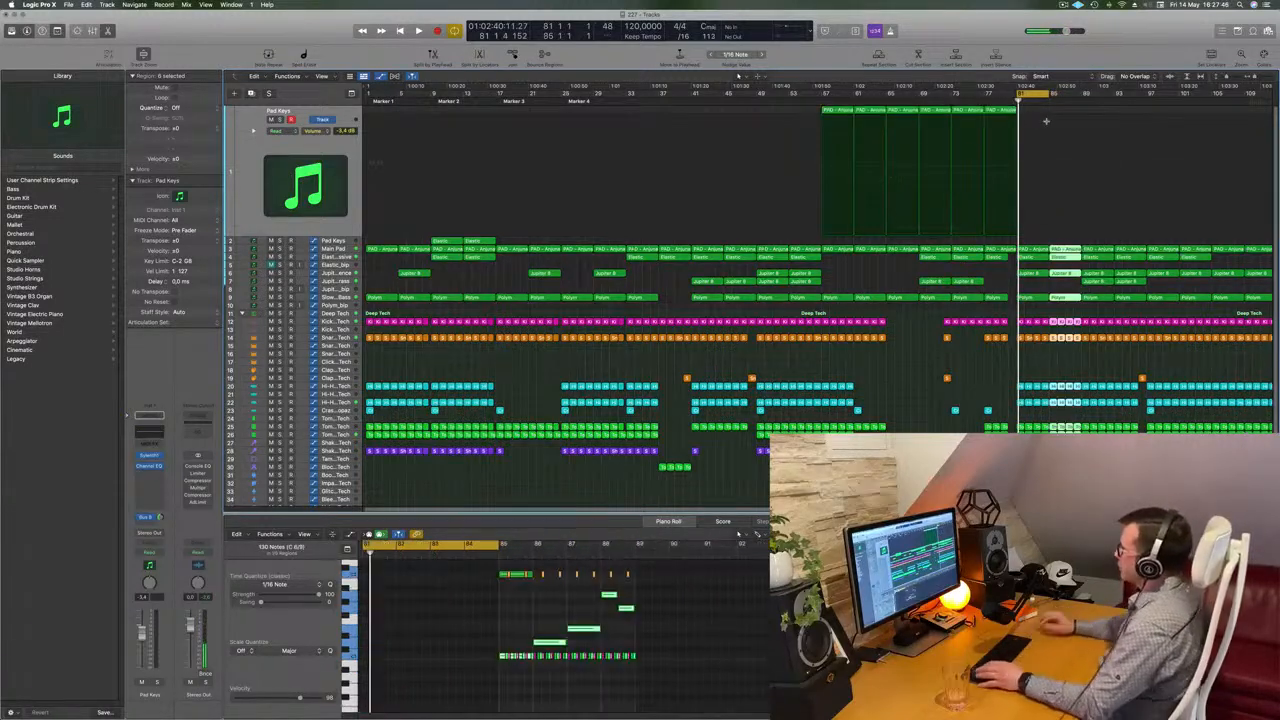
{"action": "key", "text": "space"}
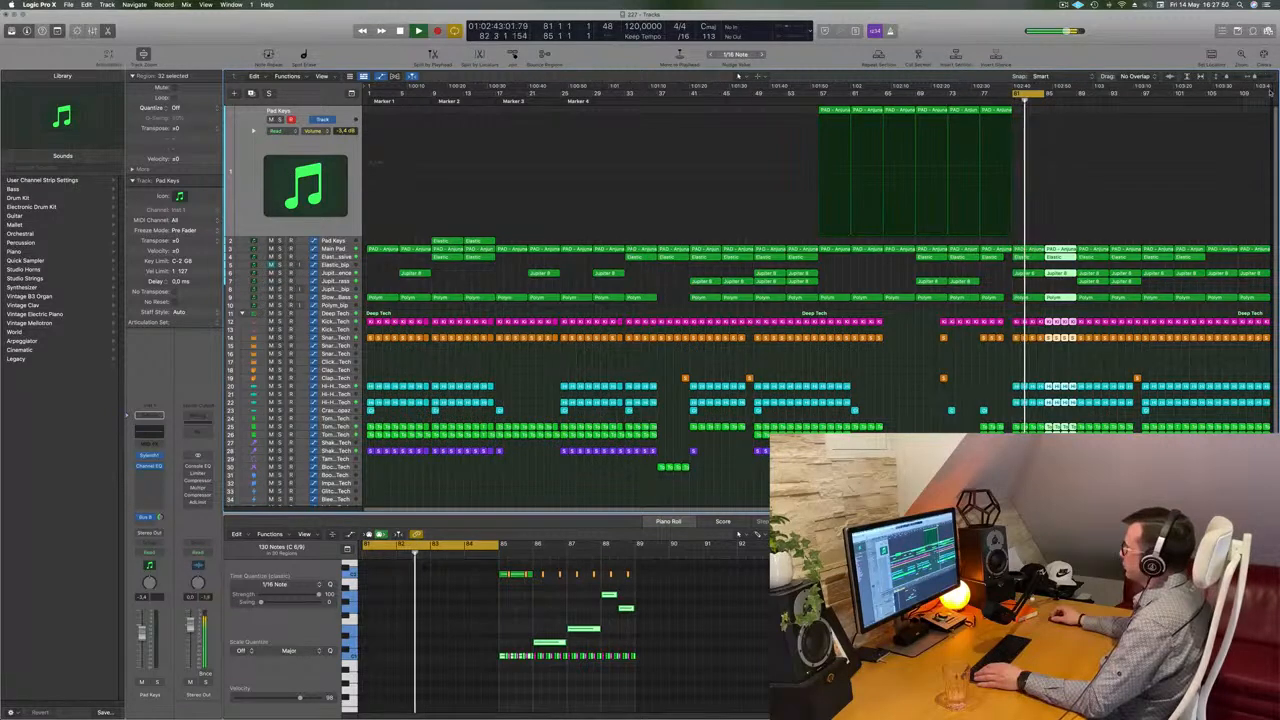
Deselect all regions in the arrangement
{"action": "scroll", "coordinate": [1271, 92], "scroll_direction": "right", "scroll_amount": 3}
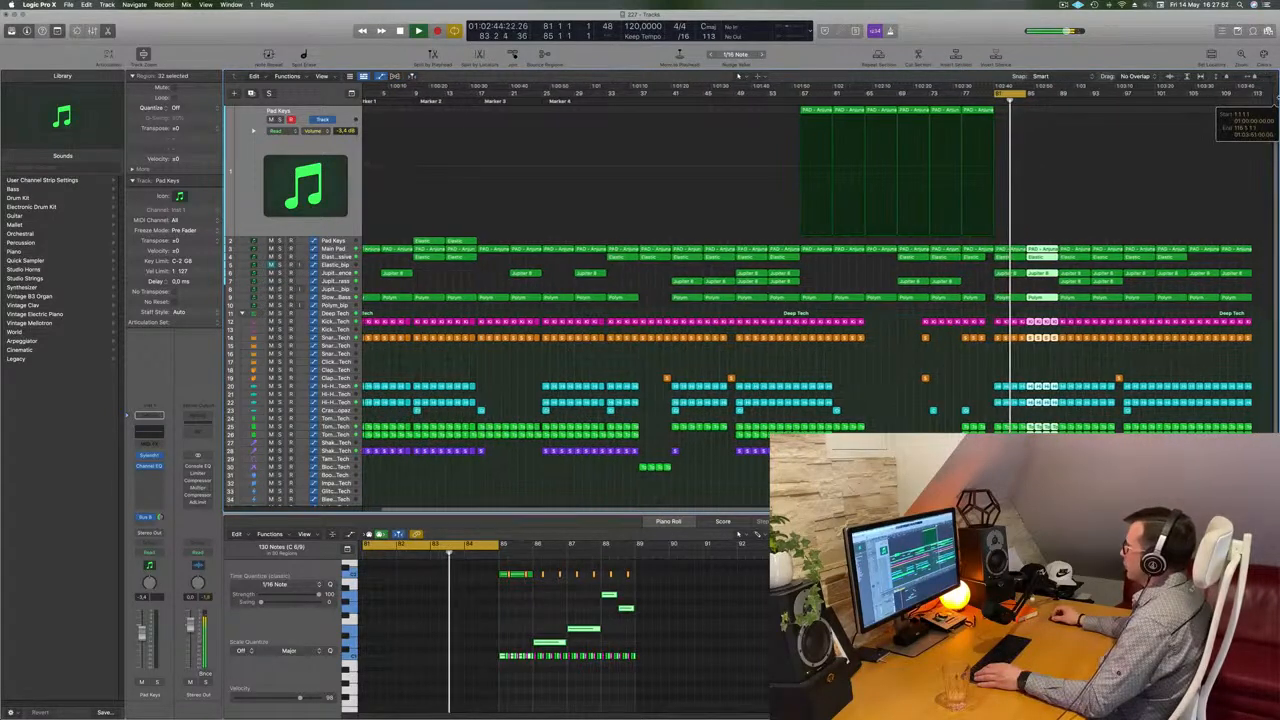
{"action": "scroll", "coordinate": [1272, 96], "scroll_direction": "right", "scroll_amount": 10}
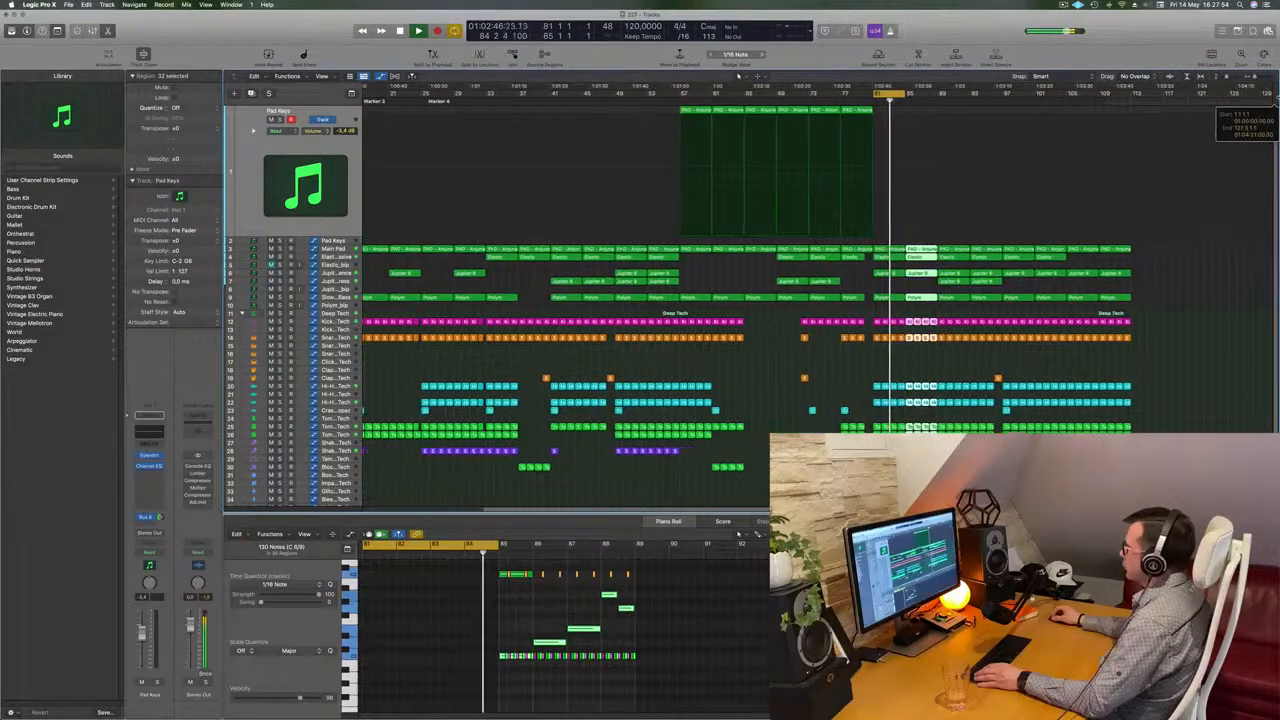
{"action": "scroll", "coordinate": [1272, 96], "scroll_direction": "right", "scroll_amount": 9}
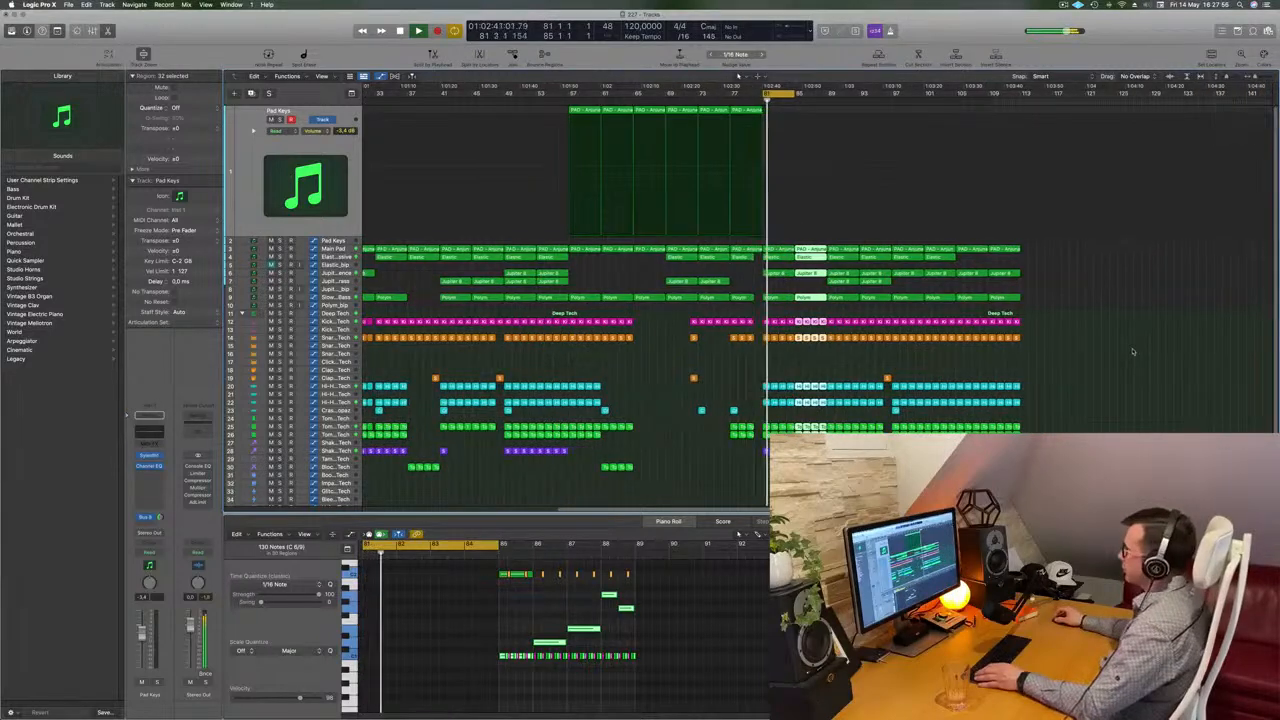
{"action": "key", "text": "super+Right"}
{"action": "left_click", "coordinate": [836, 355]}
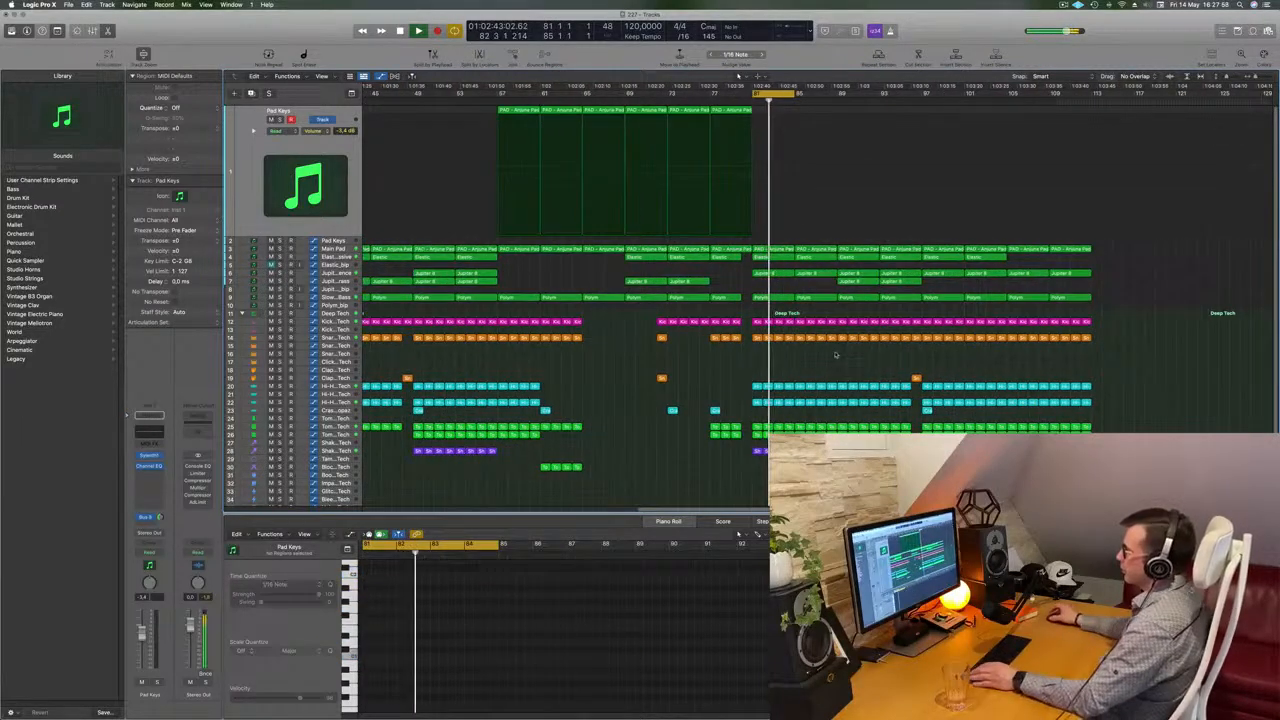
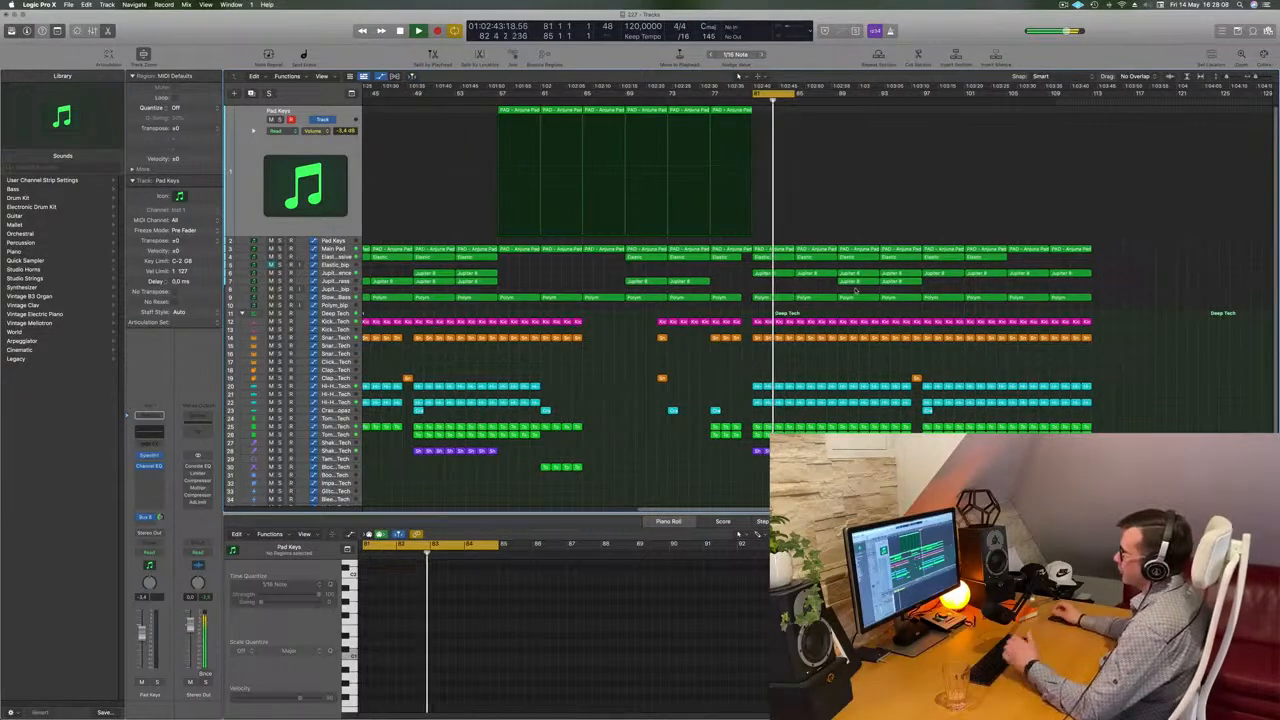
Select the Elastic – Massive track and replace its instrument with the CS-80V2 synth in stereo
{"action": "left_click", "coordinate": [897, 283]}
{"action": "left_click_drag", "start_coordinate": [855, 285], "coordinate": [943, 288]}
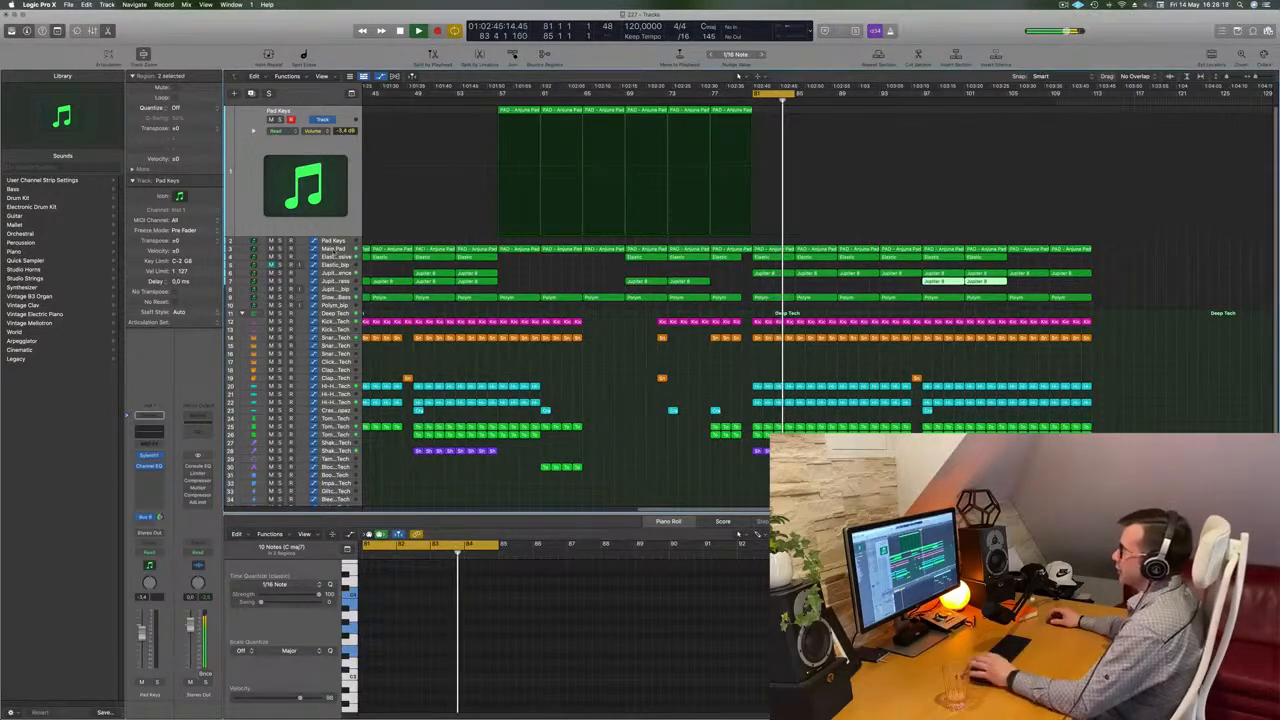
{"action": "left_click", "coordinate": [334, 250]}
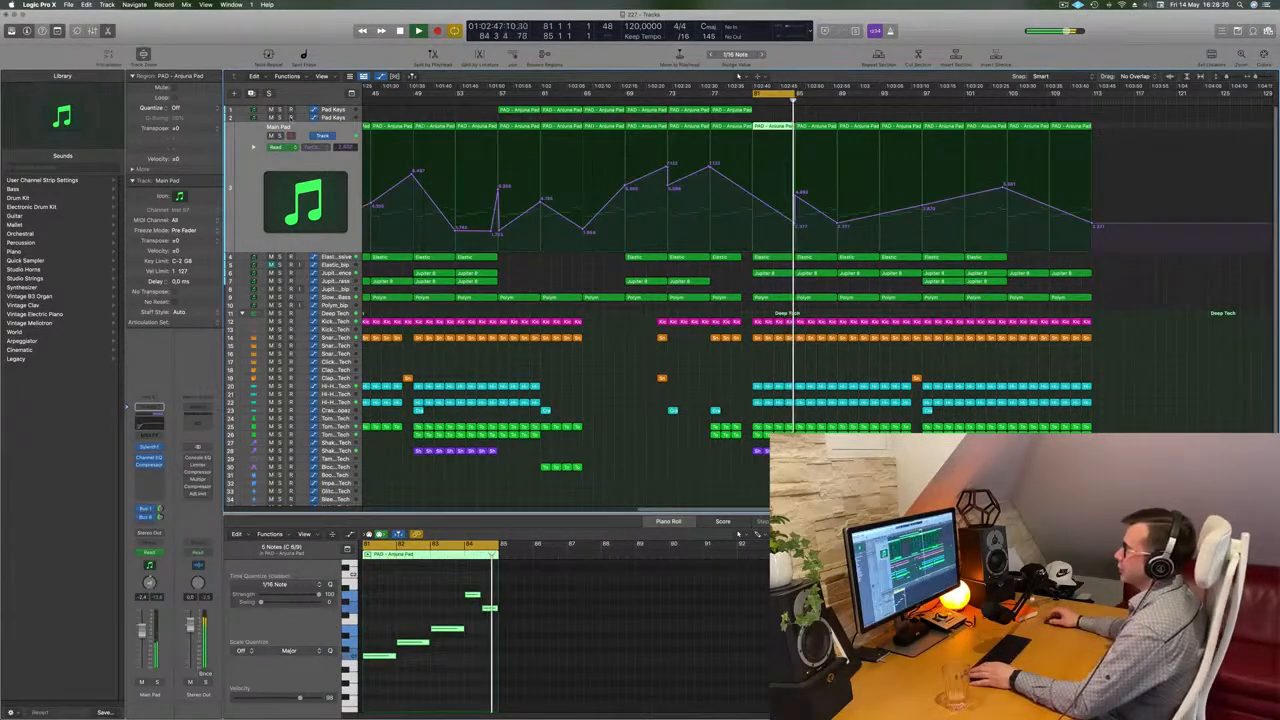
{"action": "key", "text": "Down"}
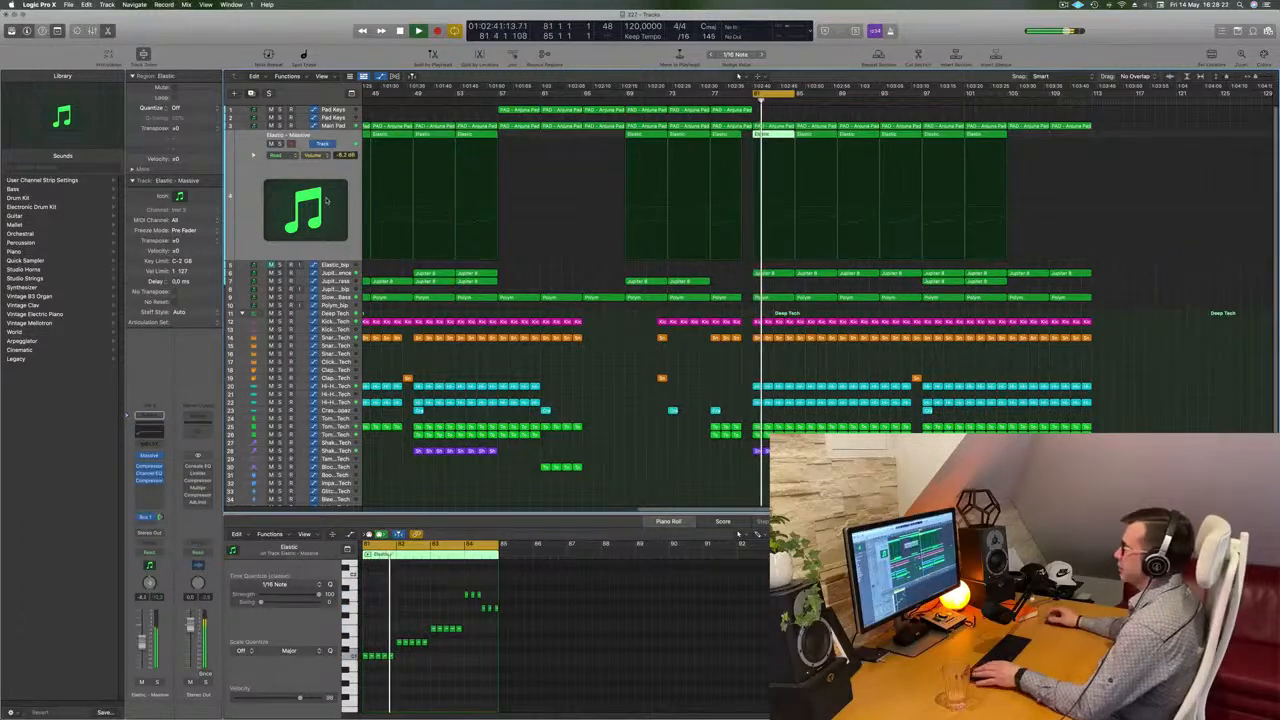
{"action": "key", "text": "Down"}
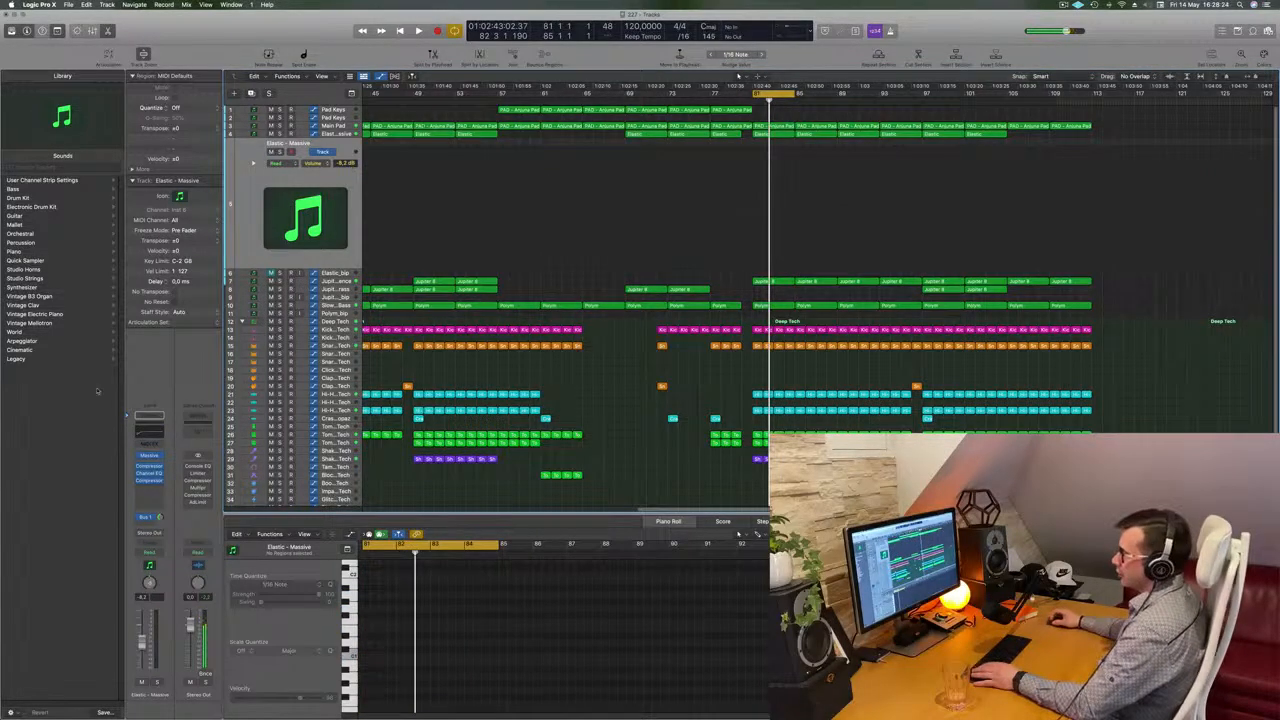
{"action": "left_click", "coordinate": [159, 456]}
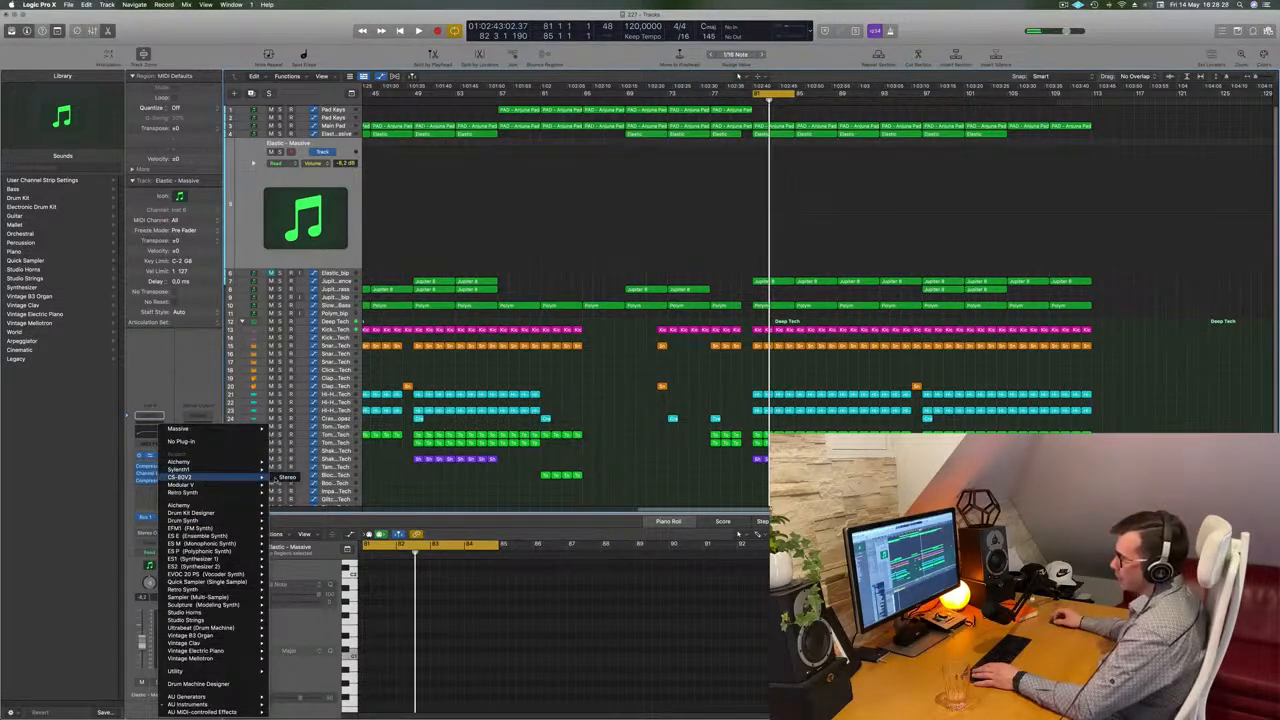
{"action": "left_click", "coordinate": [287, 477]}
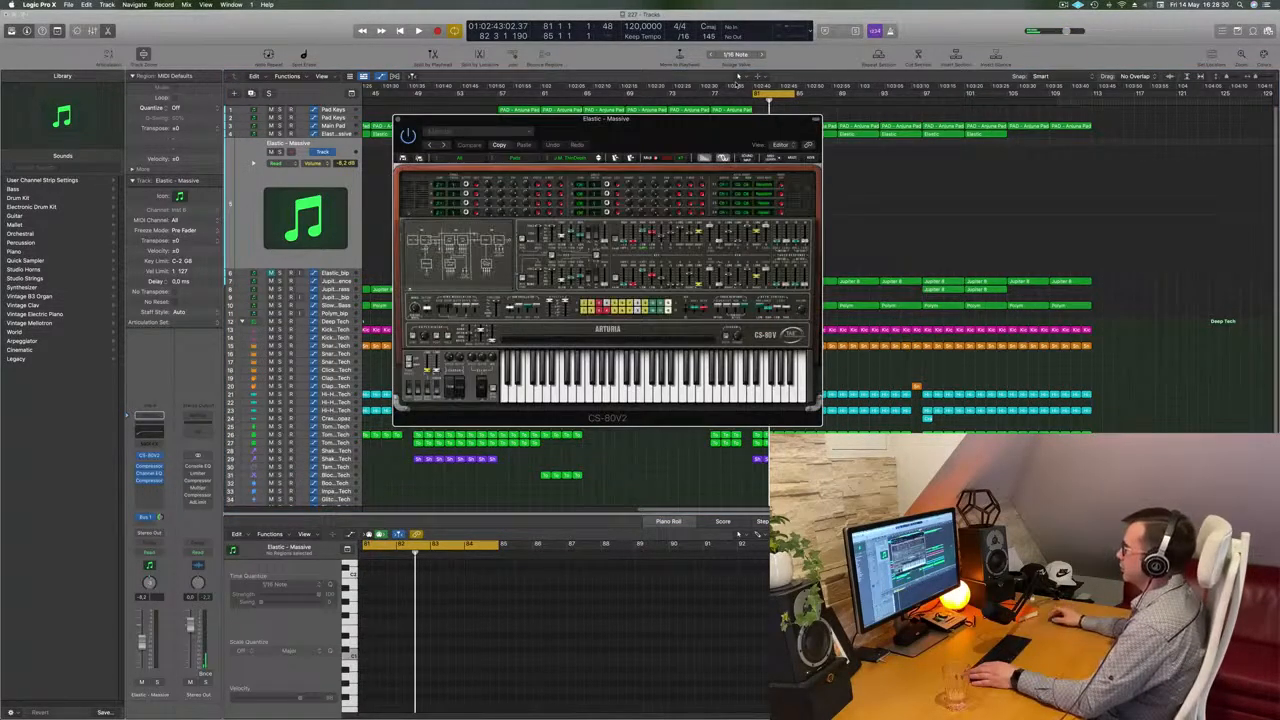
Reposition the CS-80V2 window and play the cycled section to hear the new synth on the Elastic part
{"action": "left_click_drag", "start_coordinate": [662, 129], "coordinate": [1118, 223]}
{"action": "left_click", "coordinate": [773, 134]}
{"action": "left_click_drag", "start_coordinate": [773, 153], "coordinate": [777, 158]}
{"action": "left_click_drag", "start_coordinate": [1096, 233], "coordinate": [595, 242]}
{"action": "key", "text": "space"}
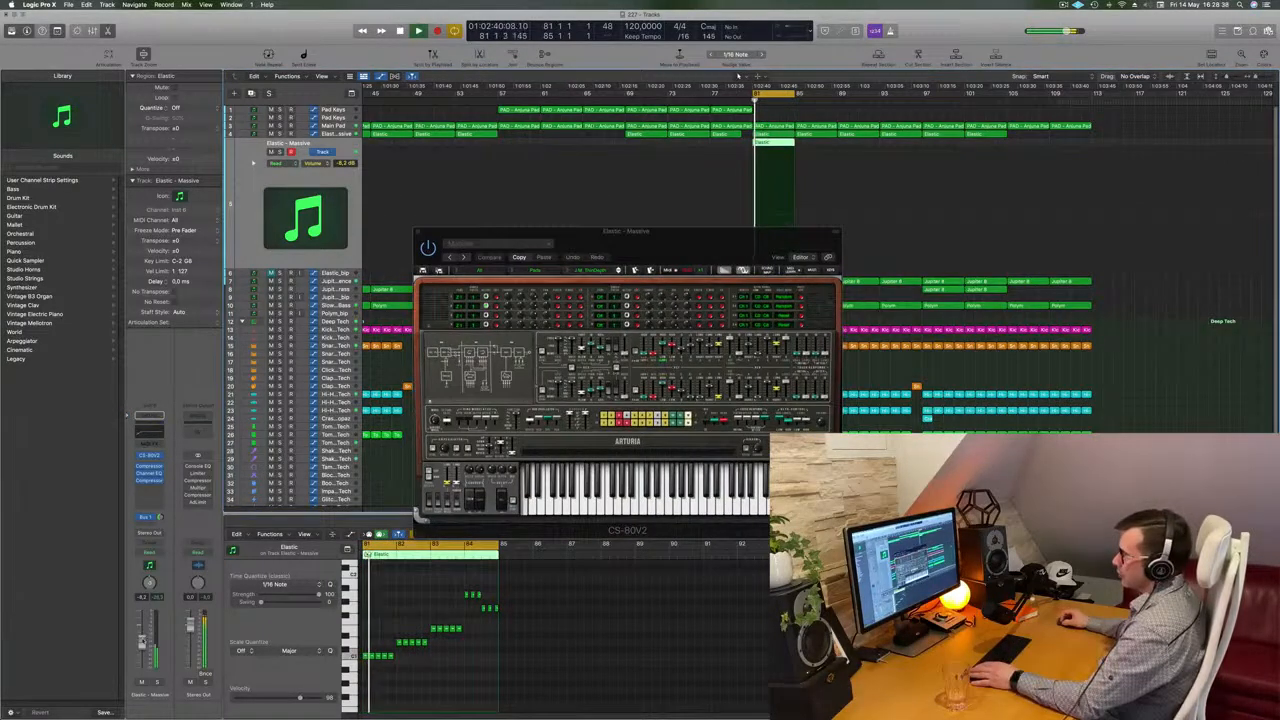
{"action": "key", "text": "space"}
Select all notes in the Elastic region and lower the track's volume to about -11.6 dB during playback
{"action": "key", "text": "super+a"}
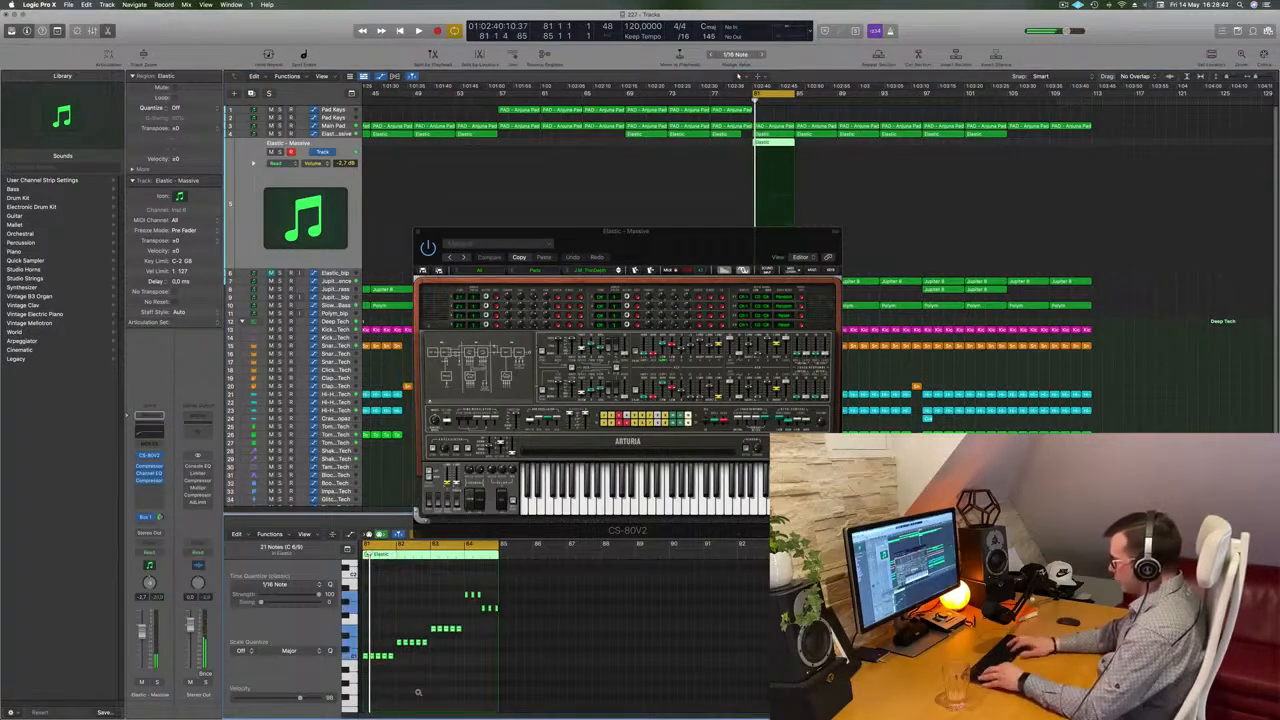
{"action": "scroll", "coordinate": [418, 694], "scroll_direction": "down", "scroll_amount": 3}
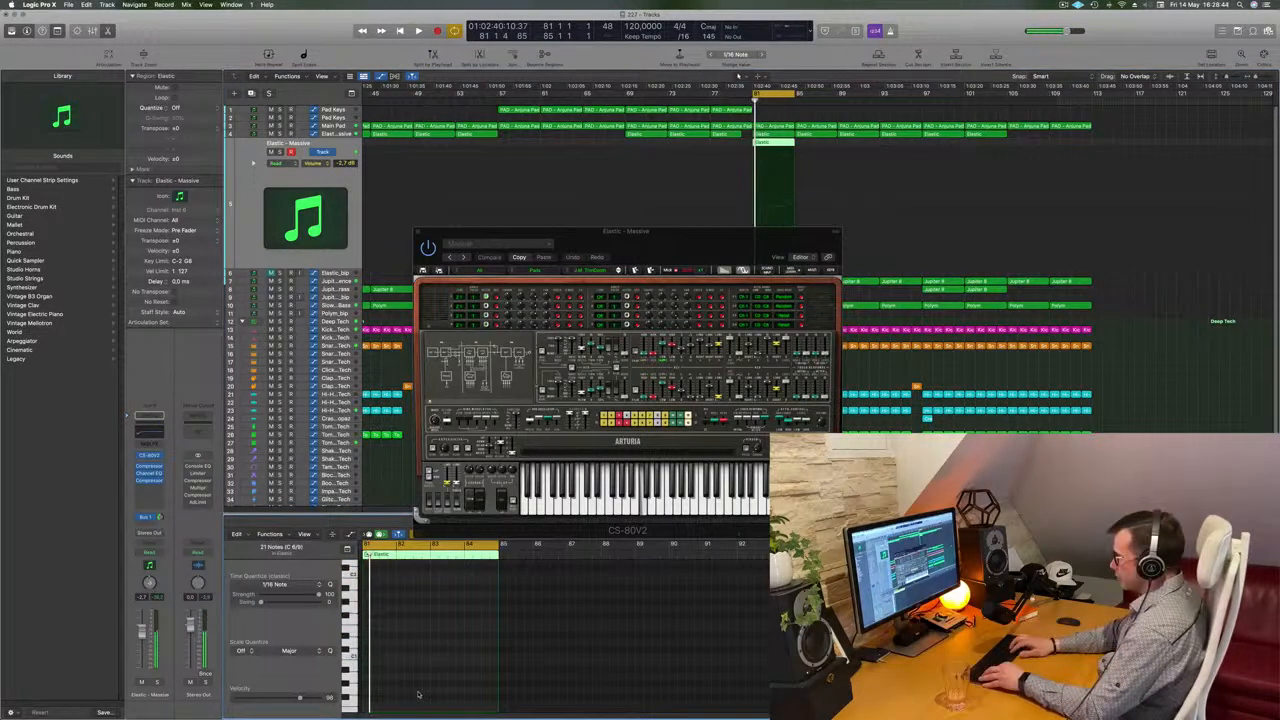
{"action": "key", "text": "space"}
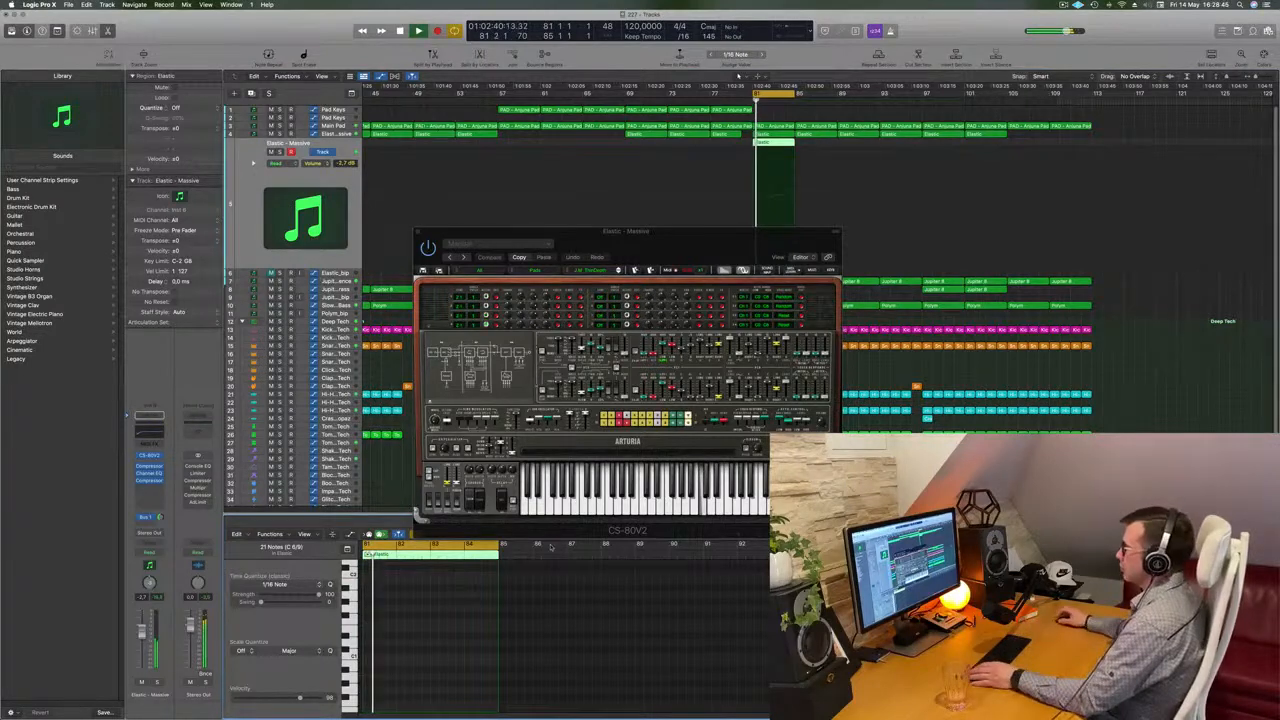
{"action": "left_click_drag", "start_coordinate": [811, 232], "coordinate": [889, 171]}
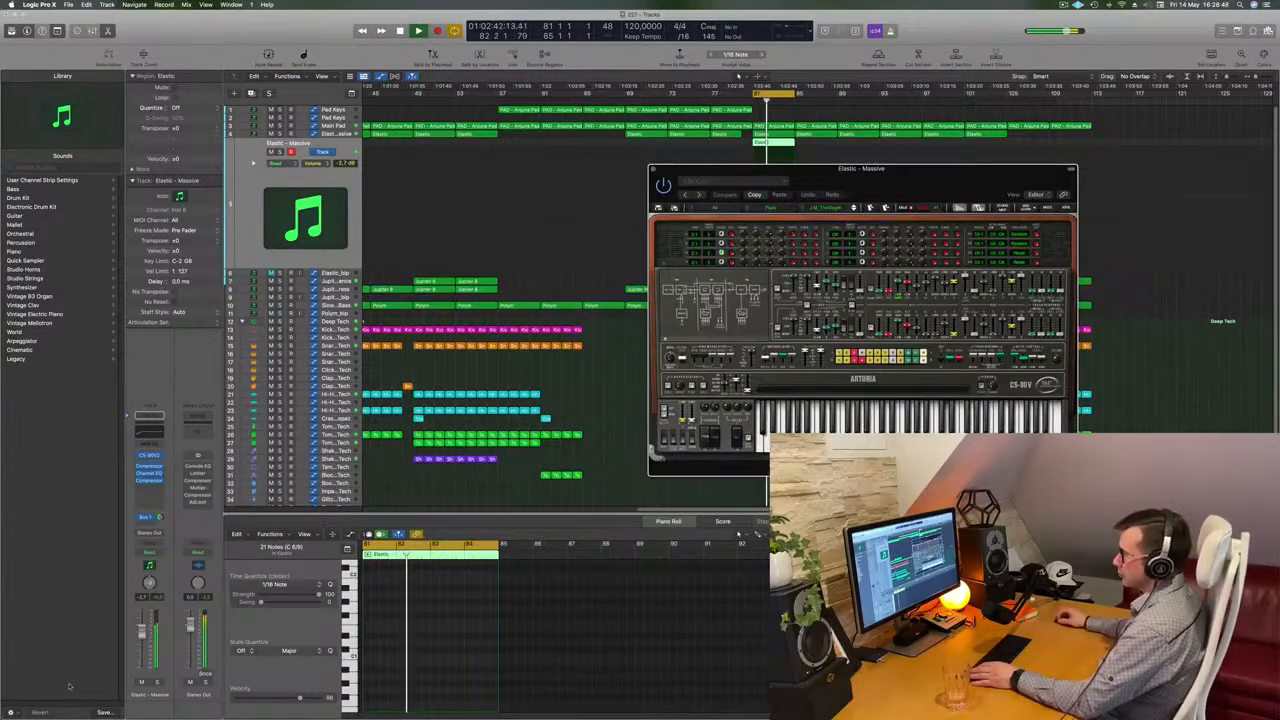
{"action": "left_click_drag", "start_coordinate": [141, 647], "coordinate": [140, 657]}
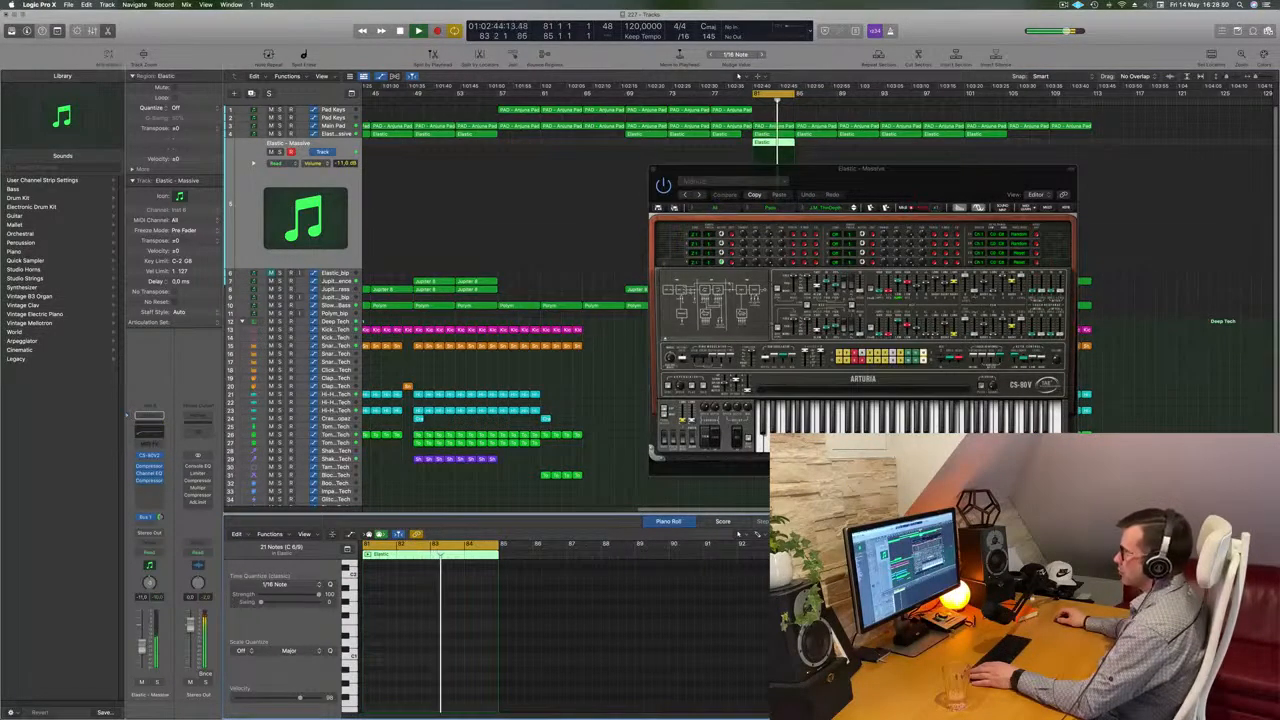
{"action": "key", "text": "space"}
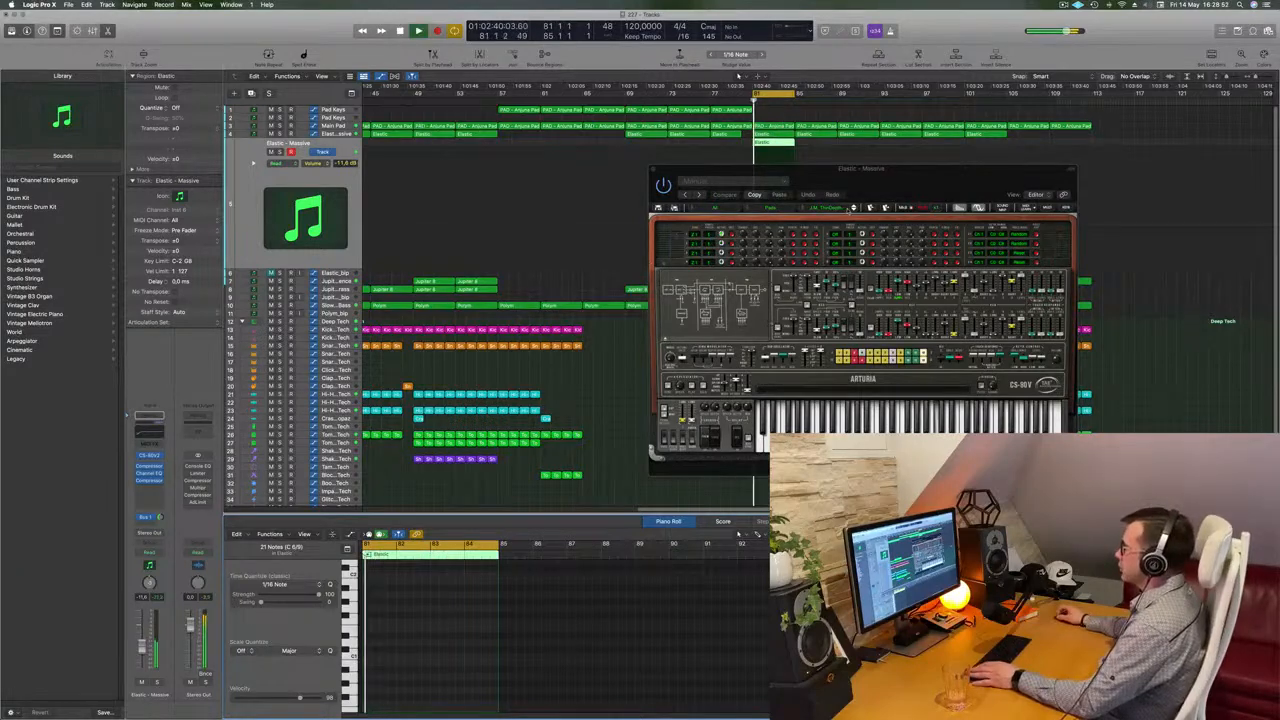
Step to the next CS-80V2 presets and audition them with the cycle playing
{"action": "left_click", "coordinate": [855, 208]}
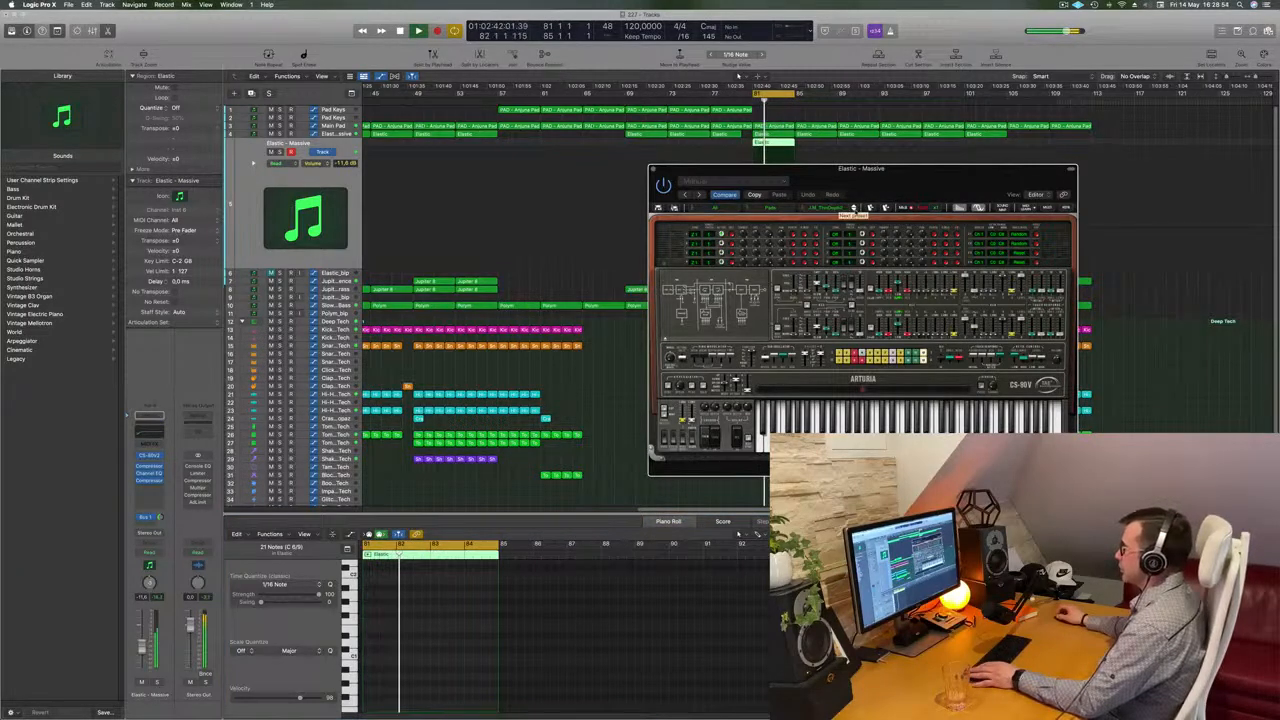
{"action": "left_click", "coordinate": [854, 207]}
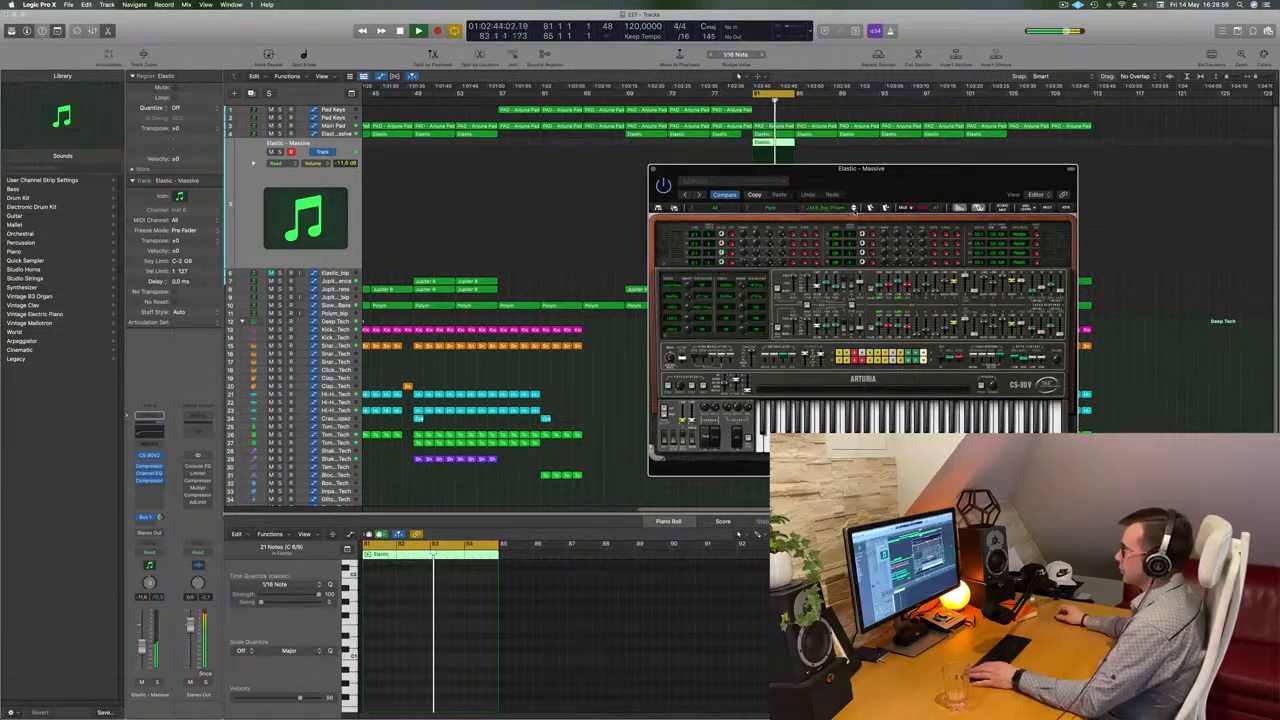
{"action": "left_click_drag", "start_coordinate": [921, 230], "coordinate": [663, 271]}
{"action": "key", "text": "space"}
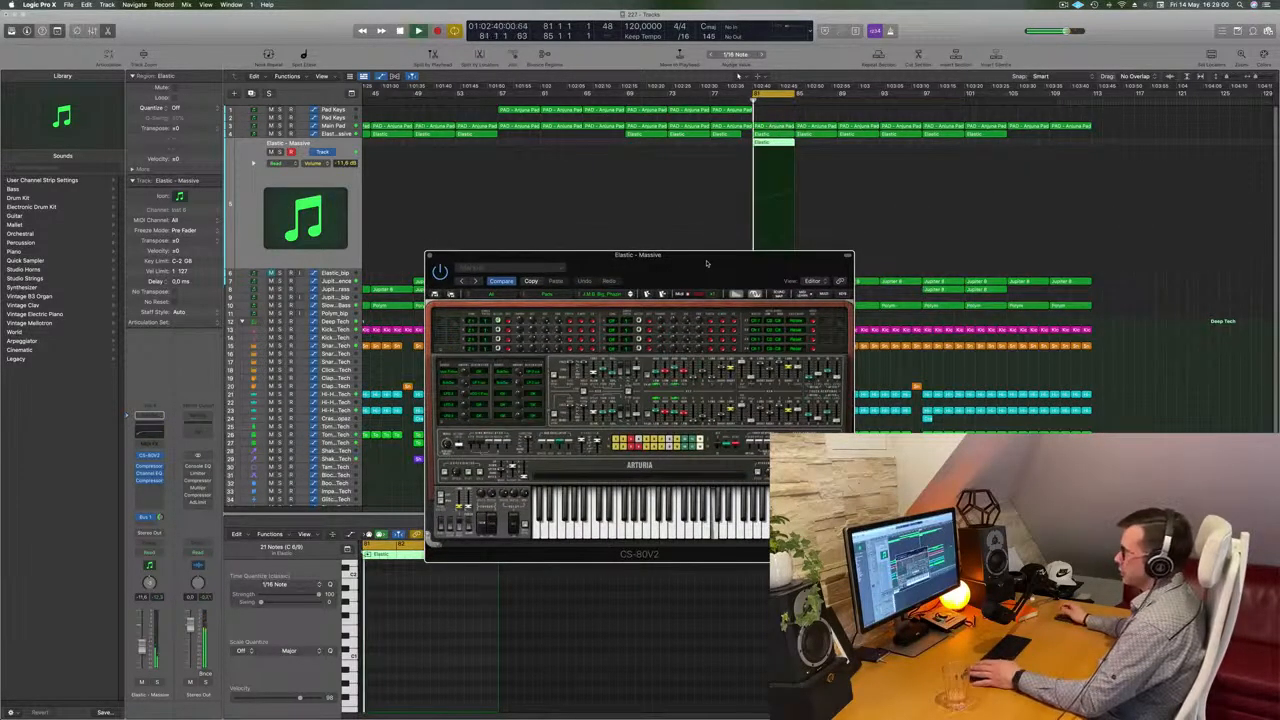
{"action": "double_click", "coordinate": [781, 144]}
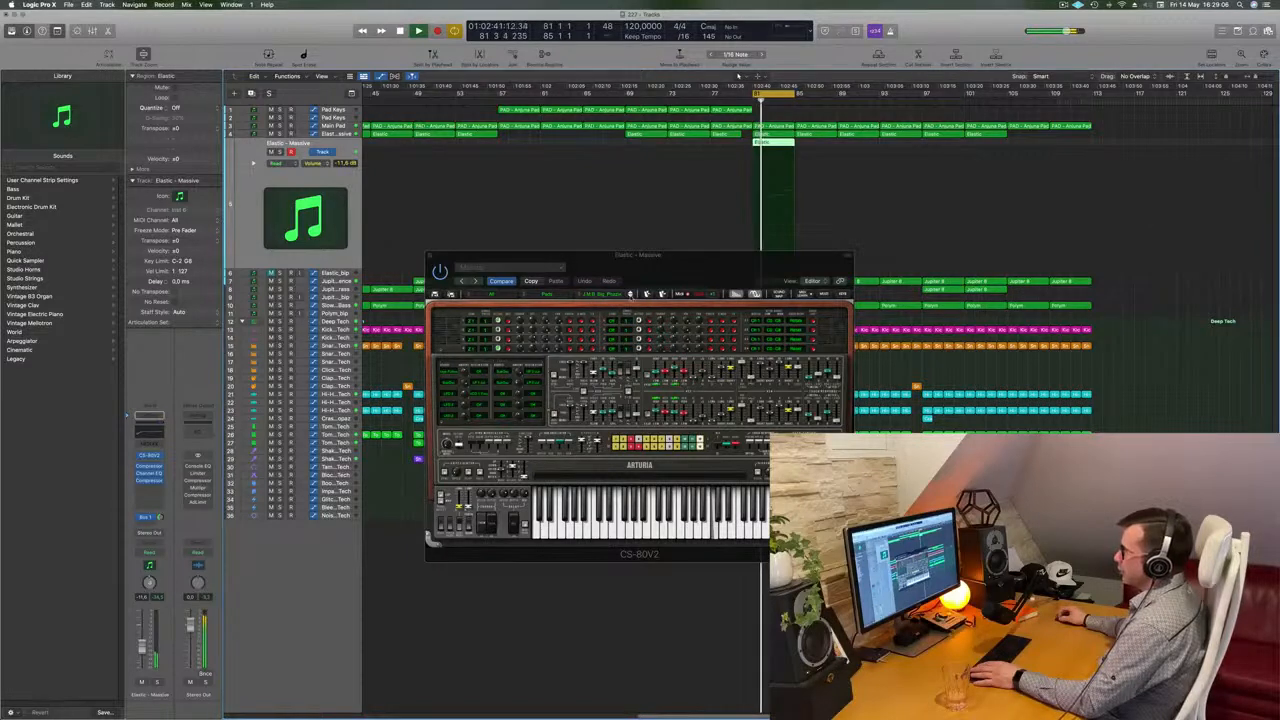
Try another CS-80V2 preset and lower the track volume to about -15.3 dB
{"action": "left_click", "coordinate": [631, 294]}
{"action": "left_click_drag", "start_coordinate": [658, 270], "coordinate": [879, 257]}
{"action": "left_click", "coordinate": [851, 281]}
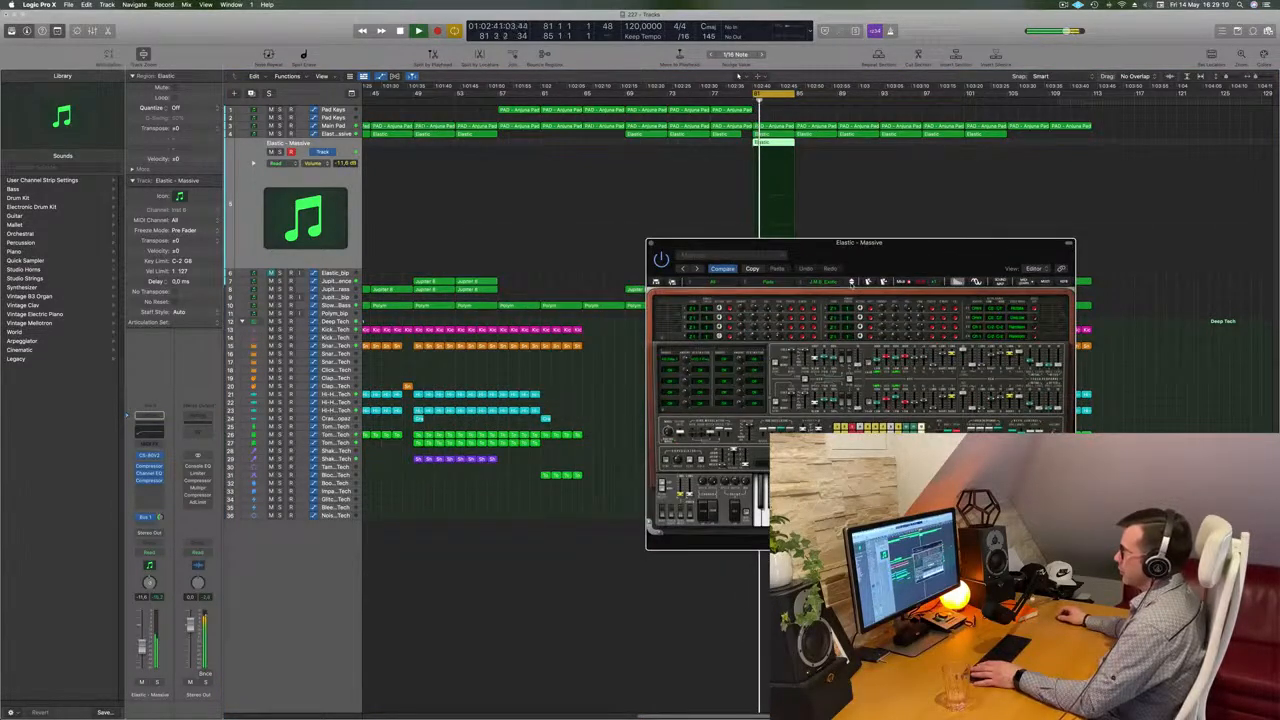
{"action": "left_click_drag", "start_coordinate": [141, 648], "coordinate": [141, 653]}
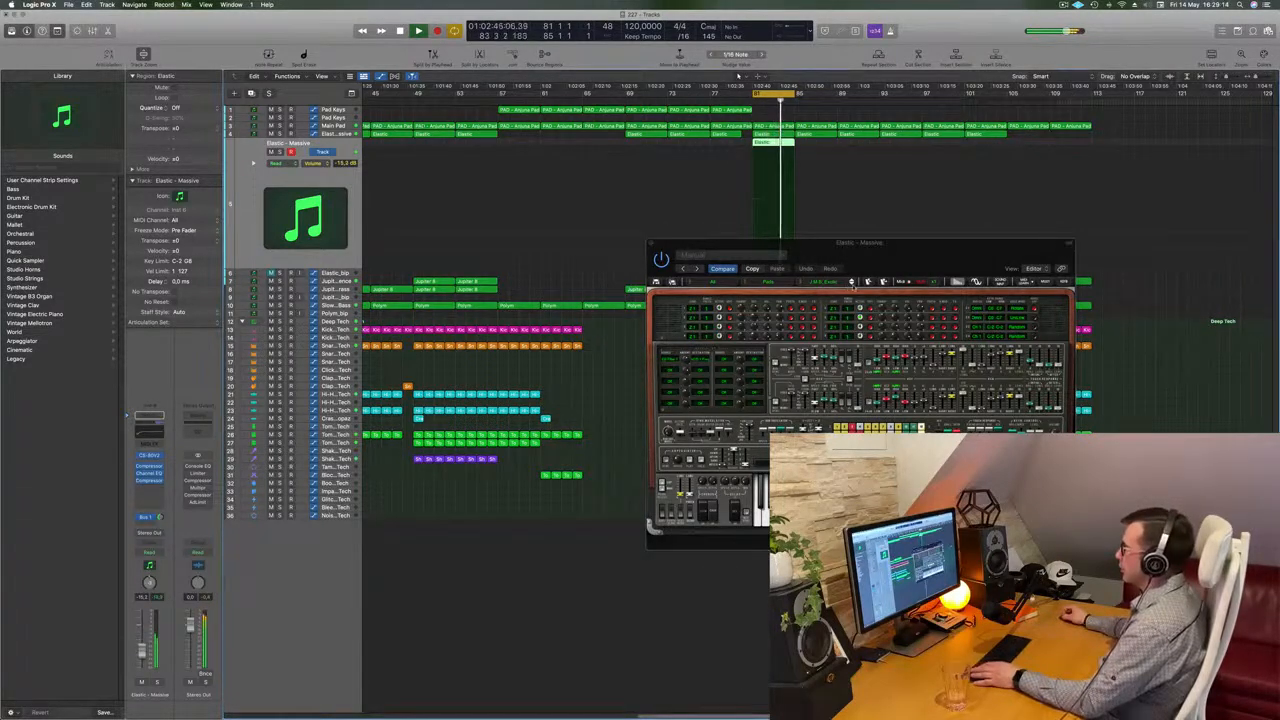
Step through several more CS-80V2 presets, then stop playback
{"action": "left_click", "coordinate": [851, 281]}
{"action": "left_click", "coordinate": [851, 281]}
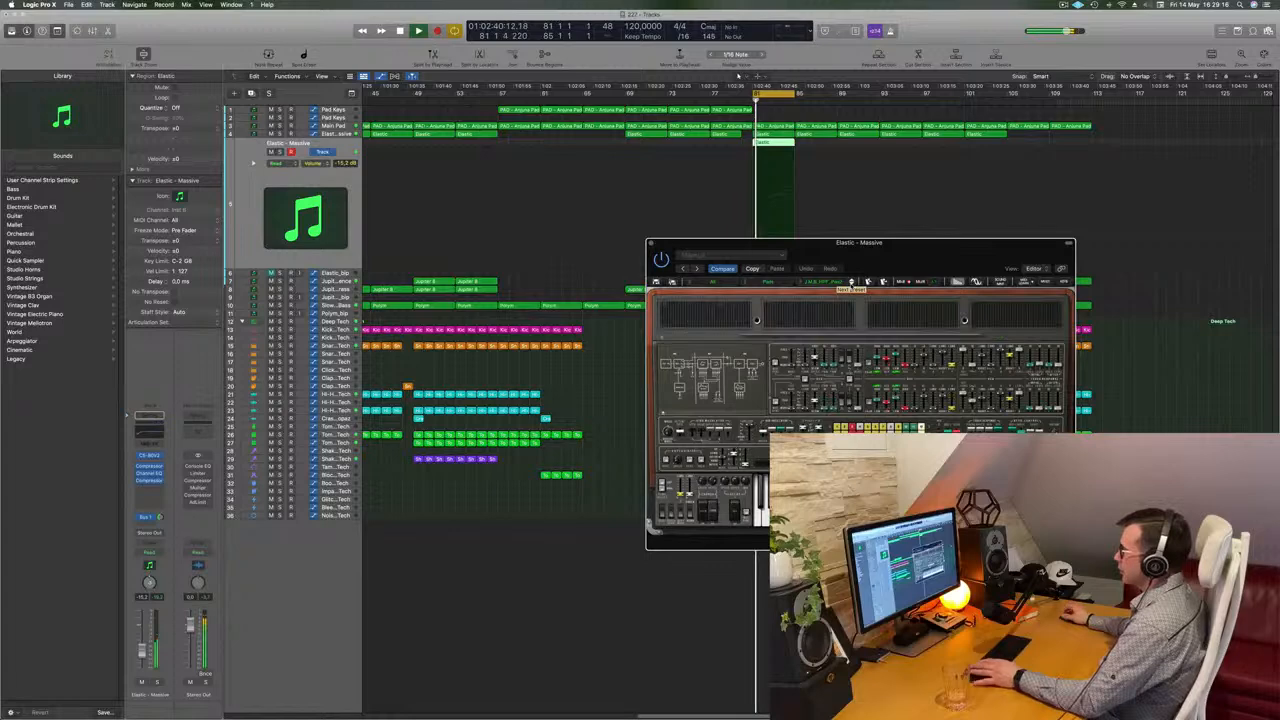
{"action": "left_click", "coordinate": [851, 281]}
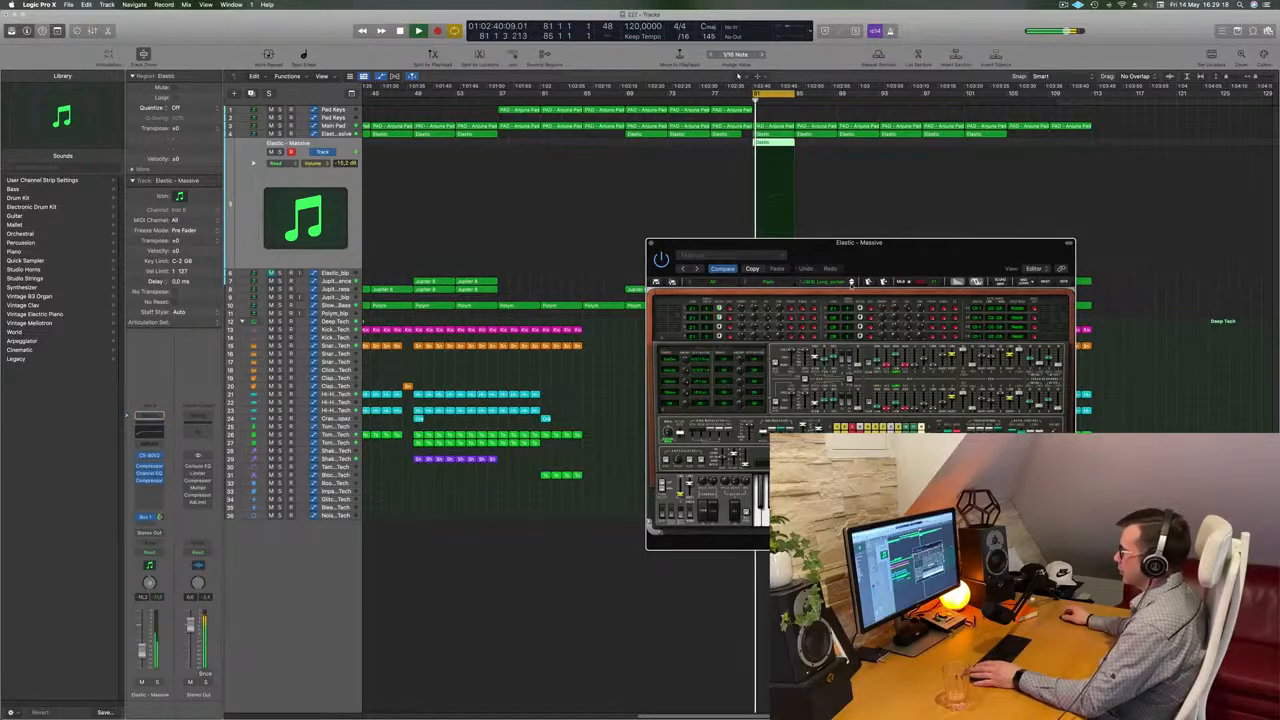
{"action": "left_click", "coordinate": [851, 281]}
{"action": "left_click", "coordinate": [851, 281]}
{"action": "key", "text": "space"}
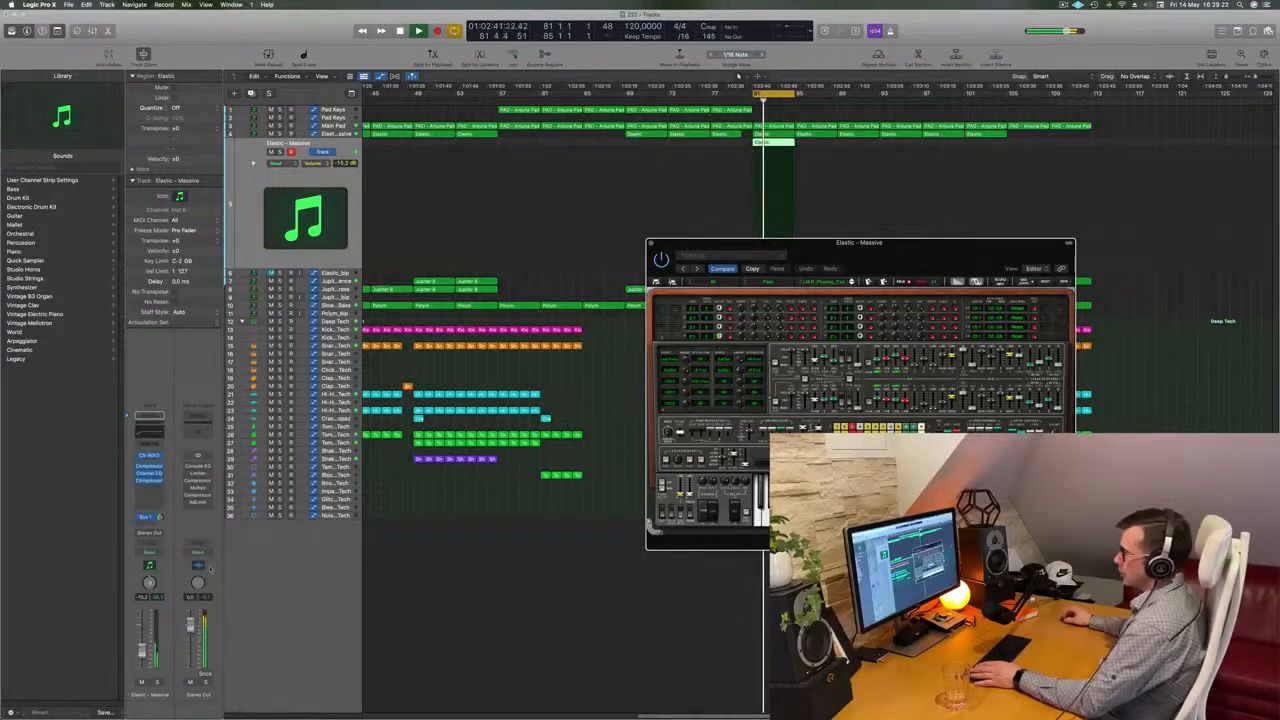
Raise the track volume and audition two further CS-80V2 presets with playback started and stopped
{"action": "left_click_drag", "start_coordinate": [144, 650], "coordinate": [144, 629]}
{"action": "key", "text": "space"}
{"action": "left_click", "coordinate": [851, 281]}
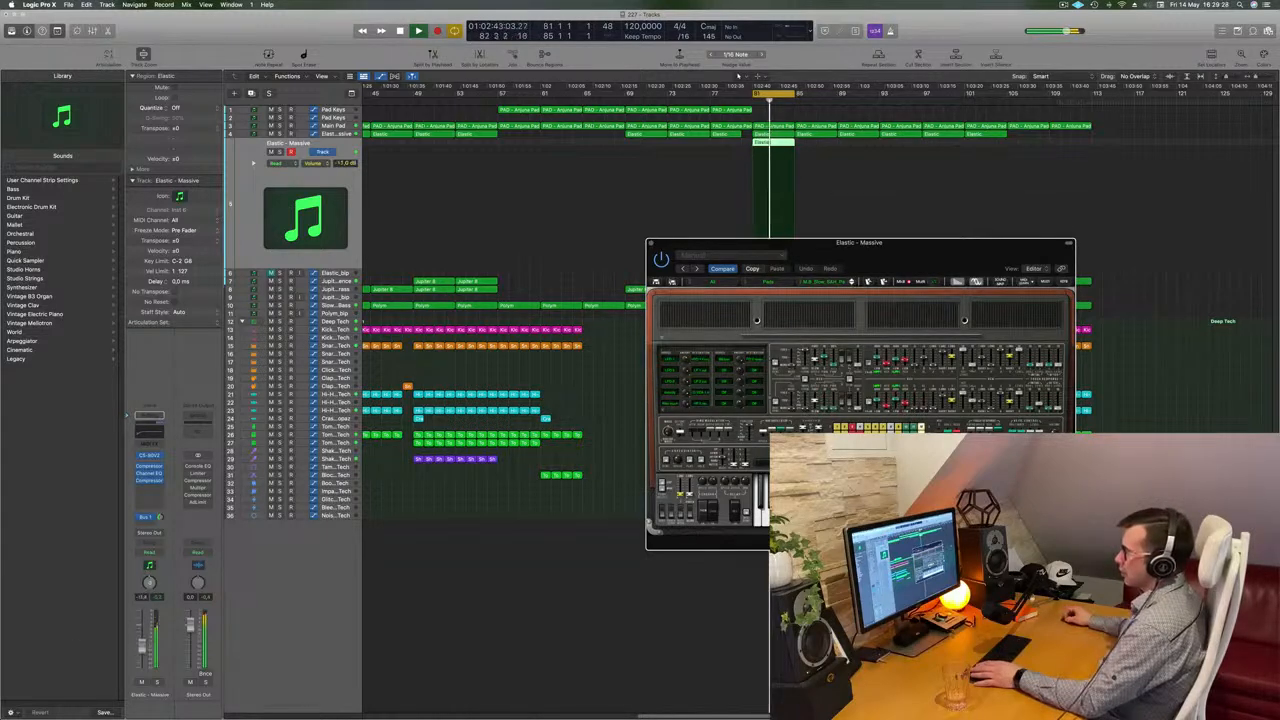
{"action": "key", "text": "space"}
{"action": "left_click", "coordinate": [851, 282]}
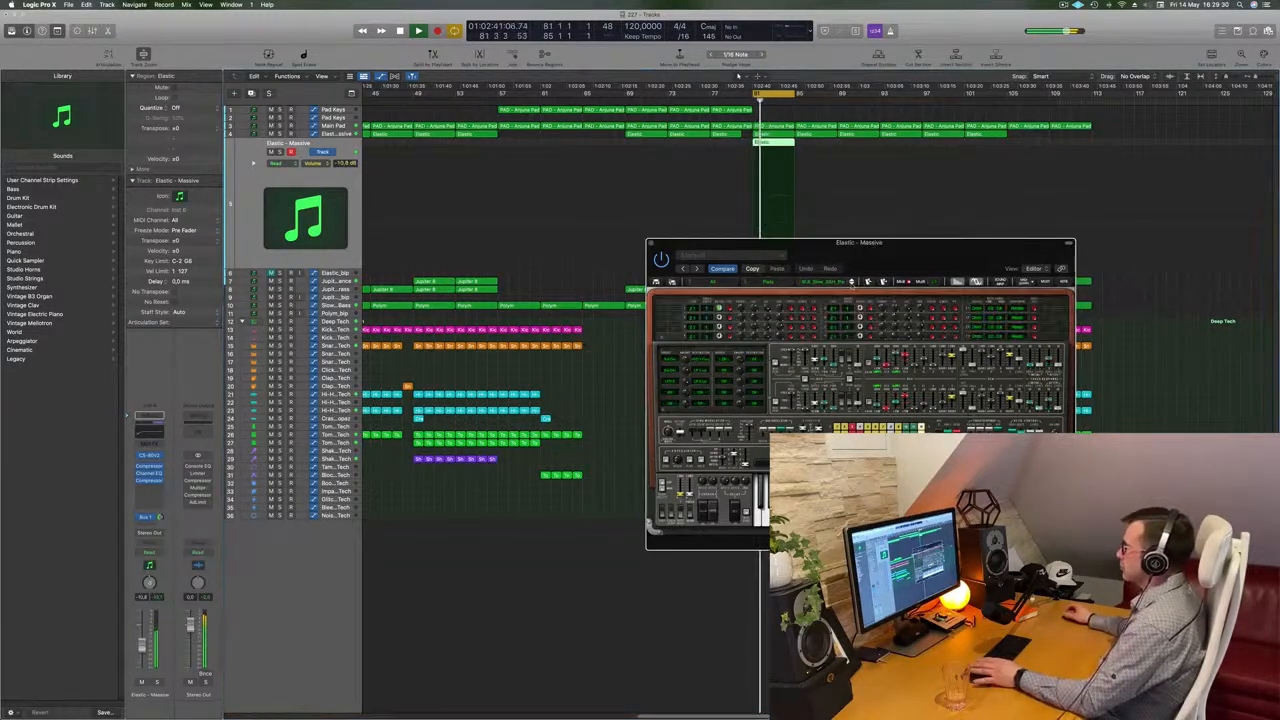
{"action": "key", "text": "space"}
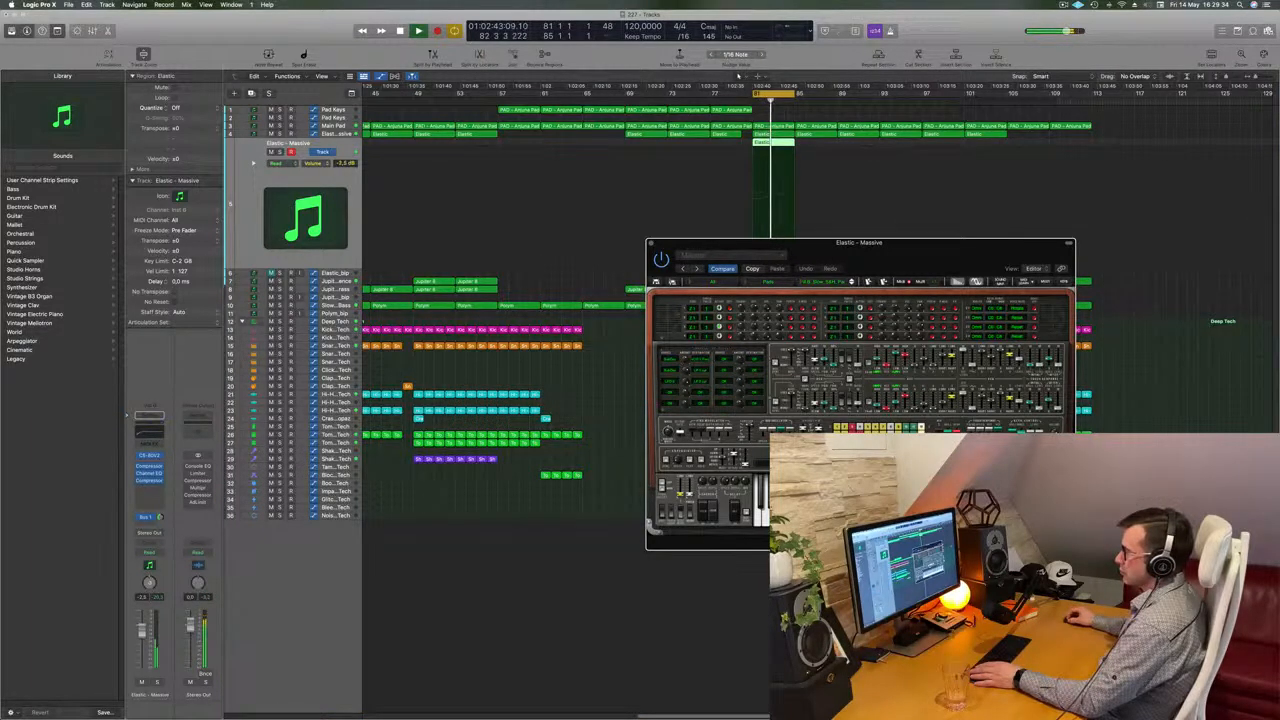
Try two more CS-80V2 presets, readjust the track volume and move the plugin window
{"action": "left_click", "coordinate": [900, 186]}
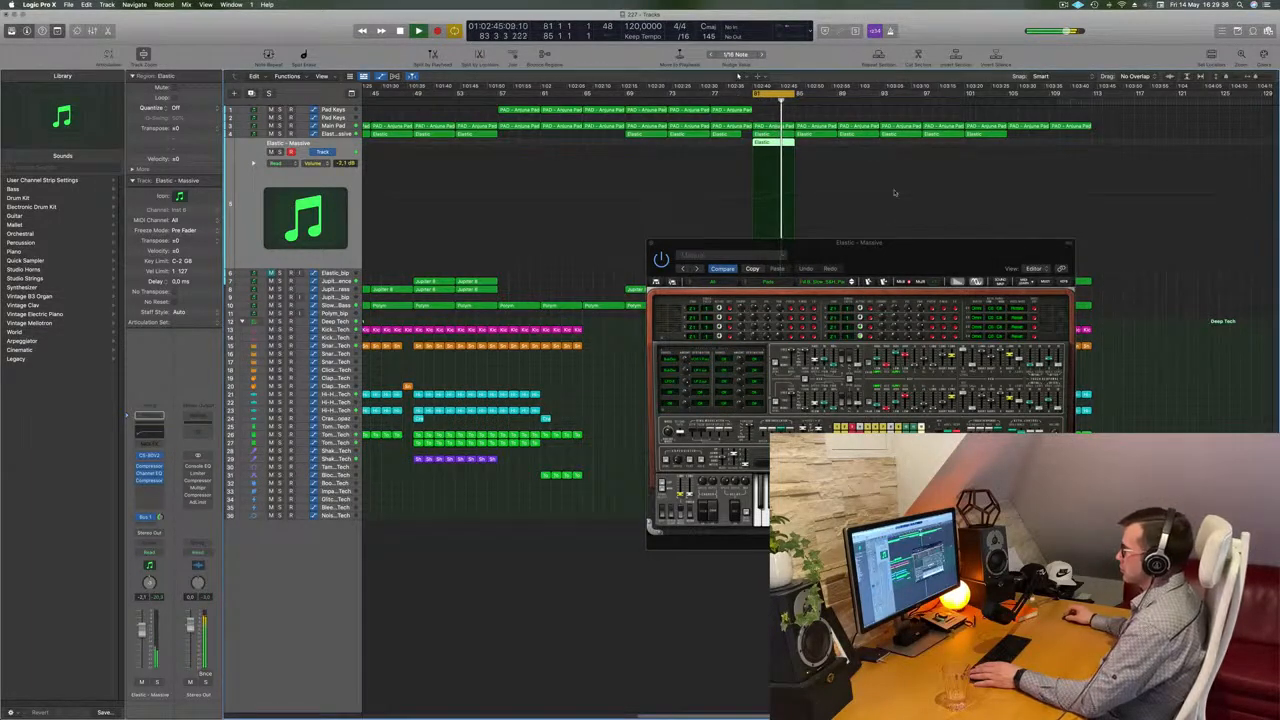
{"action": "left_click", "coordinate": [851, 281]}
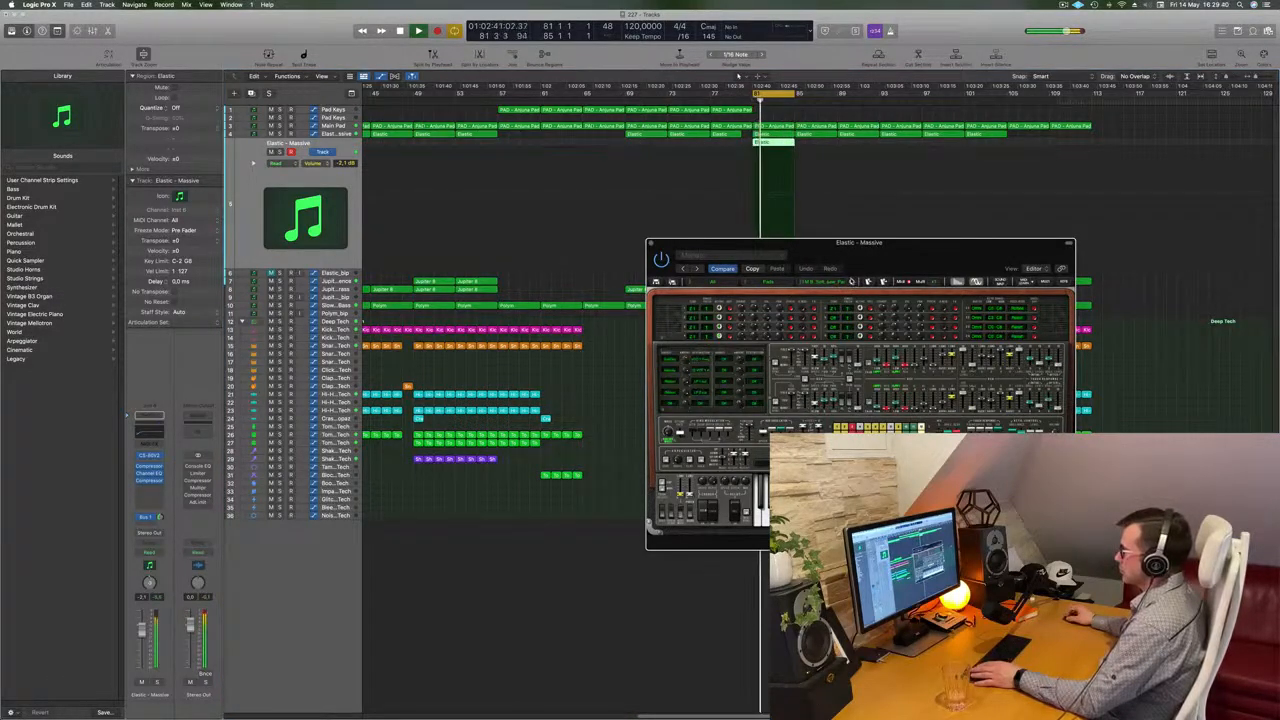
{"action": "left_click", "coordinate": [851, 281]}
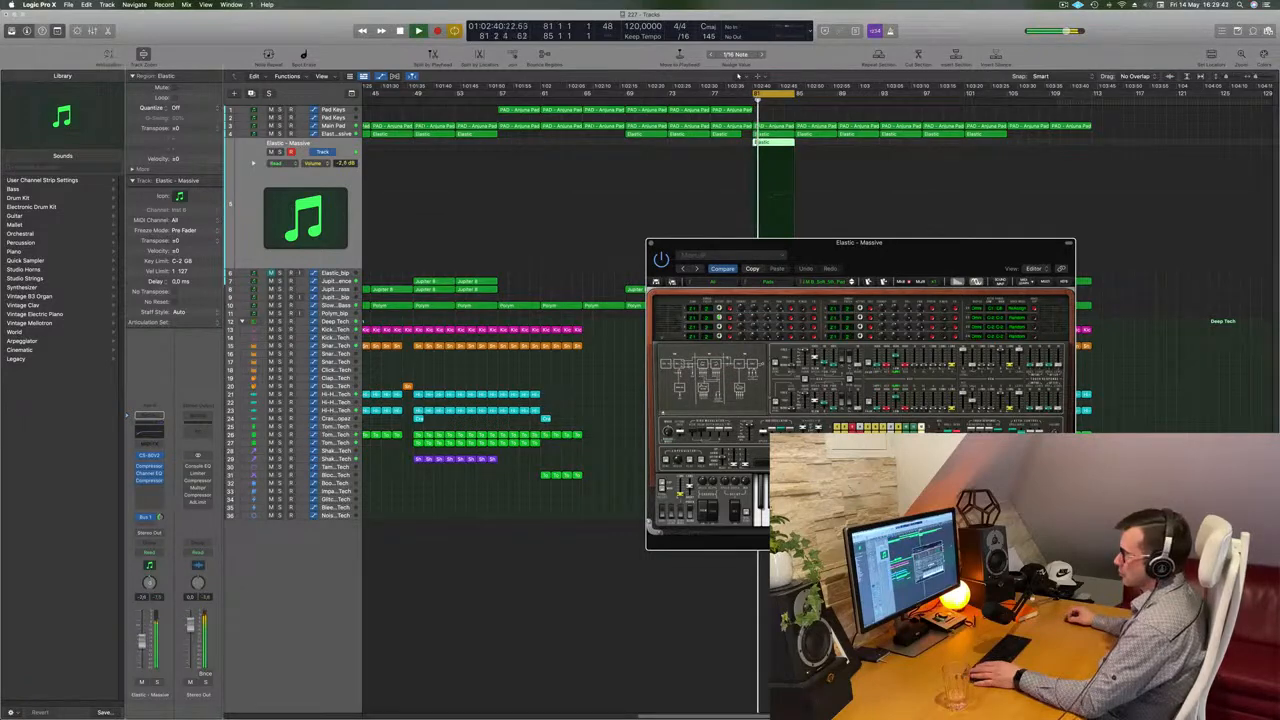
{"action": "left_click_drag", "start_coordinate": [140, 653], "coordinate": [141, 655]}
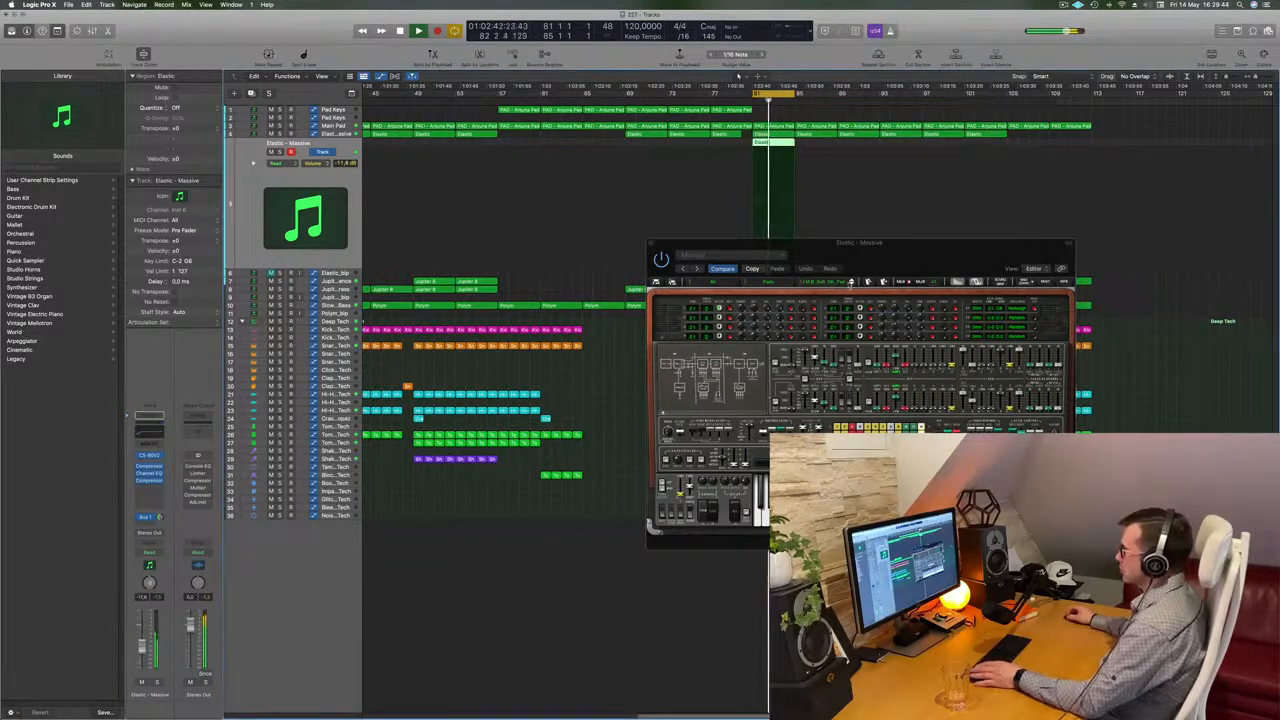
{"action": "left_click_drag", "start_coordinate": [868, 258], "coordinate": [823, 291]}
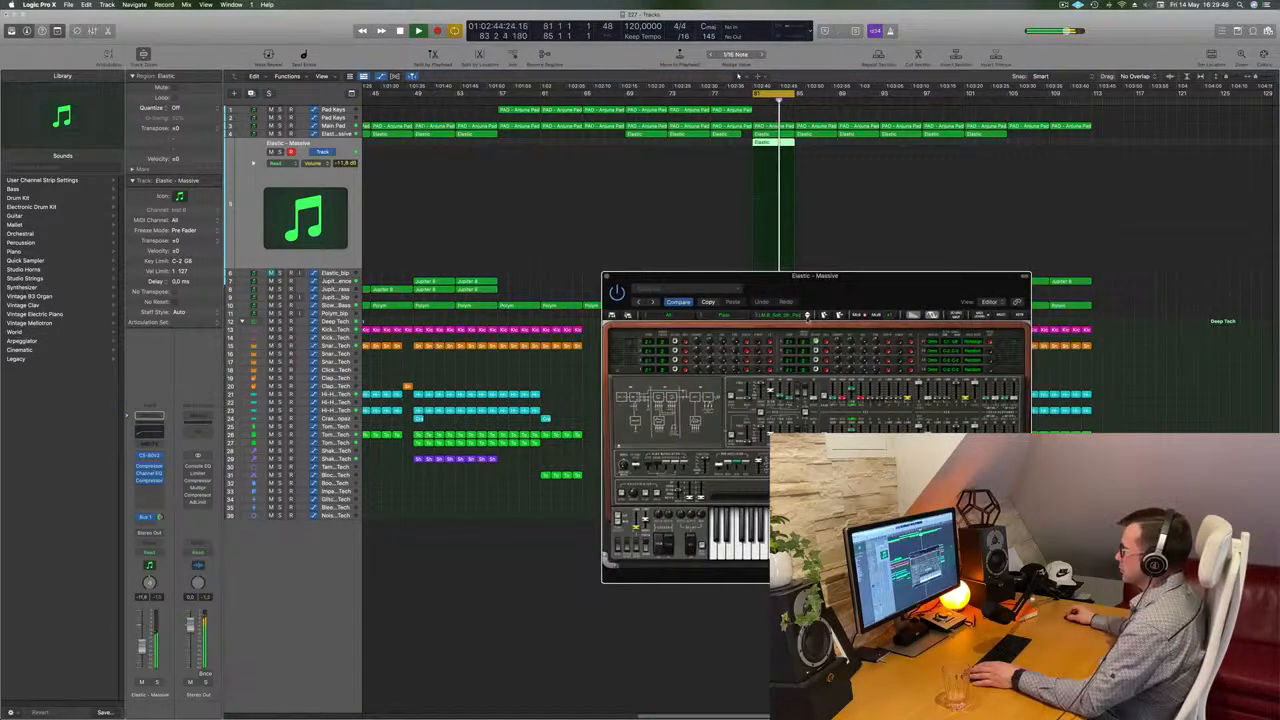
Step through a long series of CS-80V2 presets on the Elastic track while the loop plays
{"action": "left_click", "coordinate": [807, 316]}
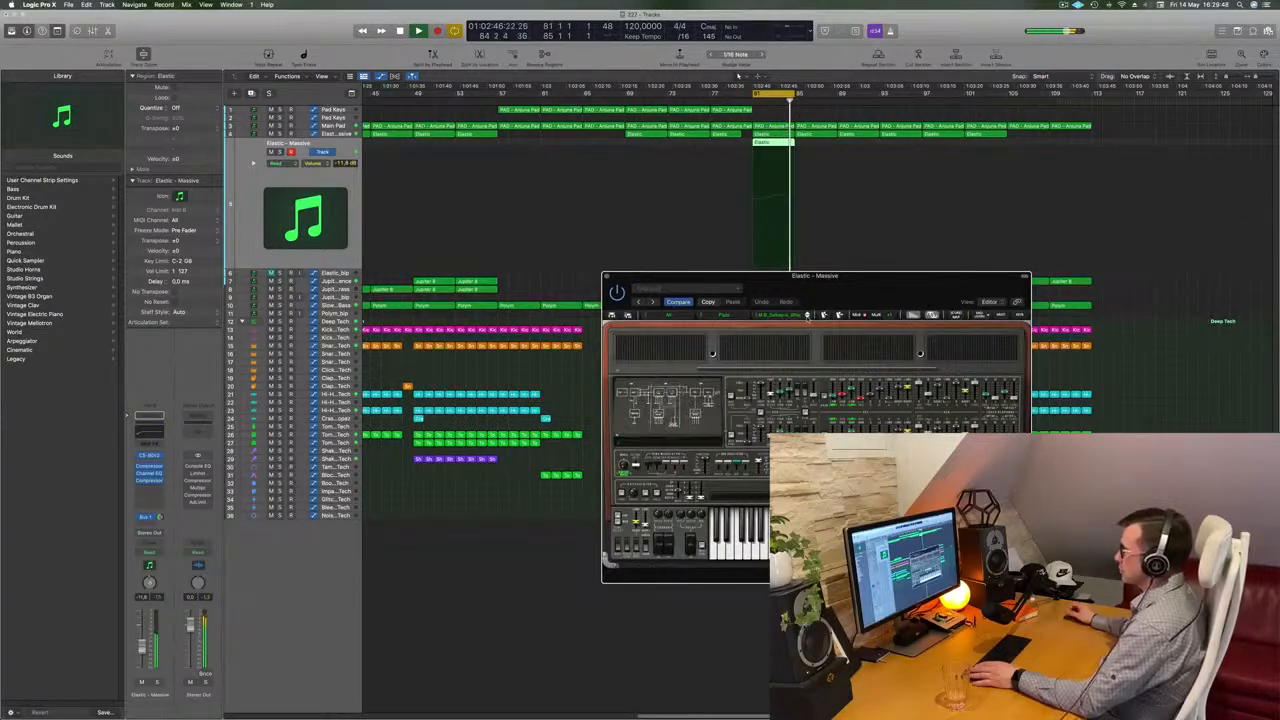
{"action": "left_click", "coordinate": [807, 316]}
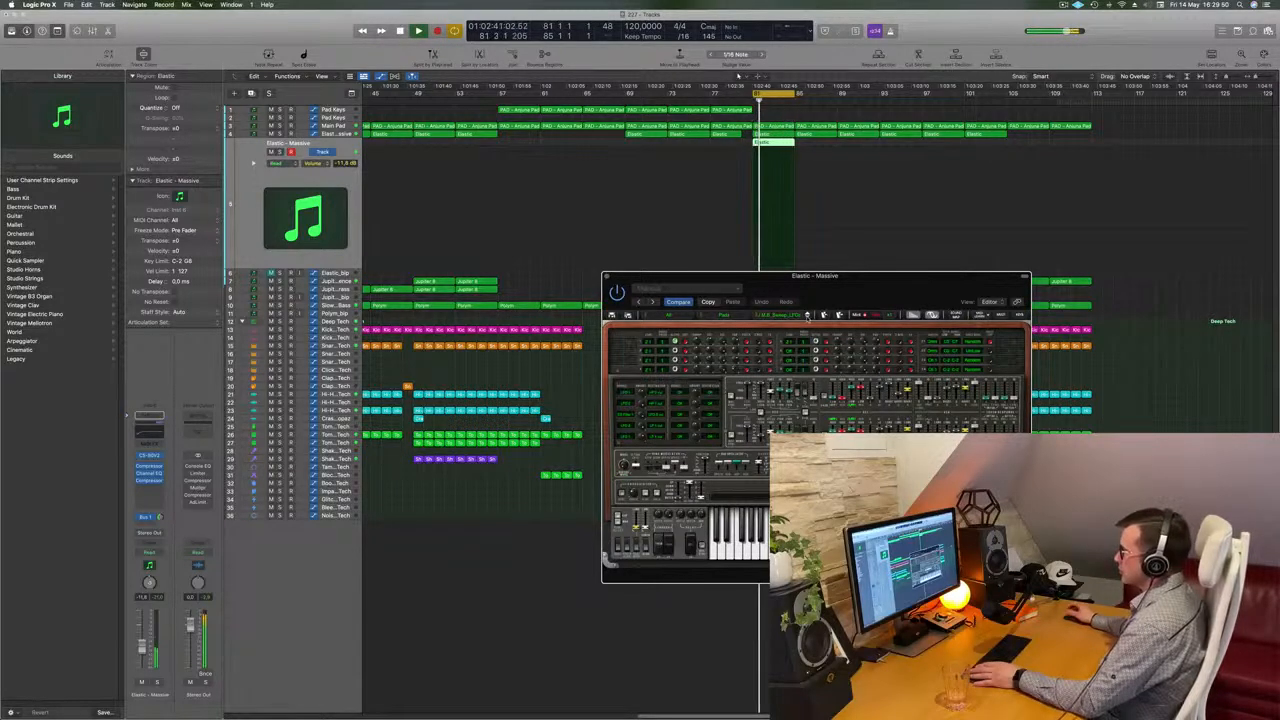
{"action": "left_click", "coordinate": [807, 316]}
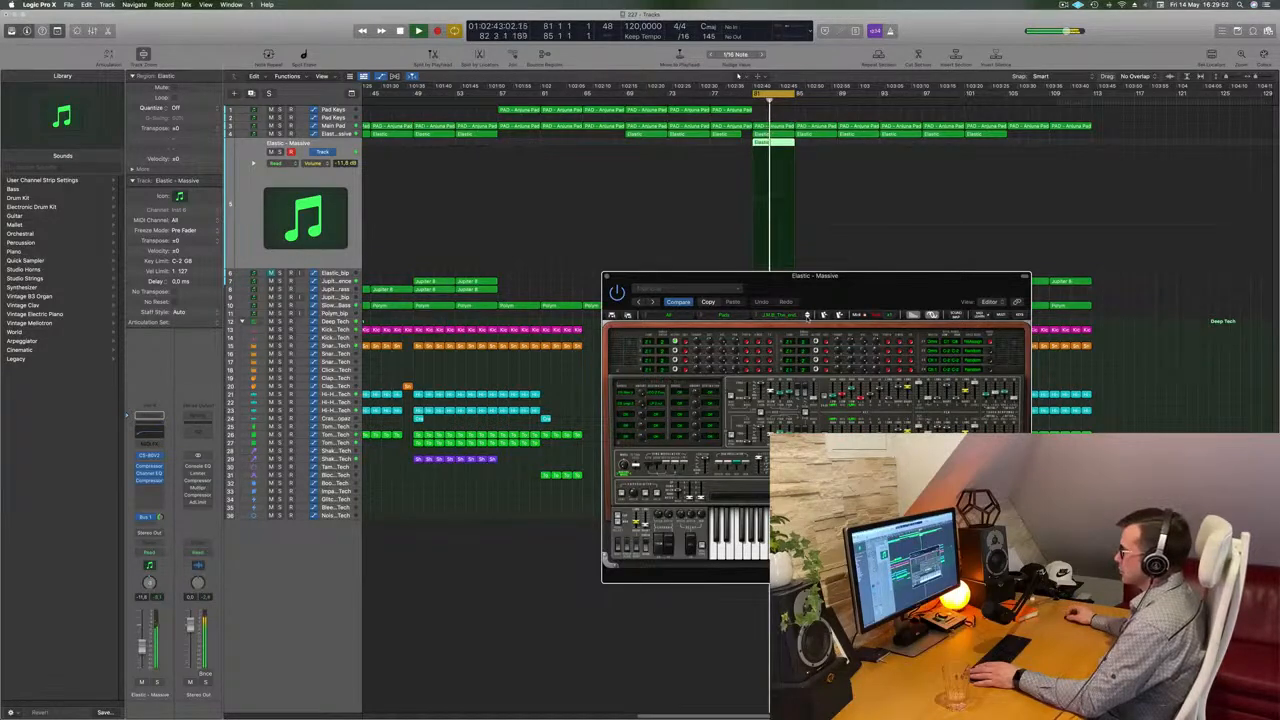
{"action": "left_click", "coordinate": [807, 316]}
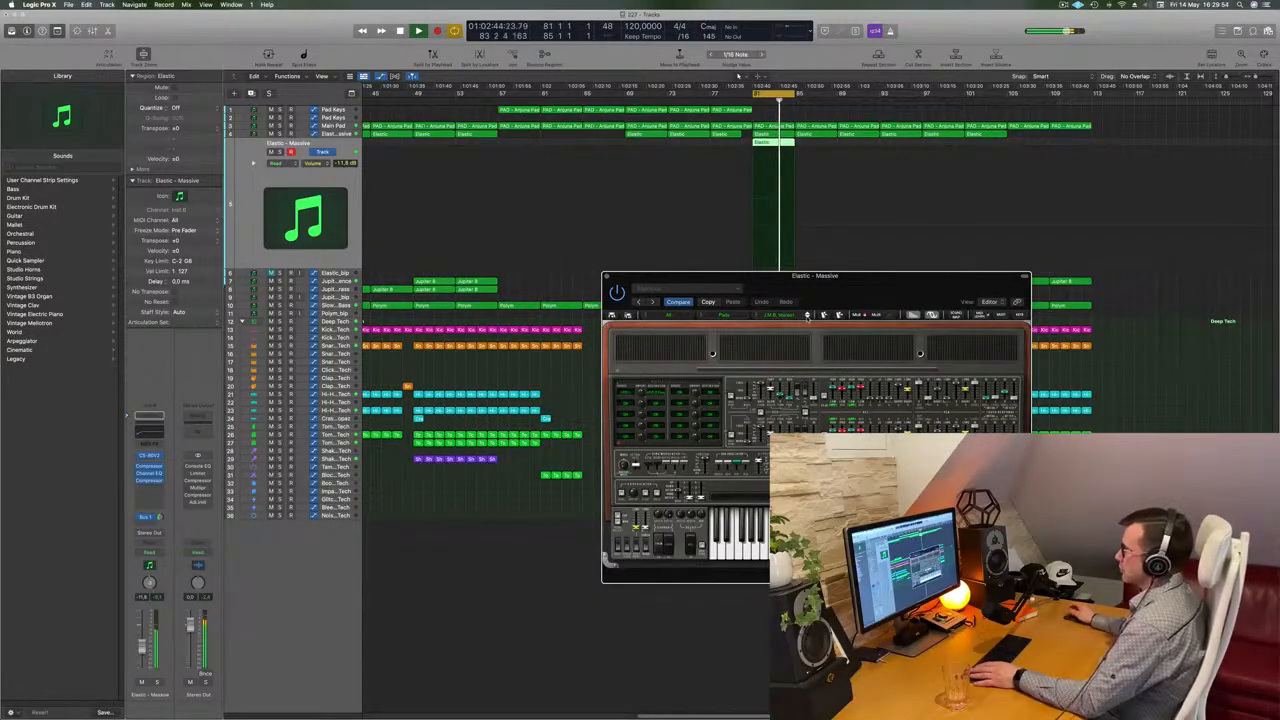
{"action": "left_click", "coordinate": [807, 316]}
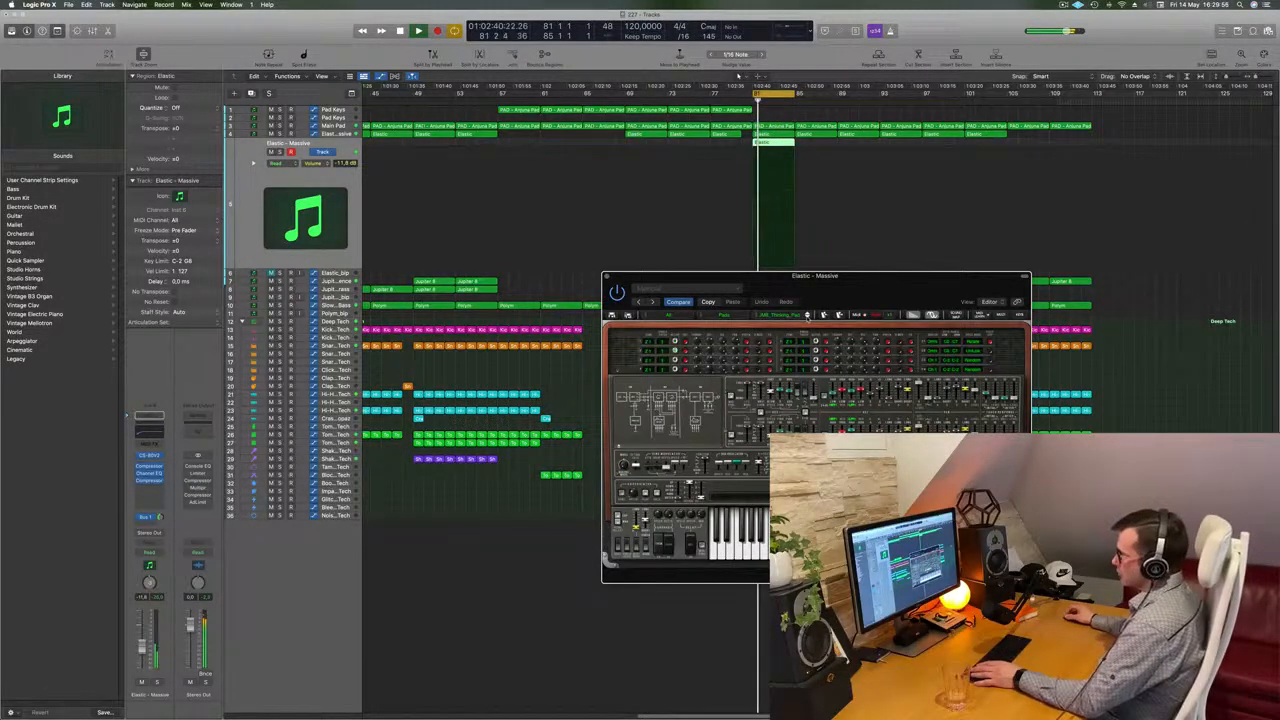
{"action": "left_click", "coordinate": [807, 316]}
{"action": "left_click", "coordinate": [807, 316]}
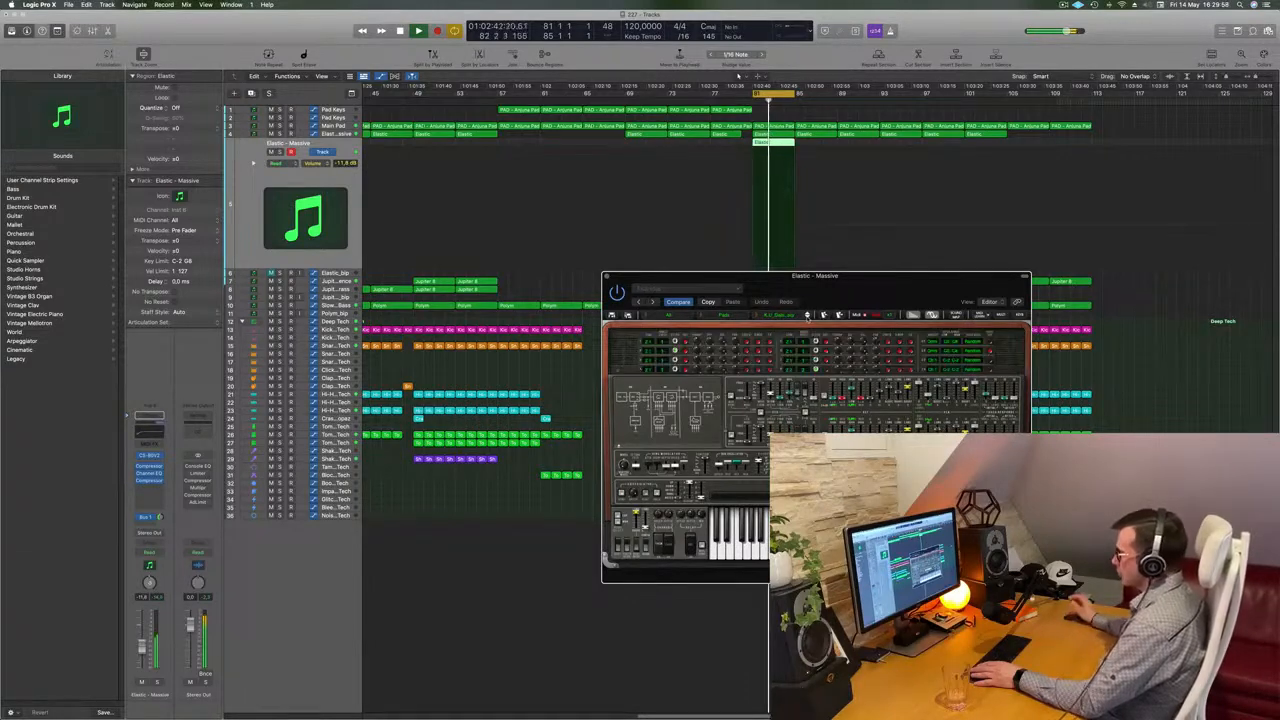
{"action": "left_click", "coordinate": [807, 316]}
{"action": "left_click", "coordinate": [807, 316]}
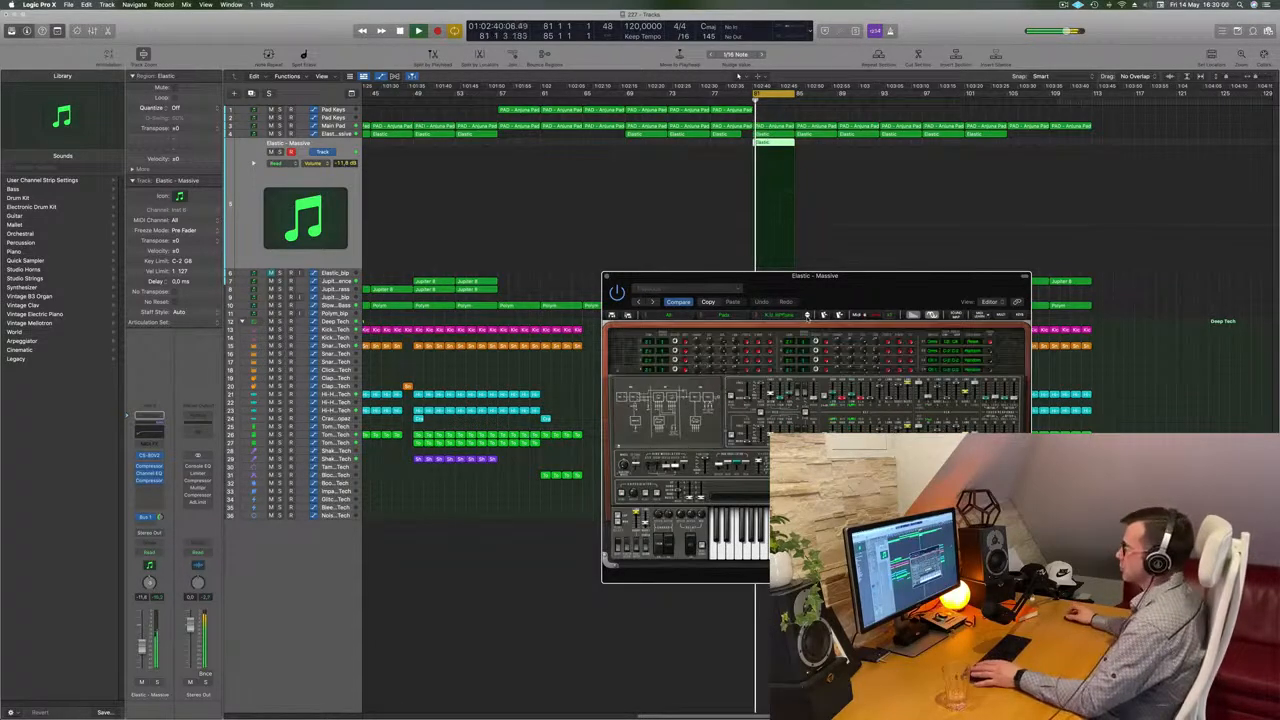
{"action": "left_click", "coordinate": [807, 316]}
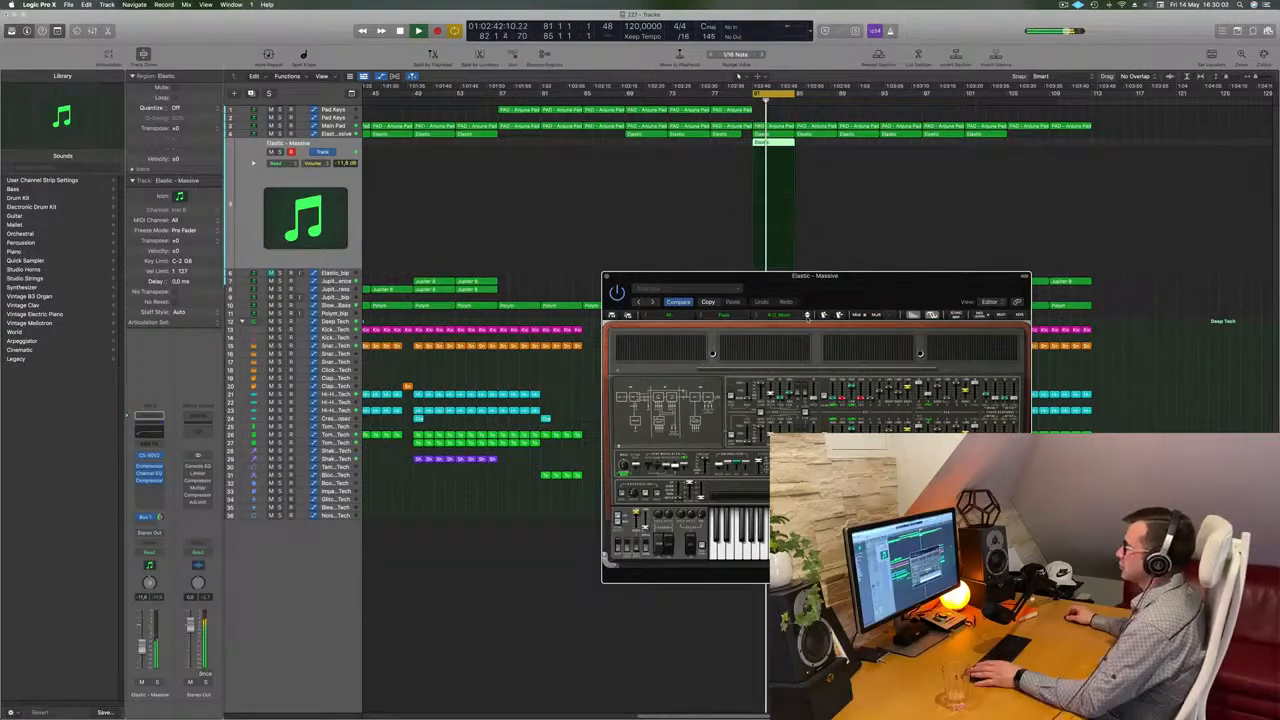
{"action": "left_click", "coordinate": [807, 316]}
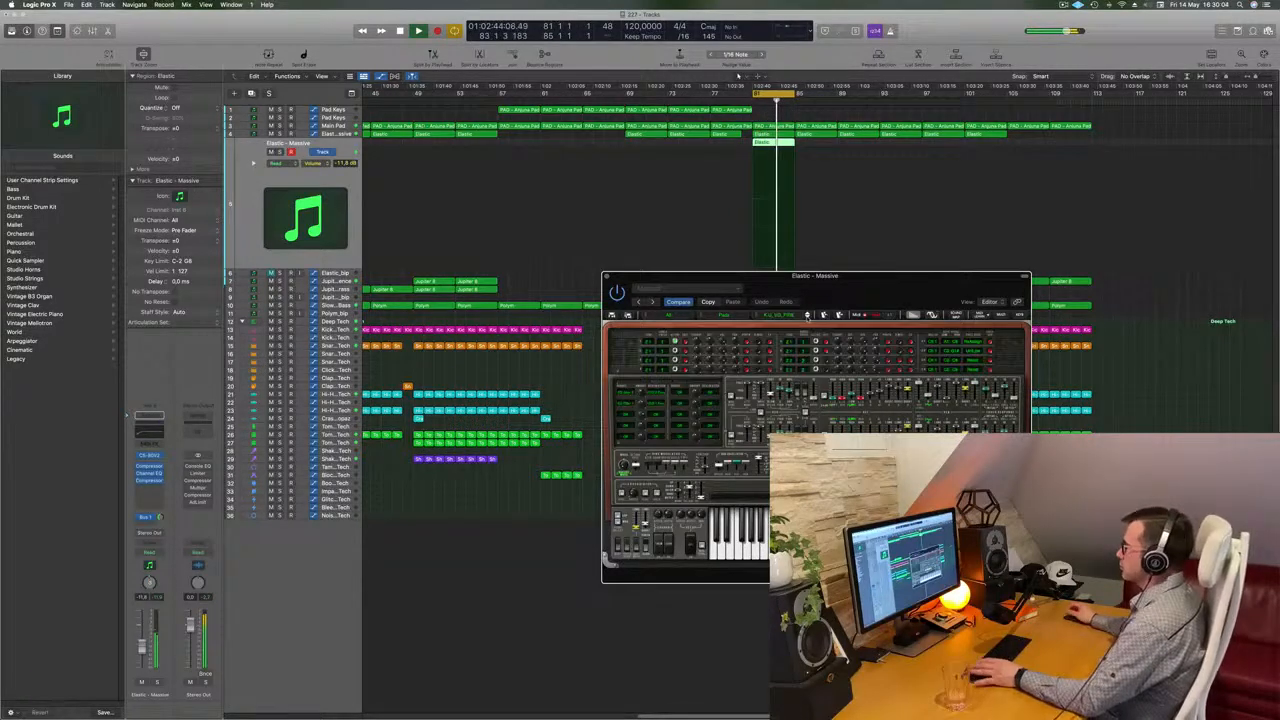
Shift the CS-80V2 plugin window slightly and audition three more presets
{"action": "mouse_move", "coordinate": [827, 308]}
{"action": "left_mouse_down"}
{"action": "mouse_move", "coordinate": [584, 326]}
{"action": "mouse_move", "coordinate": [851, 311]}
{"action": "left_mouse_up"}
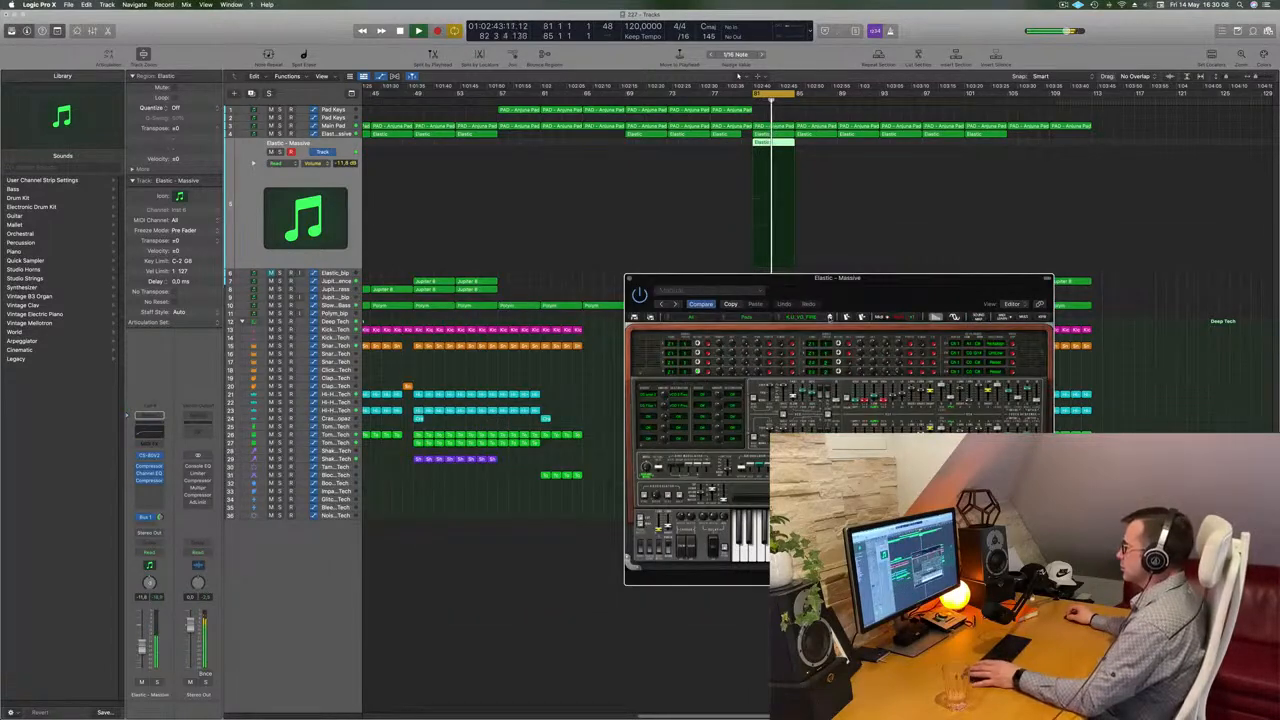
{"action": "left_click", "coordinate": [829, 318]}
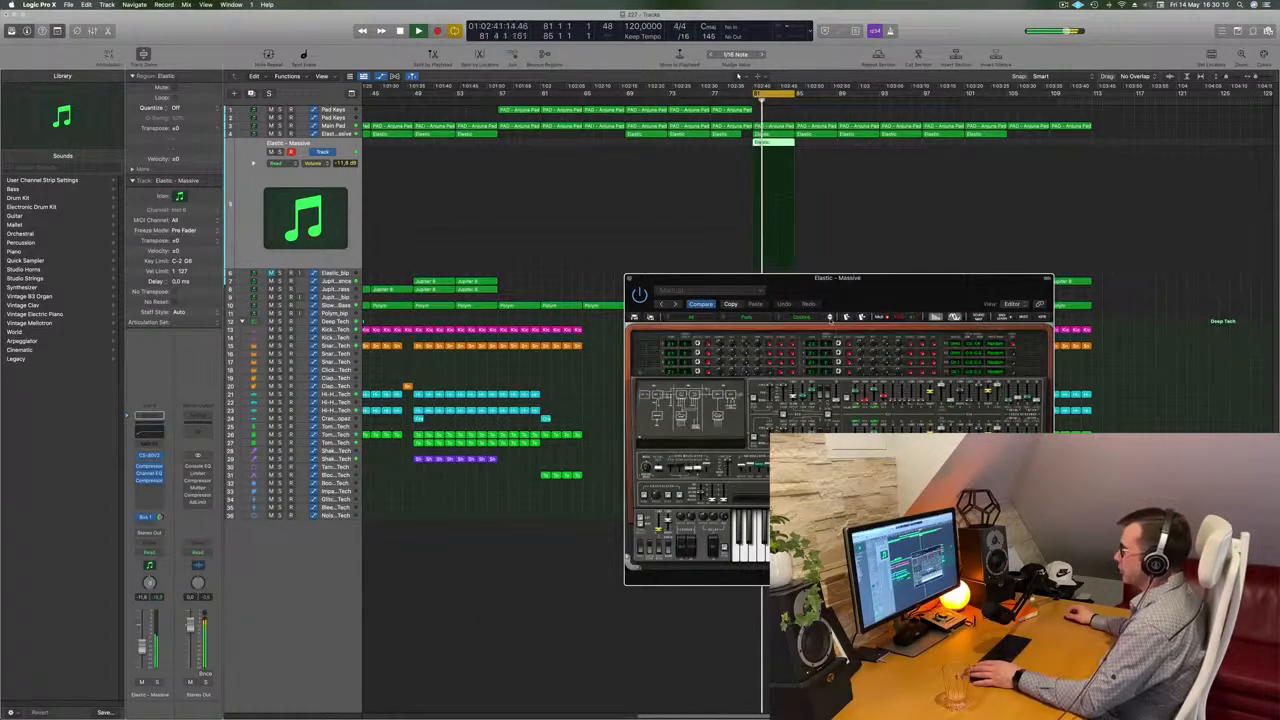
{"action": "left_click", "coordinate": [829, 318]}
{"action": "left_click", "coordinate": [829, 318]}
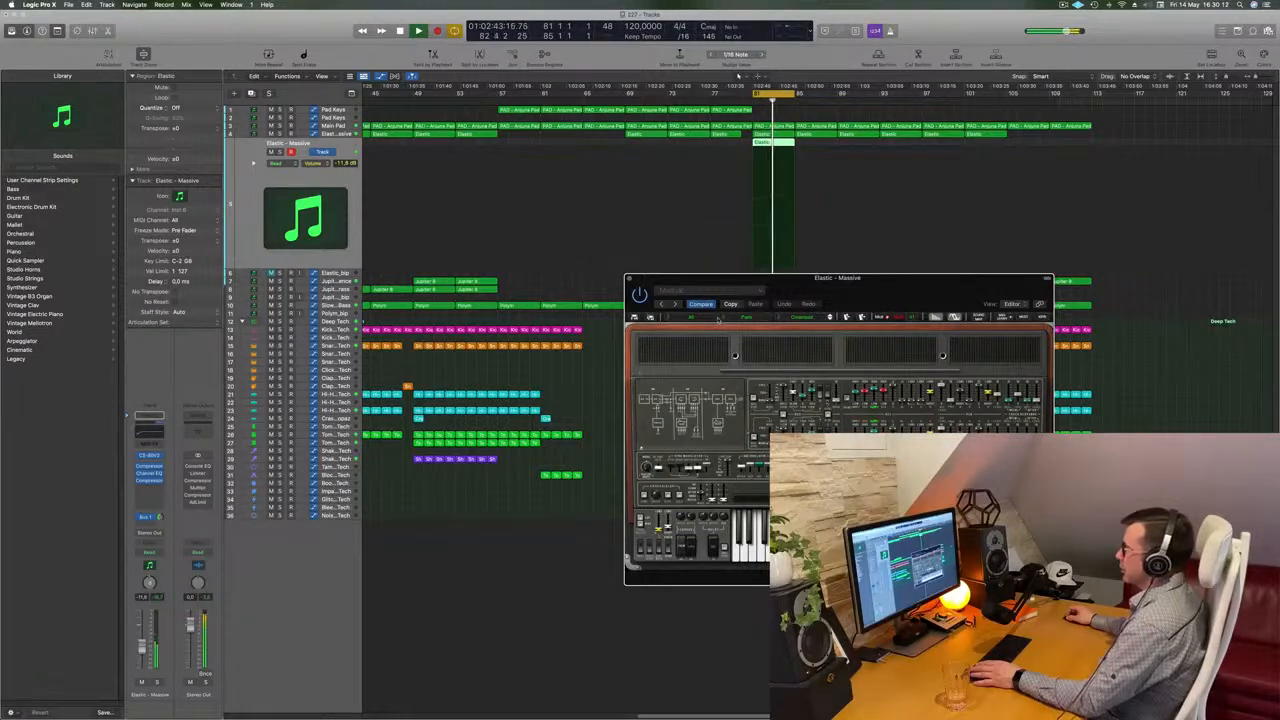
Open the CS-80V2 preset bank list and browse its categories without choosing one
{"action": "left_click", "coordinate": [668, 317]}
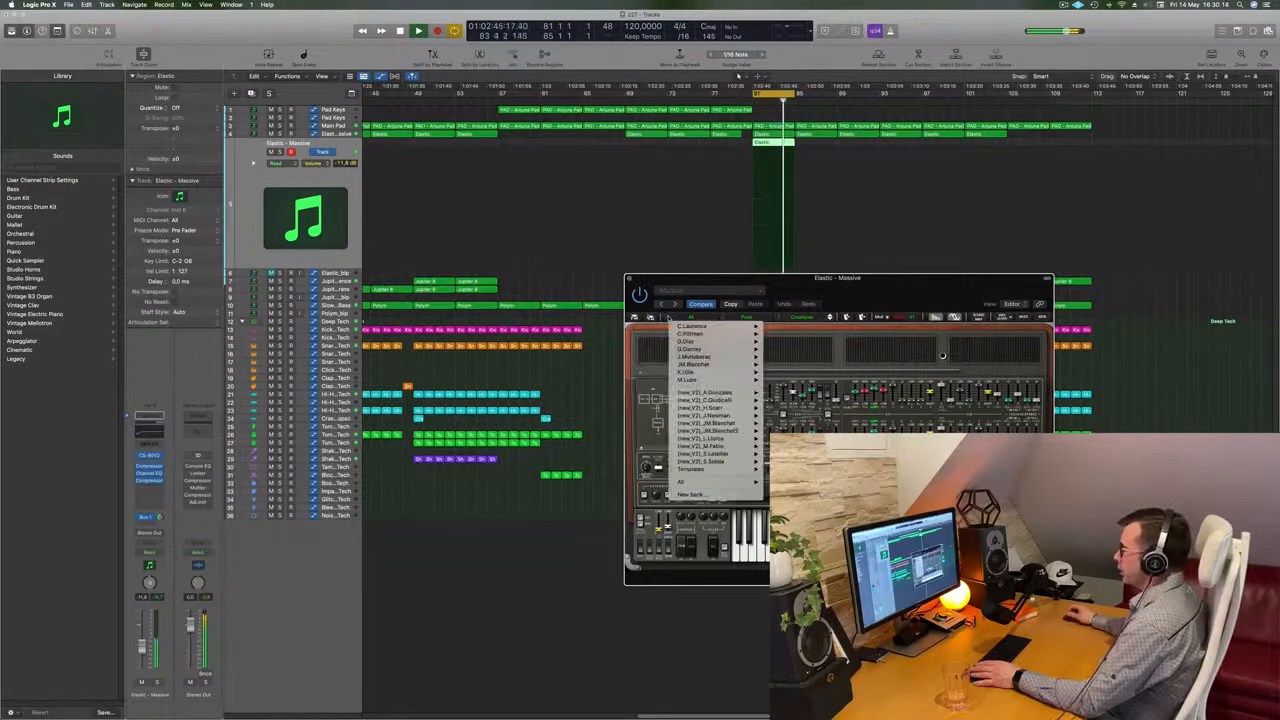
{"action": "mouse_move", "coordinate": [684, 484]}
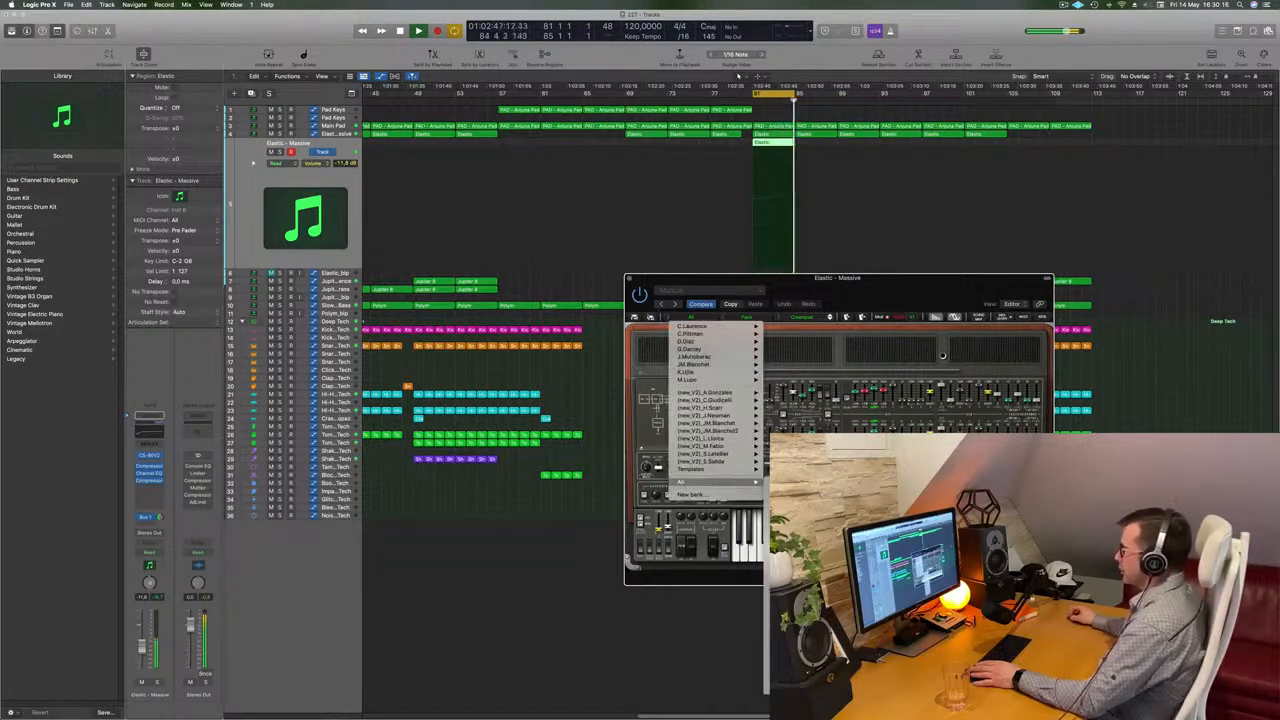
{"action": "mouse_move", "coordinate": [795, 490]}
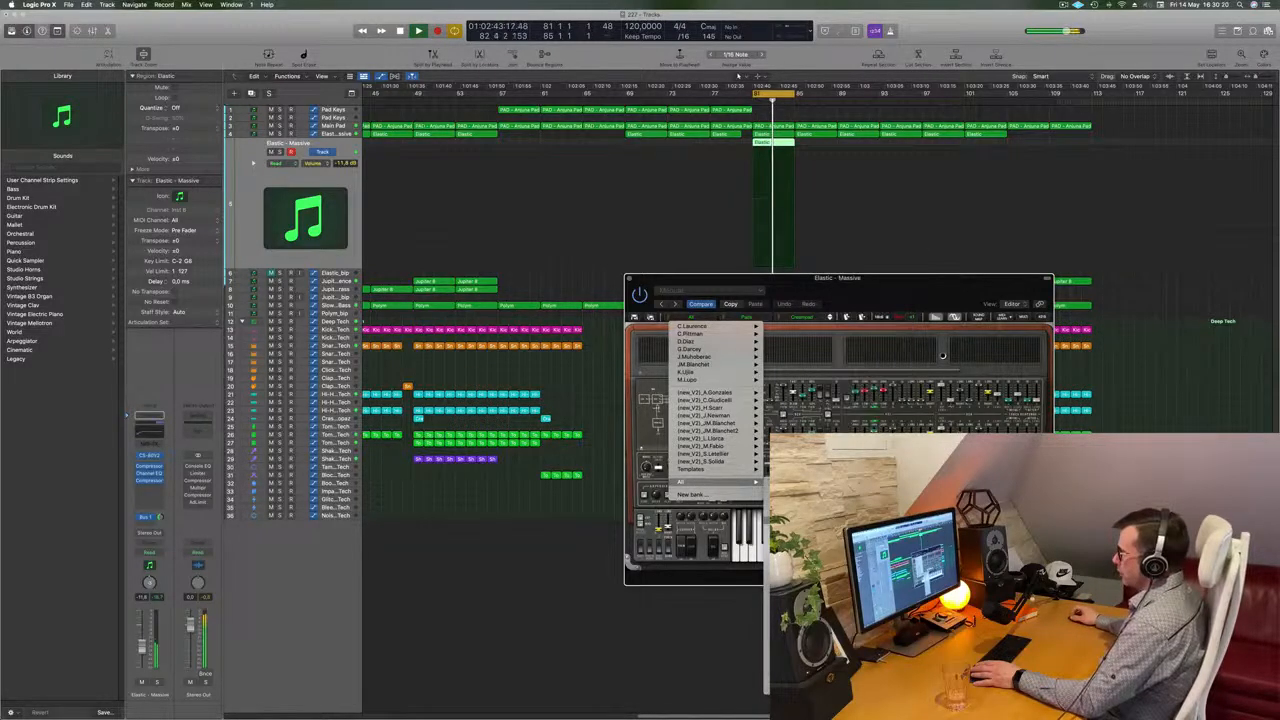
{"action": "mouse_move", "coordinate": [797, 545]}
{"action": "left_click", "coordinate": [858, 129]}
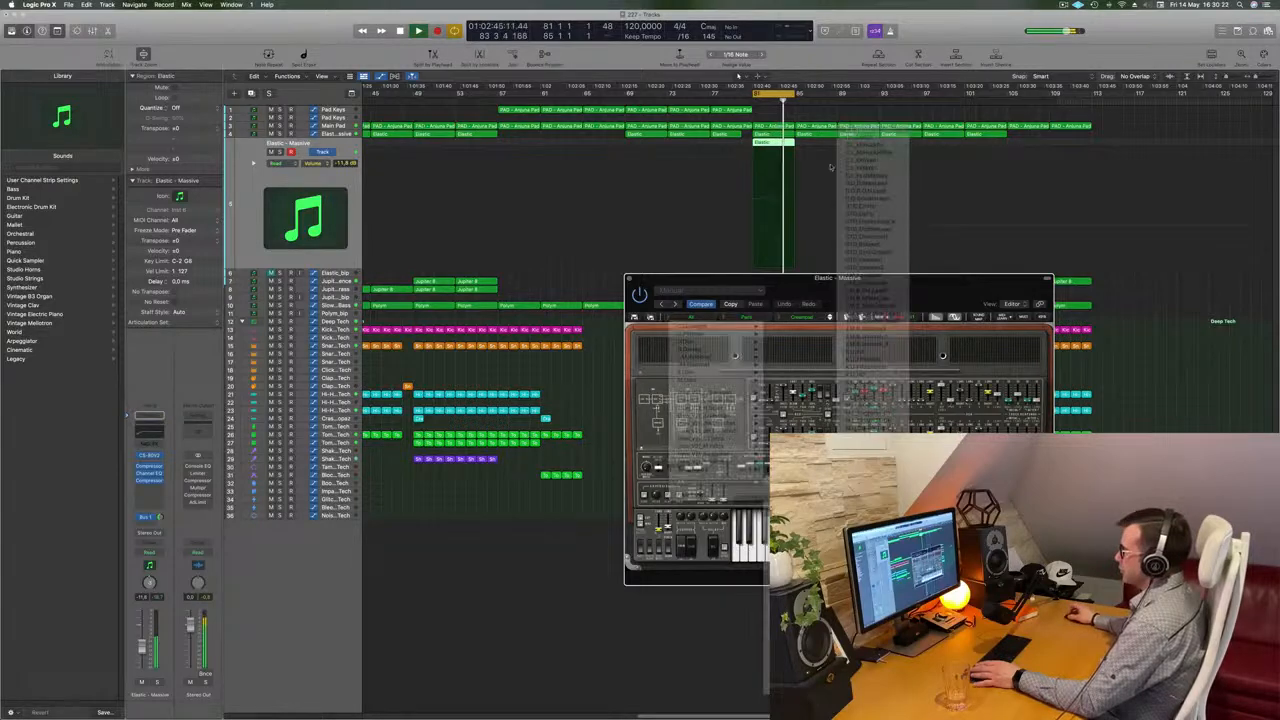
Reposition the CS-80V2 plugin window and audition another preset from the new position
{"action": "left_click_drag", "start_coordinate": [749, 308], "coordinate": [811, 279]}
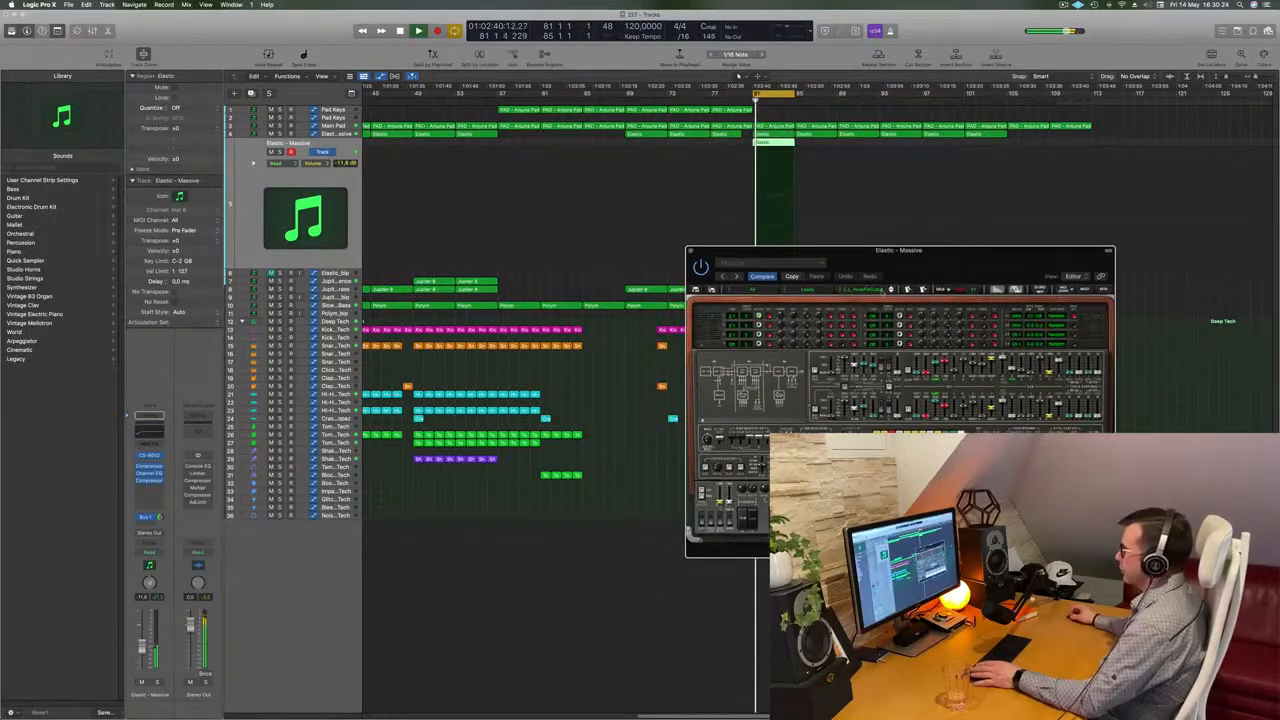
{"action": "left_click", "coordinate": [892, 290]}
{"action": "left_click", "coordinate": [892, 291]}
{"action": "left_click_drag", "start_coordinate": [960, 252], "coordinate": [895, 280]}
Continue advancing through further CS-80V2 presets one at a time during playback
{"action": "left_click", "coordinate": [827, 317]}
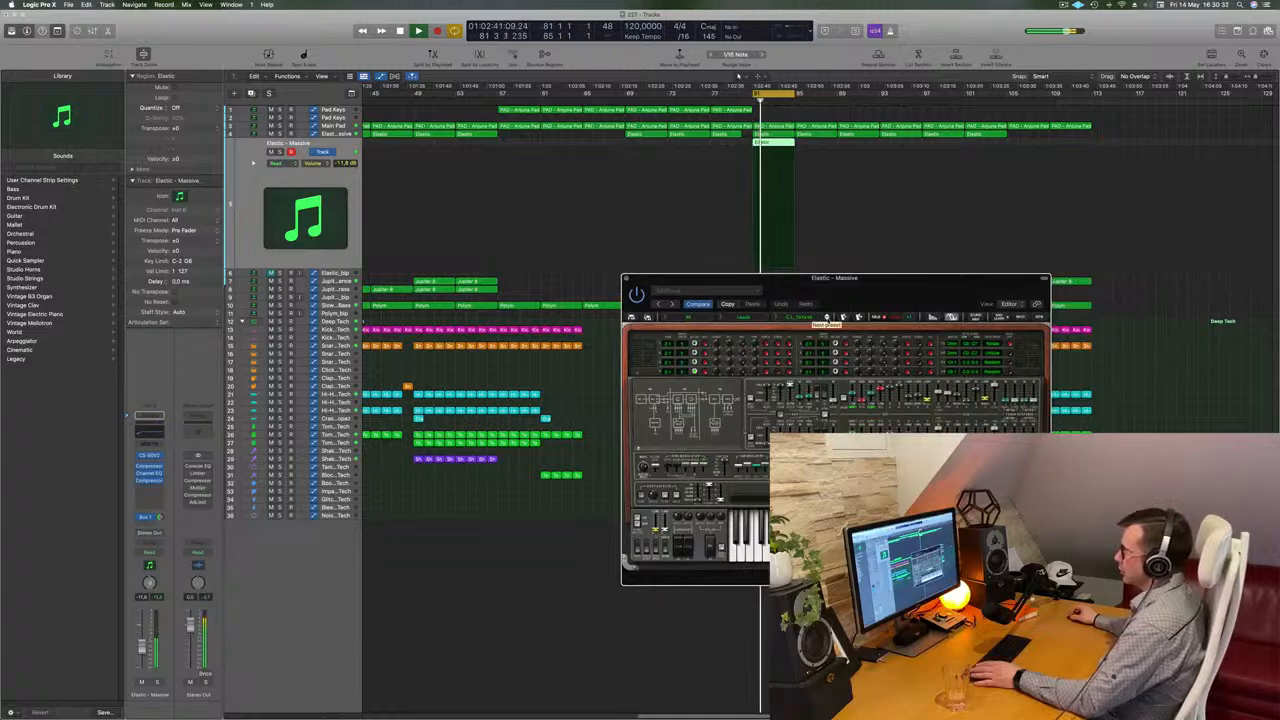
{"action": "left_click", "coordinate": [827, 317]}
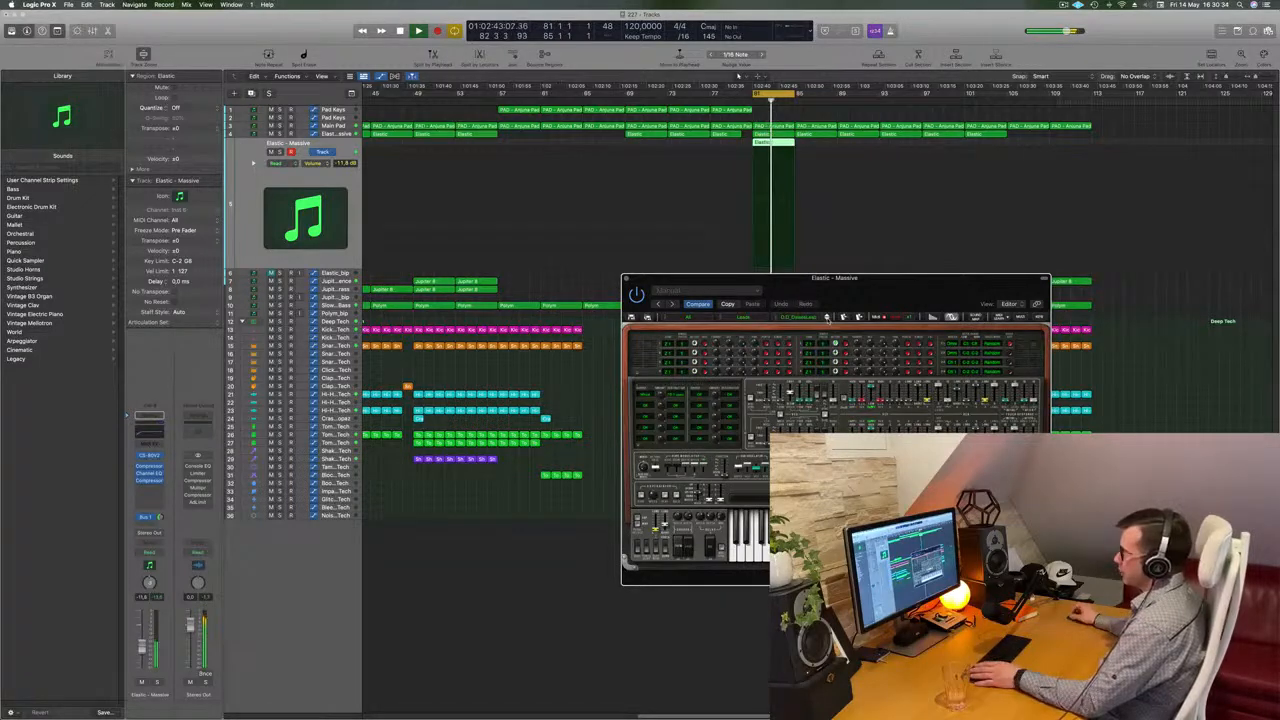
{"action": "left_click", "coordinate": [827, 317]}
{"action": "left_click", "coordinate": [827, 317]}
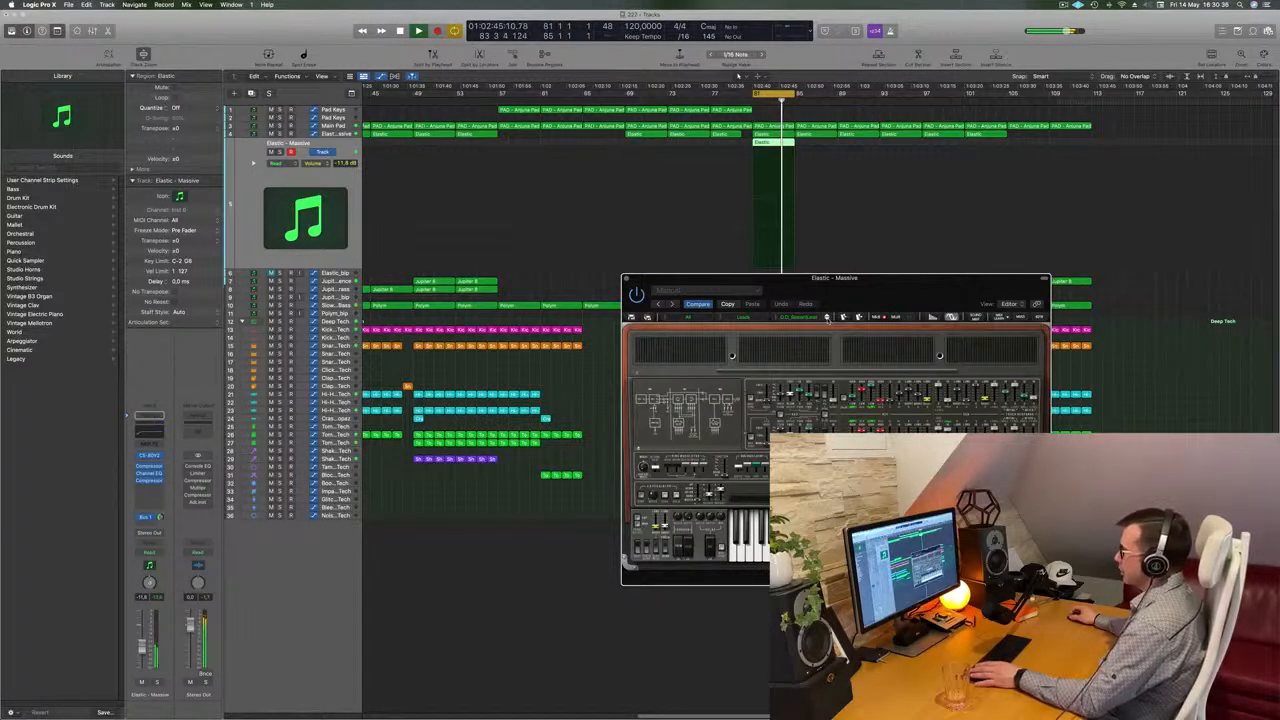
{"action": "left_click", "coordinate": [827, 317]}
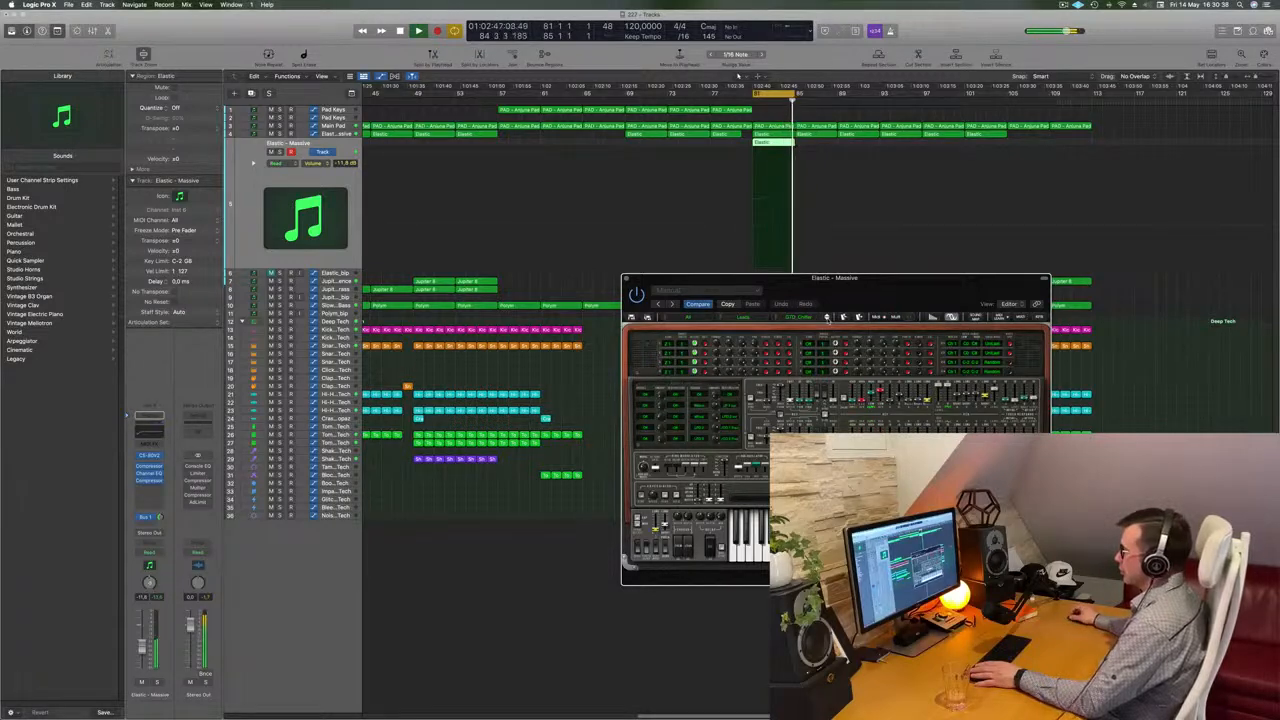
{"action": "left_click", "coordinate": [827, 317]}
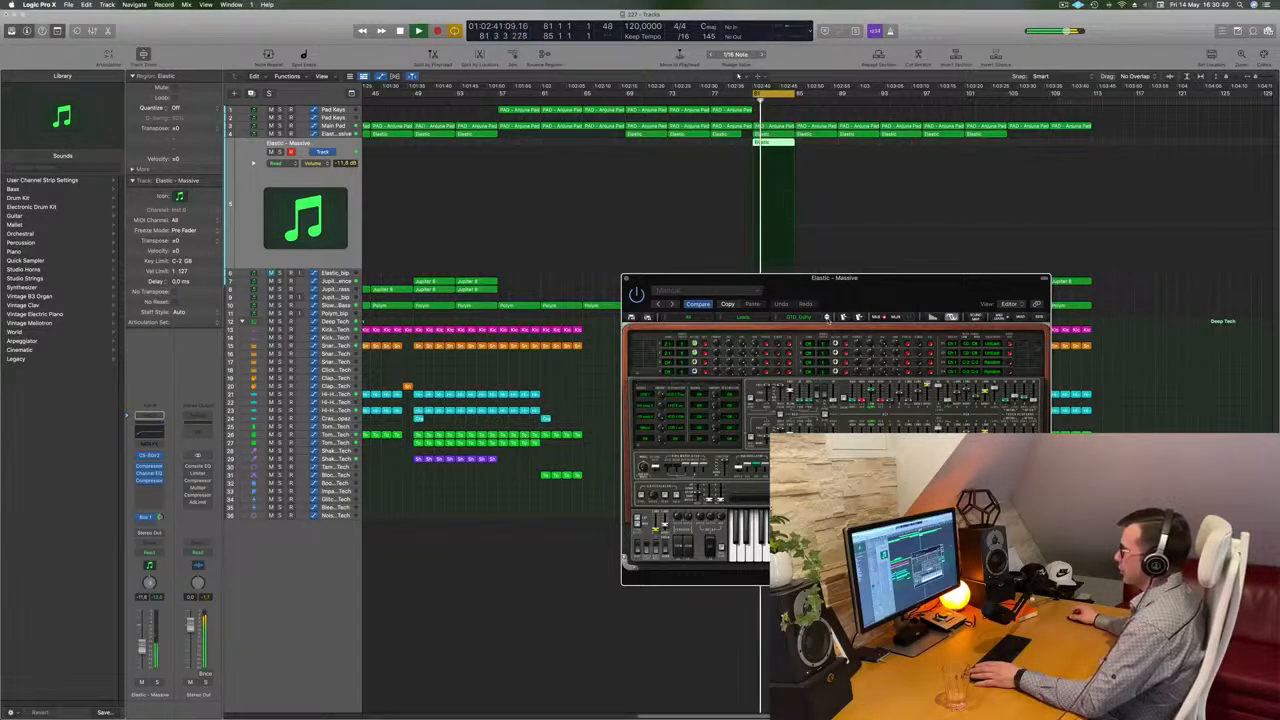
{"action": "left_click", "coordinate": [827, 317]}
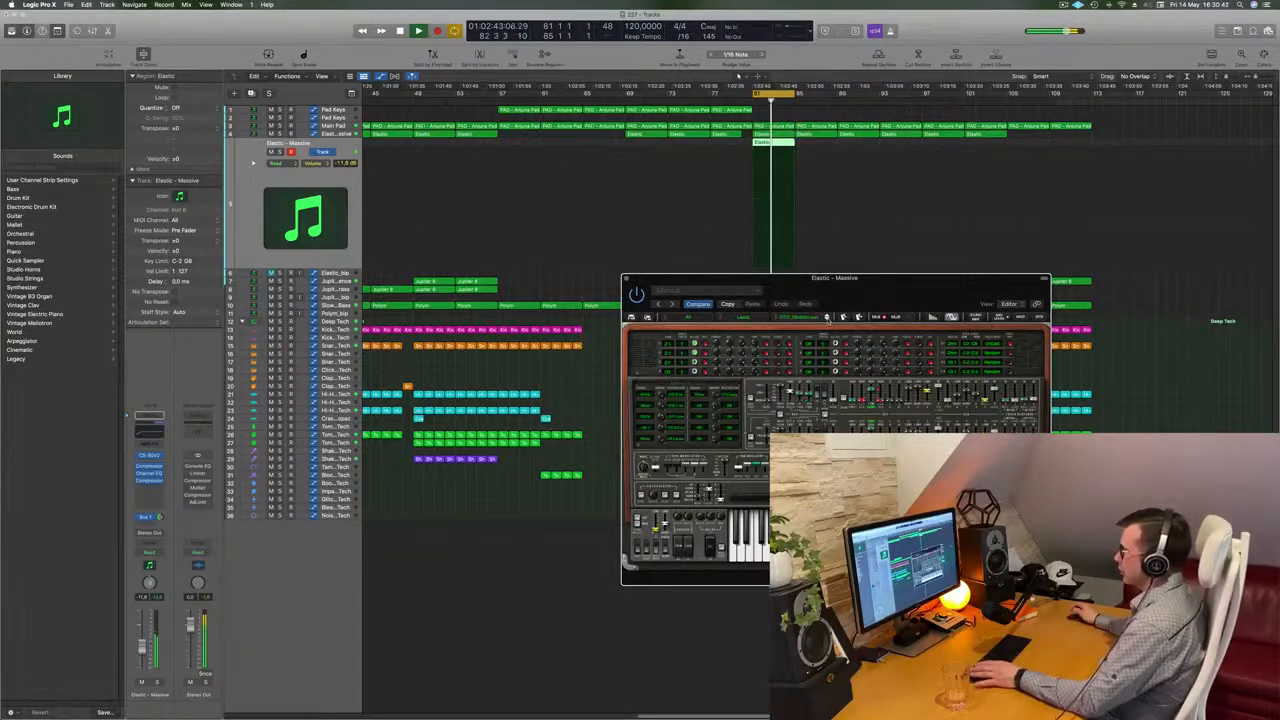
{"action": "left_click", "coordinate": [827, 317]}
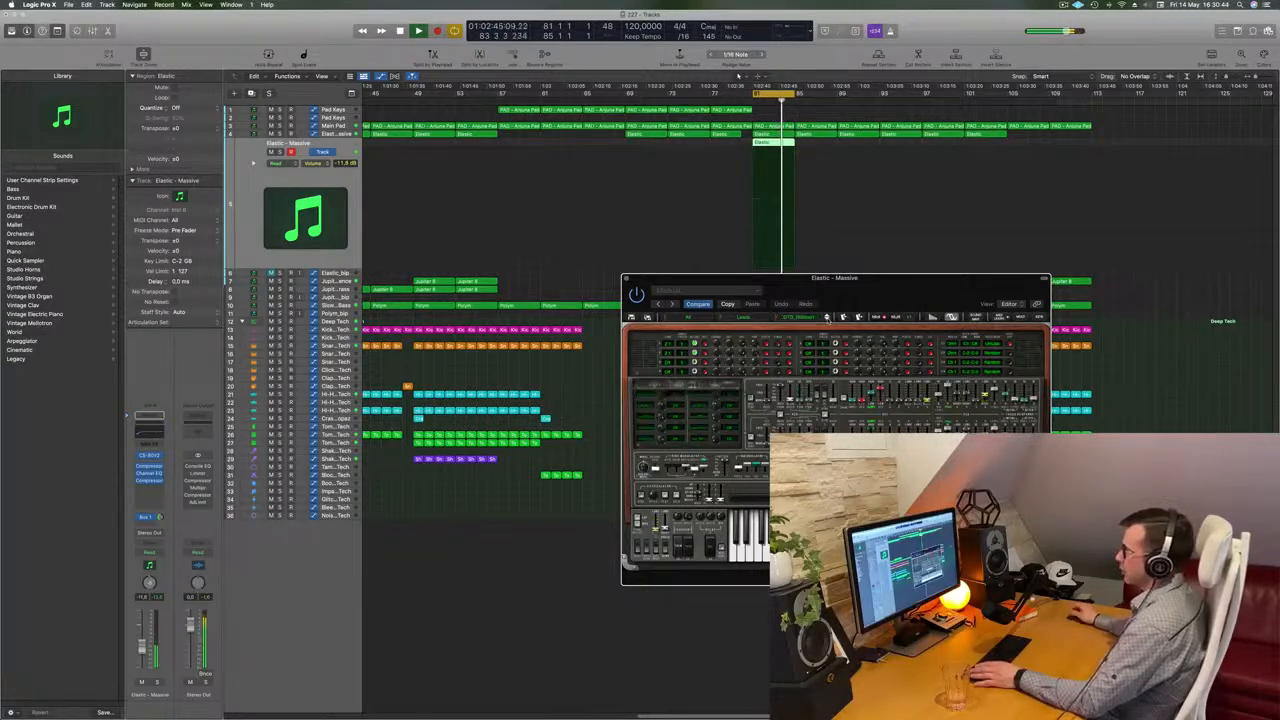
{"action": "left_click", "coordinate": [827, 317]}
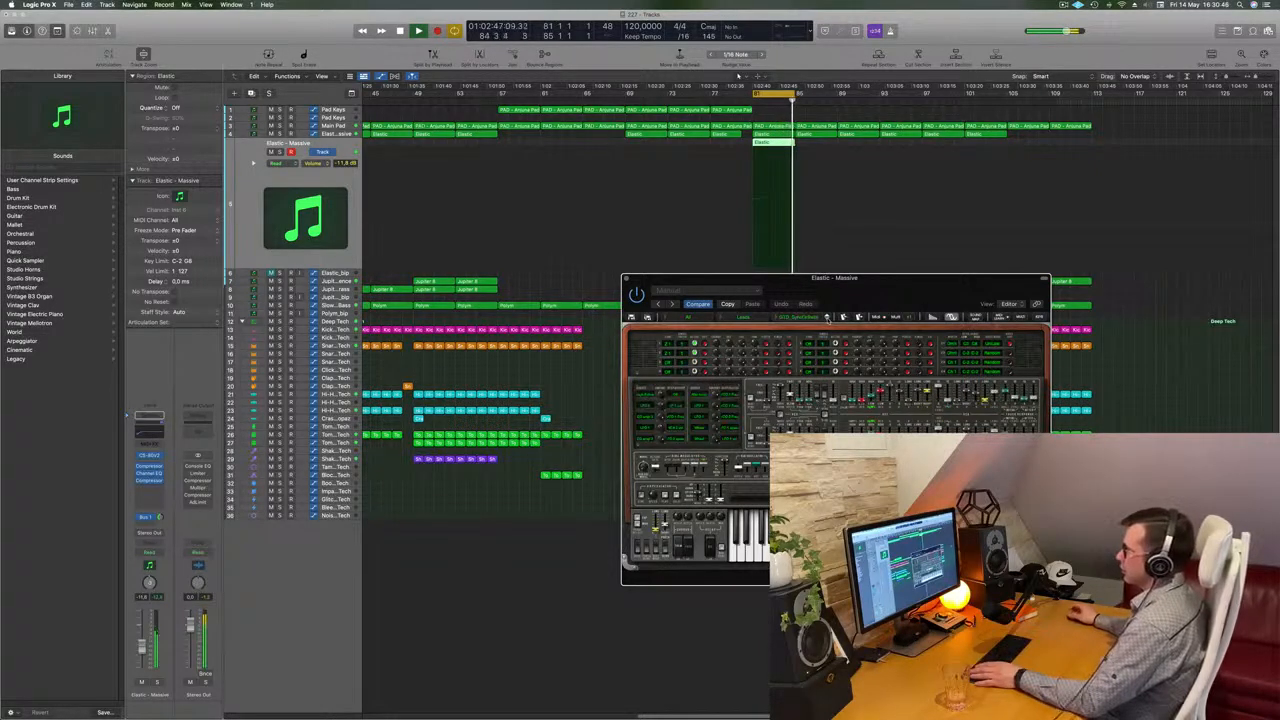
{"action": "left_click", "coordinate": [827, 317]}
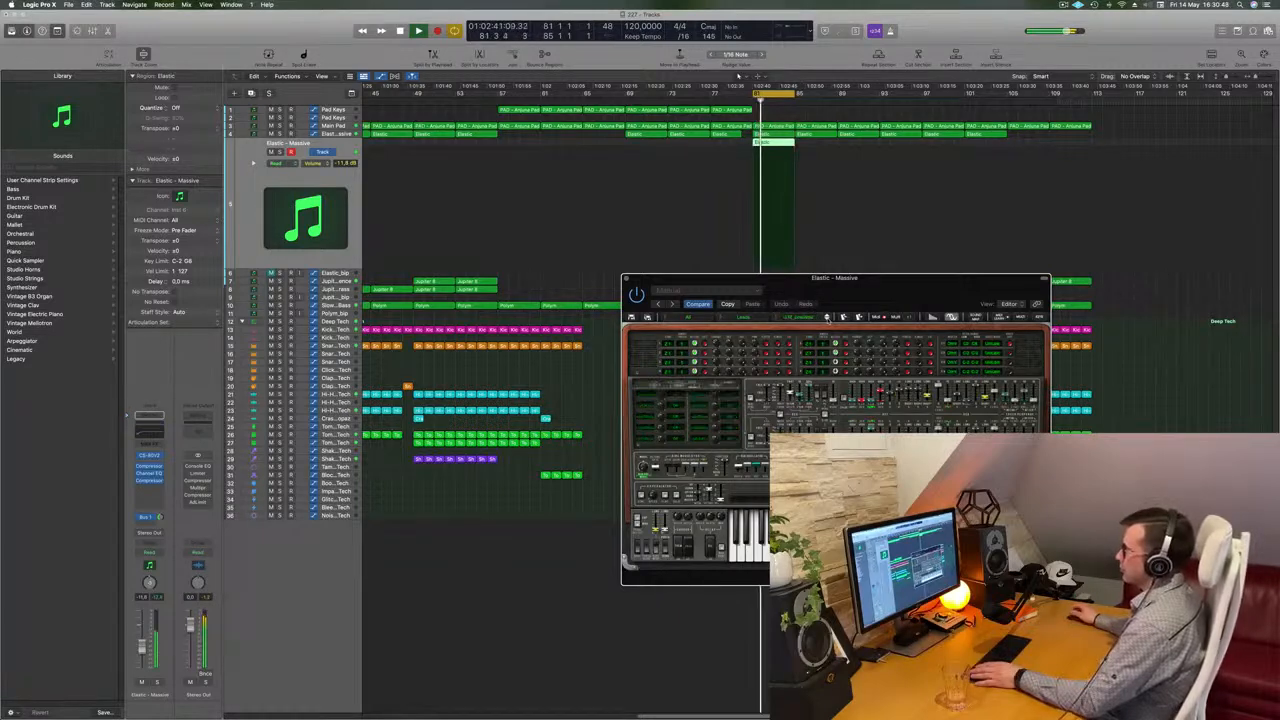
{"action": "left_click", "coordinate": [827, 317]}
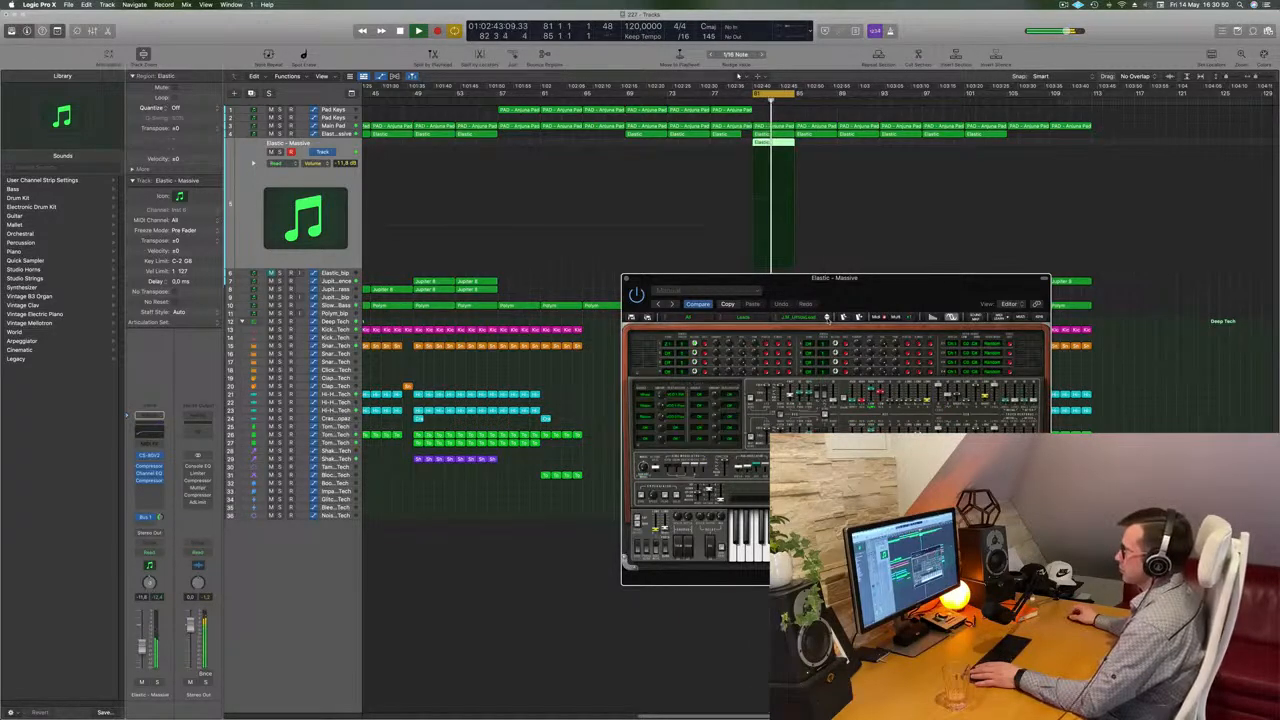
{"action": "left_click", "coordinate": [827, 317]}
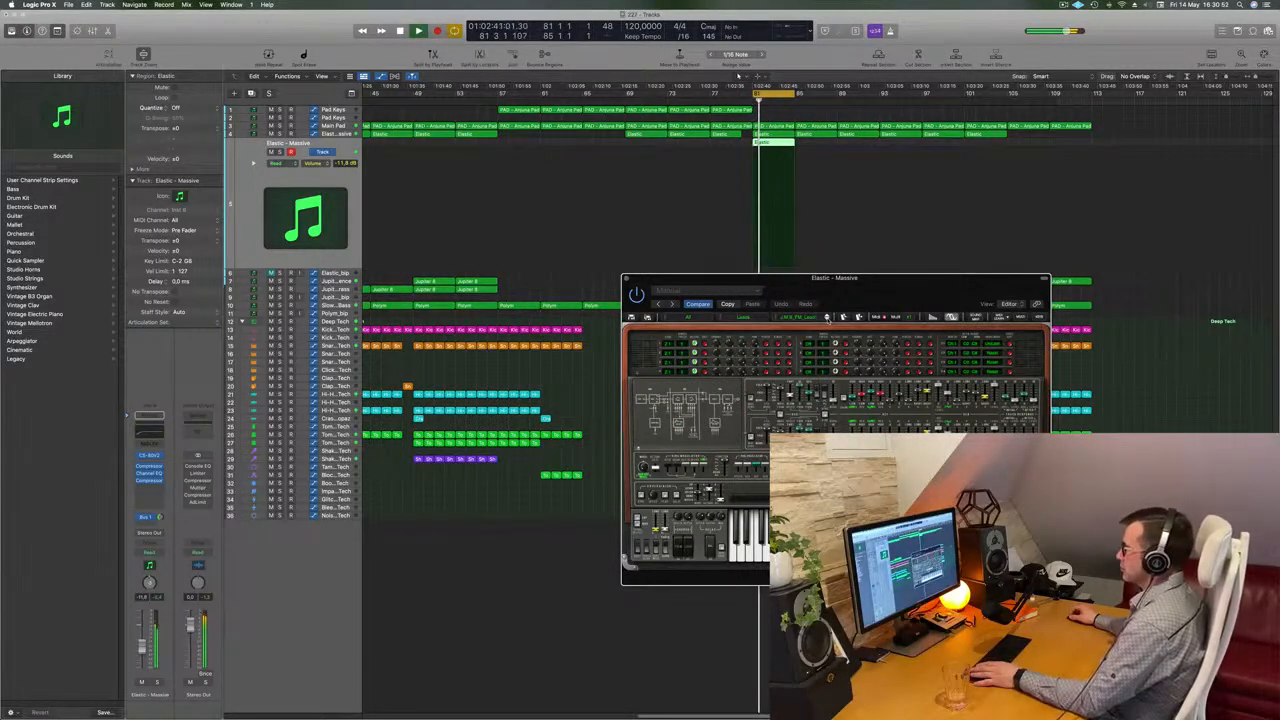
{"action": "left_click", "coordinate": [827, 317]}
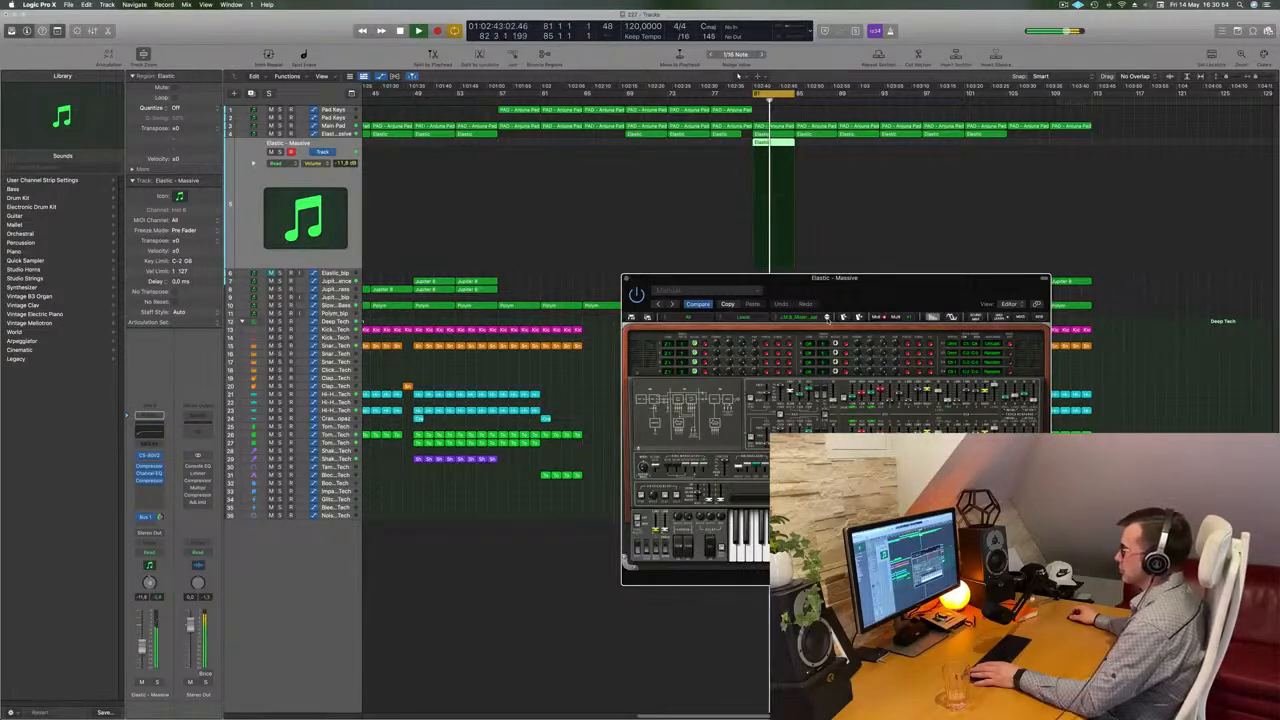
Move the plugin window further left and audition four more CS-80V2 presets
{"action": "left_click_drag", "start_coordinate": [893, 288], "coordinate": [831, 288]}
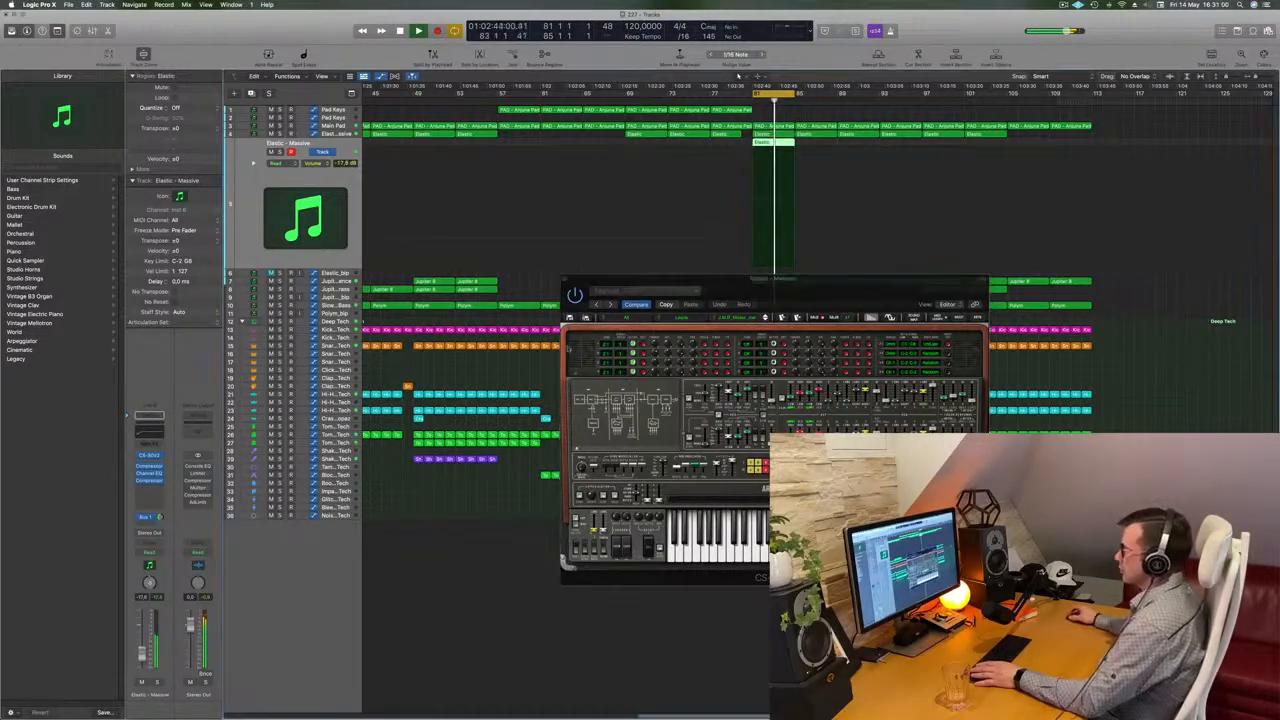
{"action": "left_click_drag", "start_coordinate": [798, 309], "coordinate": [767, 314]}
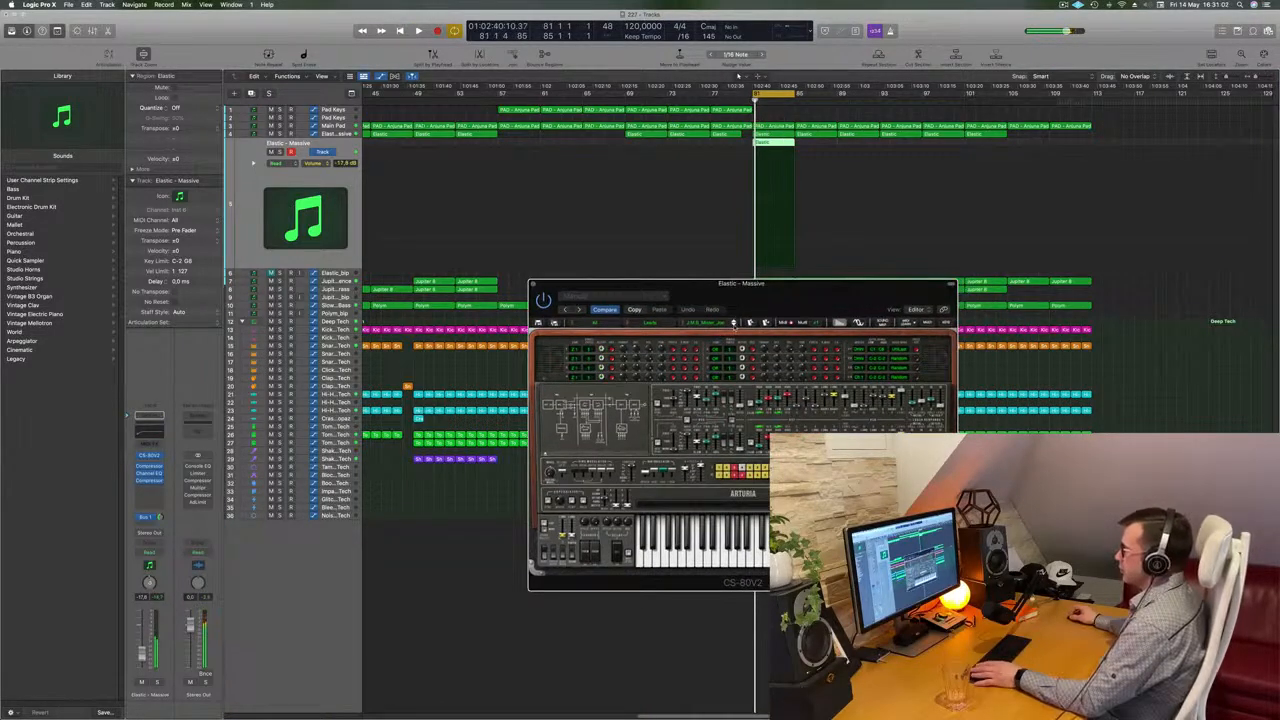
{"action": "left_click", "coordinate": [733, 324]}
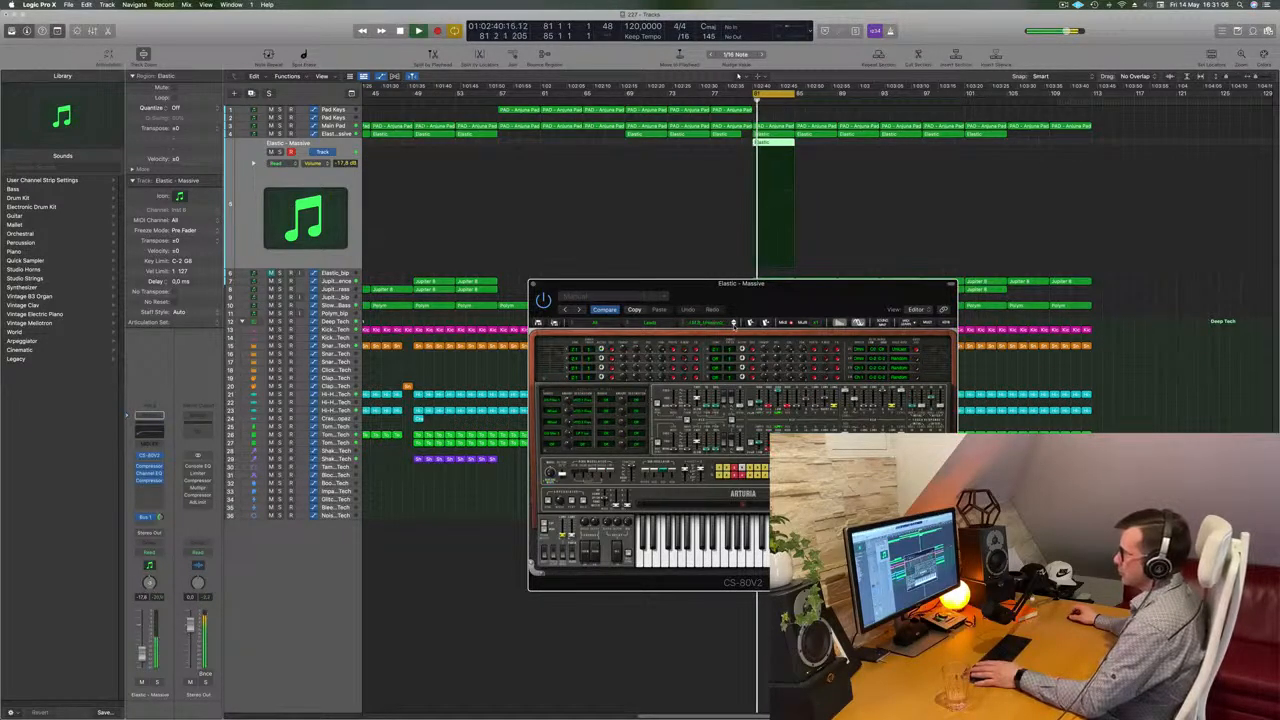
{"action": "left_click", "coordinate": [734, 323]}
{"action": "left_click", "coordinate": [734, 323]}
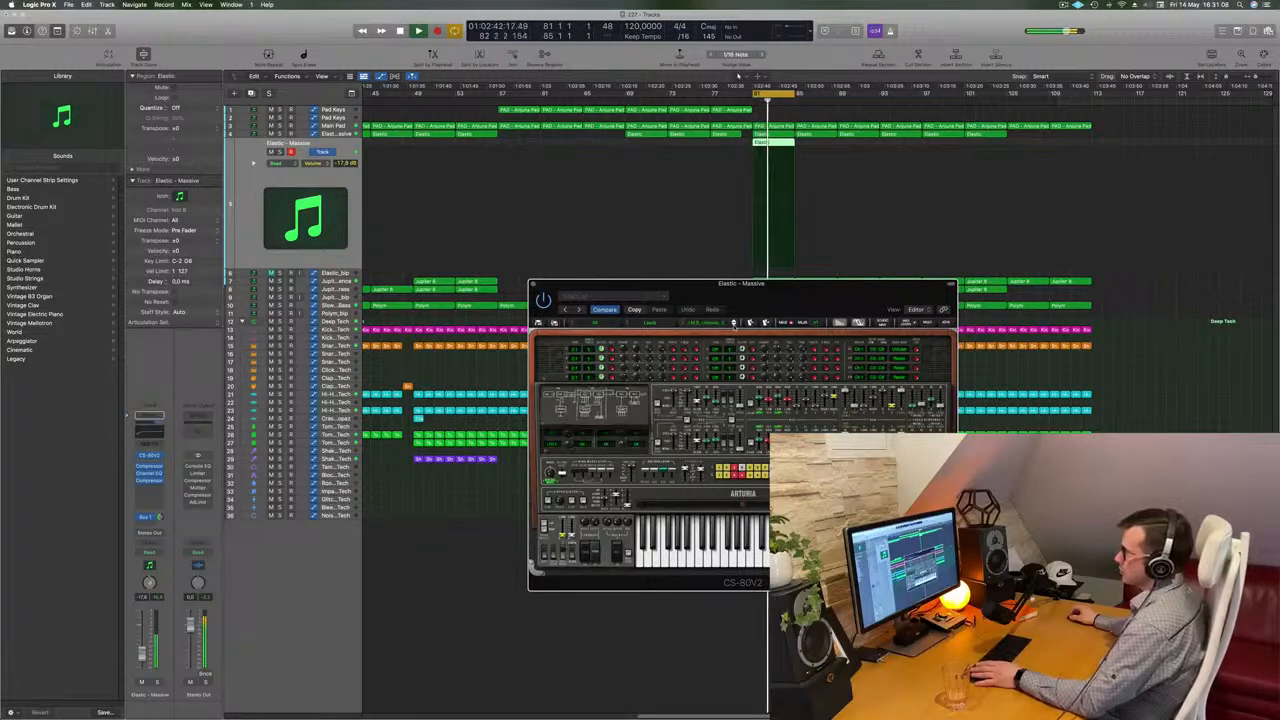
{"action": "left_click", "coordinate": [734, 323]}
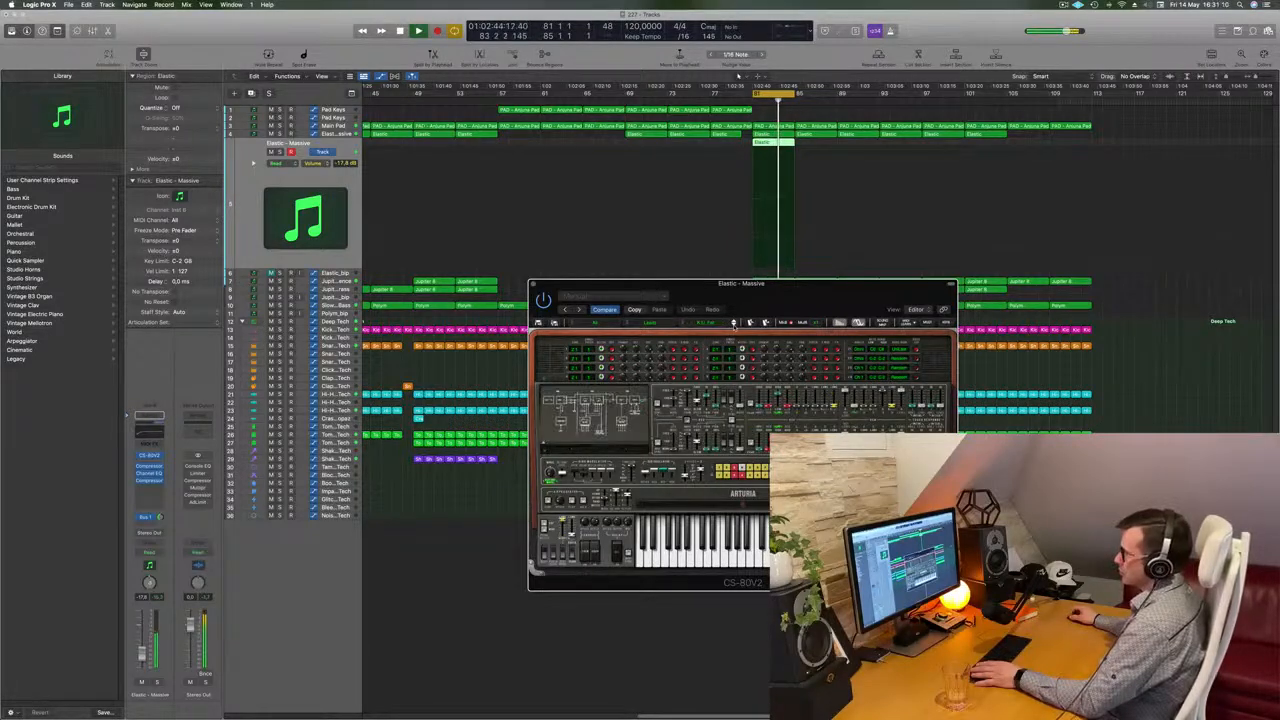
{"action": "left_click", "coordinate": [734, 323]}
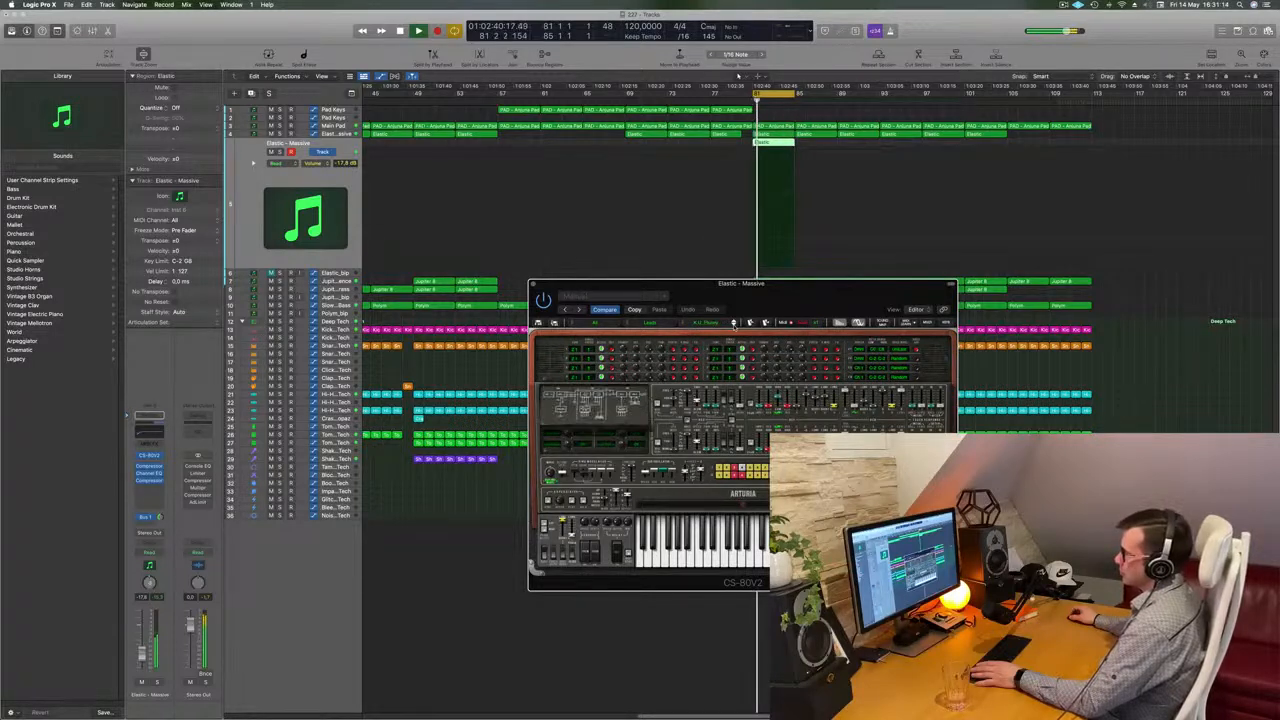
Advance through six more CS-80V2 presets one at a time while the extended section plays
{"action": "left_click", "coordinate": [734, 323]}
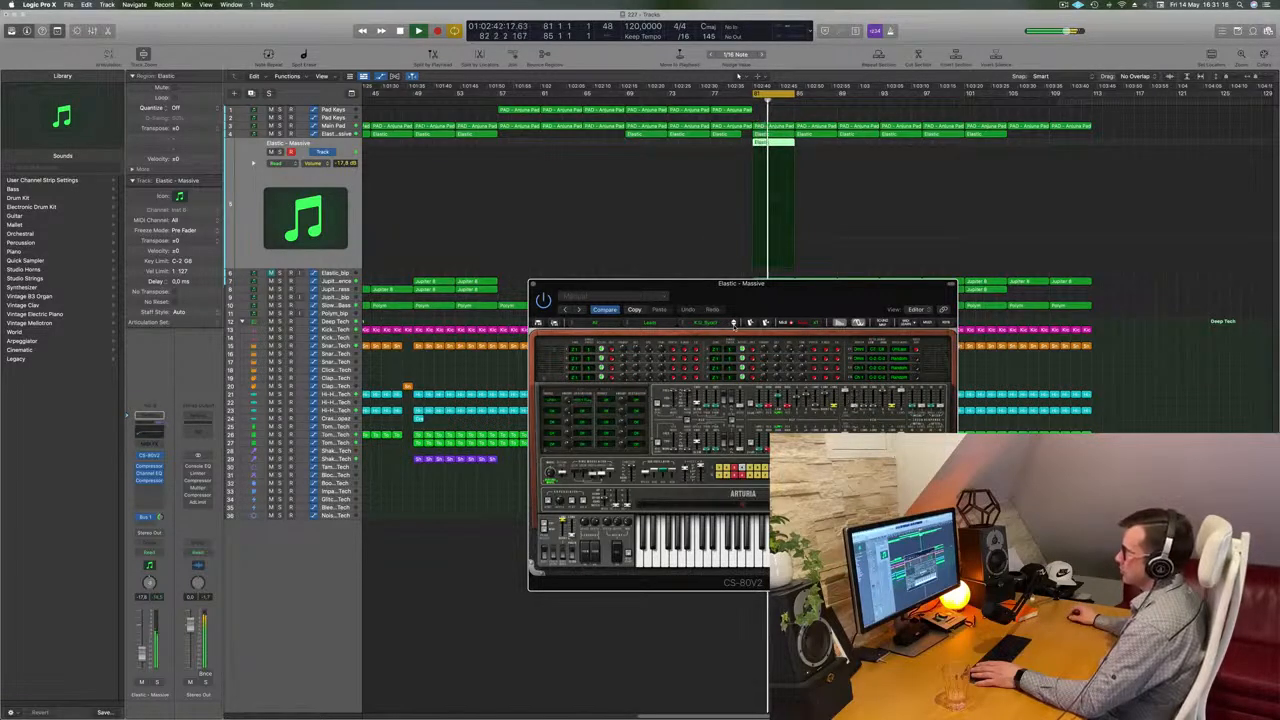
{"action": "left_click", "coordinate": [734, 323]}
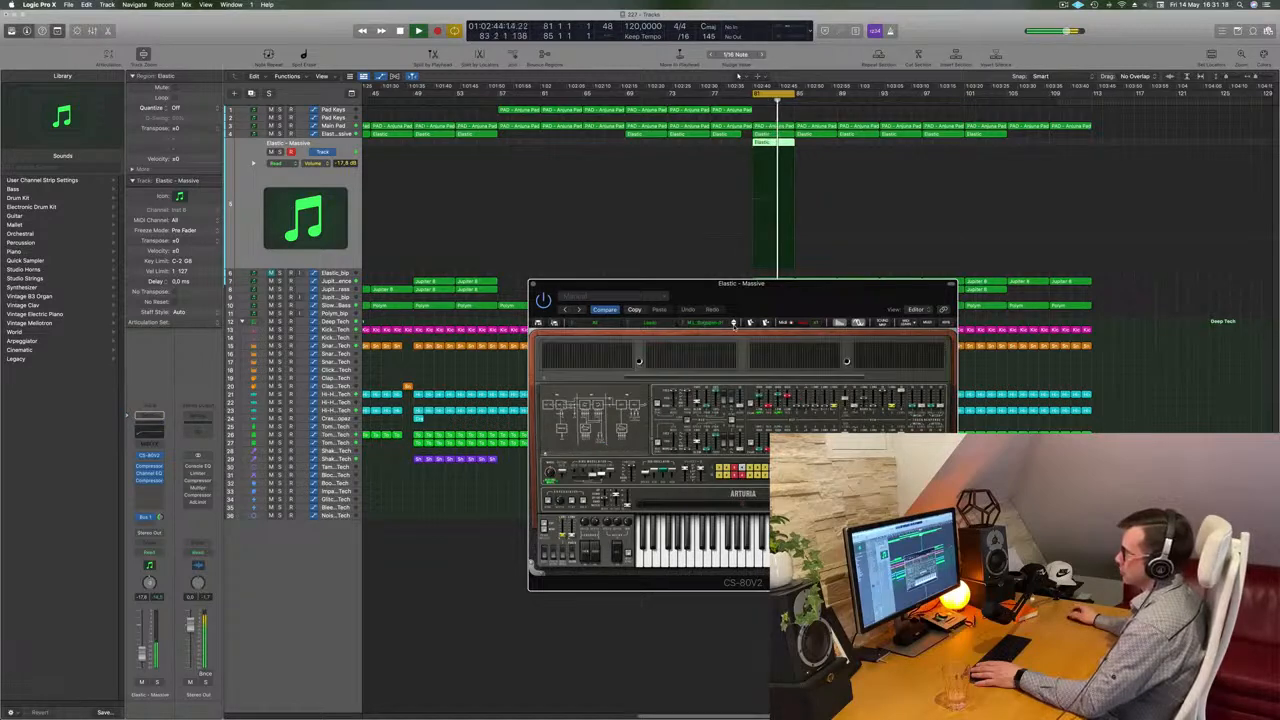
{"action": "left_click", "coordinate": [734, 323]}
{"action": "left_click", "coordinate": [734, 323]}
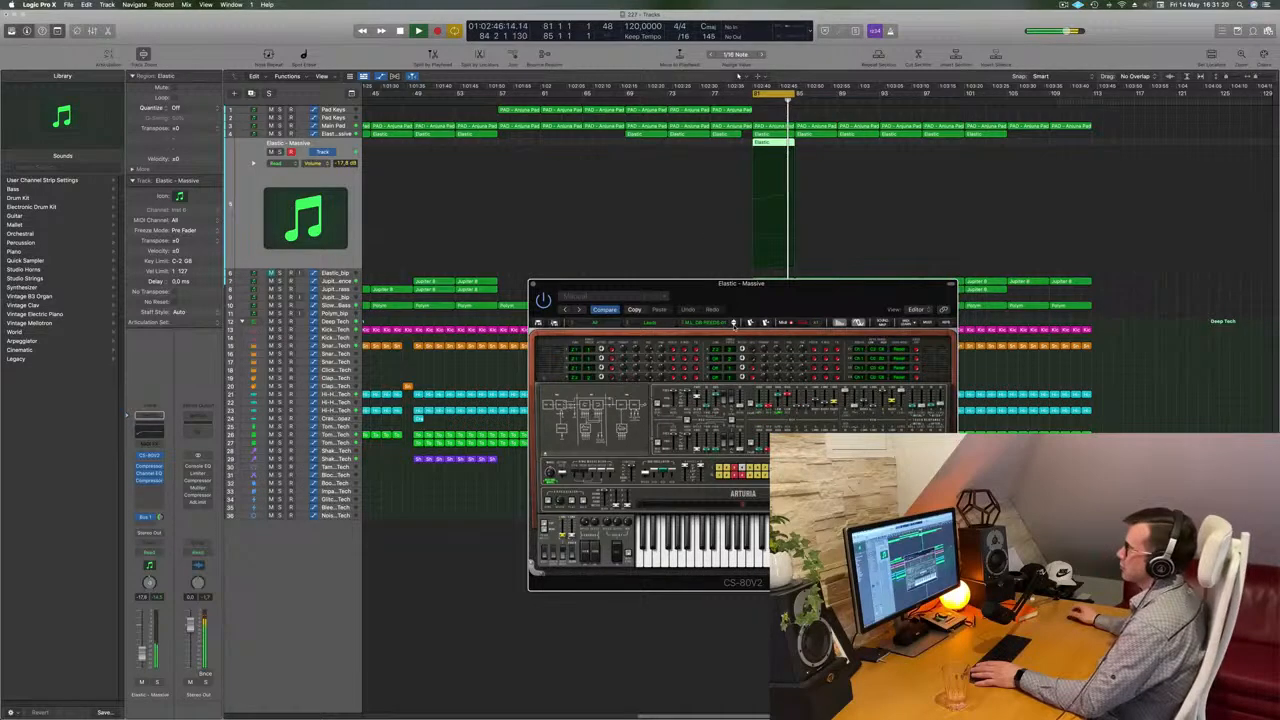
{"action": "left_click", "coordinate": [734, 323]}
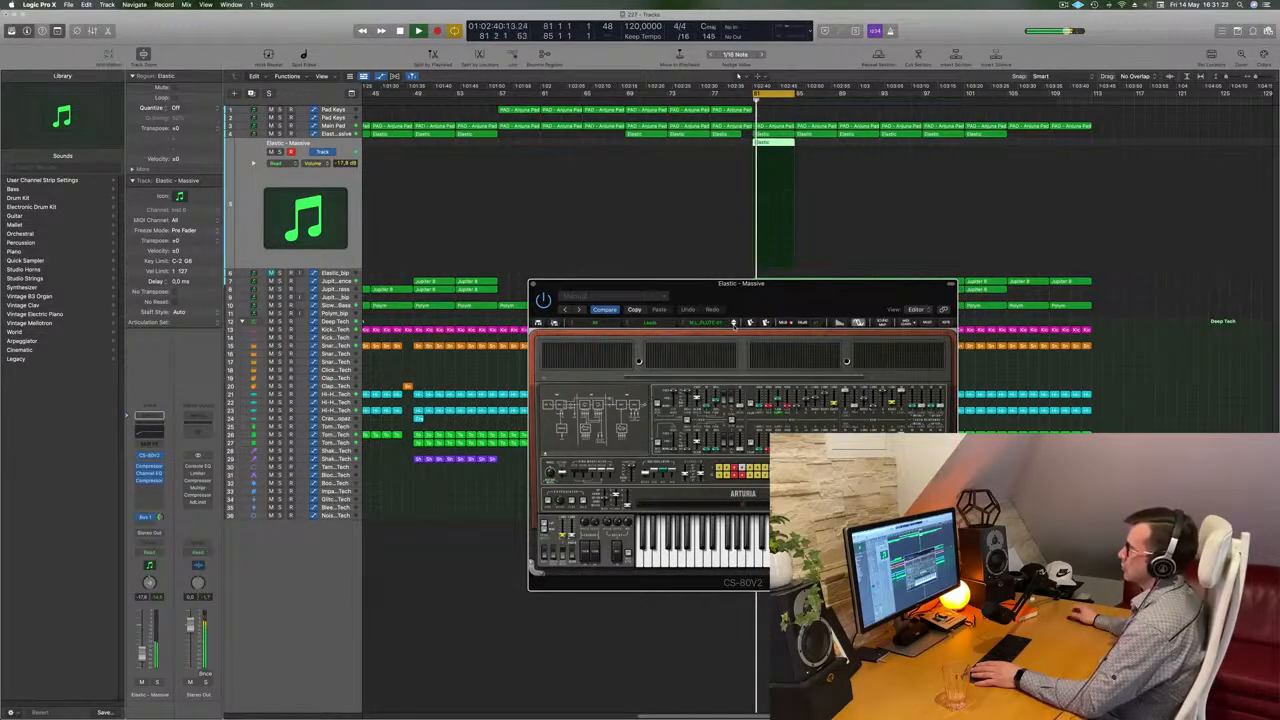
{"action": "left_click", "coordinate": [734, 323]}
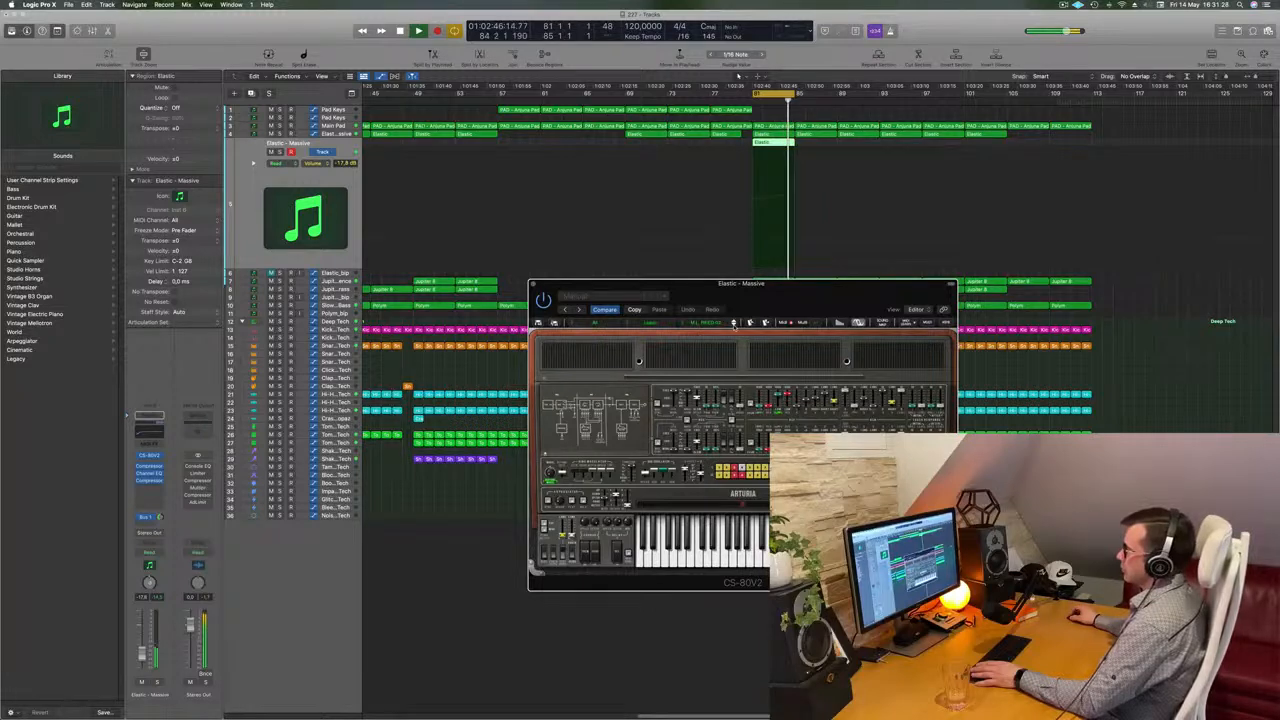
Close the CS-80V2 plugin window and stop playback
{"action": "left_click_drag", "start_coordinate": [836, 292], "coordinate": [812, 295]}
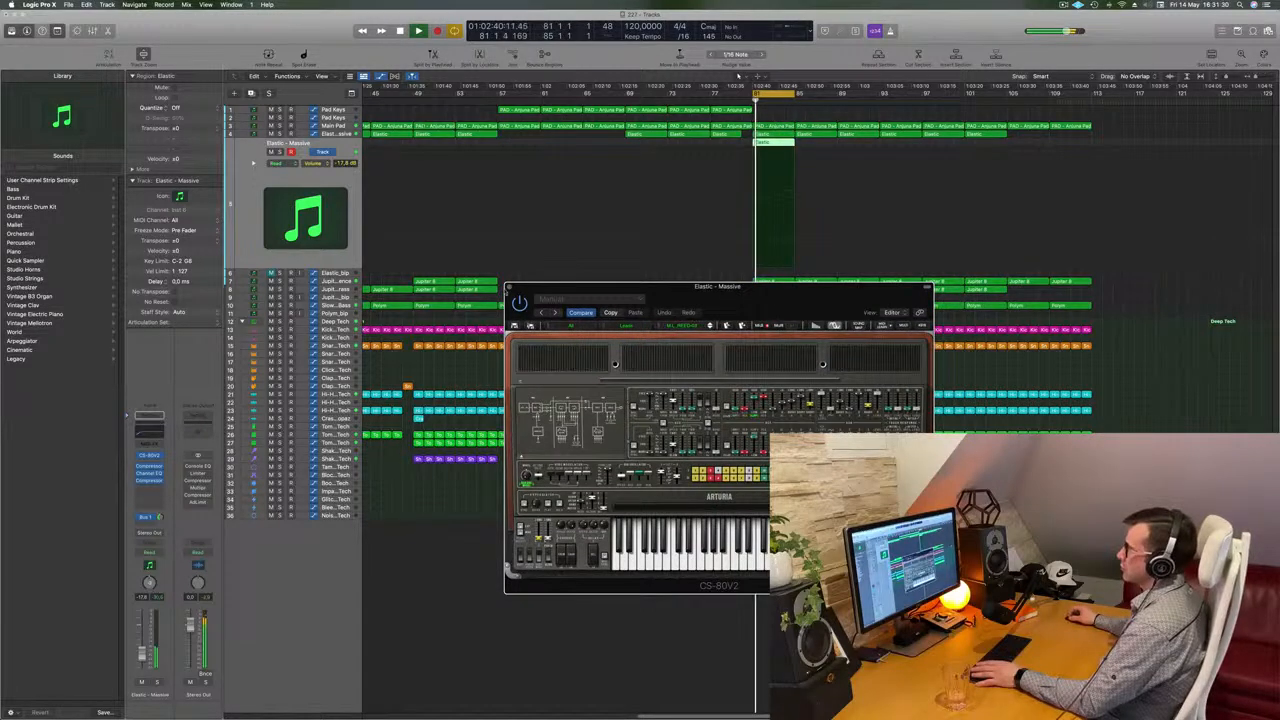
{"action": "left_click", "coordinate": [508, 288]}
{"action": "key", "text": "space"}
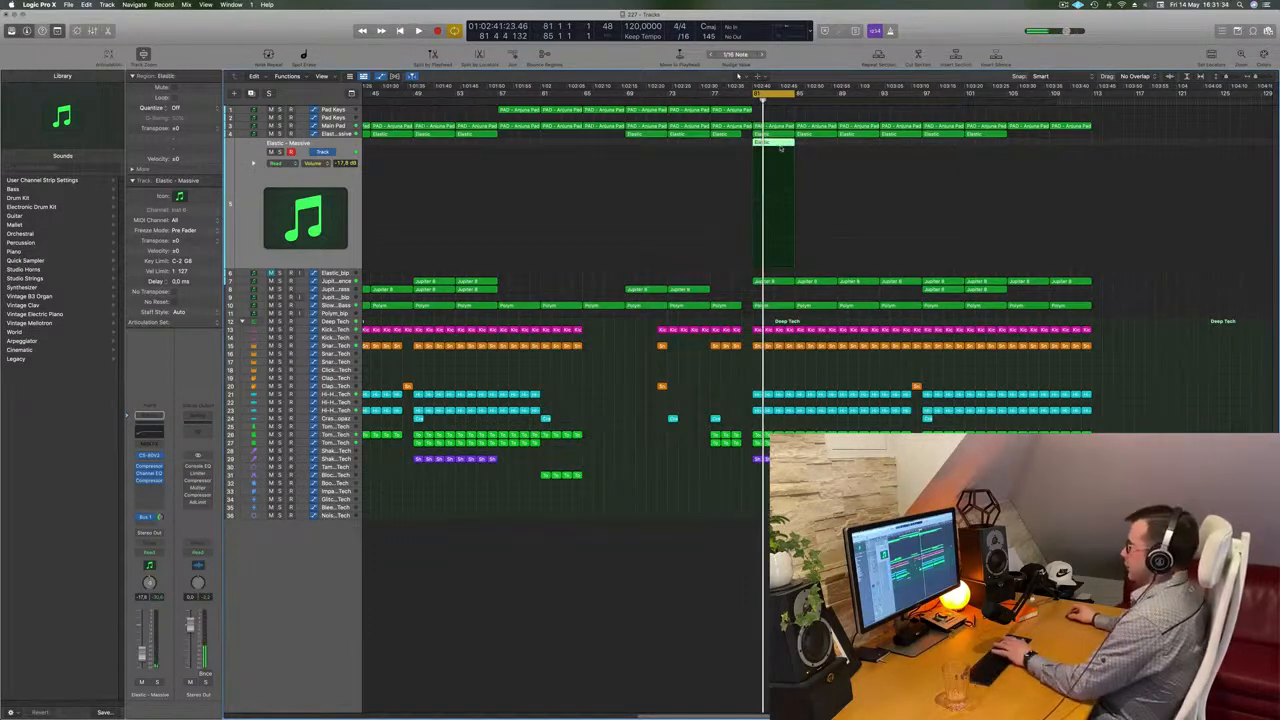
Move the PAD - Arturia Pad region onto the Elastic track in the extended section and start playback
{"action": "left_click_drag", "start_coordinate": [775, 139], "coordinate": [775, 149]}
{"action": "key", "text": "space"}
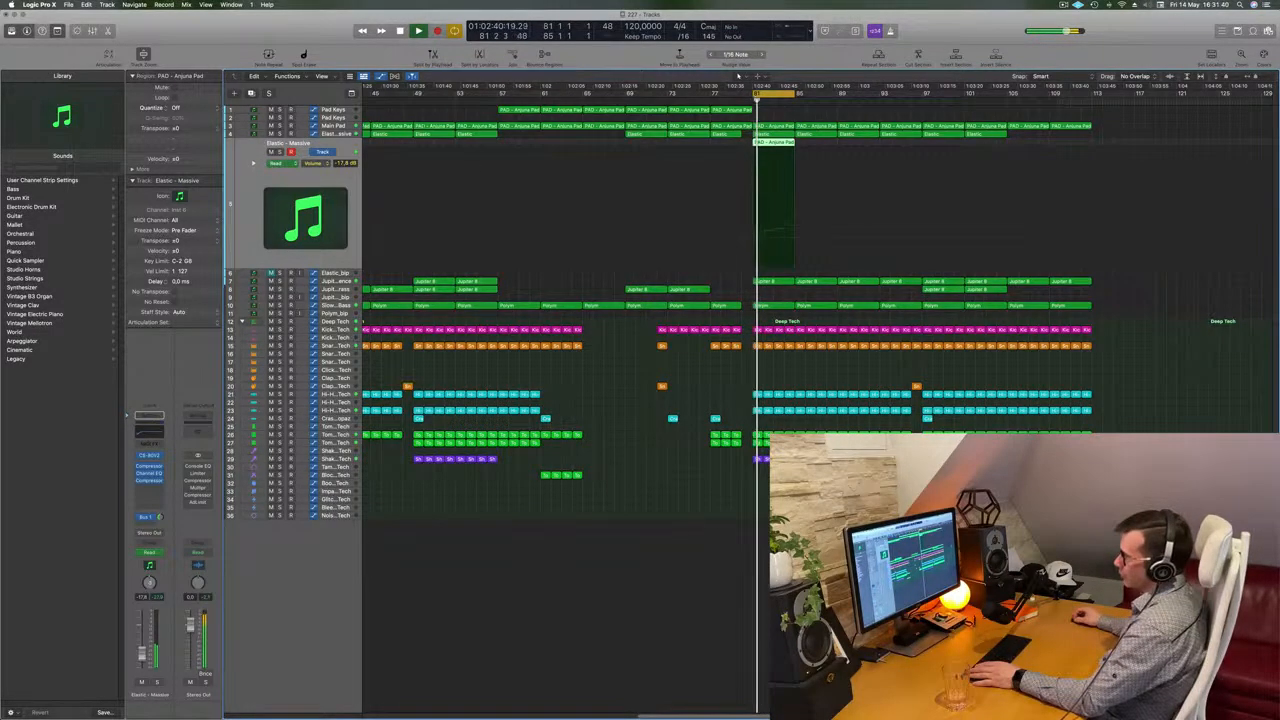
Reopen the CS-80V2 plugin on the Elastic track and audition further presets, restarting playback between them
{"action": "left_click", "coordinate": [150, 456]}
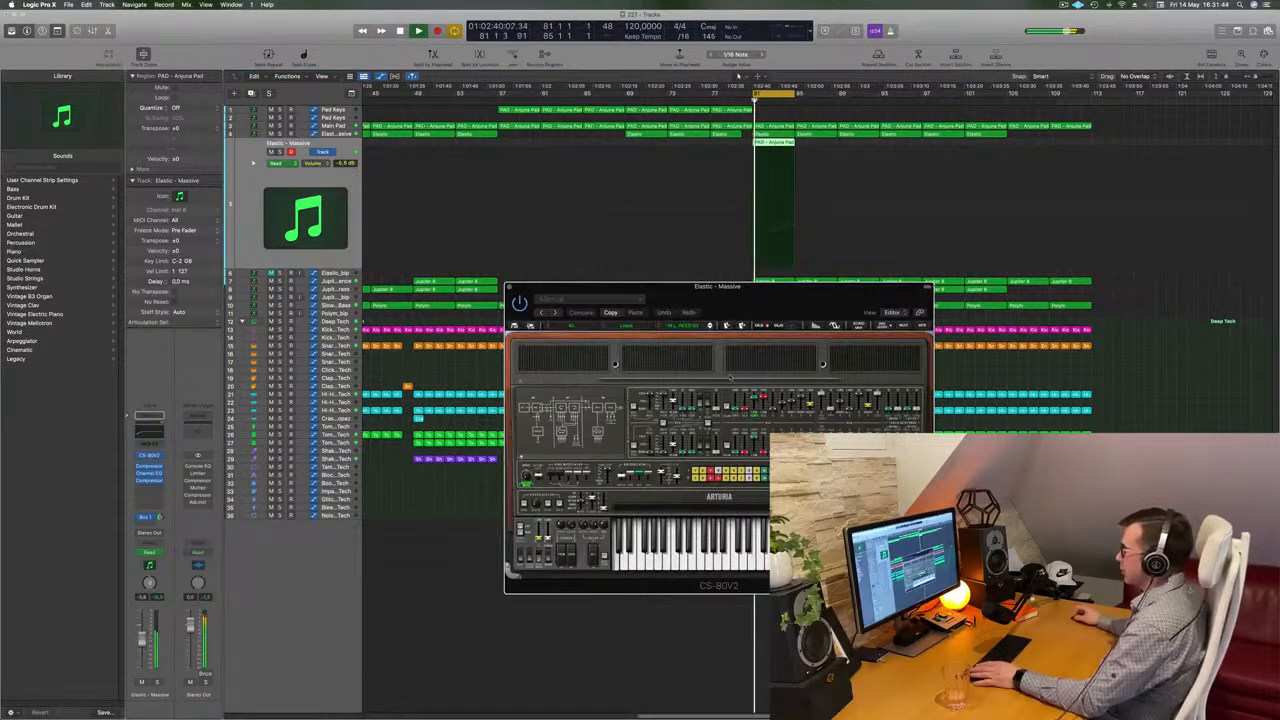
{"action": "left_click", "coordinate": [711, 327]}
{"action": "key", "text": "space"}
{"action": "key", "text": "space"}
{"action": "key", "text": "space"}
{"action": "key", "text": "space"}
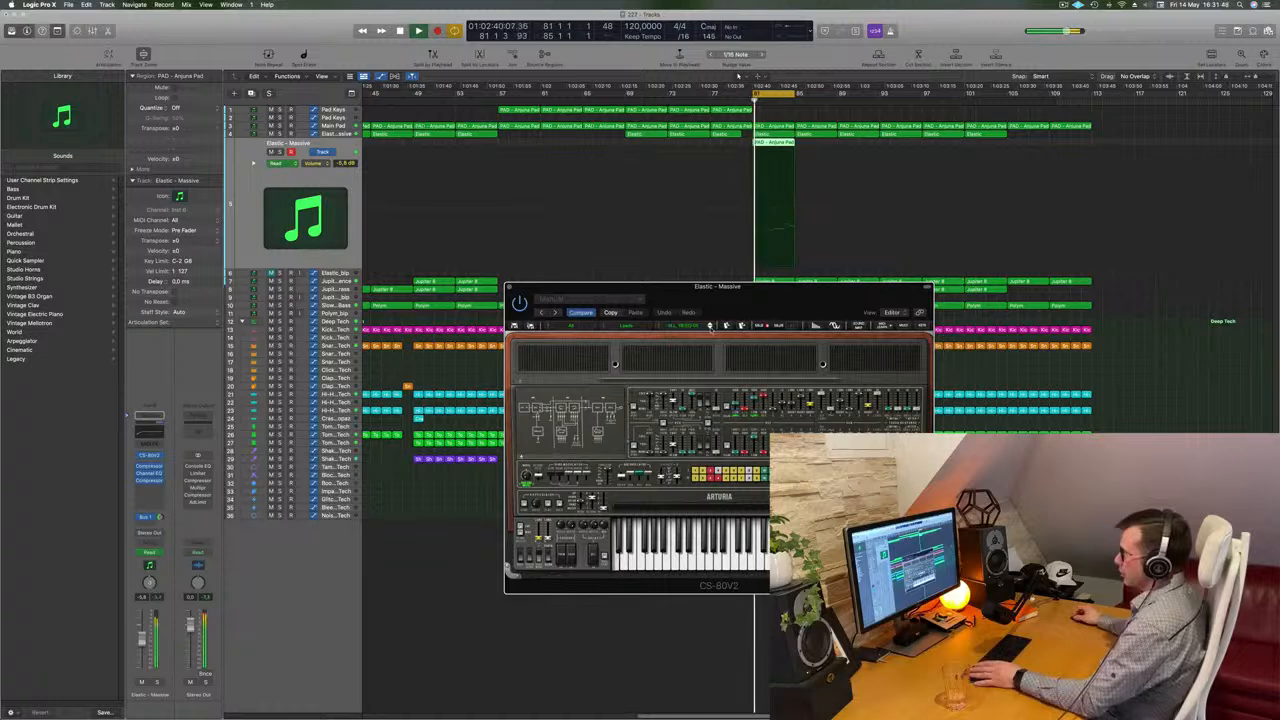
{"action": "left_click", "coordinate": [711, 329]}
{"action": "key", "text": "space"}
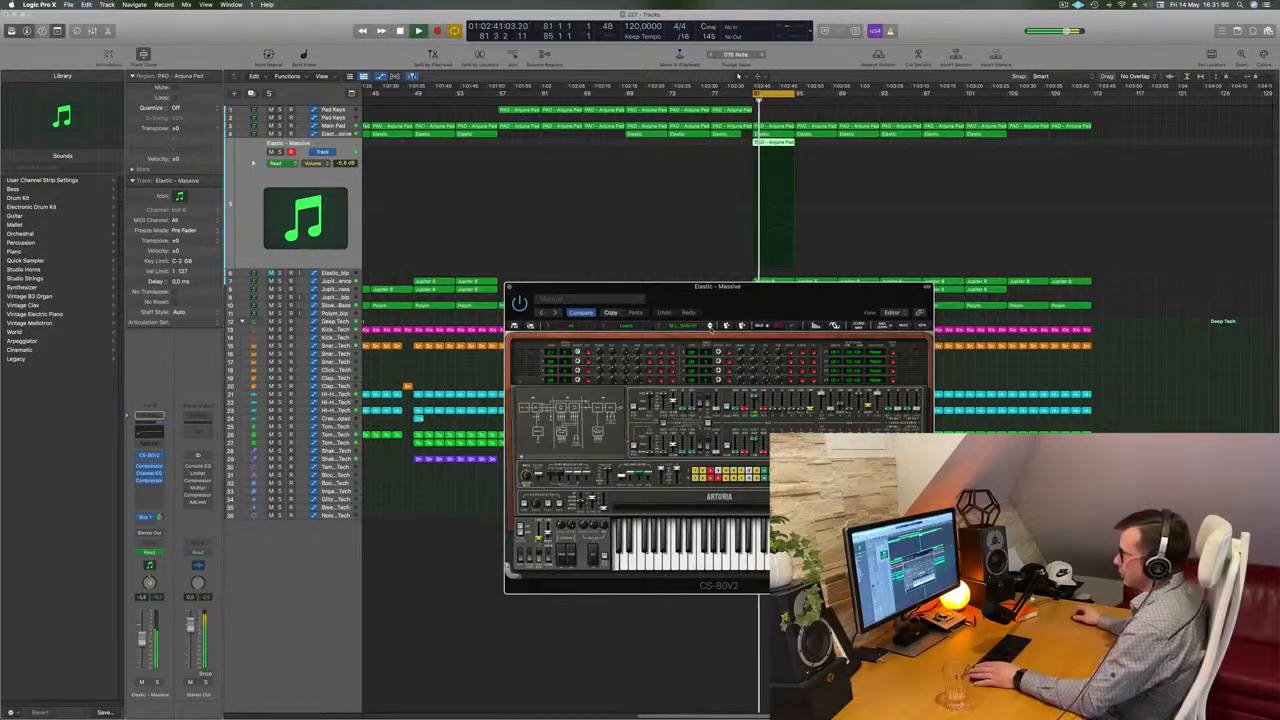
{"action": "left_click", "coordinate": [710, 328]}
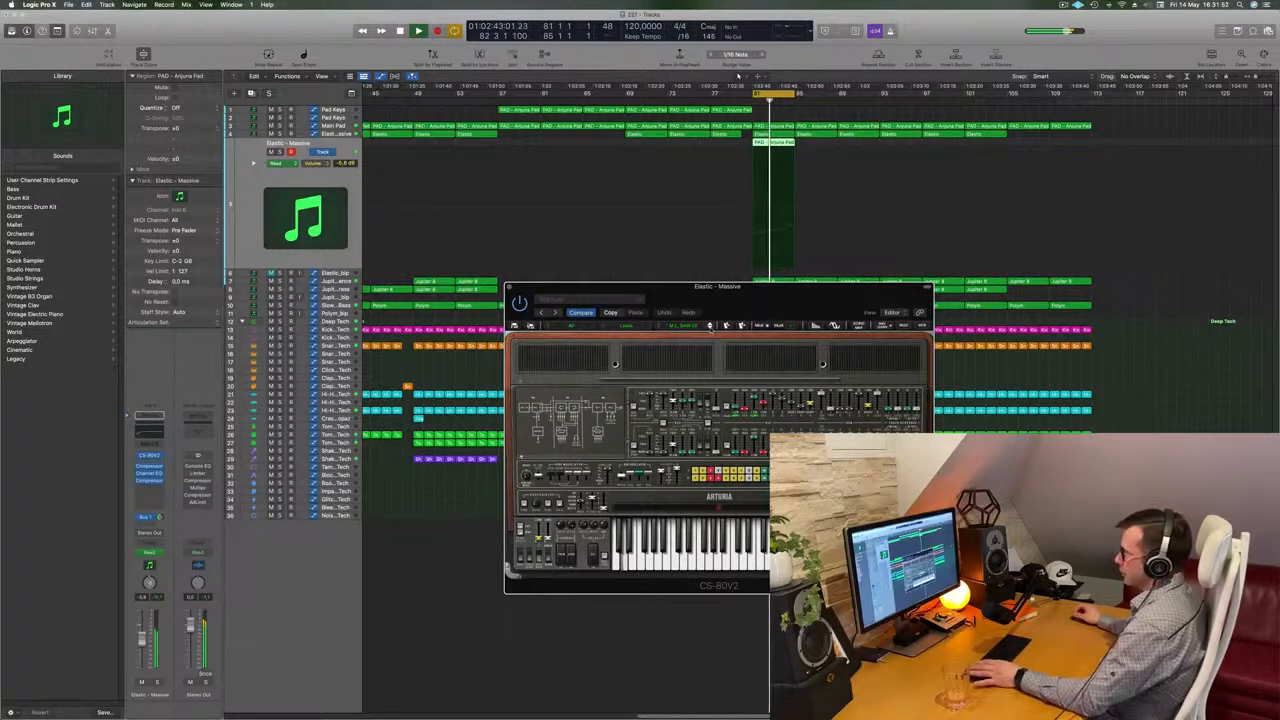
Solo the Elastic track briefly to hear the current CS-80V2 preset on its own, then unsolo it
{"action": "left_click_drag", "start_coordinate": [772, 295], "coordinate": [743, 331]}
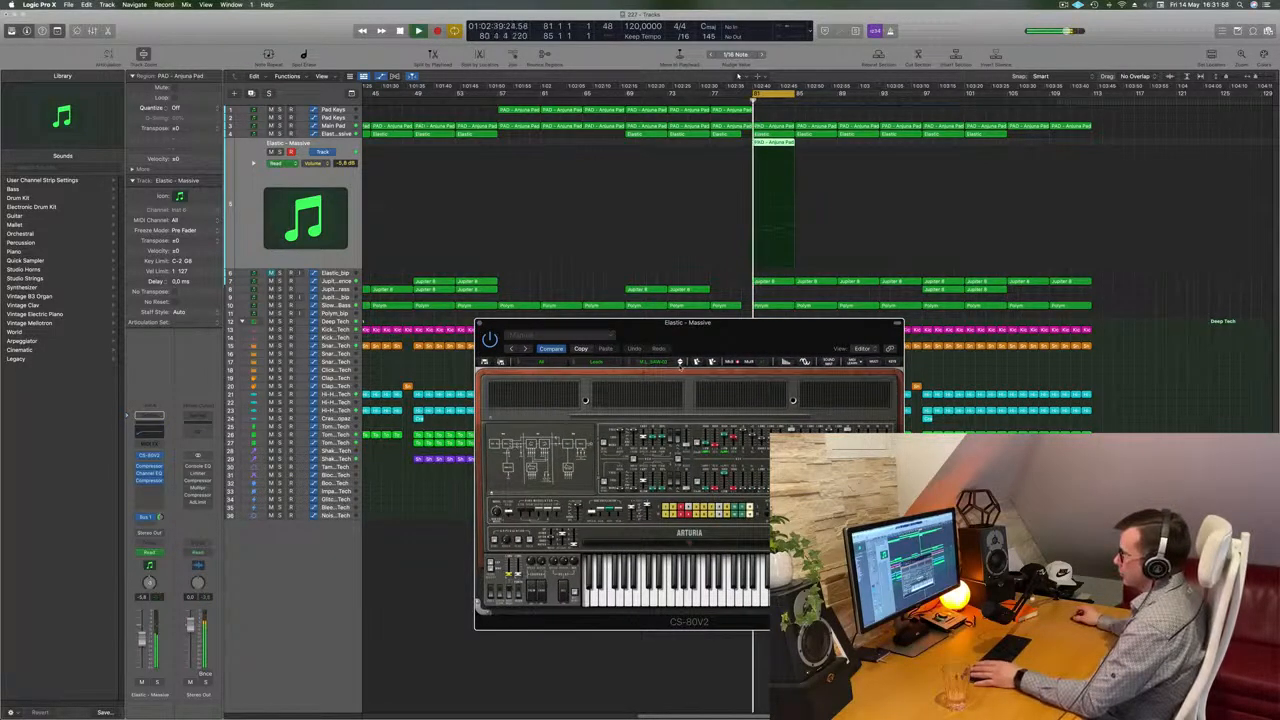
{"action": "left_click_drag", "start_coordinate": [717, 327], "coordinate": [665, 374]}
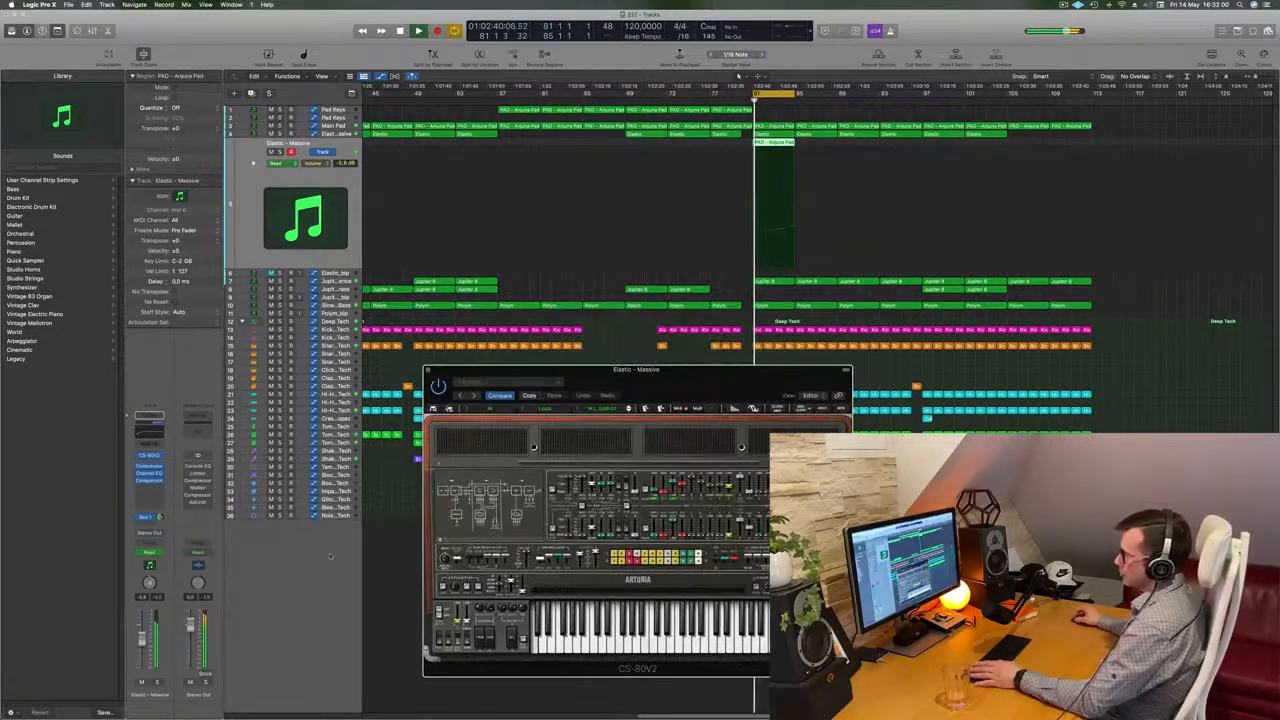
{"action": "left_click", "coordinate": [156, 682]}
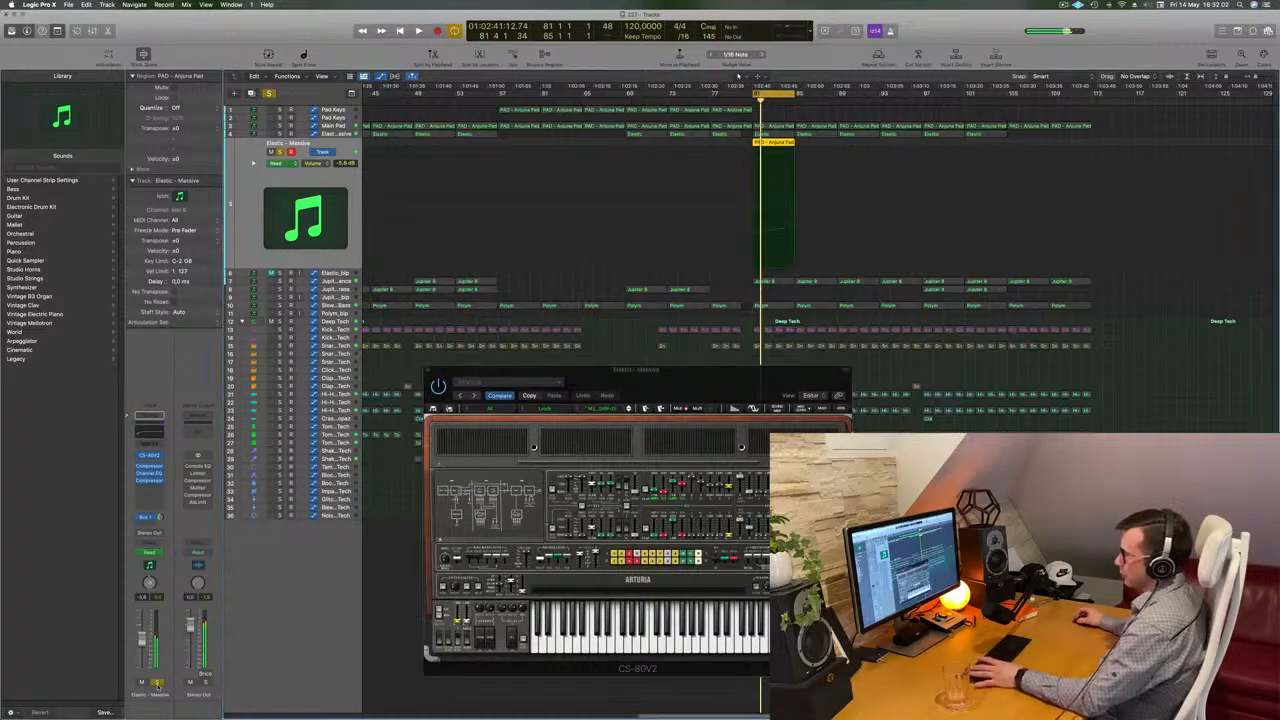
{"action": "left_click", "coordinate": [156, 682]}
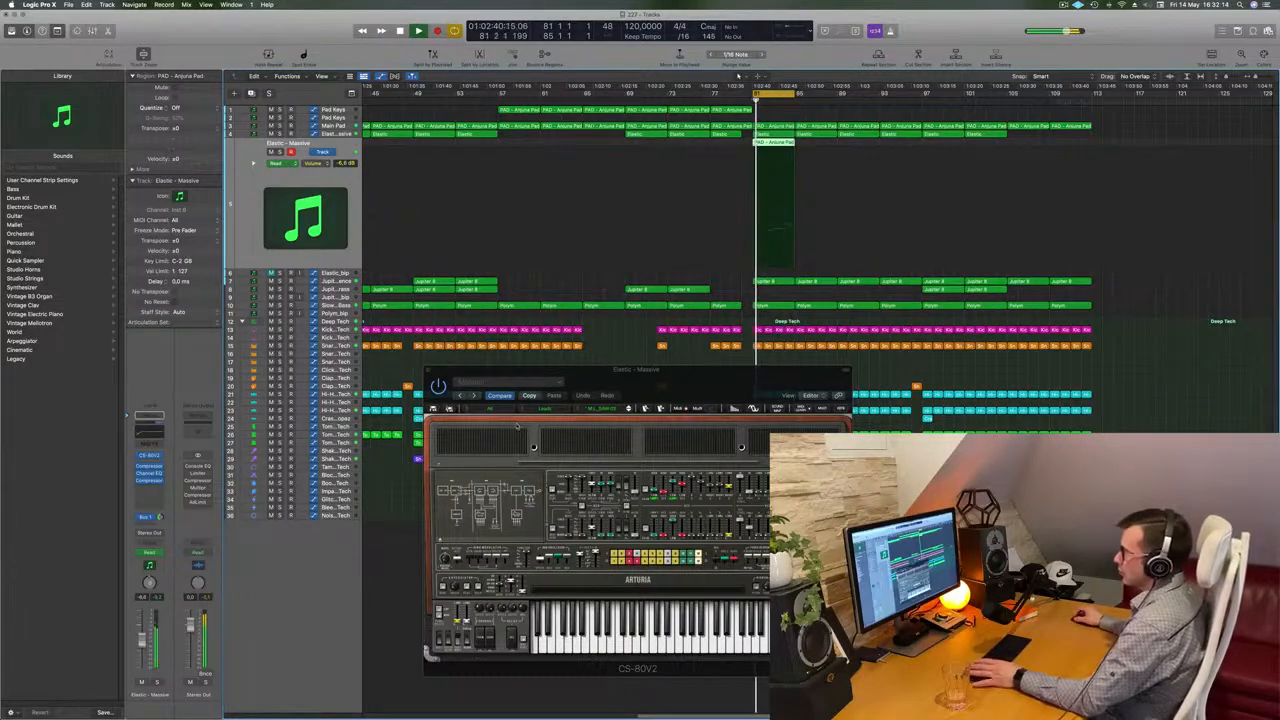
Open the CS-80V2 preset bank menu and load a preset from one of its category submenus
{"action": "left_click", "coordinate": [466, 410]}
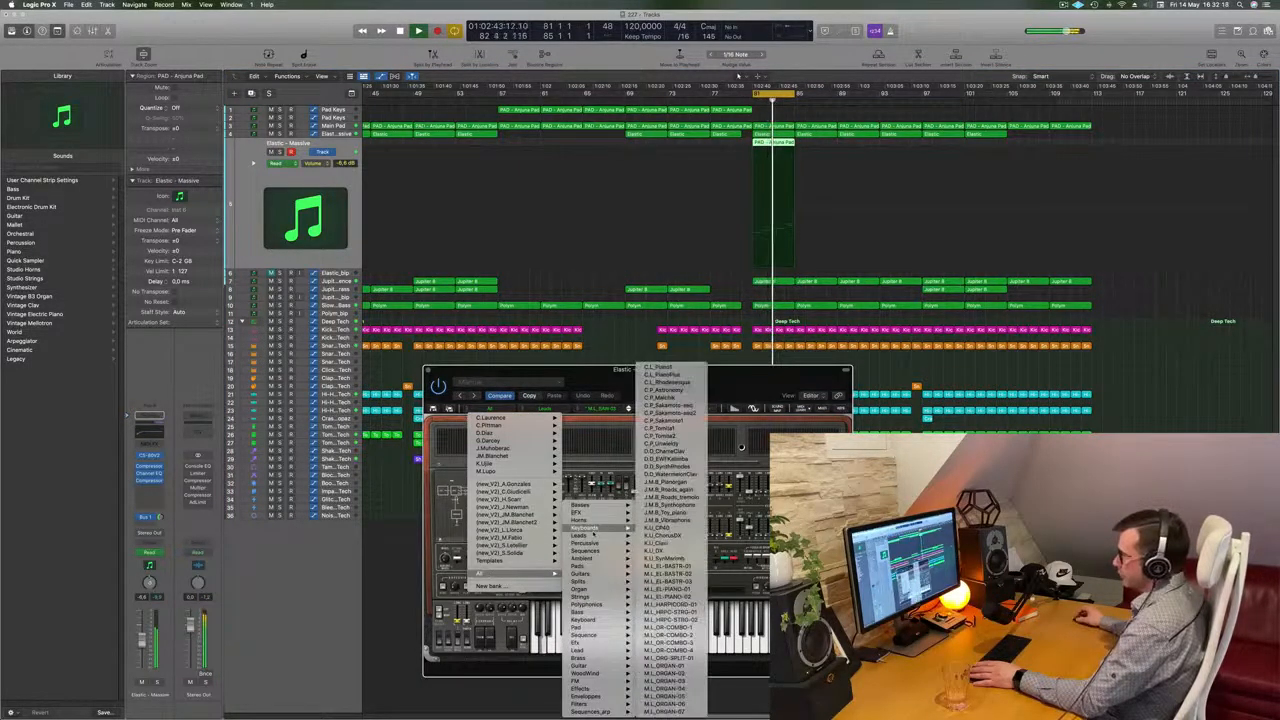
{"action": "mouse_move", "coordinate": [602, 592]}
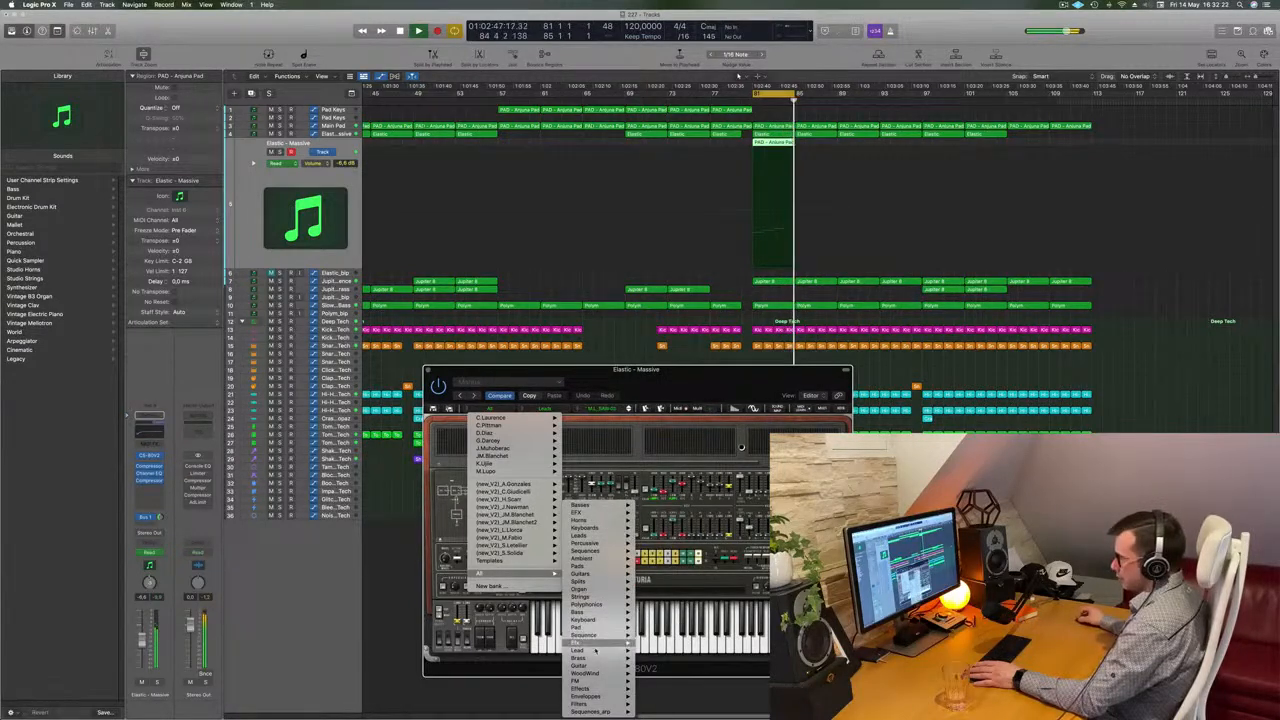
{"action": "mouse_move", "coordinate": [597, 658]}
{"action": "left_click", "coordinate": [662, 597]}
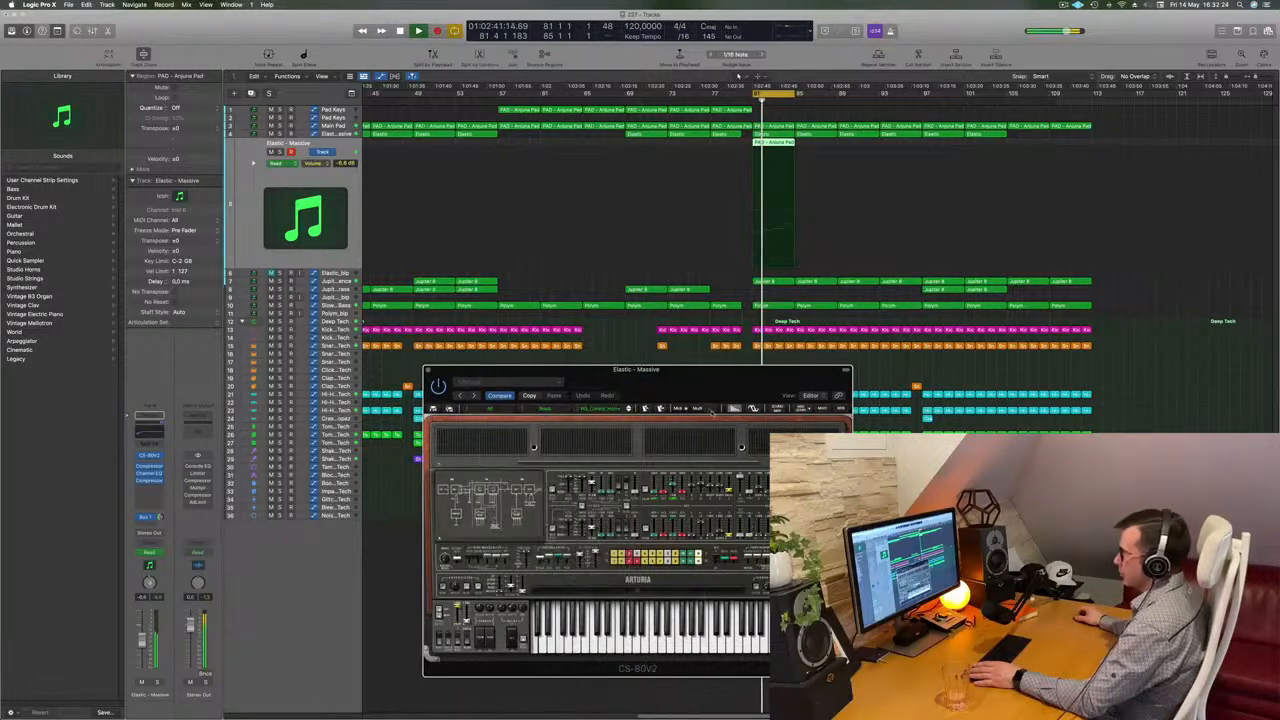
Step to the next plugin setting, Top Pad, for the Elastic track and toggle playback
{"action": "left_click_drag", "start_coordinate": [708, 369], "coordinate": [776, 271]}
{"action": "left_click_drag", "start_coordinate": [776, 222], "coordinate": [642, 268]}
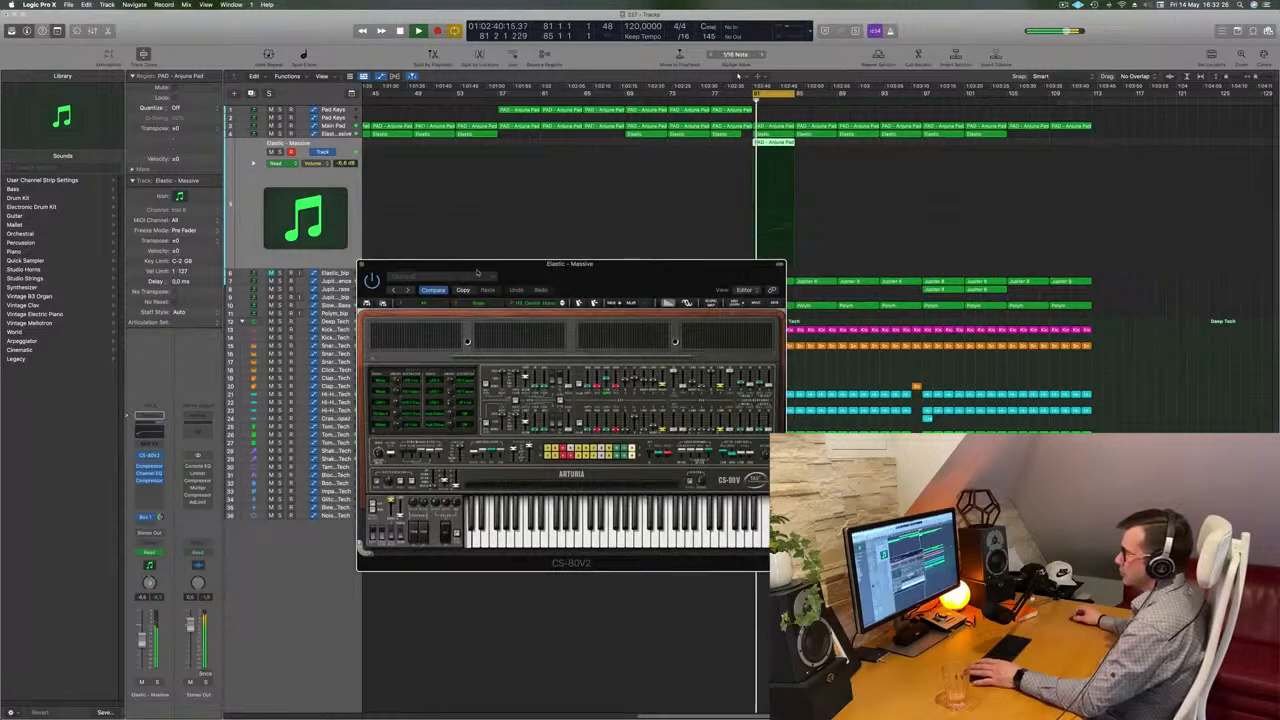
{"action": "left_click", "coordinate": [407, 290]}
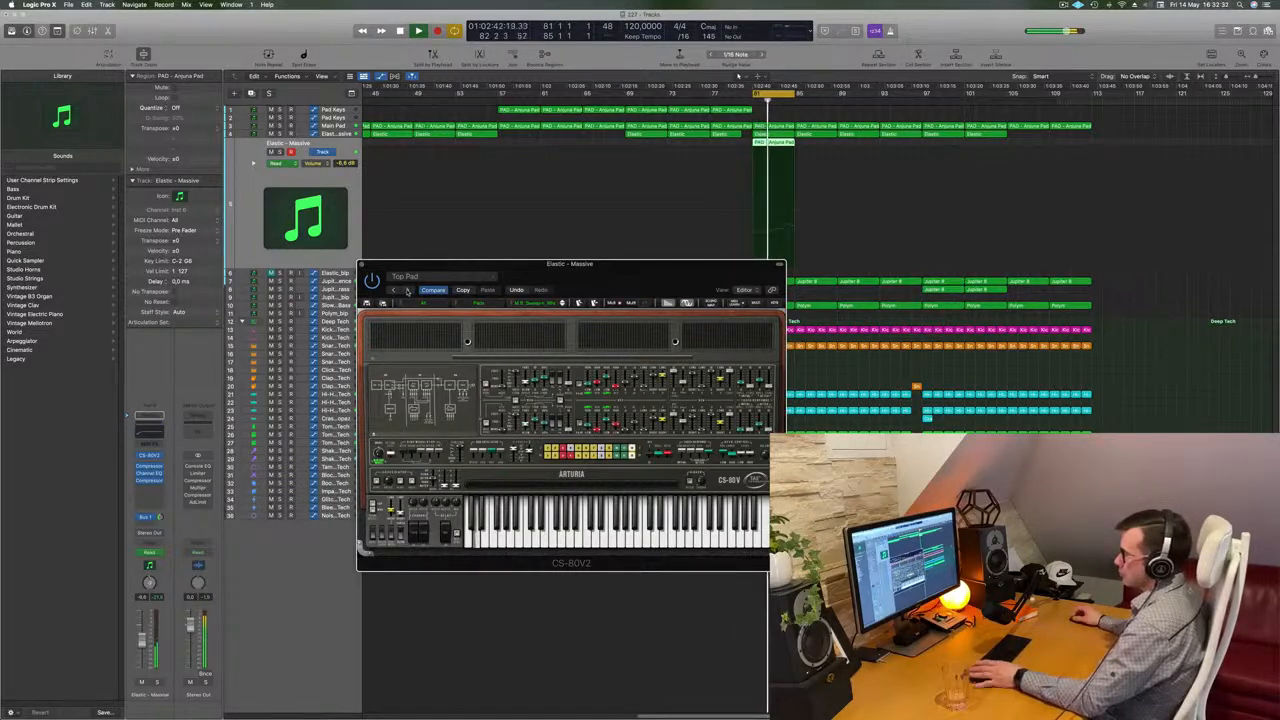
{"action": "key", "text": "space"}
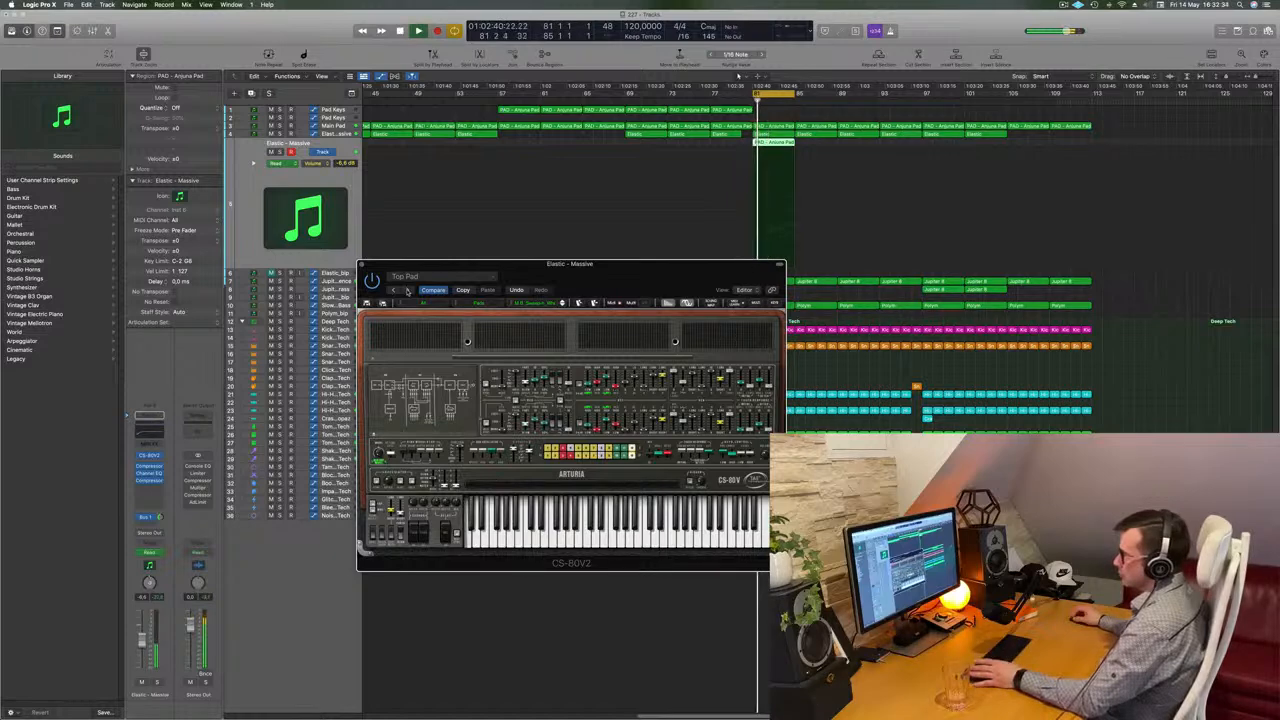
Advance one CS-80V2 preset, then load another preset from a category submenu of the bank menu
{"action": "left_click", "coordinate": [562, 303]}
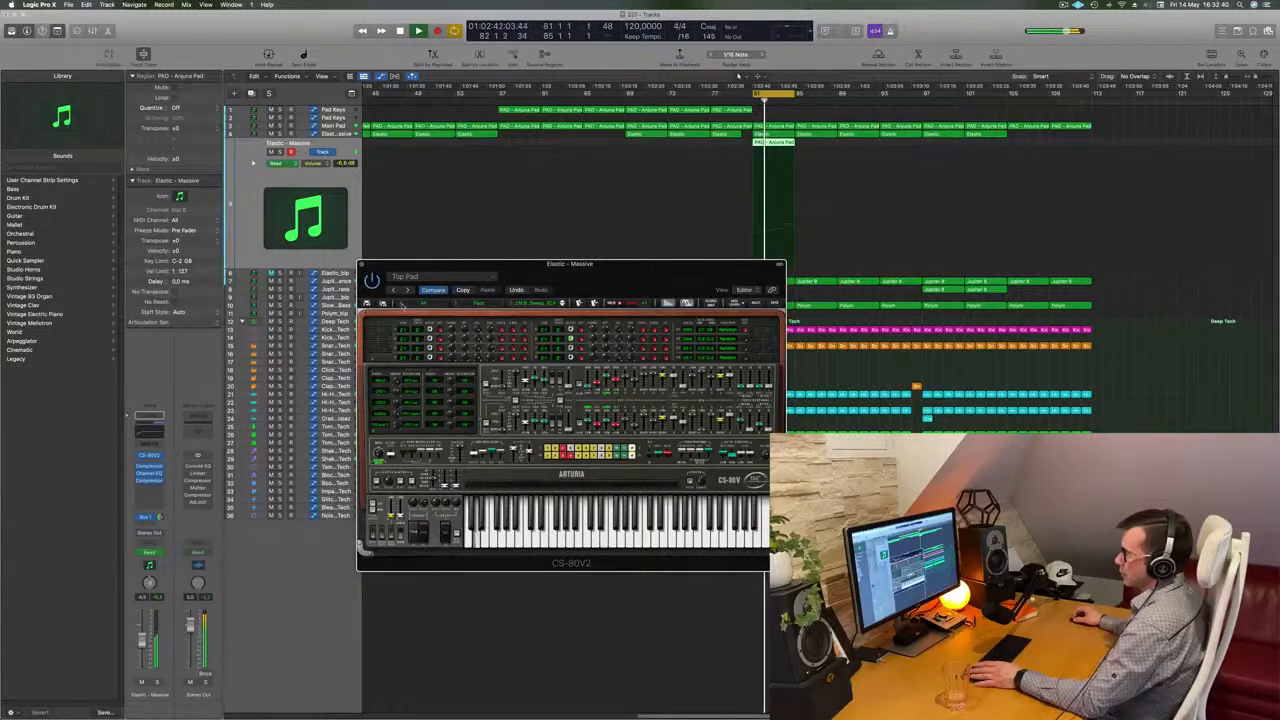
{"action": "left_click", "coordinate": [402, 302]}
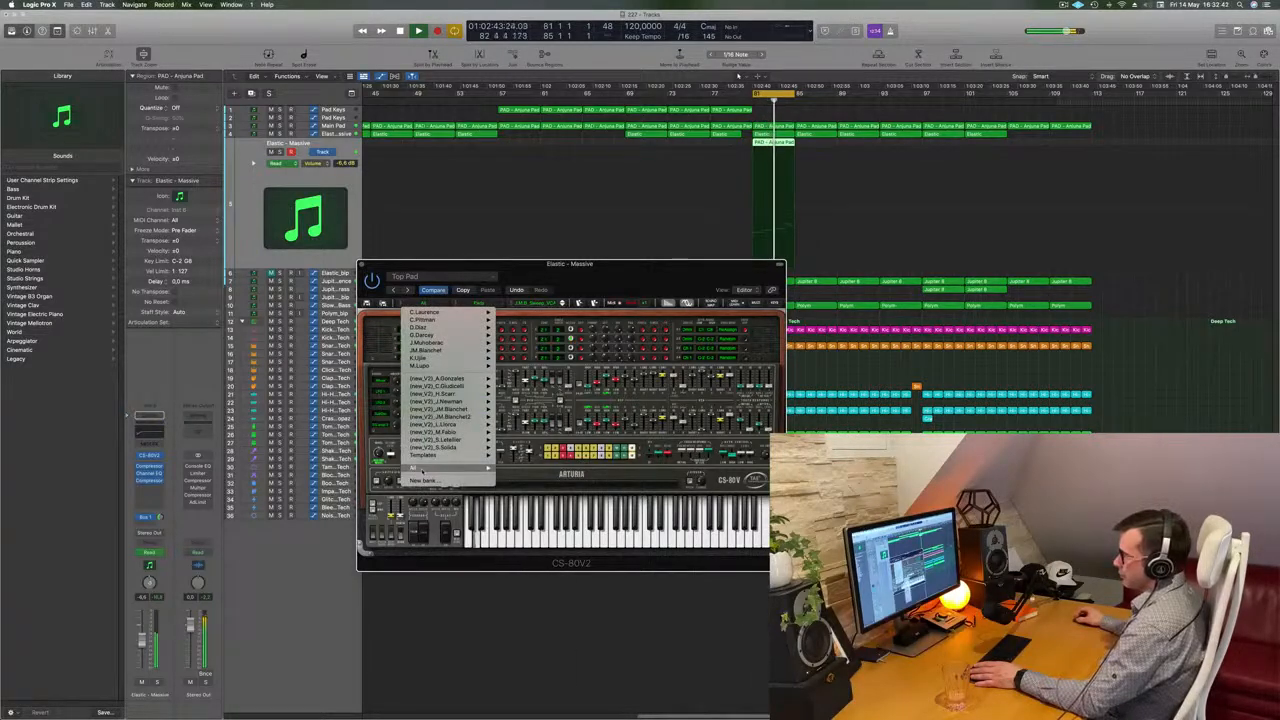
{"action": "mouse_move", "coordinate": [420, 467]}
{"action": "mouse_move", "coordinate": [527, 607]}
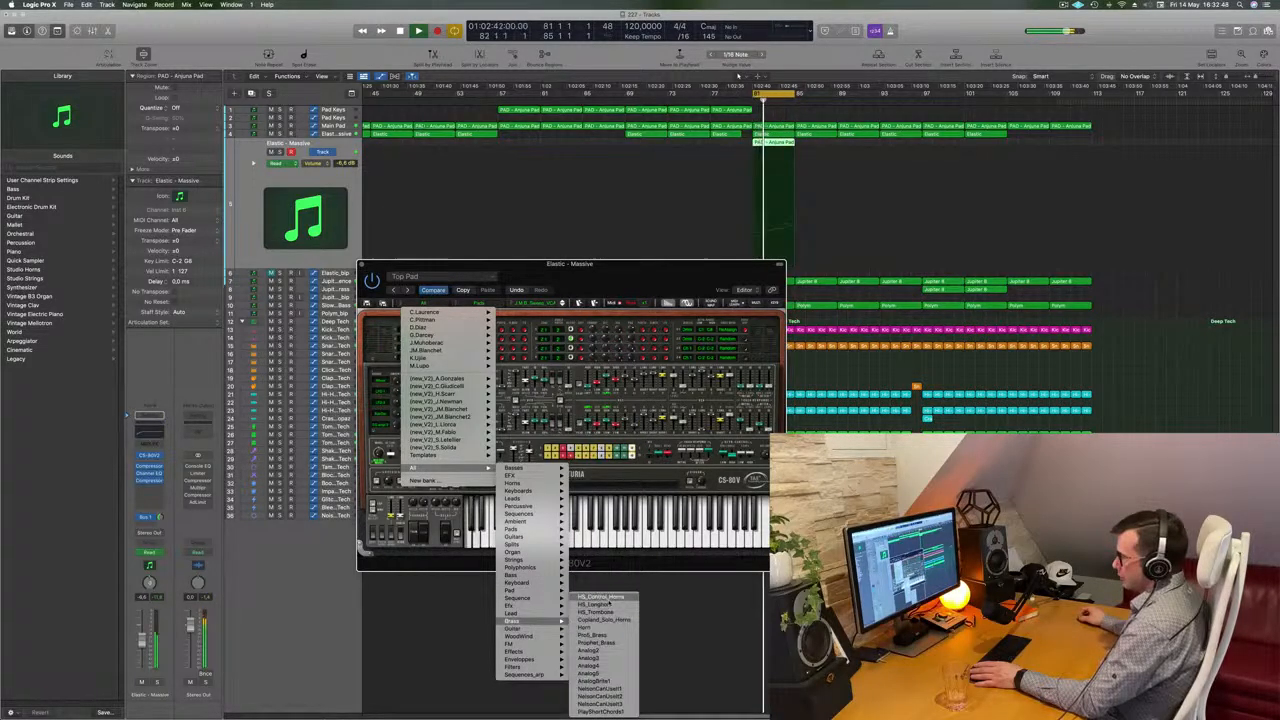
{"action": "left_click", "coordinate": [601, 597]}
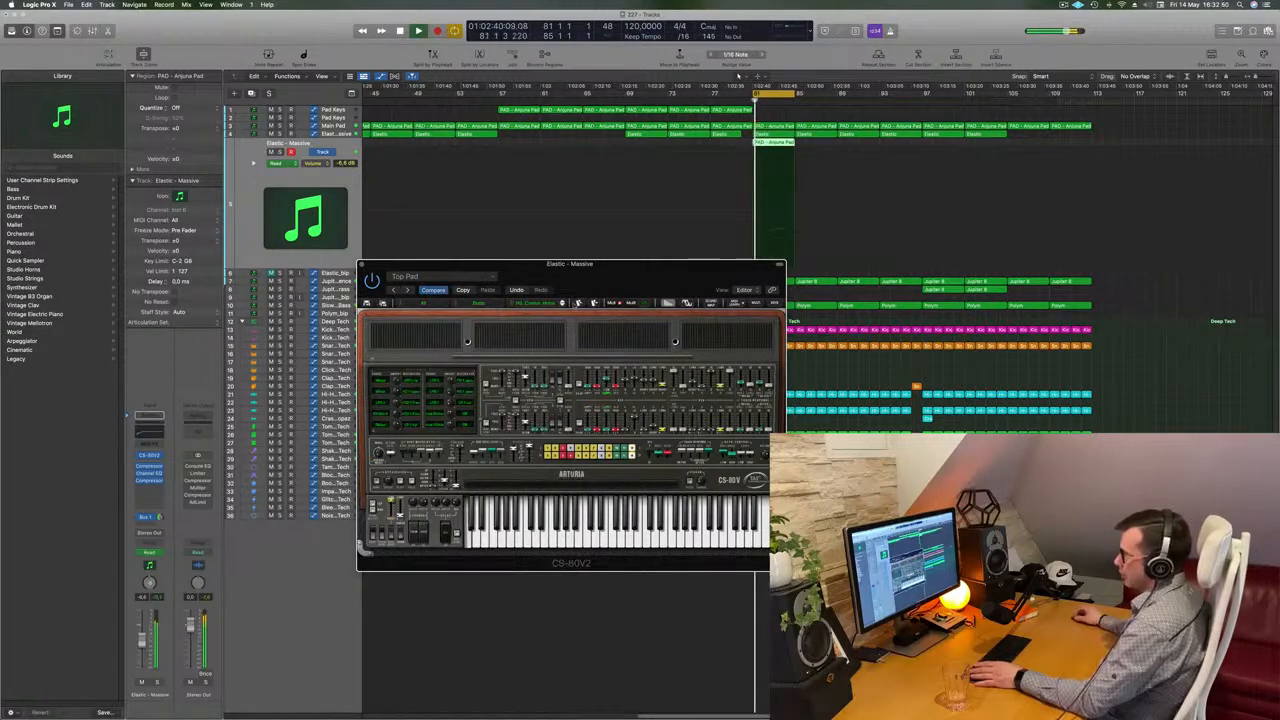
Audition two more CS-80V2 presets and briefly solo the Elastic track to hear them
{"action": "left_click_drag", "start_coordinate": [617, 281], "coordinate": [661, 262]}
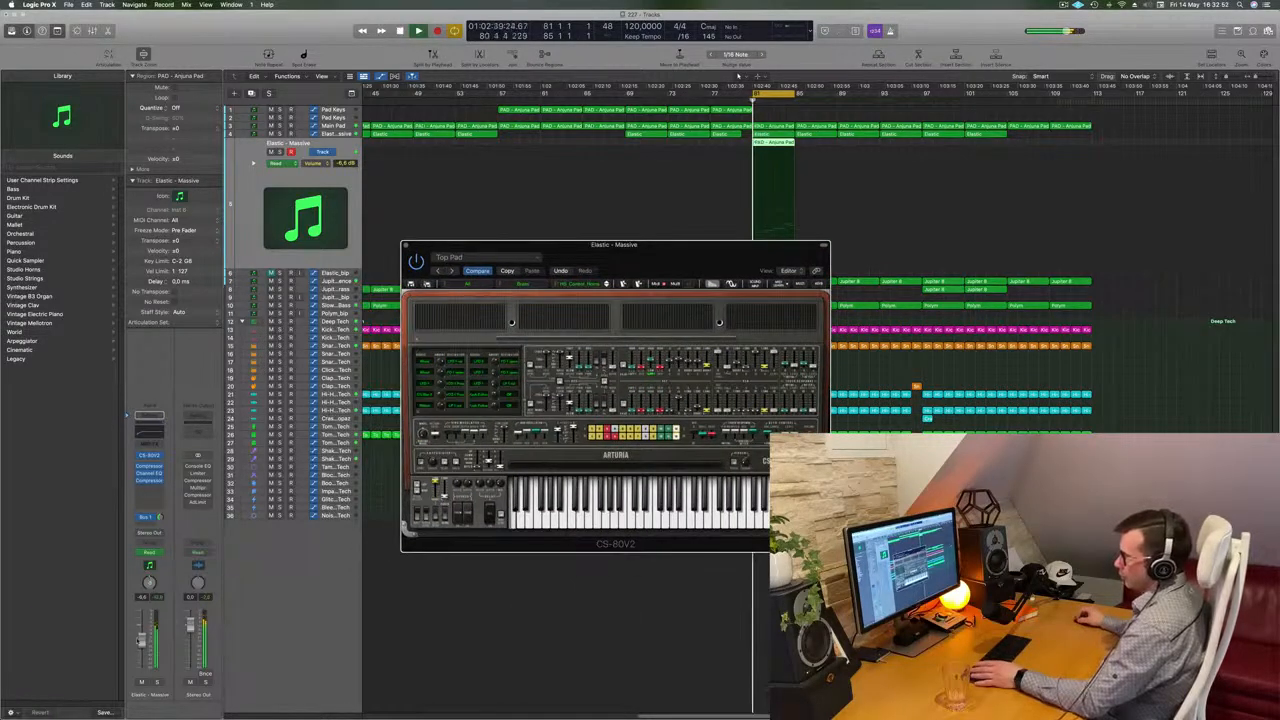
{"action": "left_click", "coordinate": [606, 284]}
{"action": "left_click", "coordinate": [606, 284]}
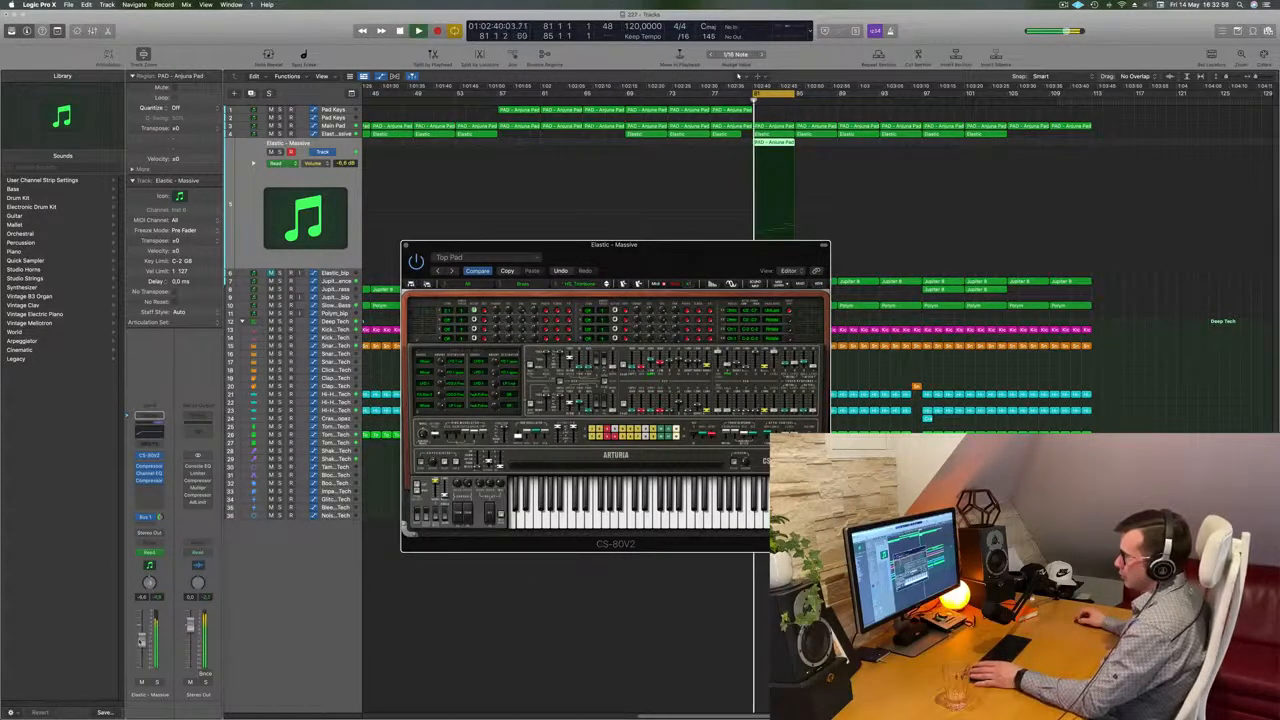
{"action": "left_click", "coordinate": [155, 682]}
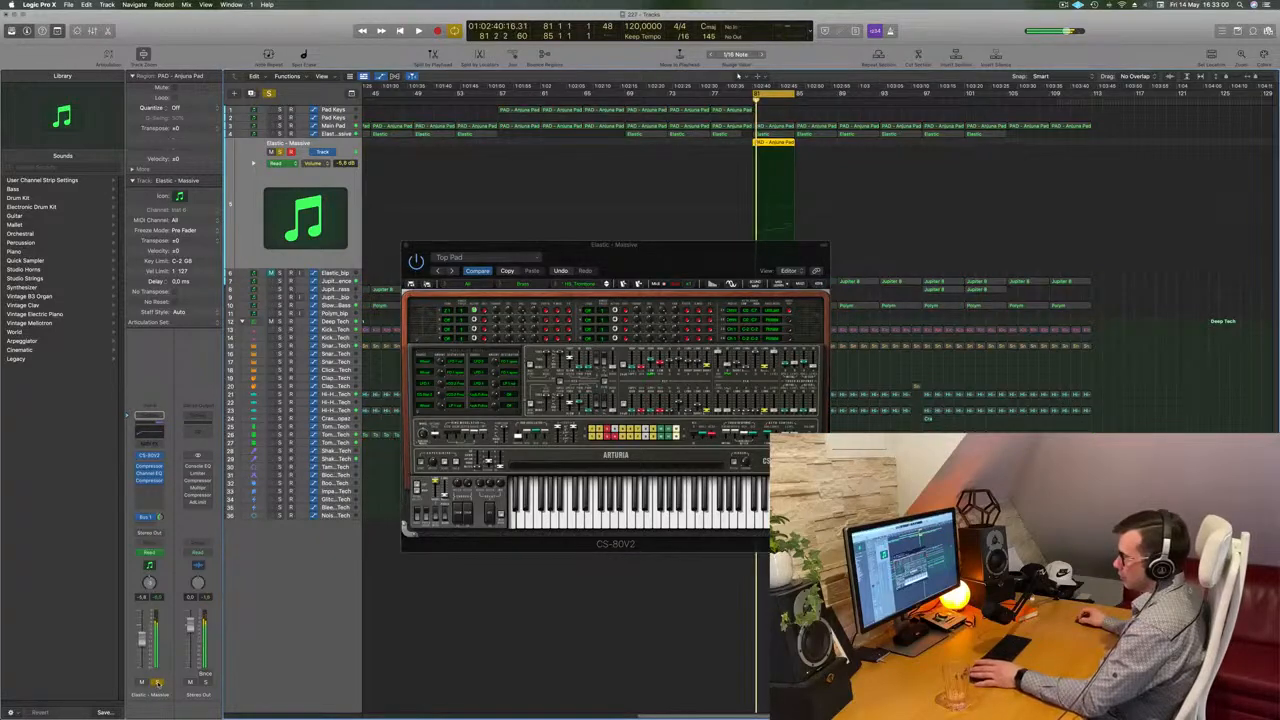
{"action": "left_click", "coordinate": [155, 682]}
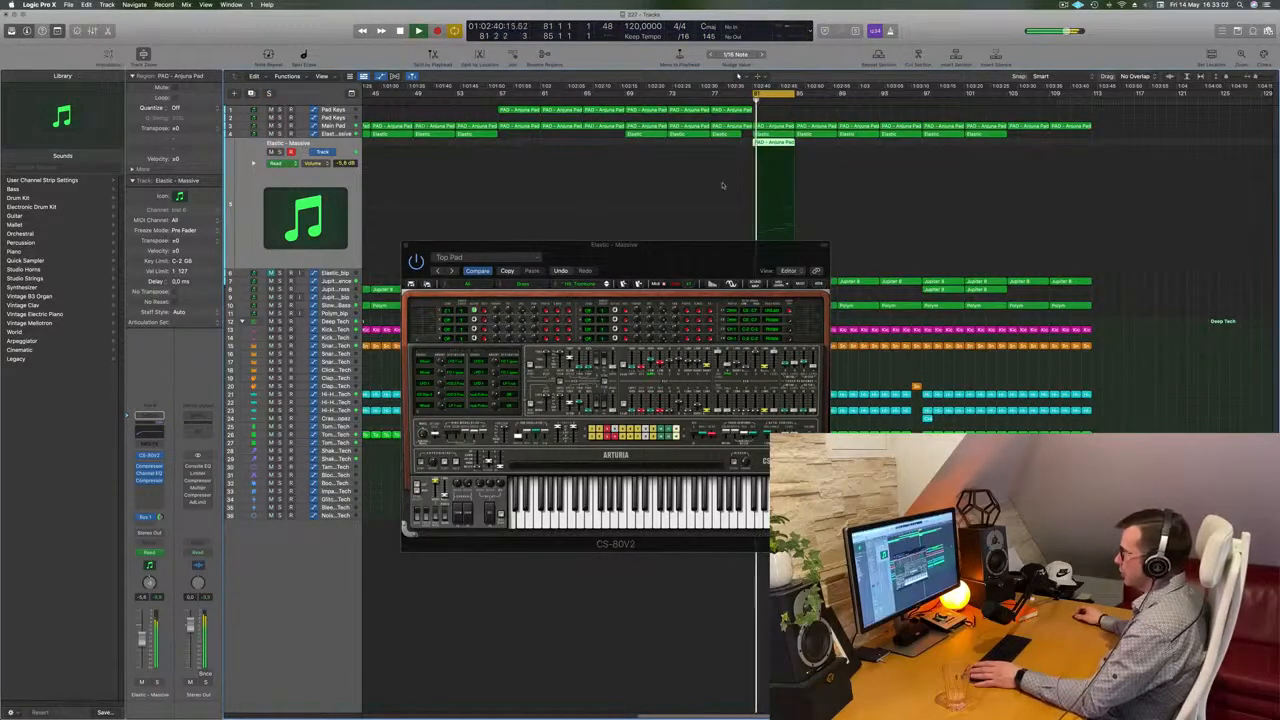
Open the Elastic region in the piano roll, select all its notes, and transpose them up one octave
{"action": "double_click", "coordinate": [779, 144]}
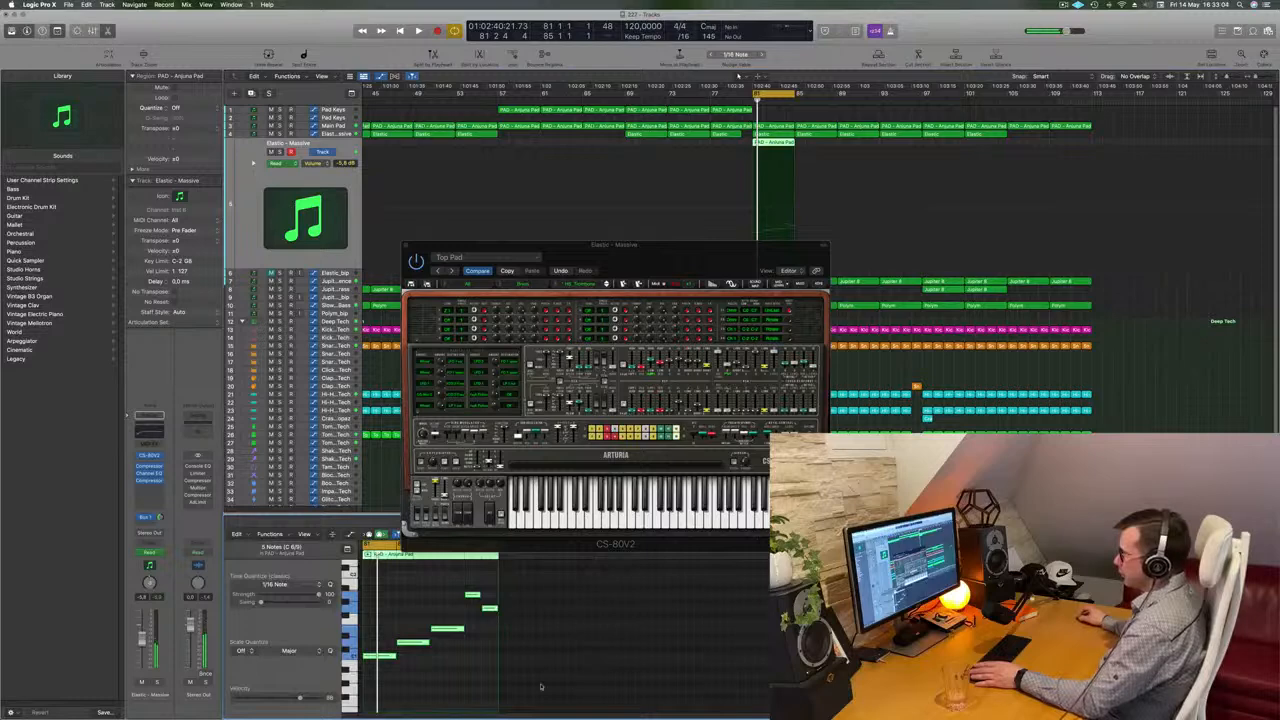
{"action": "left_click", "coordinate": [463, 690]}
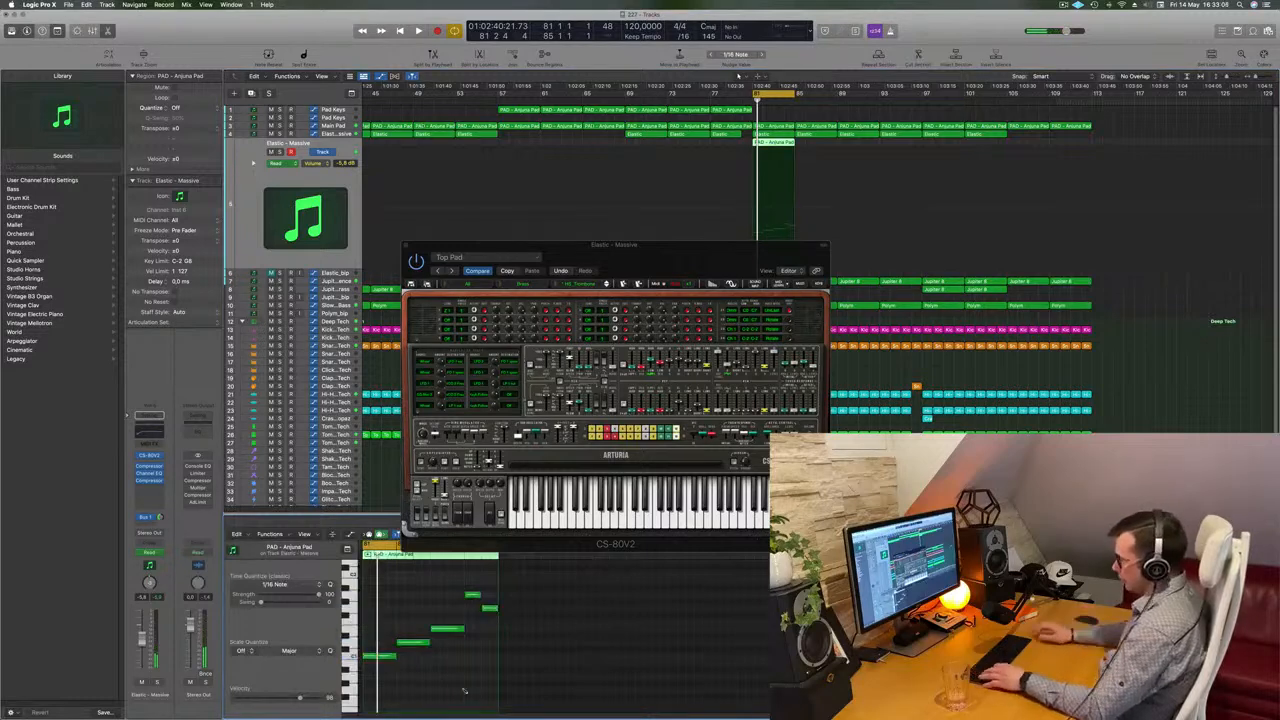
{"action": "key", "text": "super+a"}
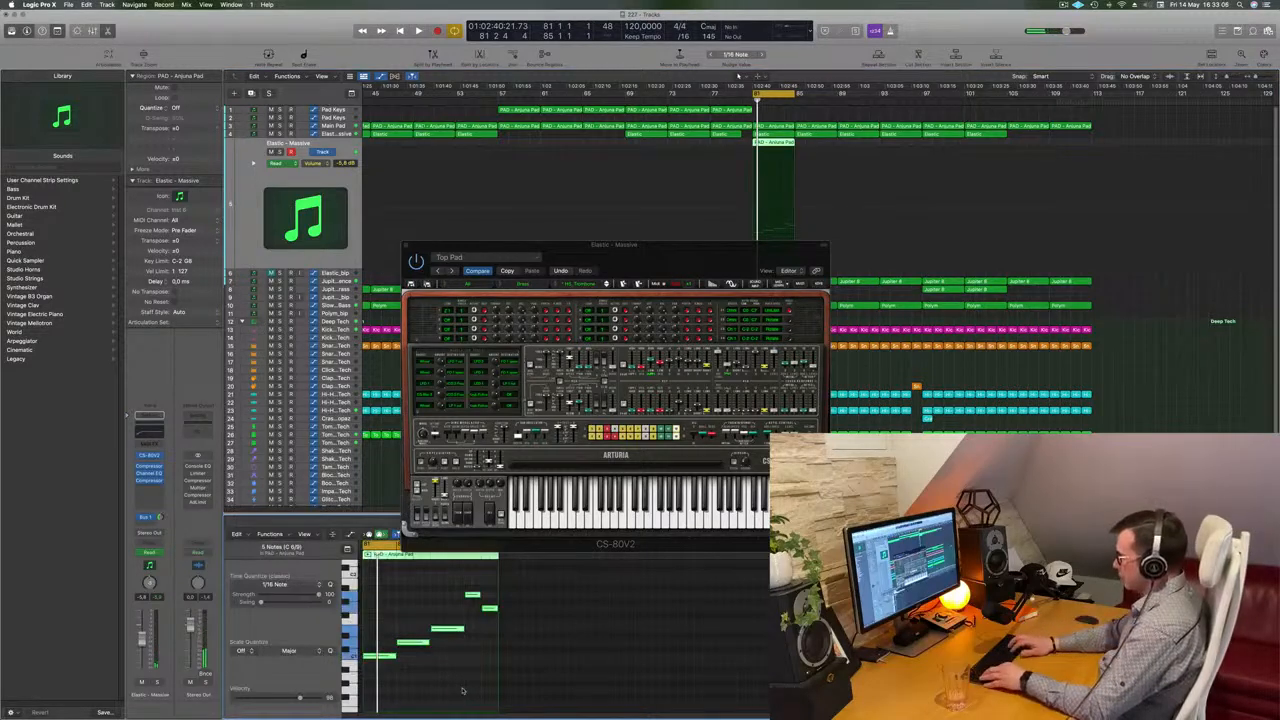
{"action": "key", "text": "alt+shift+Up"}
Replay the section and advance to the next CS-80V2 preset
{"action": "key", "text": "space"}
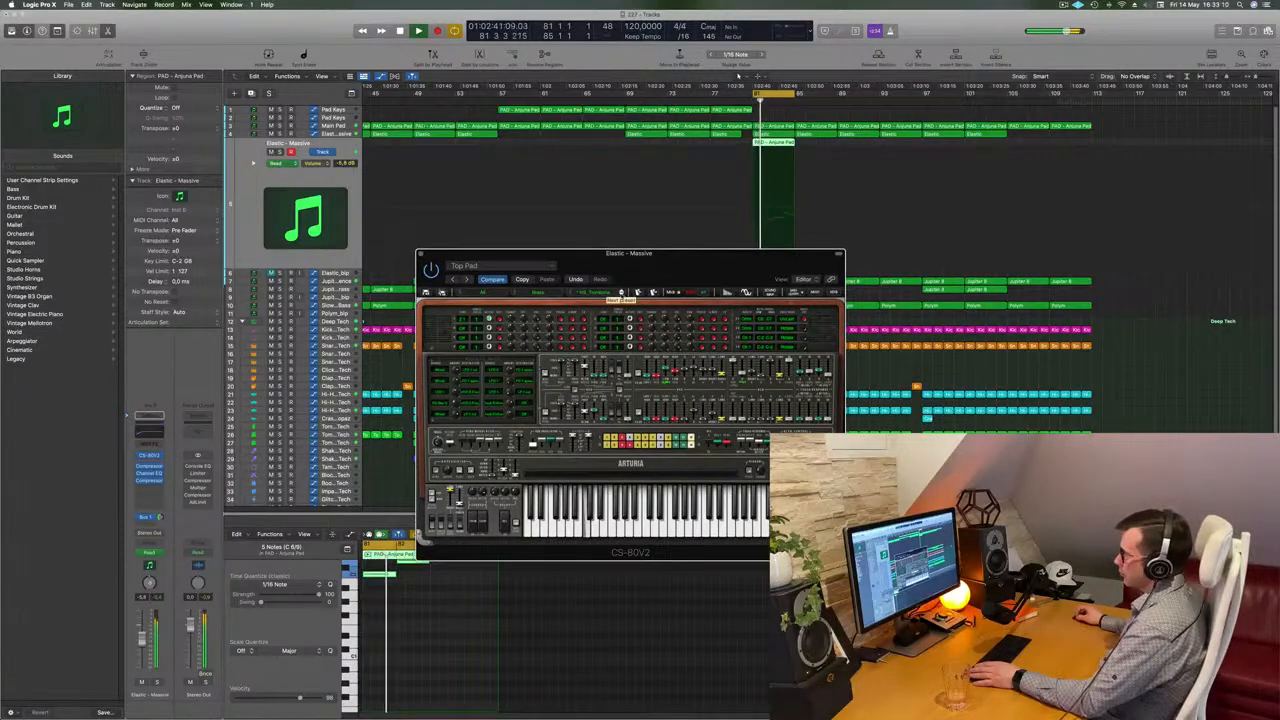
{"action": "key", "text": "space"}
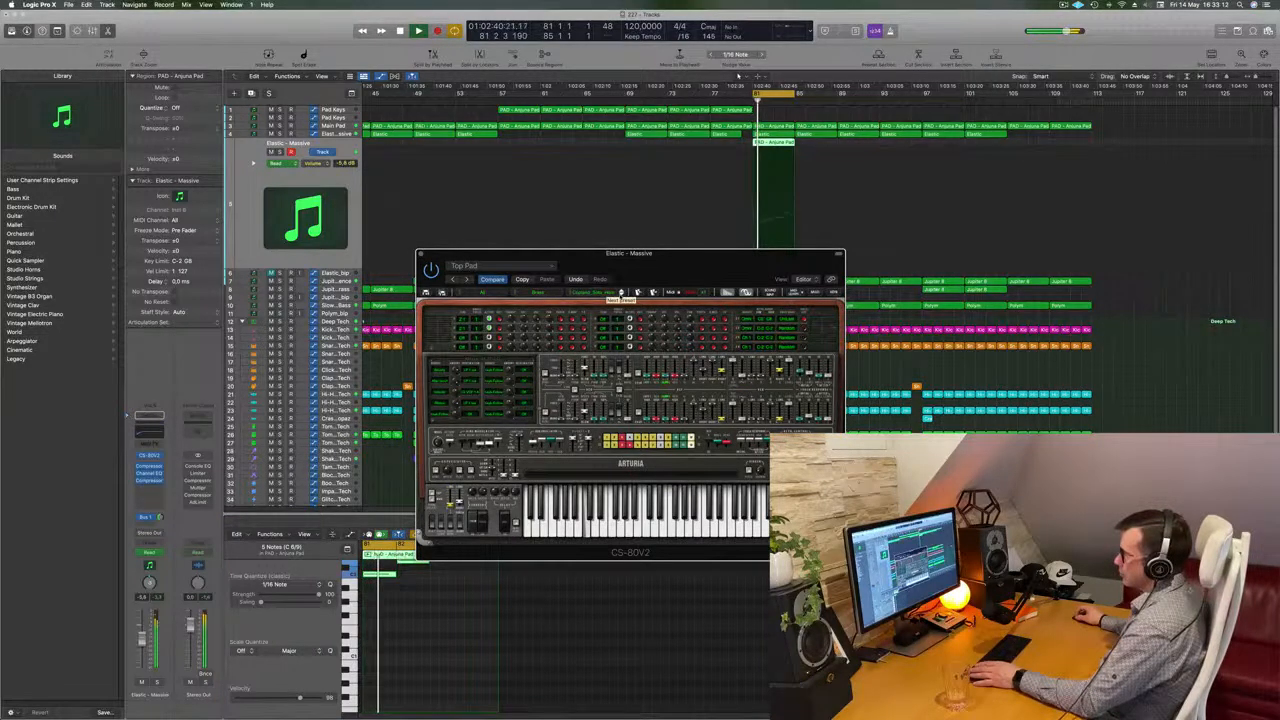
{"action": "key", "text": "space"}
{"action": "left_click", "coordinate": [620, 296]}
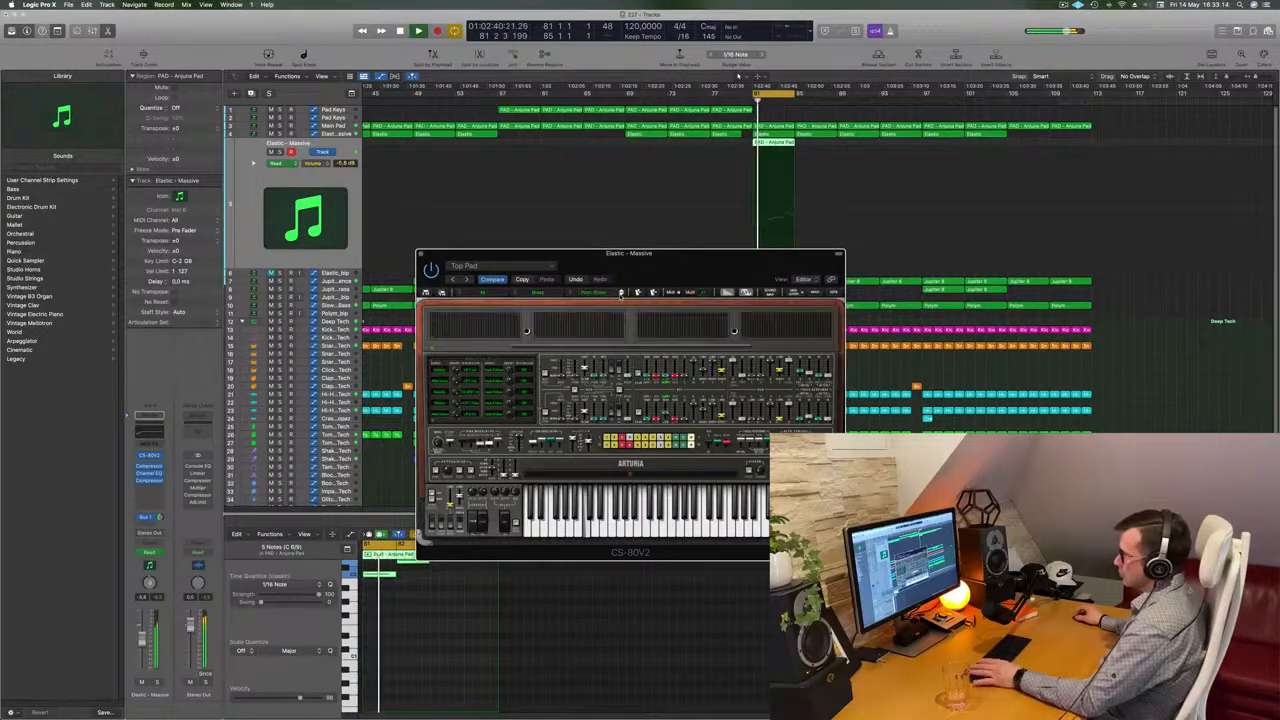
Step forward through several more CS-80V2 presets on the Elastic track while the section plays
{"action": "left_click", "coordinate": [620, 296]}
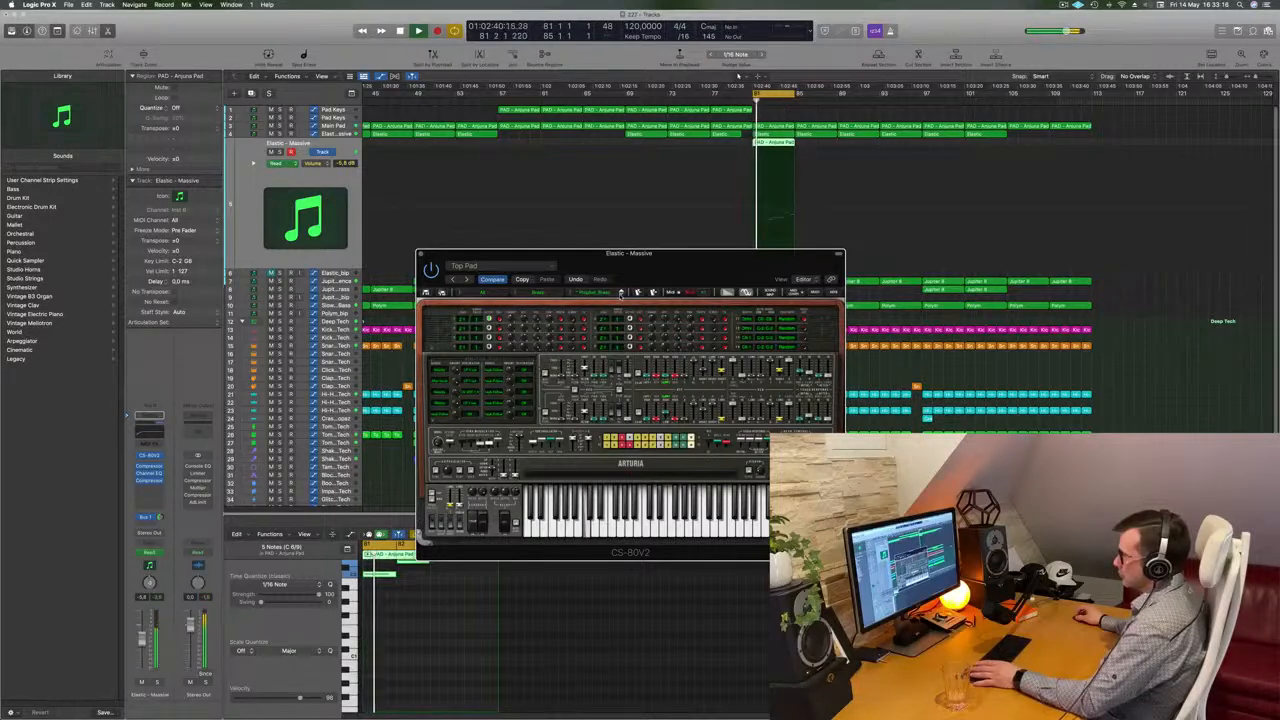
{"action": "left_click", "coordinate": [620, 296]}
{"action": "left_click", "coordinate": [620, 296]}
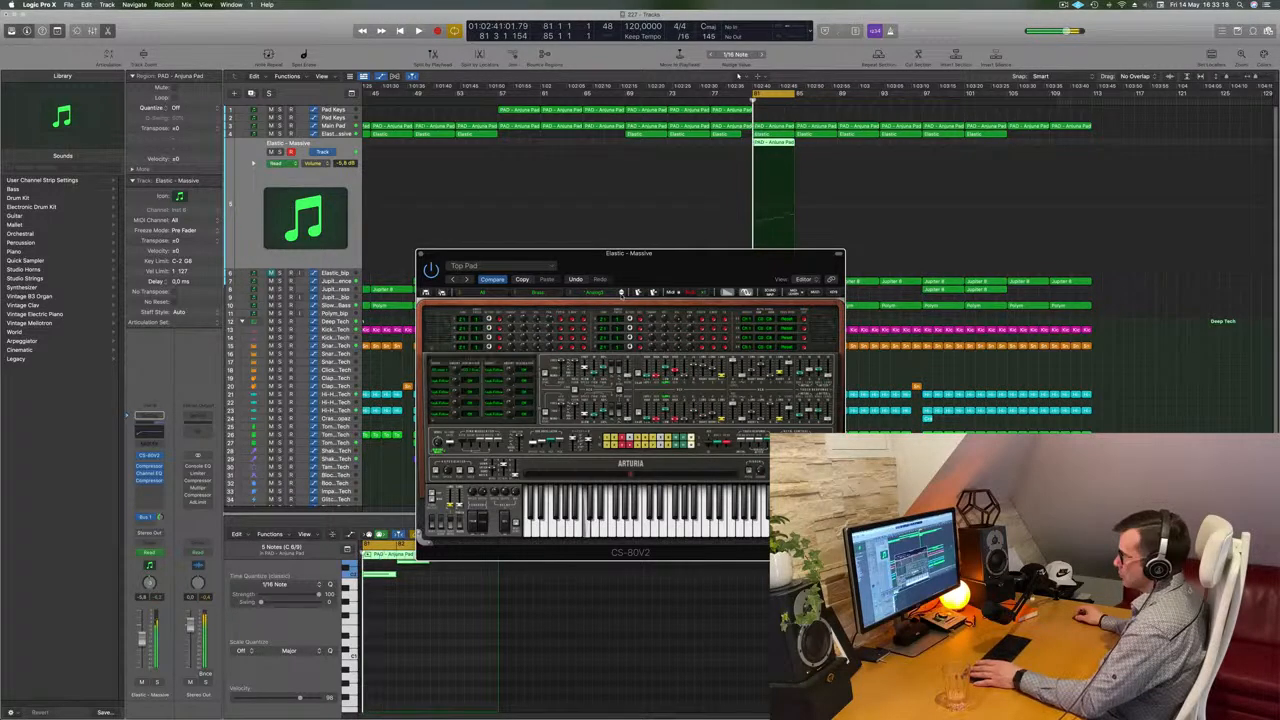
{"action": "left_click", "coordinate": [621, 292]}
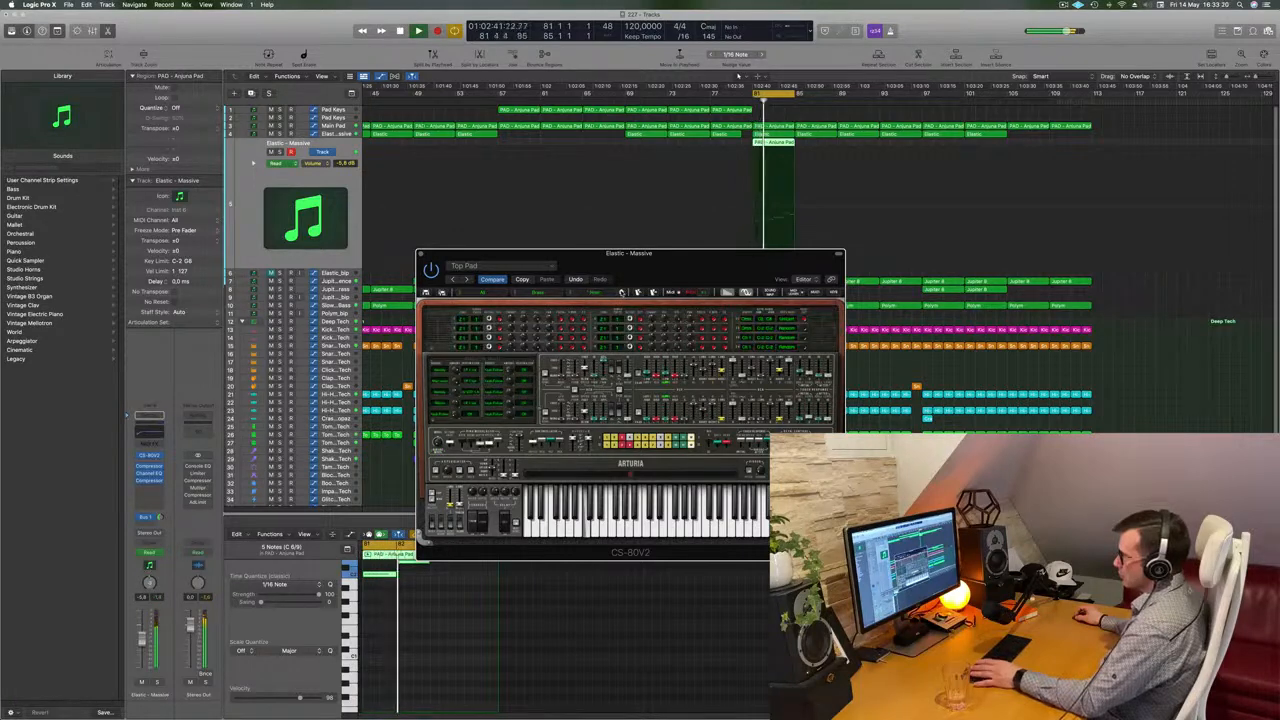
{"action": "left_click", "coordinate": [621, 292]}
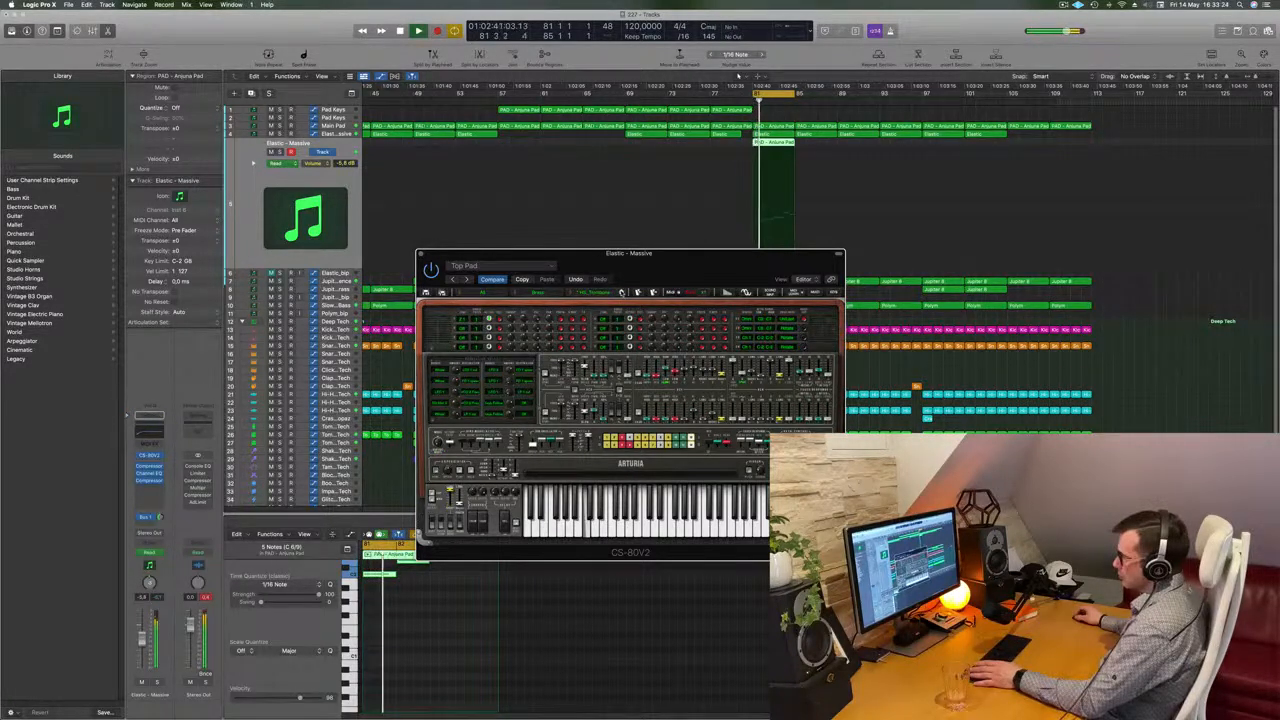
{"action": "left_click", "coordinate": [621, 292]}
{"action": "left_click", "coordinate": [621, 292]}
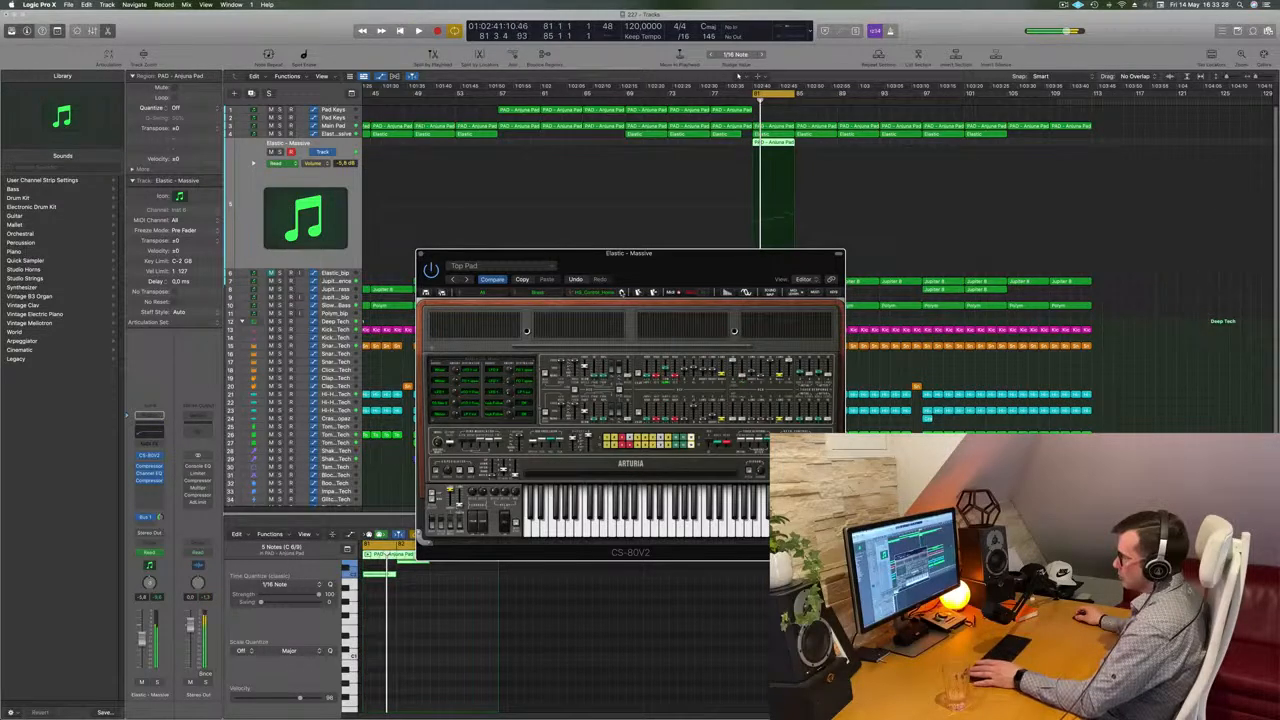
{"action": "left_click", "coordinate": [621, 292]}
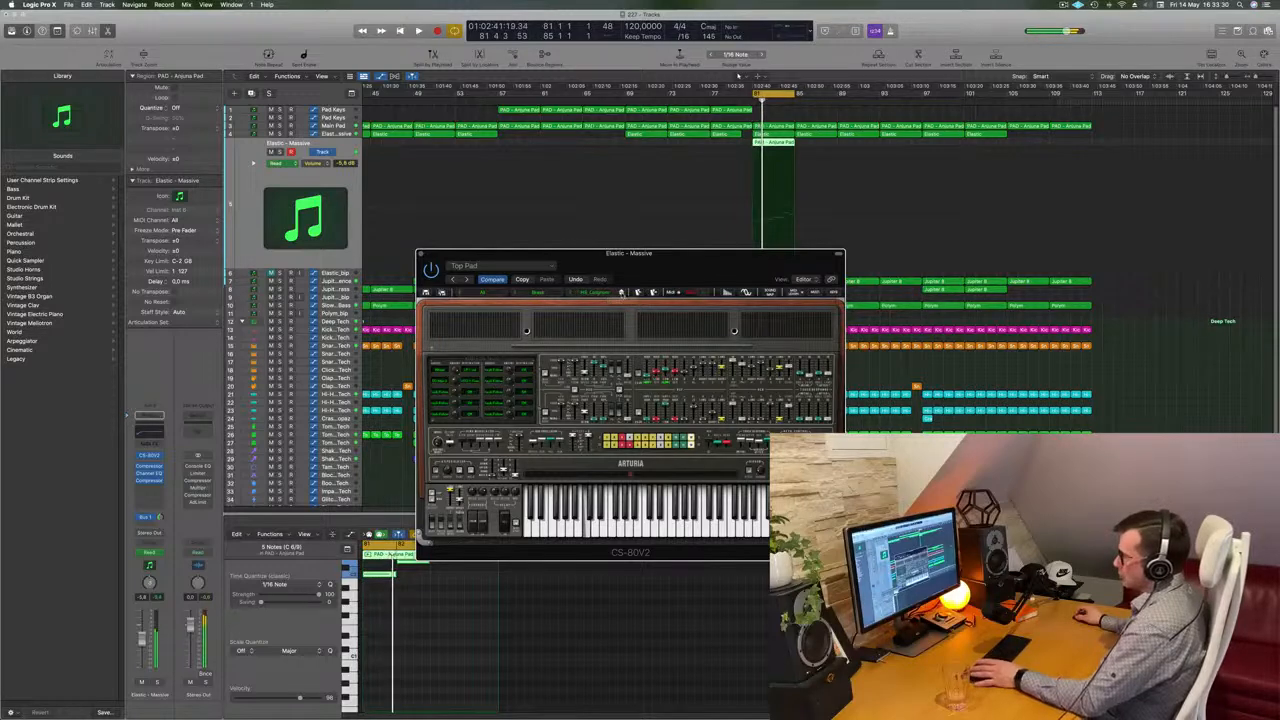
{"action": "left_click", "coordinate": [621, 292]}
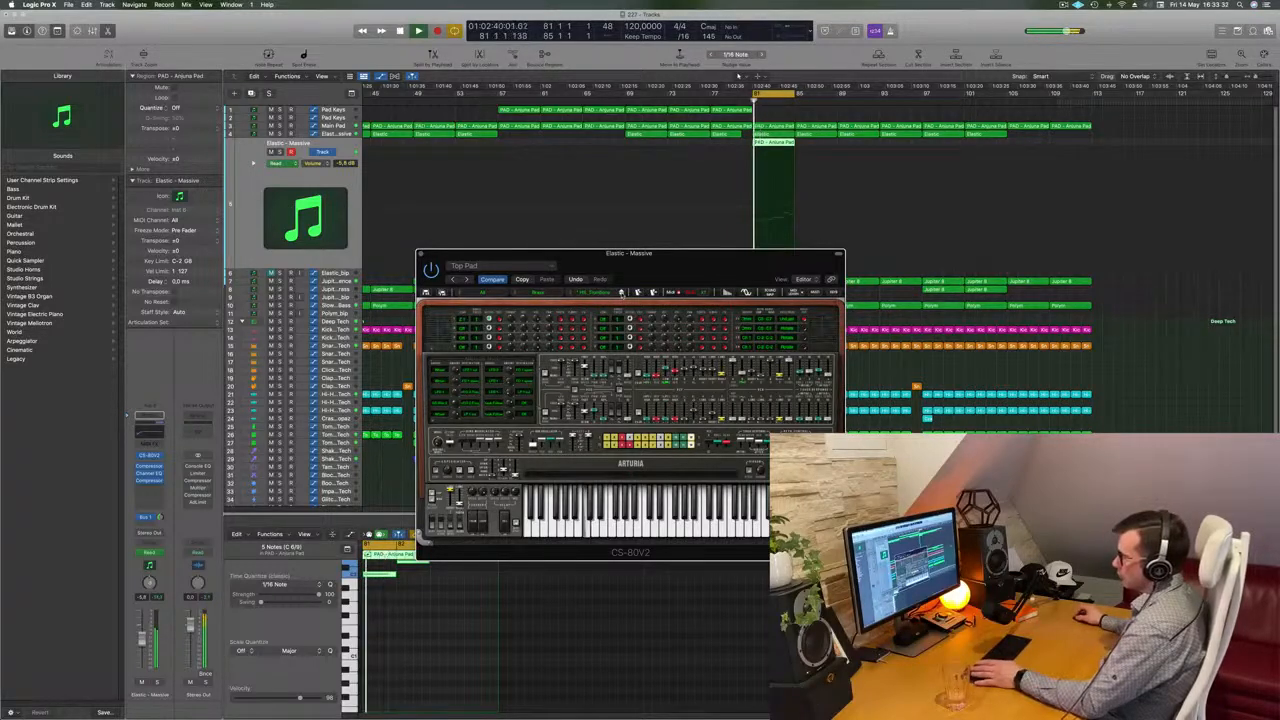
Go back one CS-80V2 preset and replay the section to compare
{"action": "left_click_drag", "start_coordinate": [621, 254], "coordinate": [651, 282]}
{"action": "key", "text": "space"}
{"action": "key", "text": "space"}
{"action": "left_click", "coordinate": [450, 282]}
{"action": "key", "text": "space"}
{"action": "key", "text": "space"}
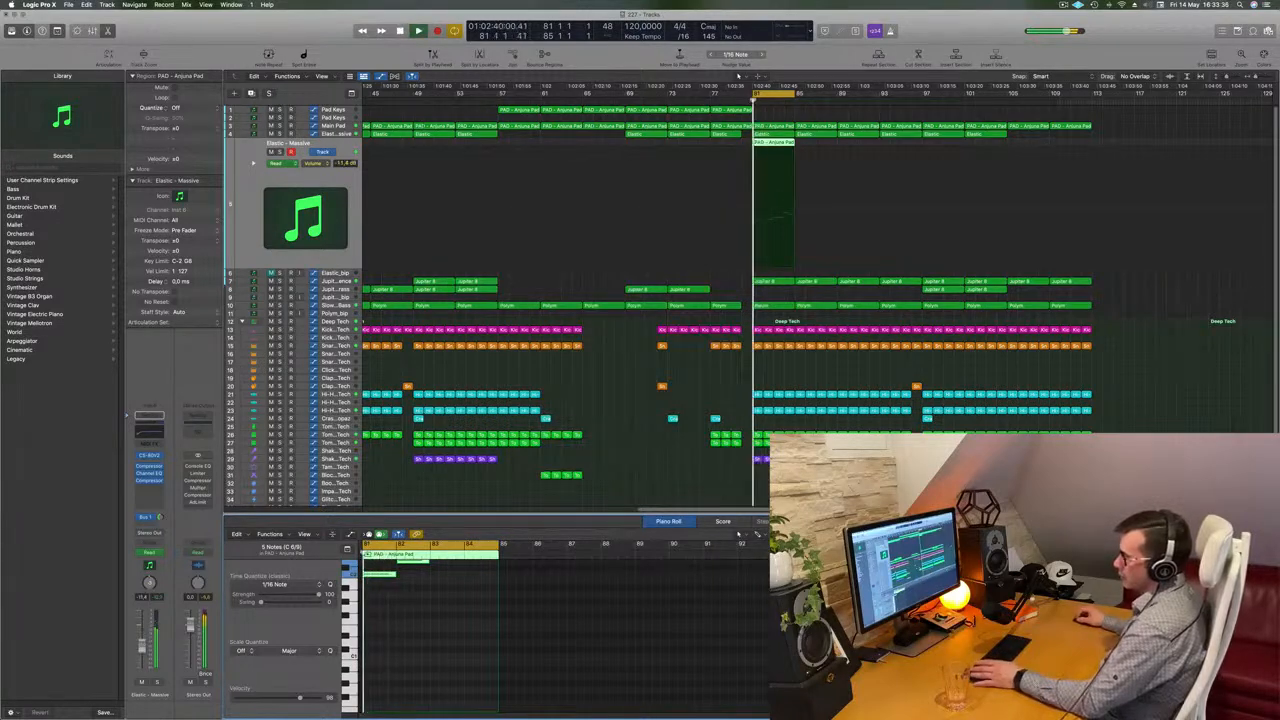
Open the Elastic track's Channel EQ, enable the low cut and set it to about 183 Hz, nudging the volume
{"action": "left_click", "coordinate": [149, 473]}
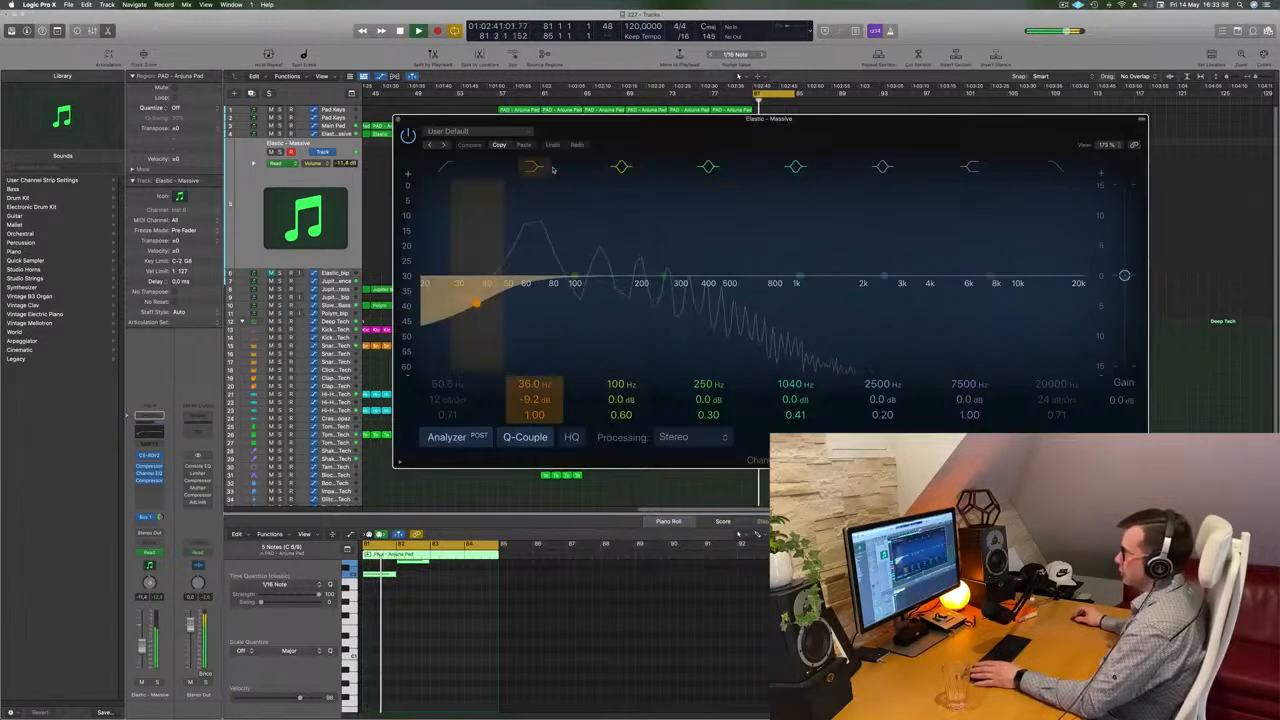
{"action": "left_click", "coordinate": [447, 167]}
{"action": "left_click_drag", "start_coordinate": [530, 296], "coordinate": [655, 297]}
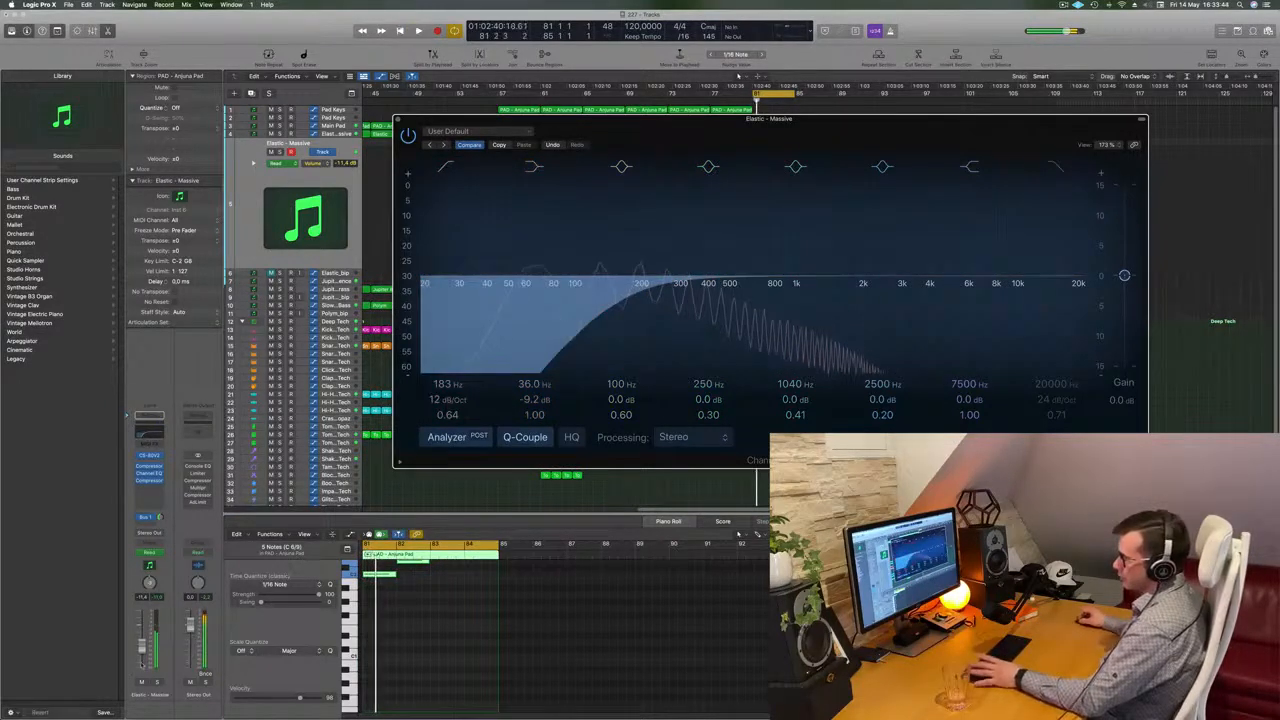
{"action": "left_click_drag", "start_coordinate": [143, 651], "coordinate": [144, 648]}
{"action": "key", "text": "super+w"}
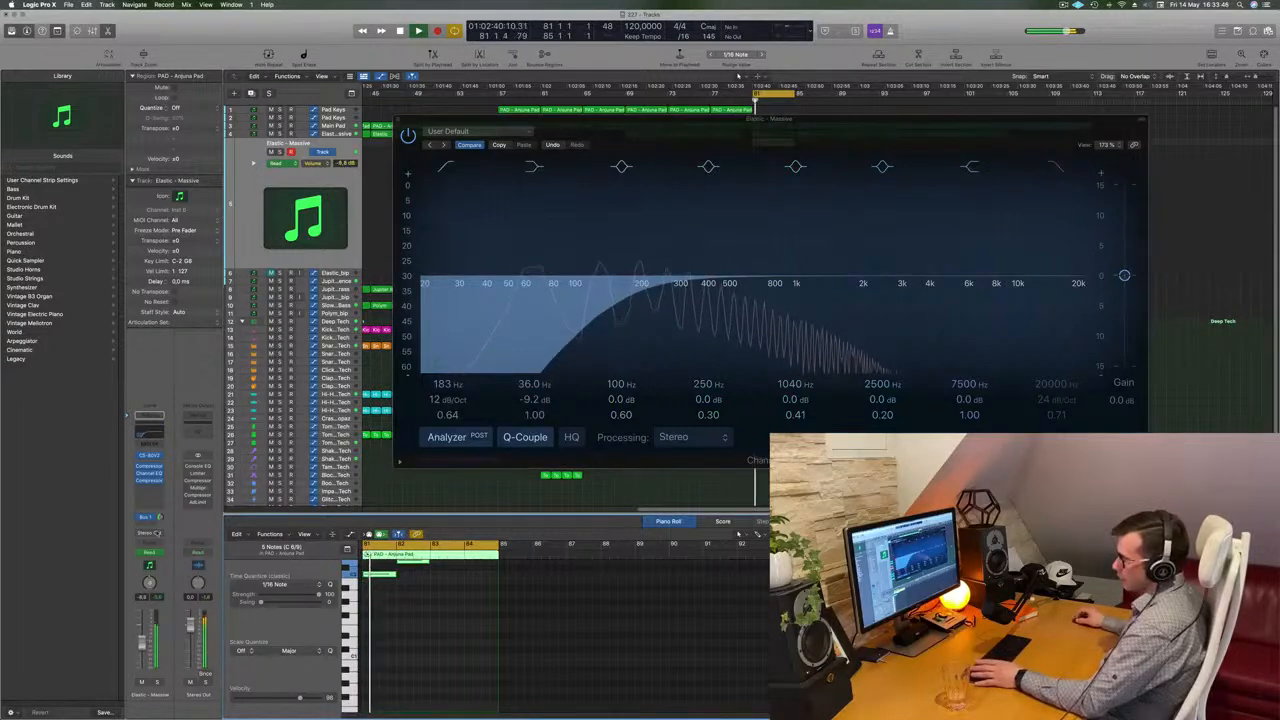
Adjust the Elastic track's Bus 1 send and close the Channel EQ window
{"action": "left_click", "coordinate": [158, 506]}
{"action": "left_click", "coordinate": [166, 510]}
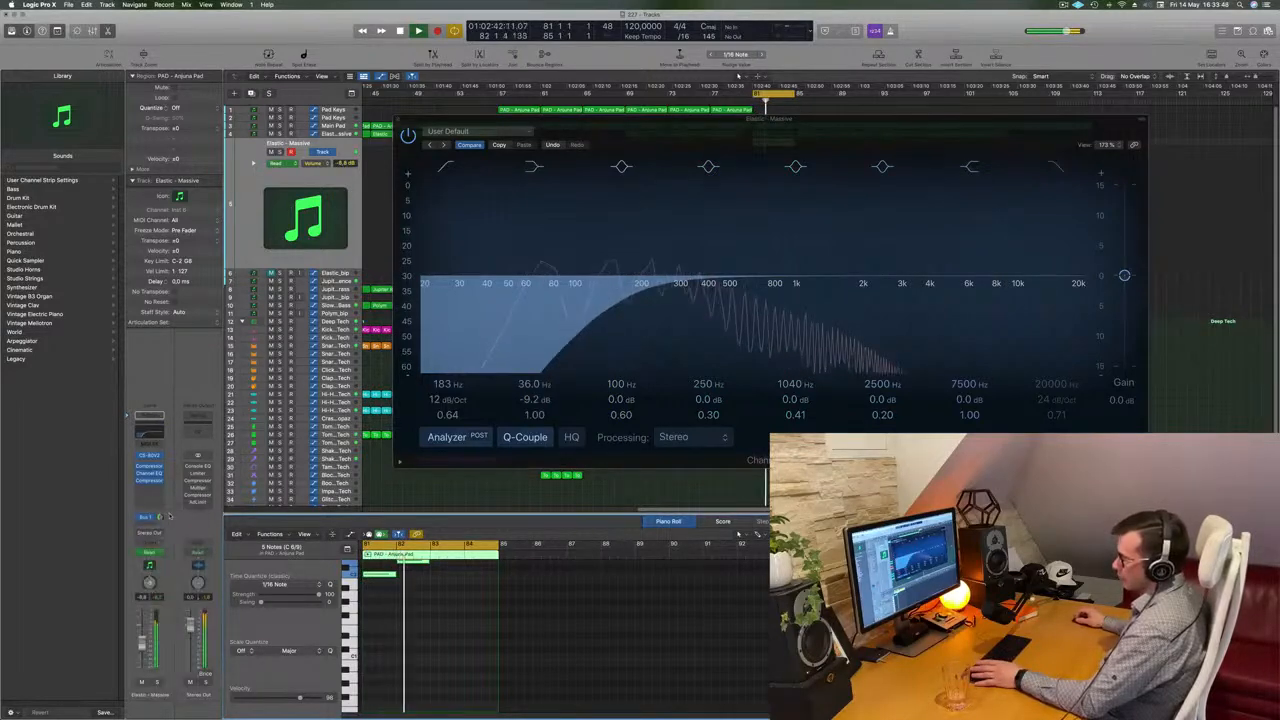
{"action": "left_click", "coordinate": [398, 119]}
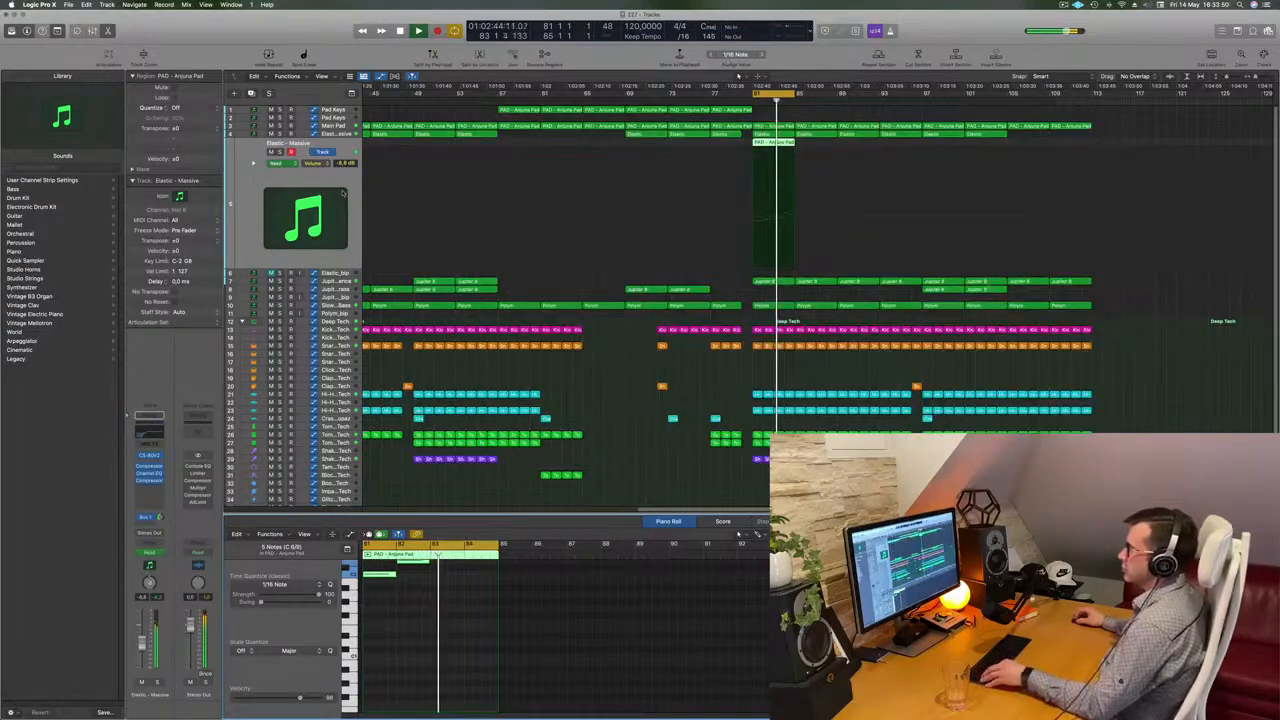
Zoom out horizontally on the arrangement and replay the section
{"action": "key", "text": "super+Left"}
{"action": "key", "text": "super+Left"}
{"action": "key", "text": "space"}
{"action": "key", "text": "space"}
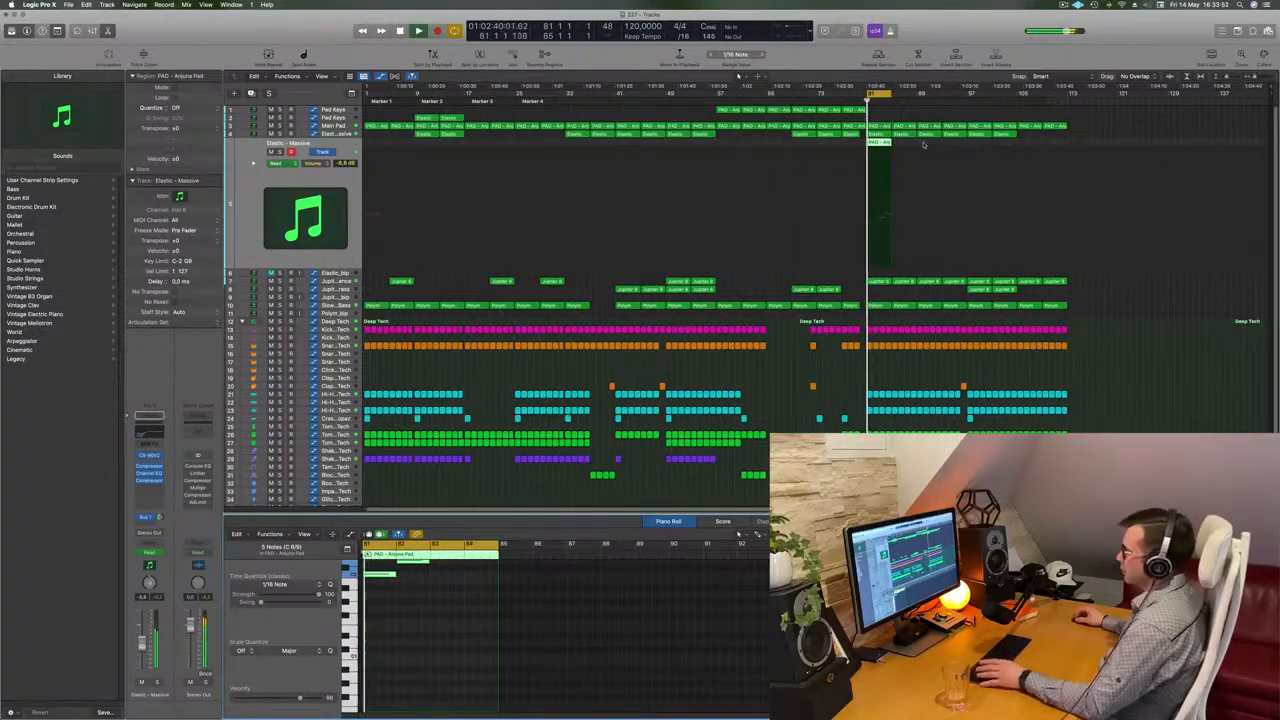
Select the Elastic region in the new section and repeat it three times
{"action": "left_click", "coordinate": [881, 145]}
{"action": "key", "text": "super+r"}
{"action": "key", "text": "super+r"}
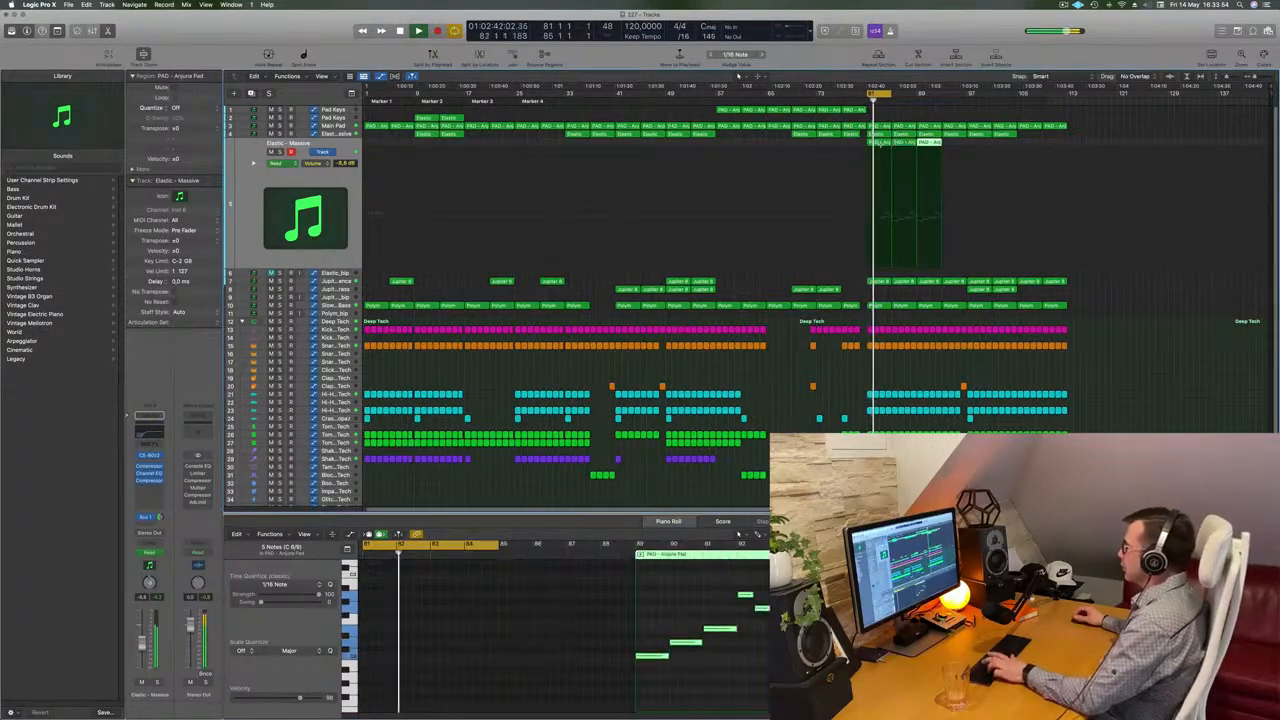
{"action": "key", "text": "super+r"}
Replay the section and briefly solo the Elastic track
{"action": "key", "text": "space"}
{"action": "key", "text": "space"}
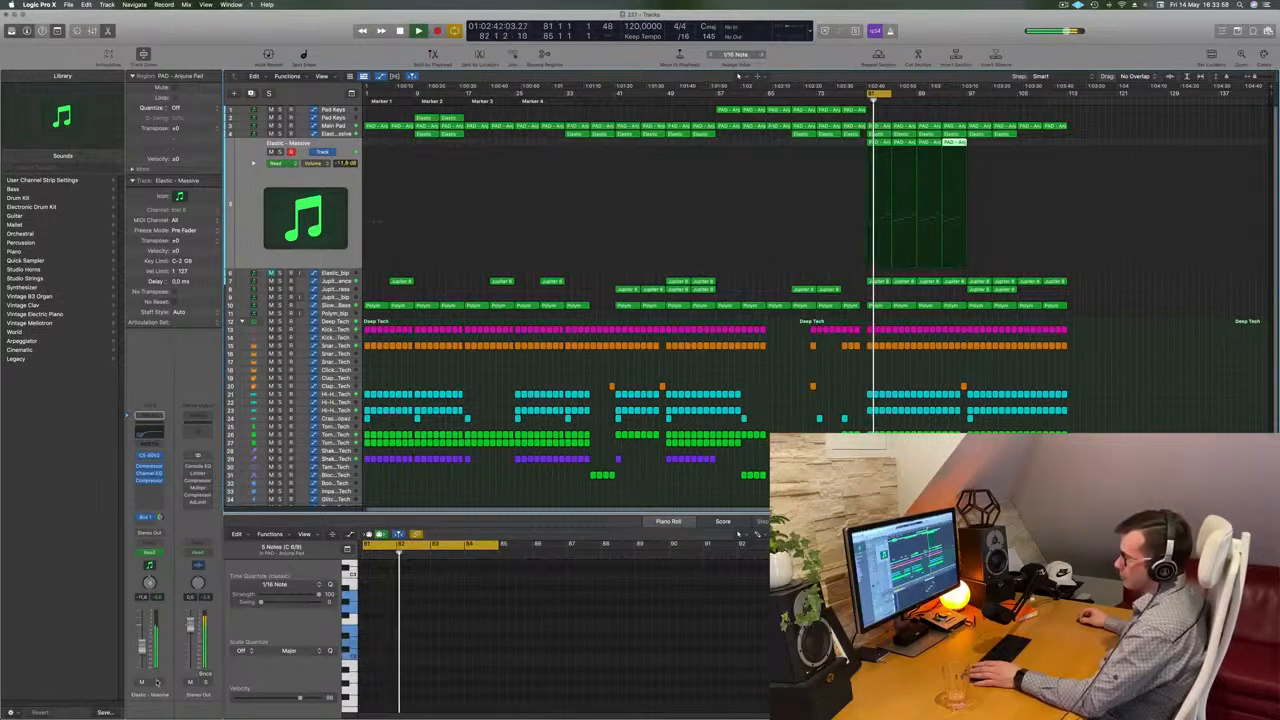
{"action": "key", "text": "s"}
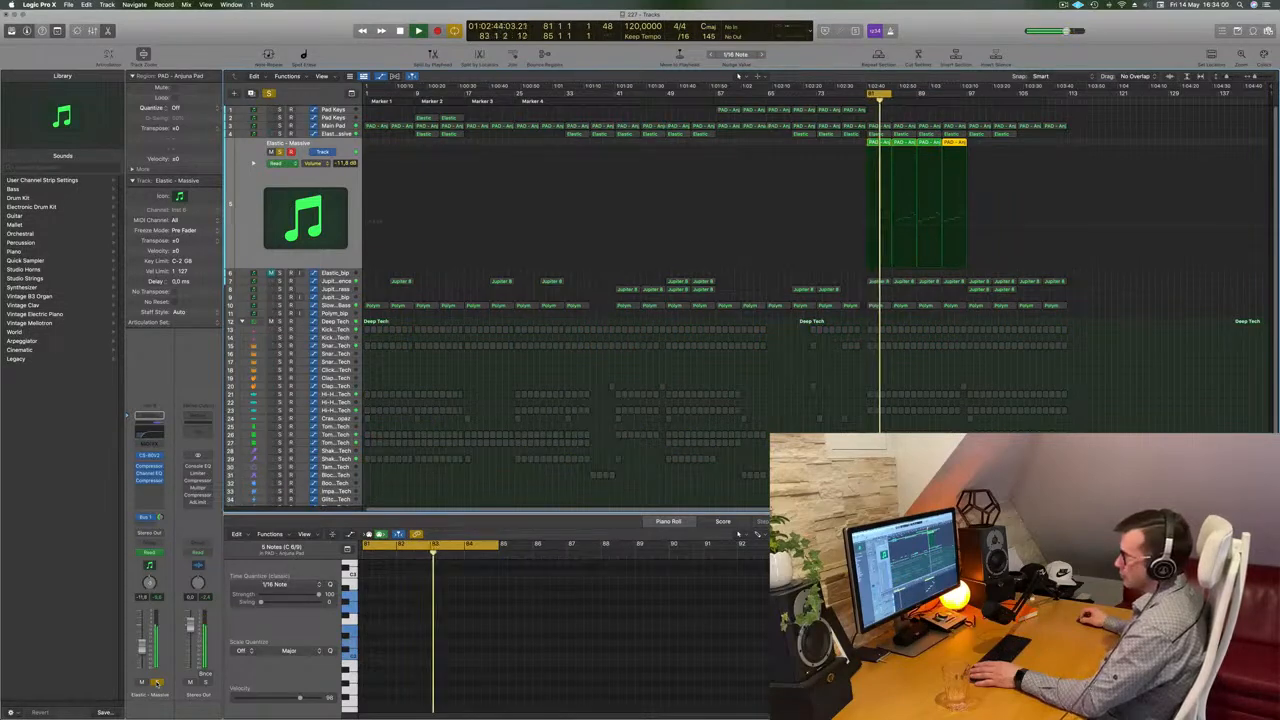
{"action": "key", "text": "s"}
Lower the Elastic track's volume slightly and tweak its Bus 1 send level
{"action": "left_click_drag", "start_coordinate": [142, 648], "coordinate": [142, 644]}
{"action": "left_click", "coordinate": [160, 518]}
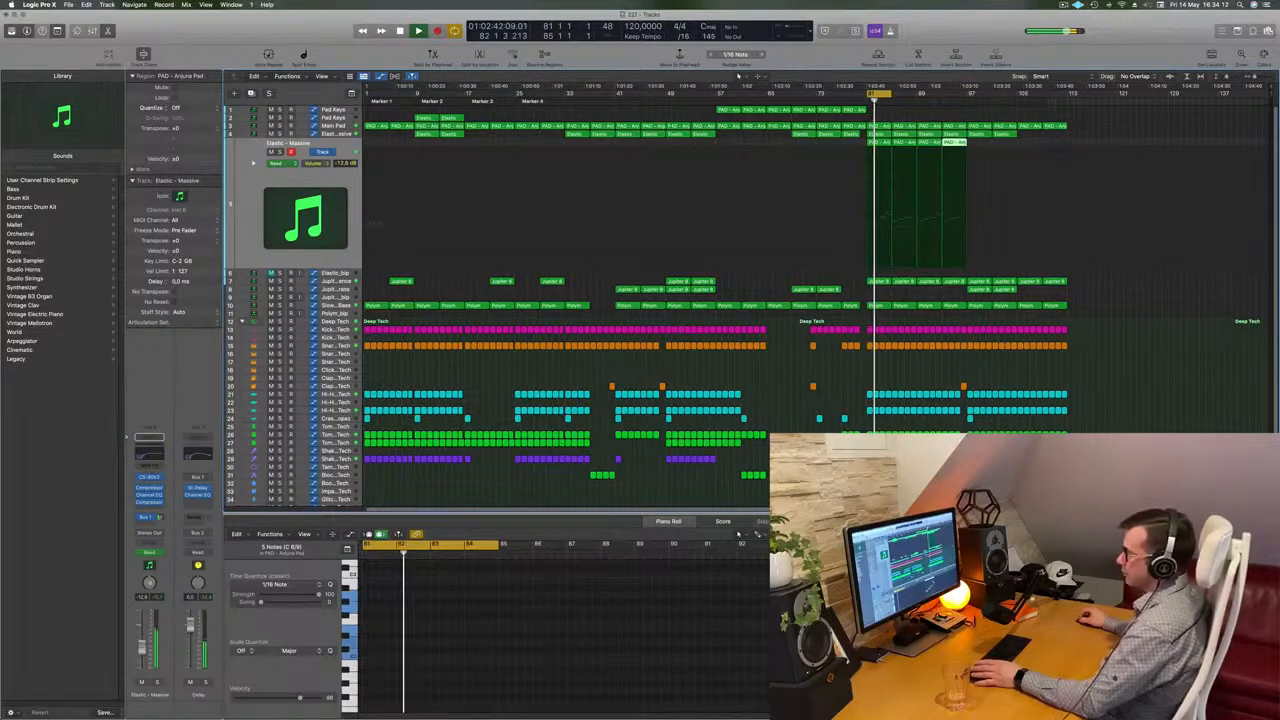
{"action": "left_click_drag", "start_coordinate": [144, 650], "coordinate": [144, 648]}
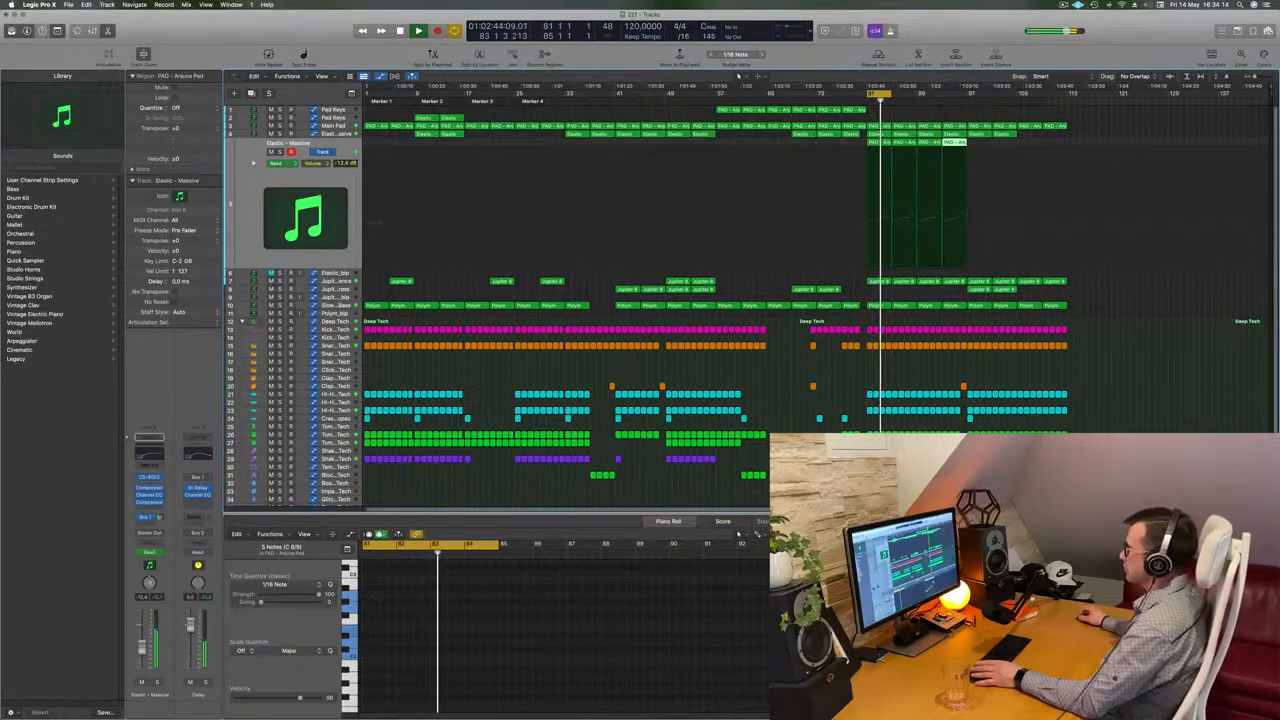
Set a cycle range over the extended Elastic section and select two Jupiter 8 regions after it
{"action": "left_click", "coordinate": [893, 98]}
{"action": "left_click_drag", "start_coordinate": [893, 98], "coordinate": [966, 95]}
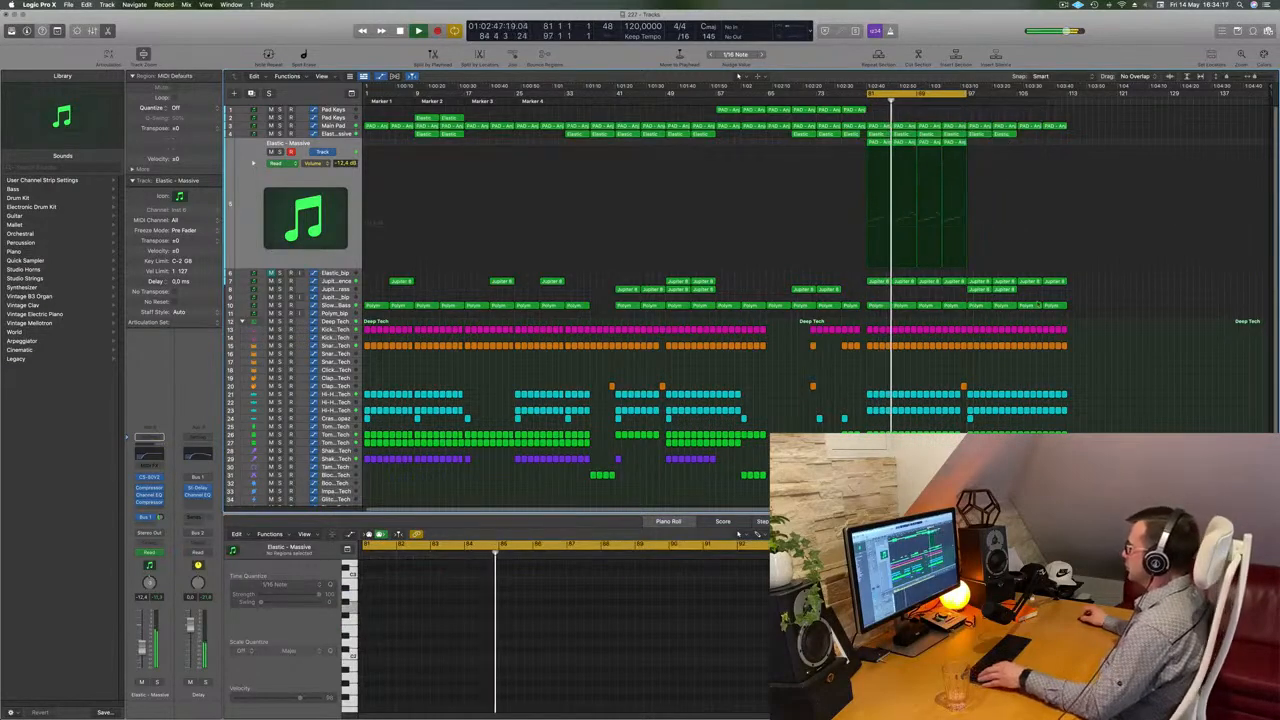
{"action": "left_click", "coordinate": [980, 289]}
{"action": "left_click", "coordinate": [1042, 289]}
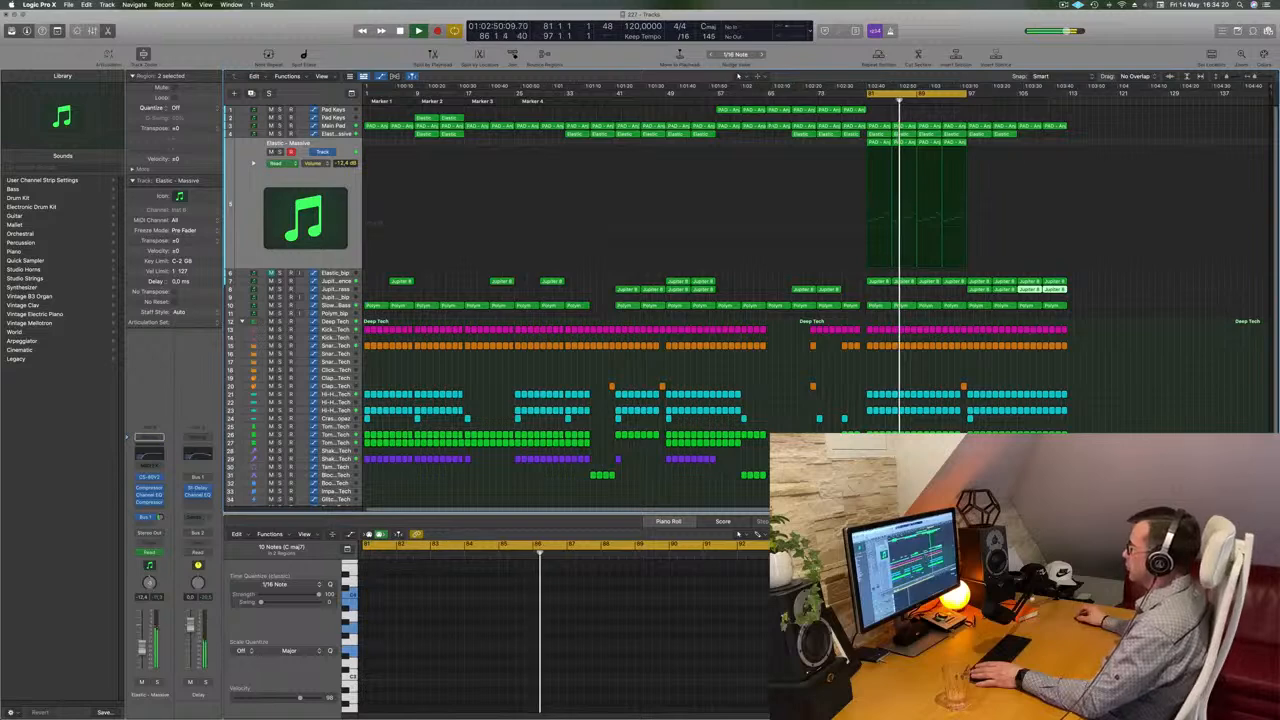
Move the cycle range further along and repeat the selected Jupiter 8 regions twice
{"action": "left_click_drag", "start_coordinate": [967, 96], "coordinate": [1068, 96]}
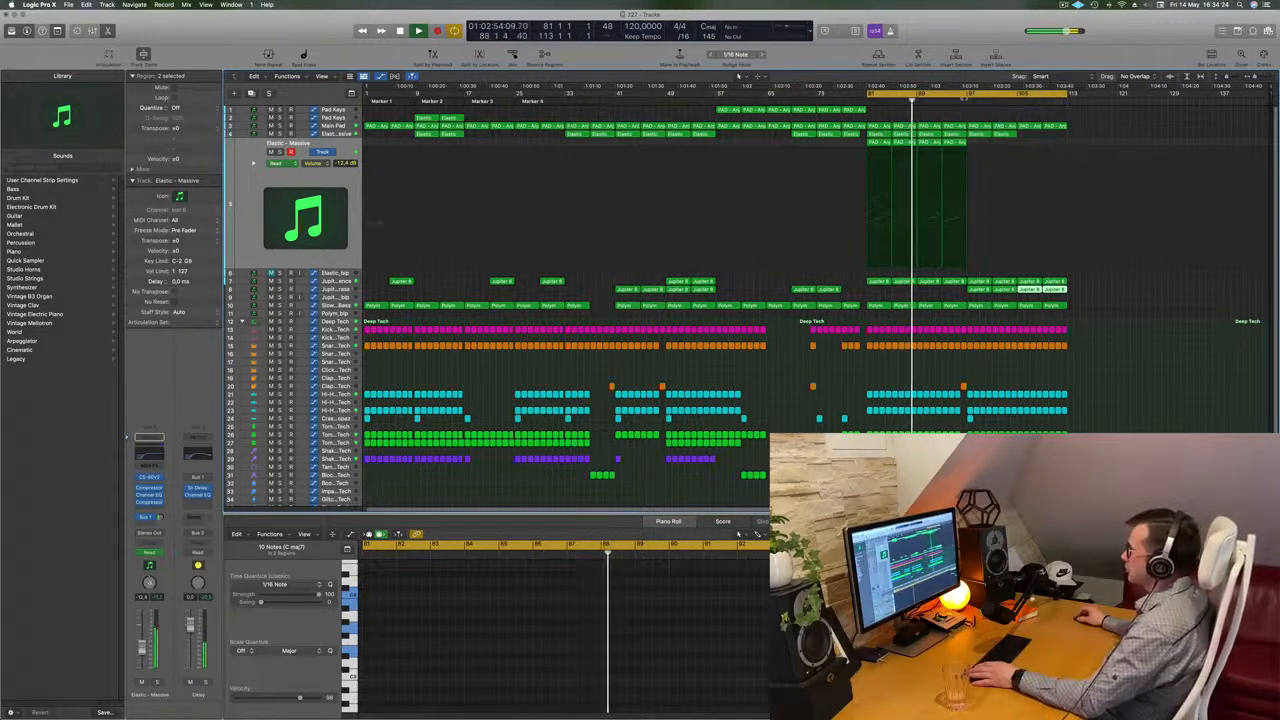
{"action": "left_click_drag", "start_coordinate": [952, 97], "coordinate": [1048, 96]}
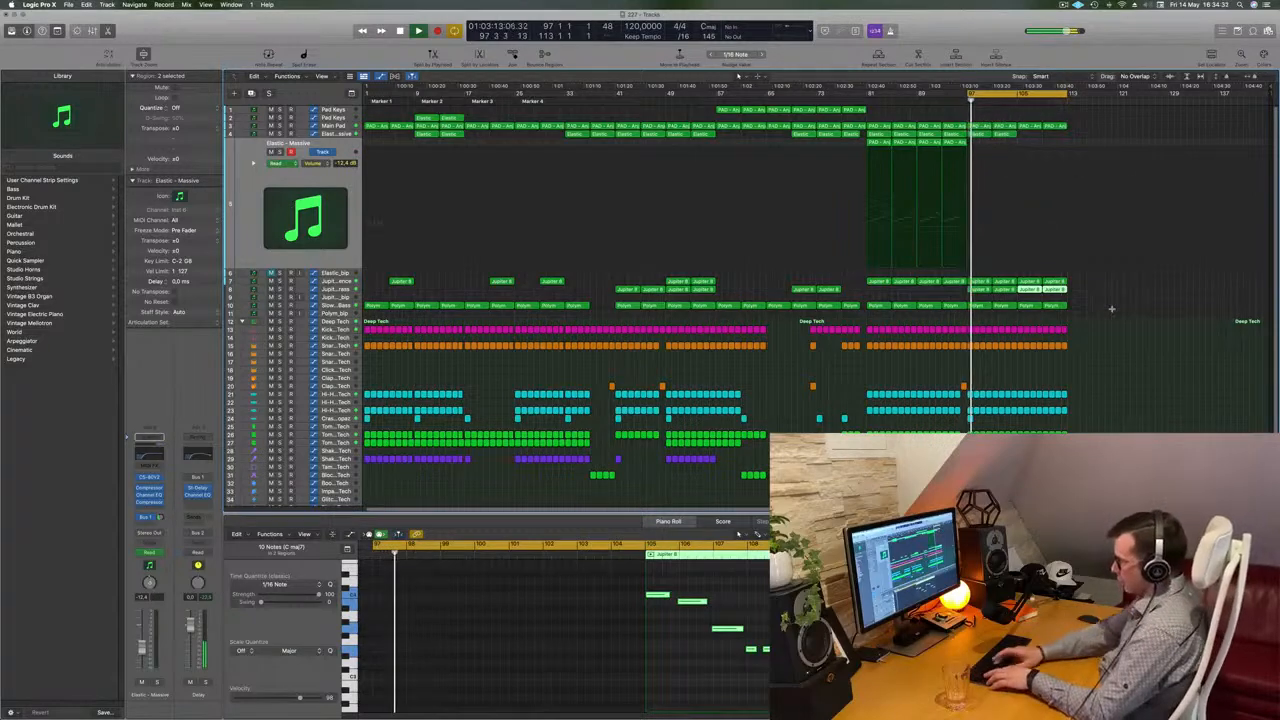
{"action": "key", "text": "super+r"}
{"action": "key", "text": "super+r"}
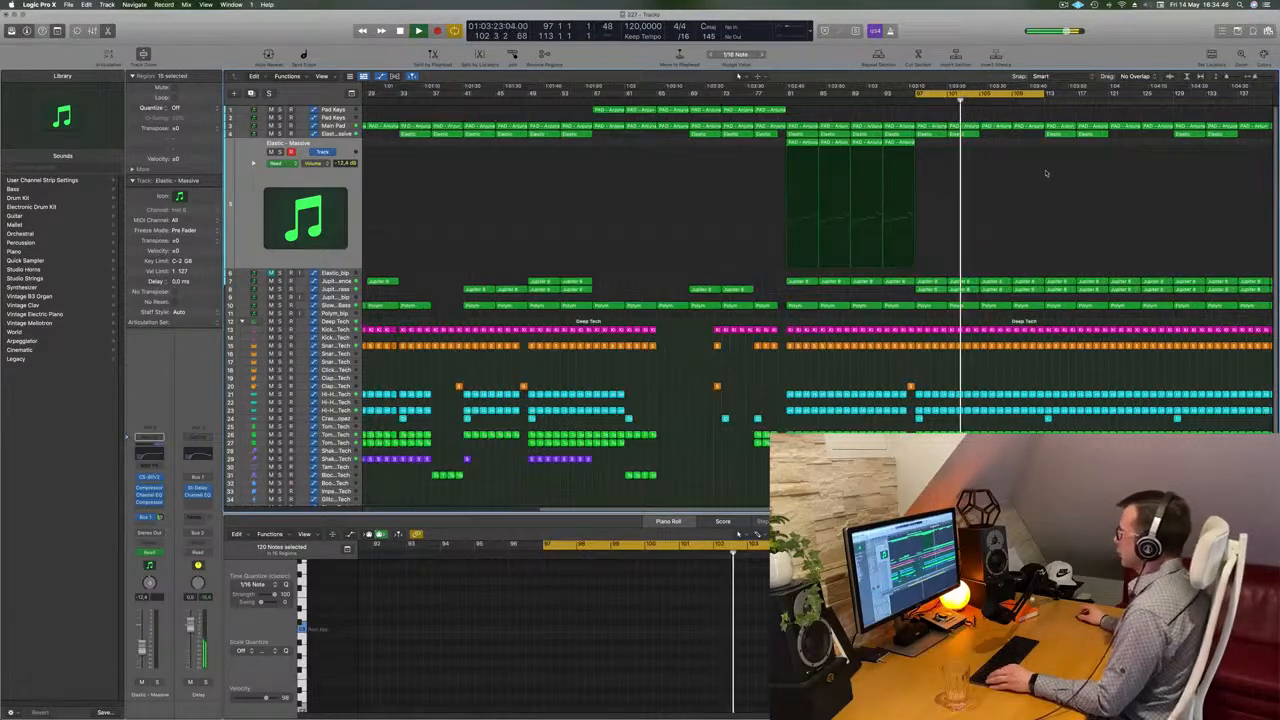
Show the Main Pad automation lane and raise its automation point in the extended section
{"action": "scroll", "coordinate": [1026, 363], "scroll_direction": "up", "scroll_amount": 3}
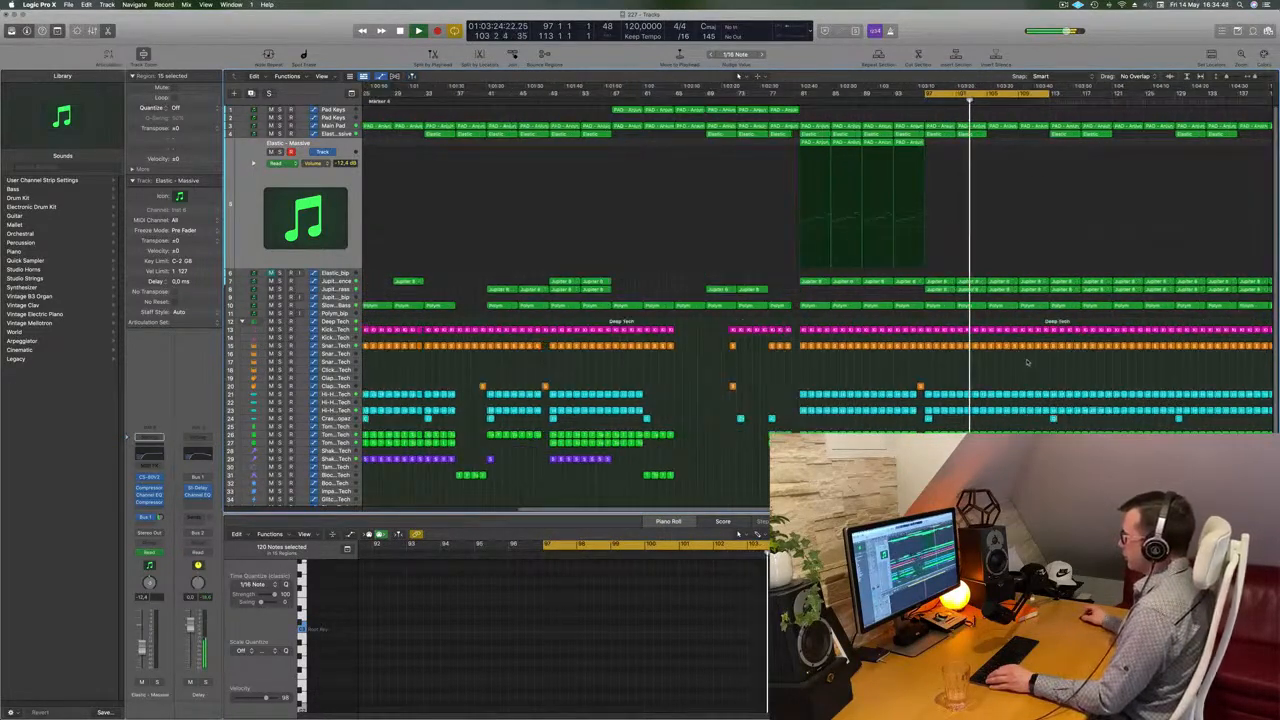
{"action": "scroll", "coordinate": [1027, 363], "scroll_direction": "up", "scroll_amount": 3}
{"action": "scroll", "coordinate": [1027, 363], "scroll_direction": "down", "scroll_amount": 3}
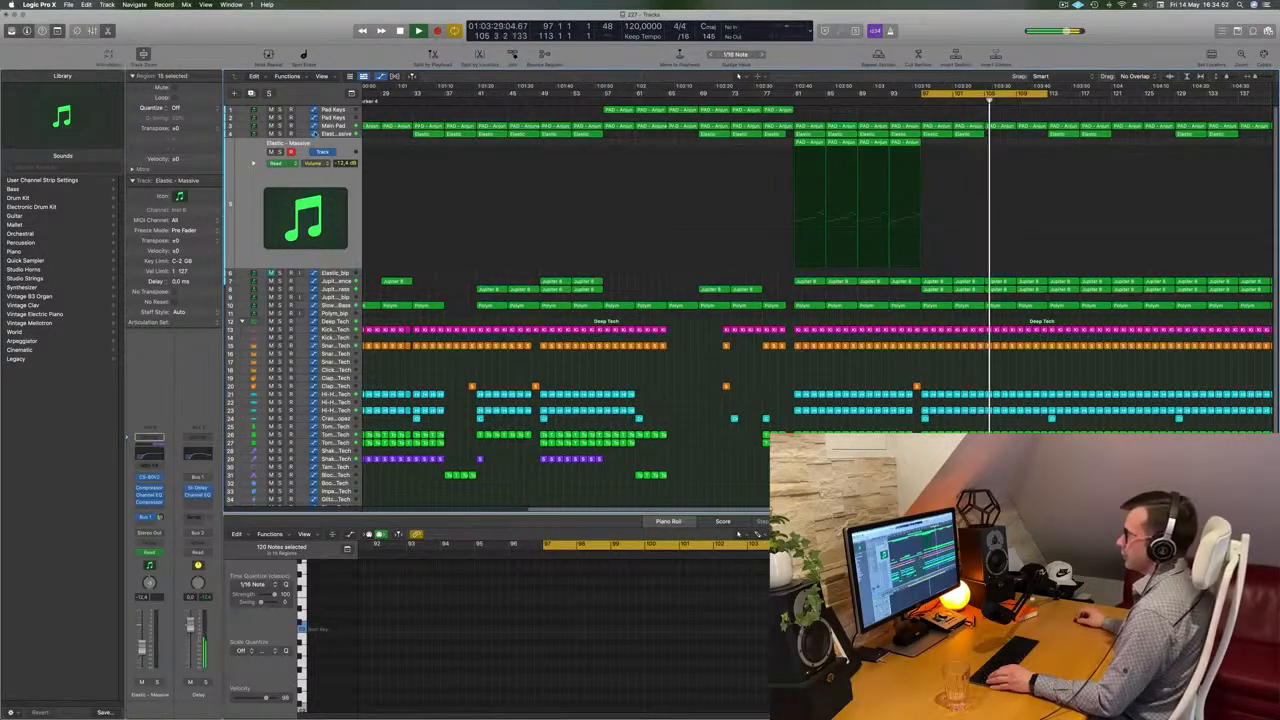
{"action": "left_click", "coordinate": [326, 126]}
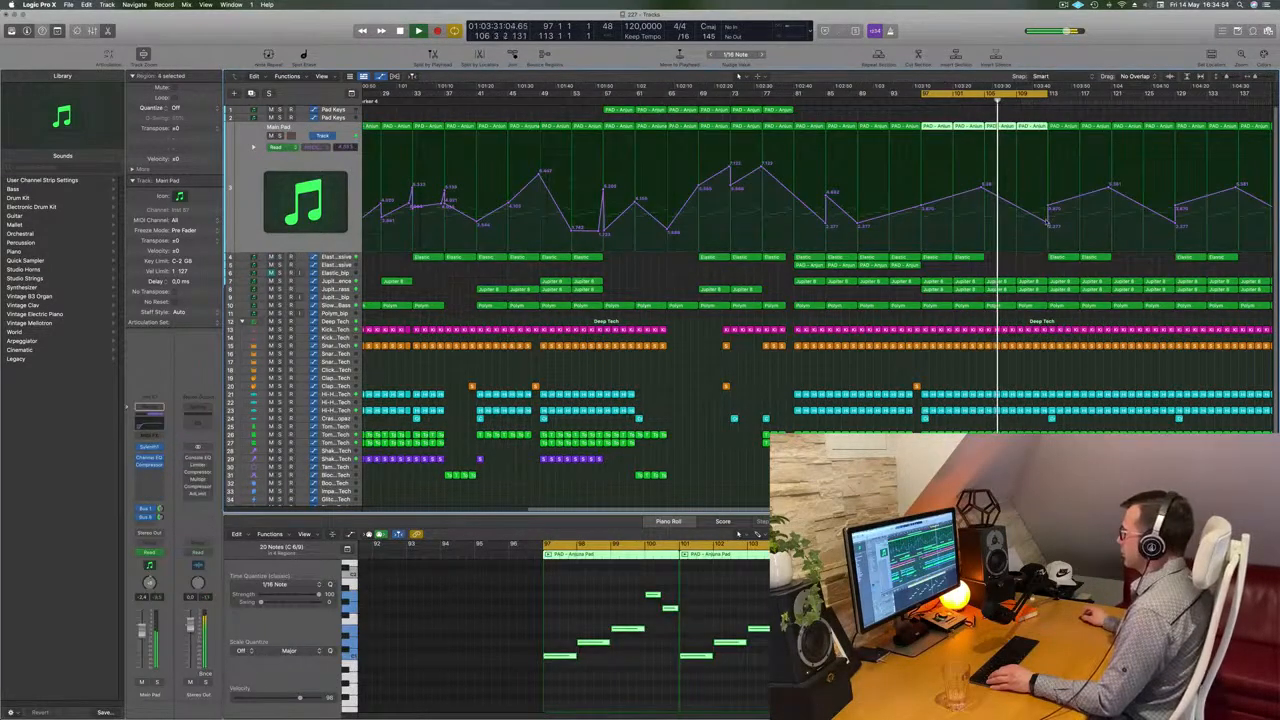
{"action": "left_click_drag", "start_coordinate": [1048, 225], "coordinate": [1048, 163]}
{"action": "scroll", "coordinate": [1051, 210], "scroll_direction": "up", "scroll_amount": 3}
{"action": "scroll", "coordinate": [1051, 210], "scroll_direction": "down", "scroll_amount": 5}
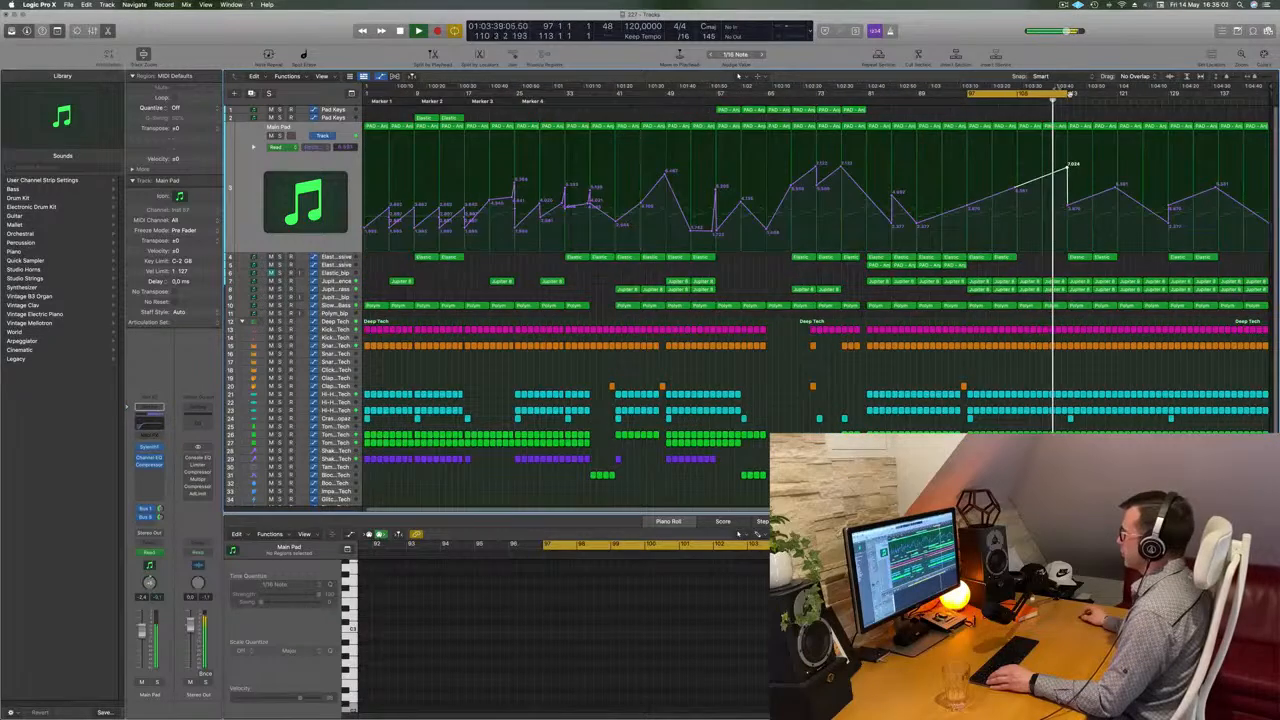
Extend the cycle range to the next section and select Jupiter 8 regions there
{"action": "left_click_drag", "start_coordinate": [1066, 95], "coordinate": [1187, 96]}
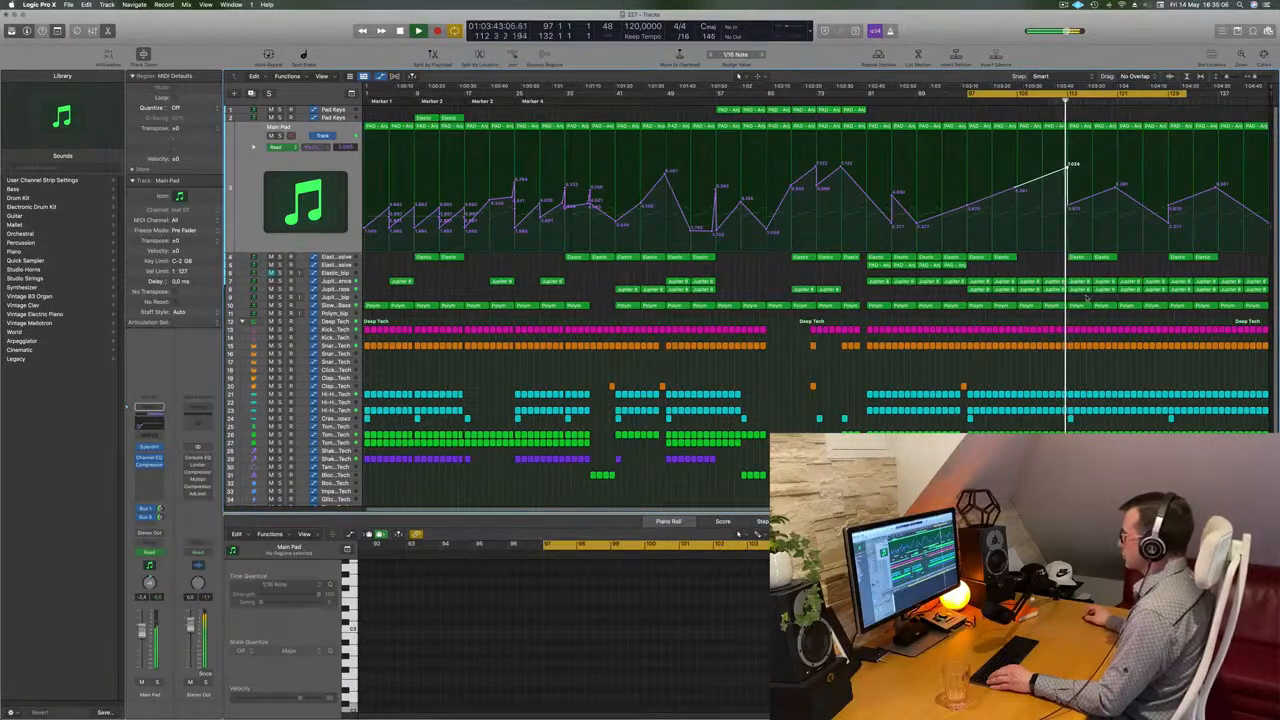
{"action": "left_click_drag", "start_coordinate": [1109, 294], "coordinate": [1127, 291]}
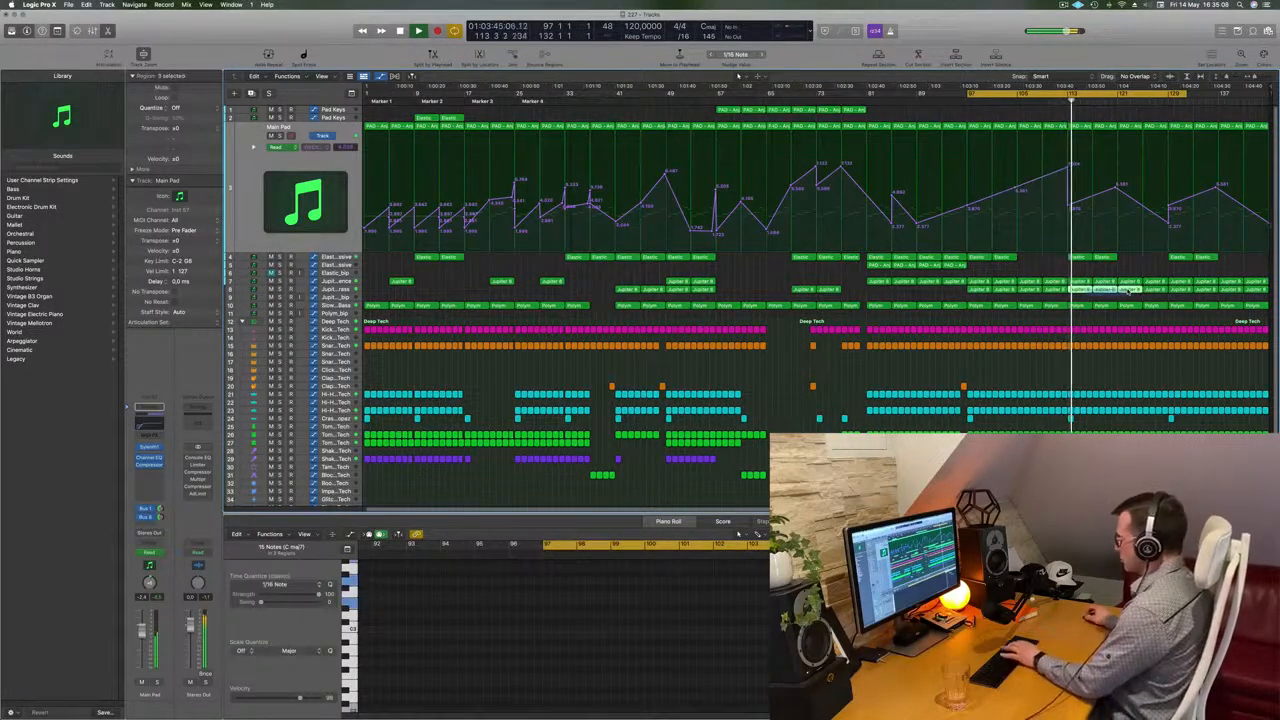
{"action": "left_click", "coordinate": [1088, 276]}
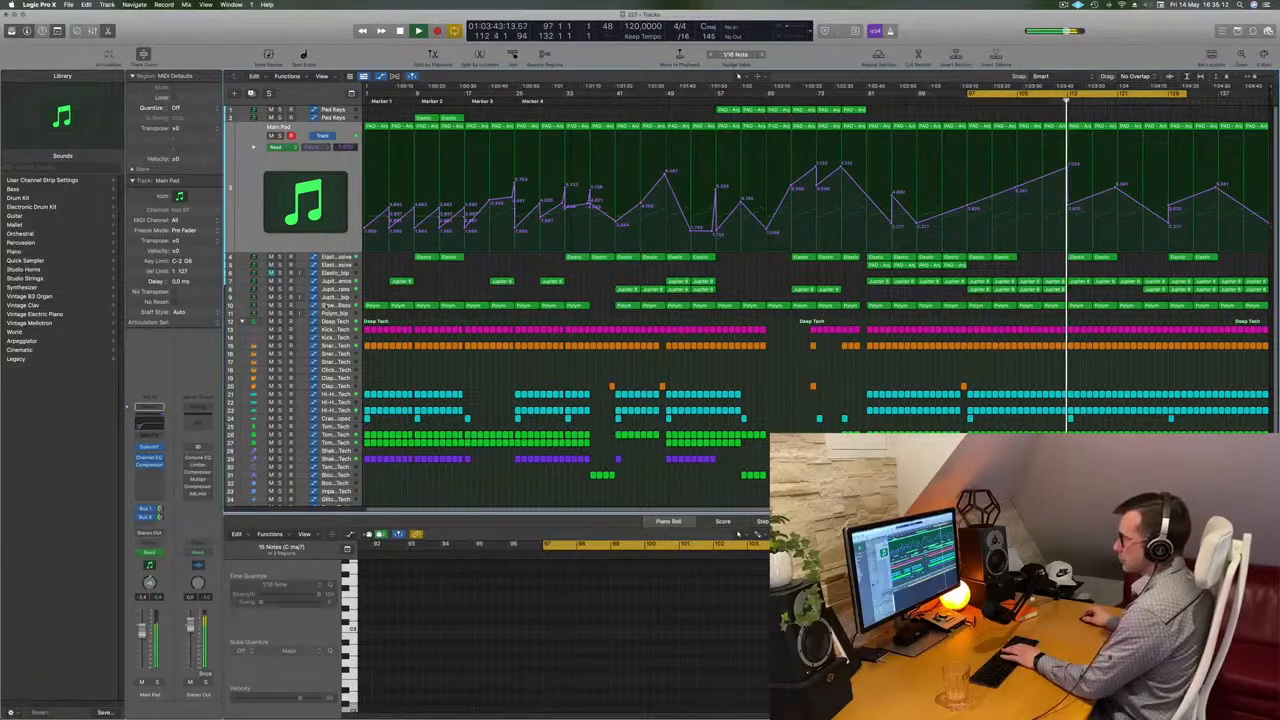
Select the Jupiter 8 Sequence track and inspect its regions across the arrangement
{"action": "left_click", "coordinate": [344, 283]}
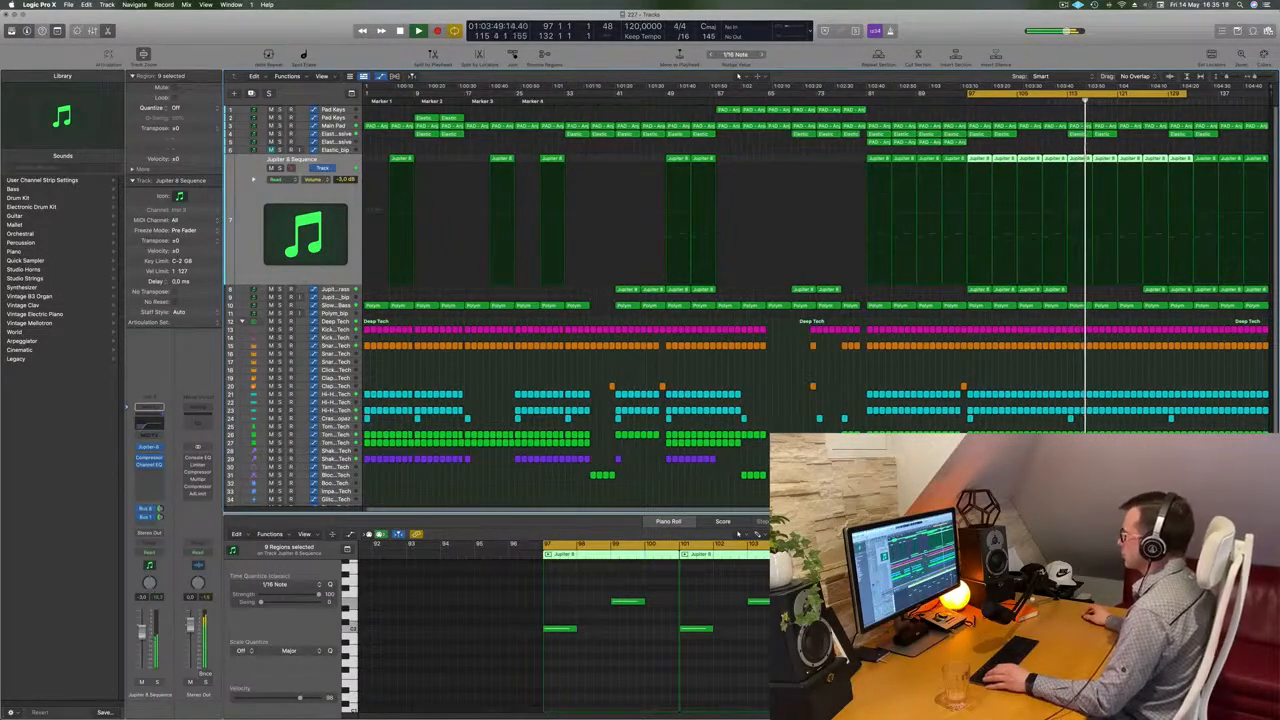
{"action": "scroll", "coordinate": [1163, 149], "scroll_direction": "up", "scroll_amount": 3}
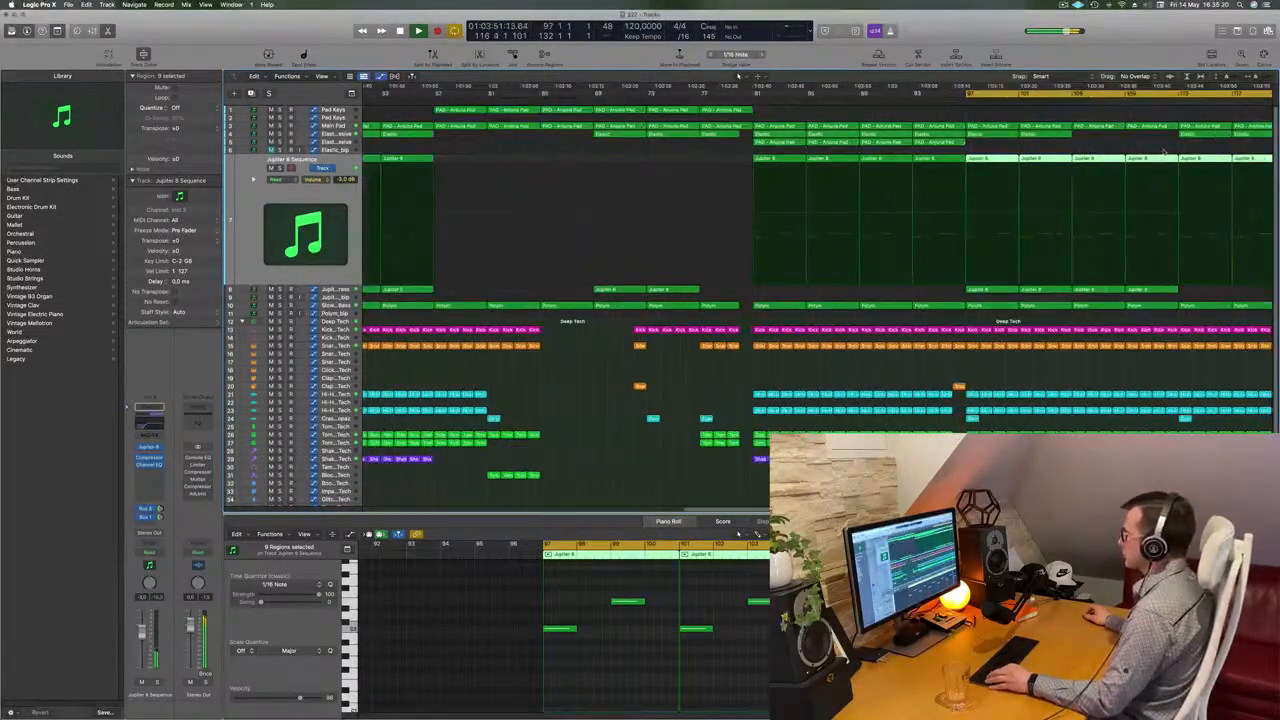
{"action": "scroll", "coordinate": [1163, 149], "scroll_direction": "down", "scroll_amount": 3}
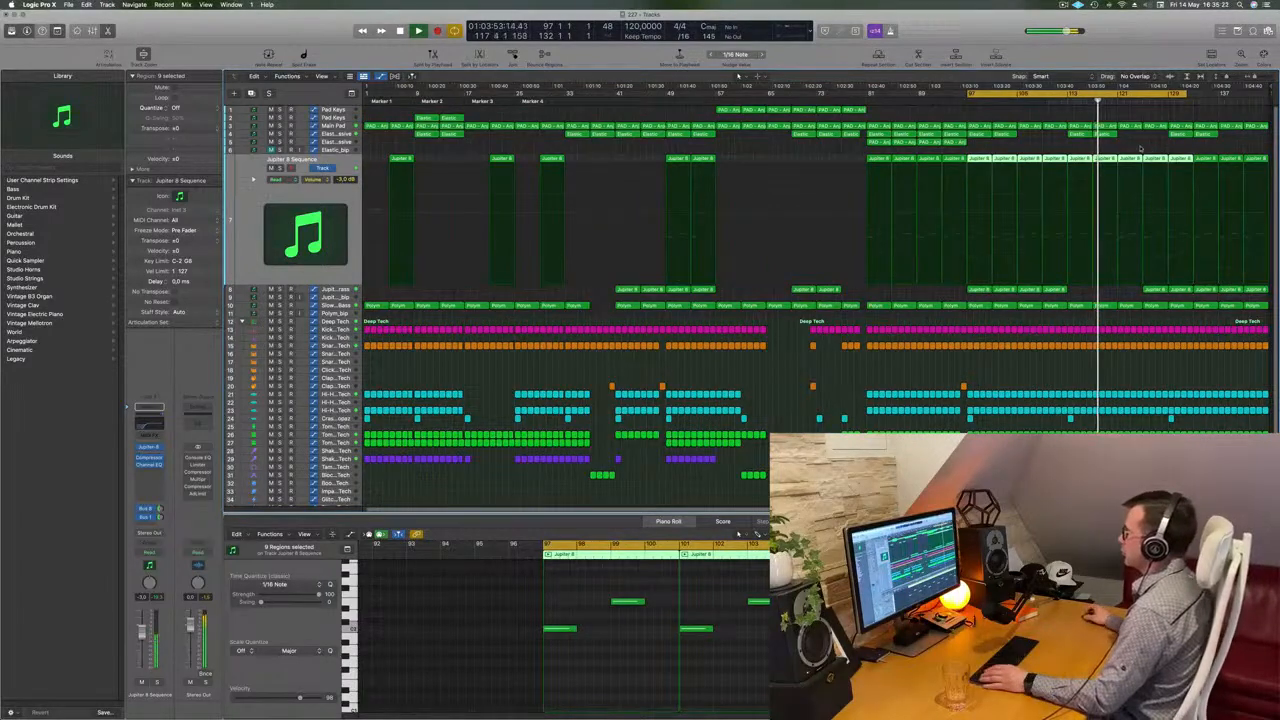
{"action": "scroll", "coordinate": [1150, 157], "scroll_direction": "up", "scroll_amount": 1}
{"action": "scroll", "coordinate": [1150, 157], "scroll_direction": "up", "scroll_amount": 1}
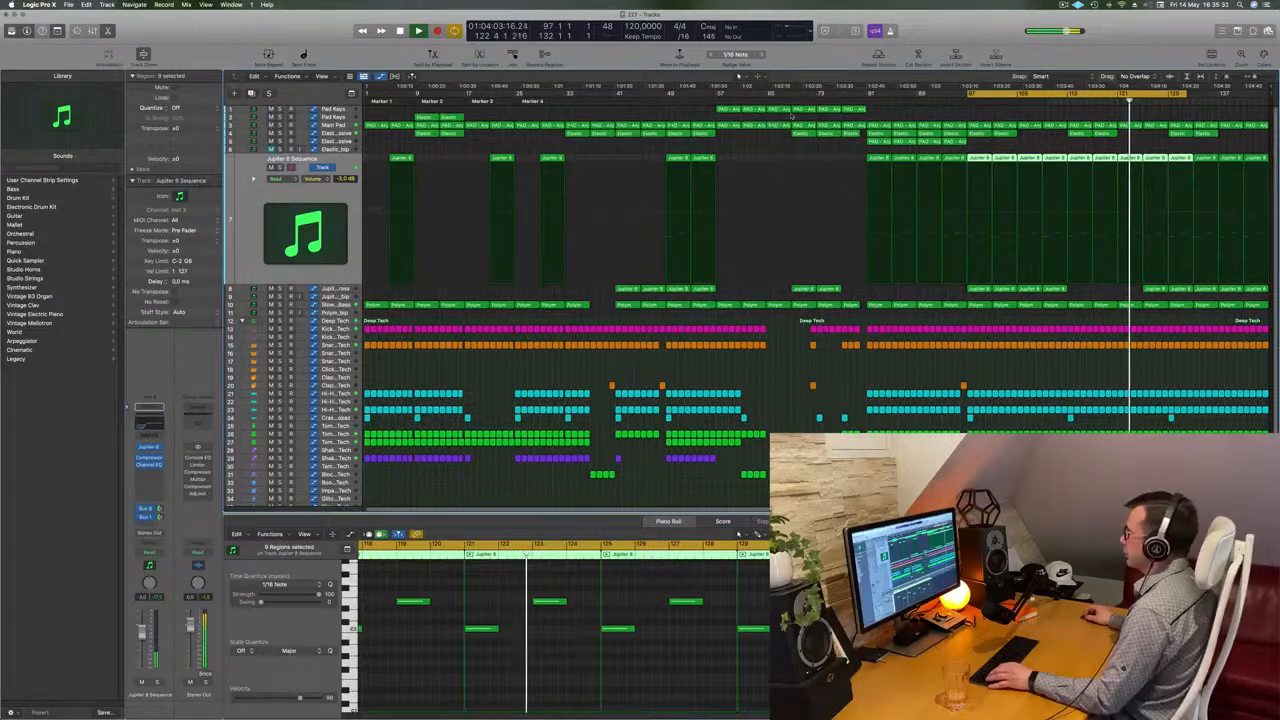
Copy the Pad Keys regions into the final section of the arrangement
{"action": "left_click", "coordinate": [718, 110]}
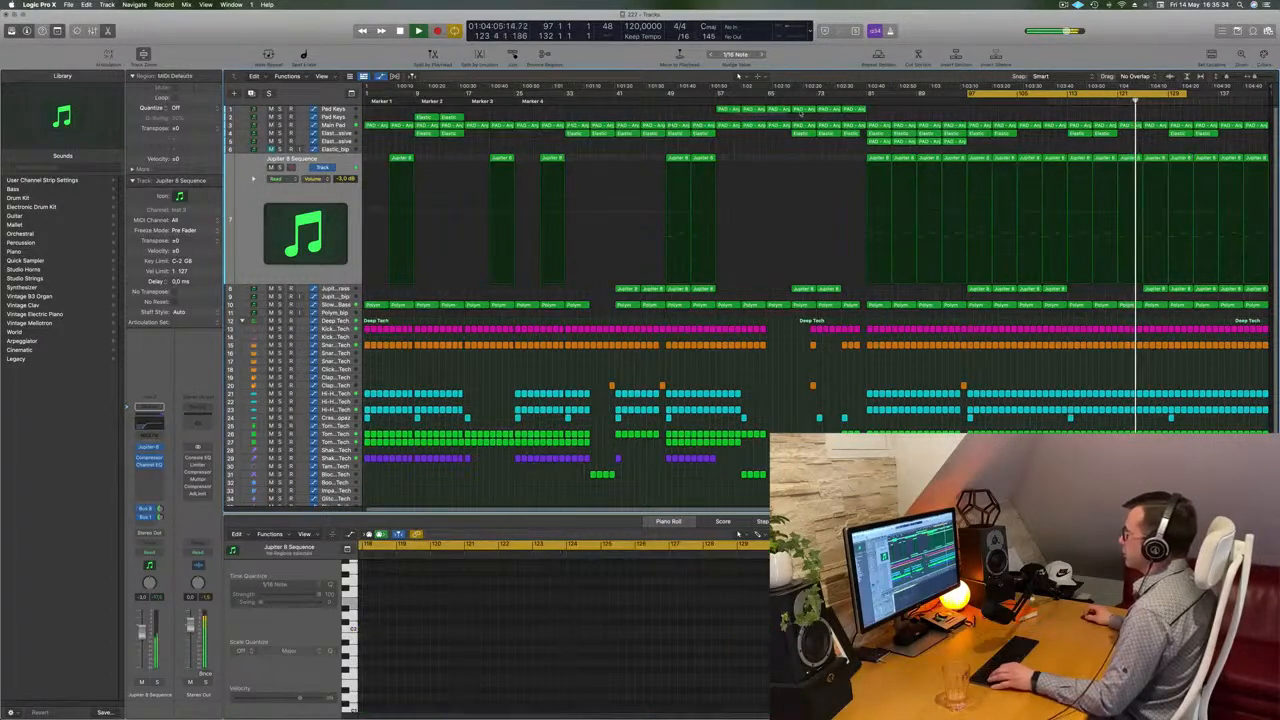
{"action": "left_click_drag", "start_coordinate": [783, 112], "coordinate": [1132, 120]}
{"action": "left_click_drag", "start_coordinate": [1131, 119], "coordinate": [1136, 110]}
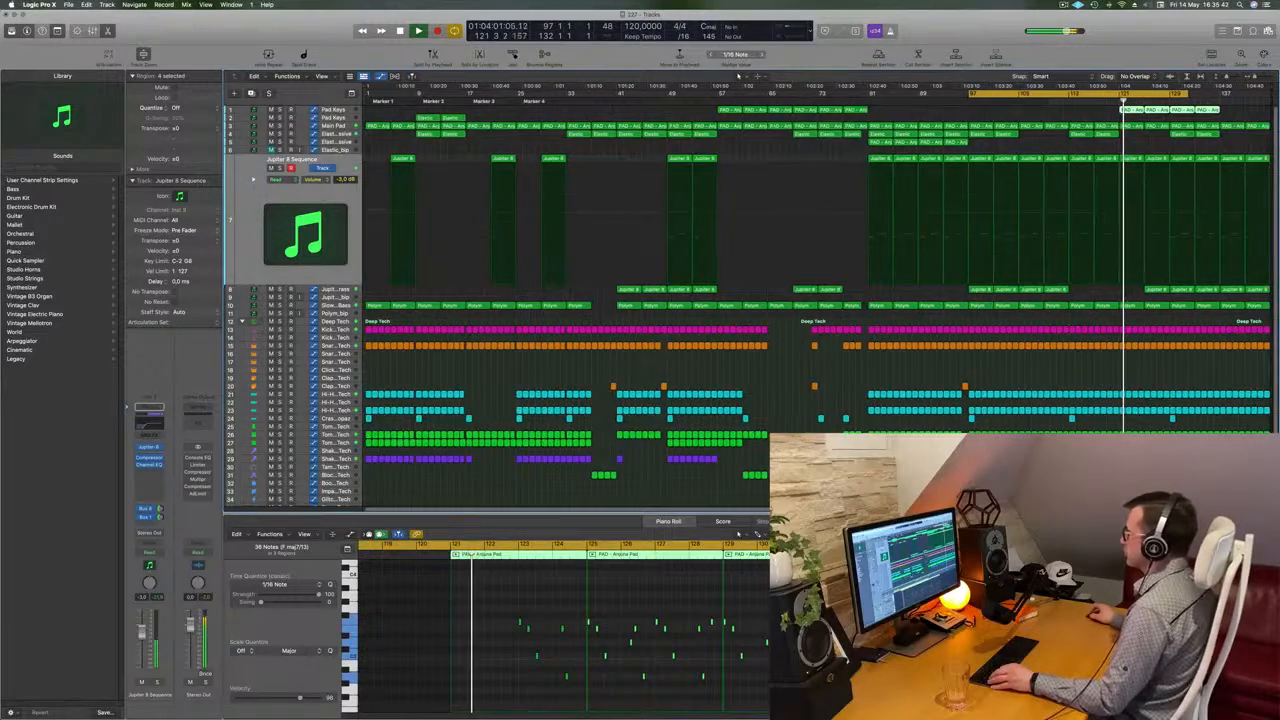
Delete three Jupiter 8 regions on track 8 in the final section
{"action": "left_click", "coordinate": [1157, 291]}
{"action": "key", "text": "Delete"}
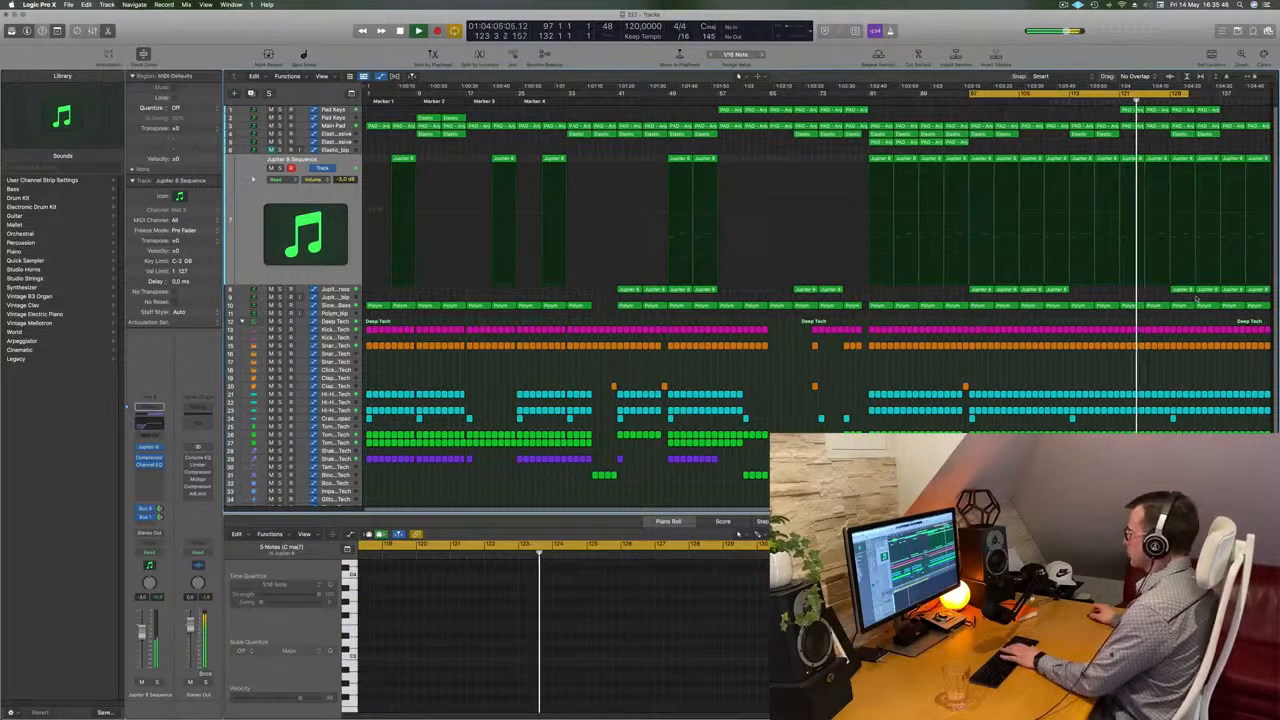
{"action": "left_click", "coordinate": [1188, 291]}
{"action": "key", "text": "Delete"}
{"action": "left_click", "coordinate": [1208, 291]}
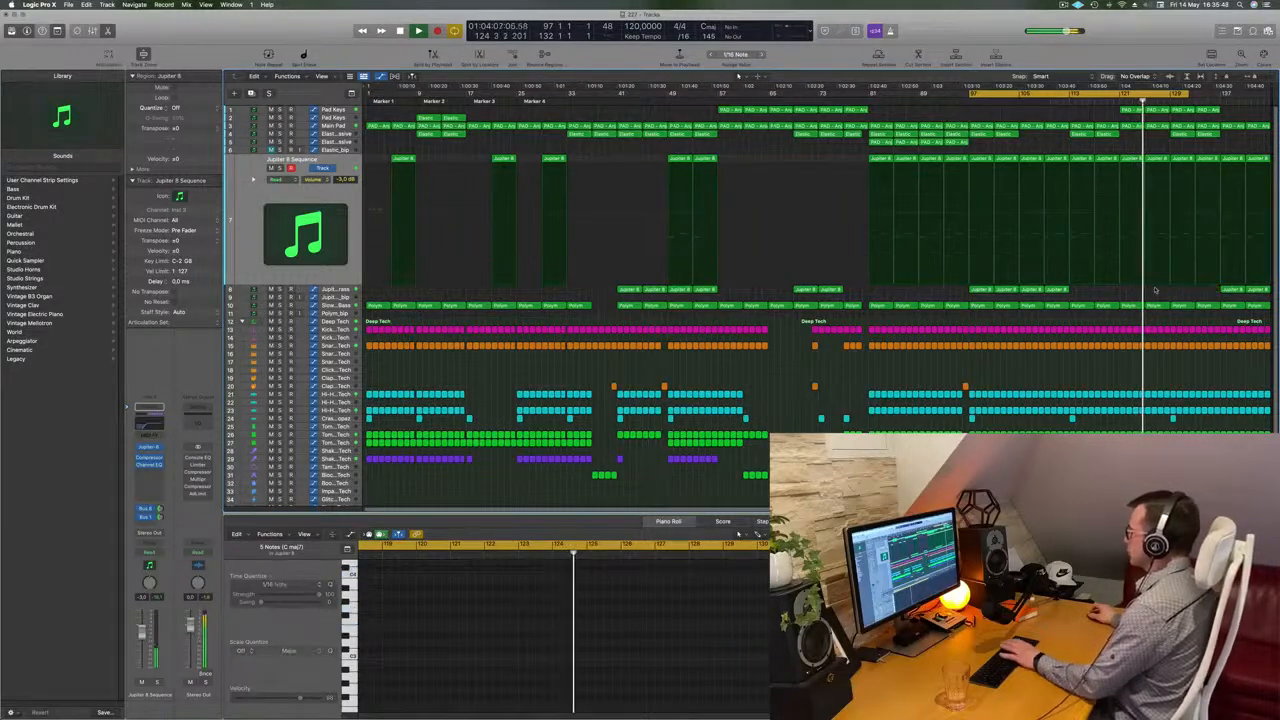
{"action": "key", "text": "Delete"}
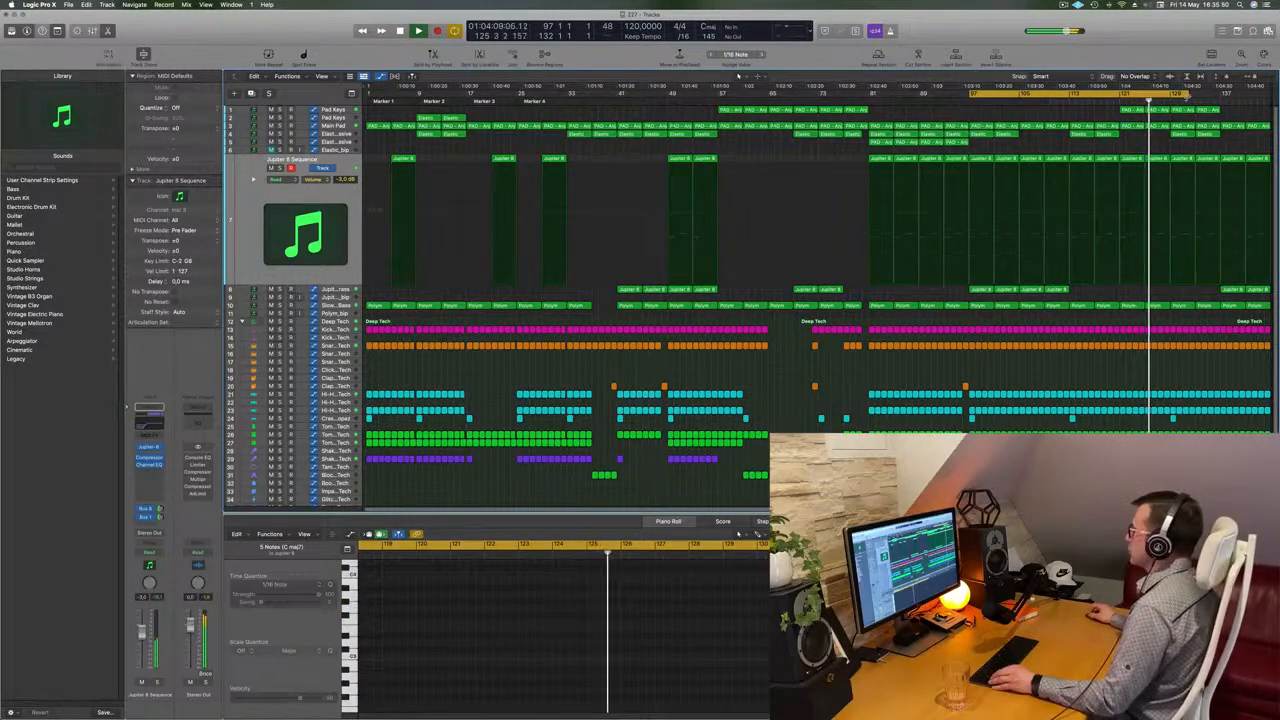
Set the cycle range over the last section and repeat all regions inside it once
{"action": "left_click_drag", "start_coordinate": [1268, 99], "coordinate": [1268, 99]}
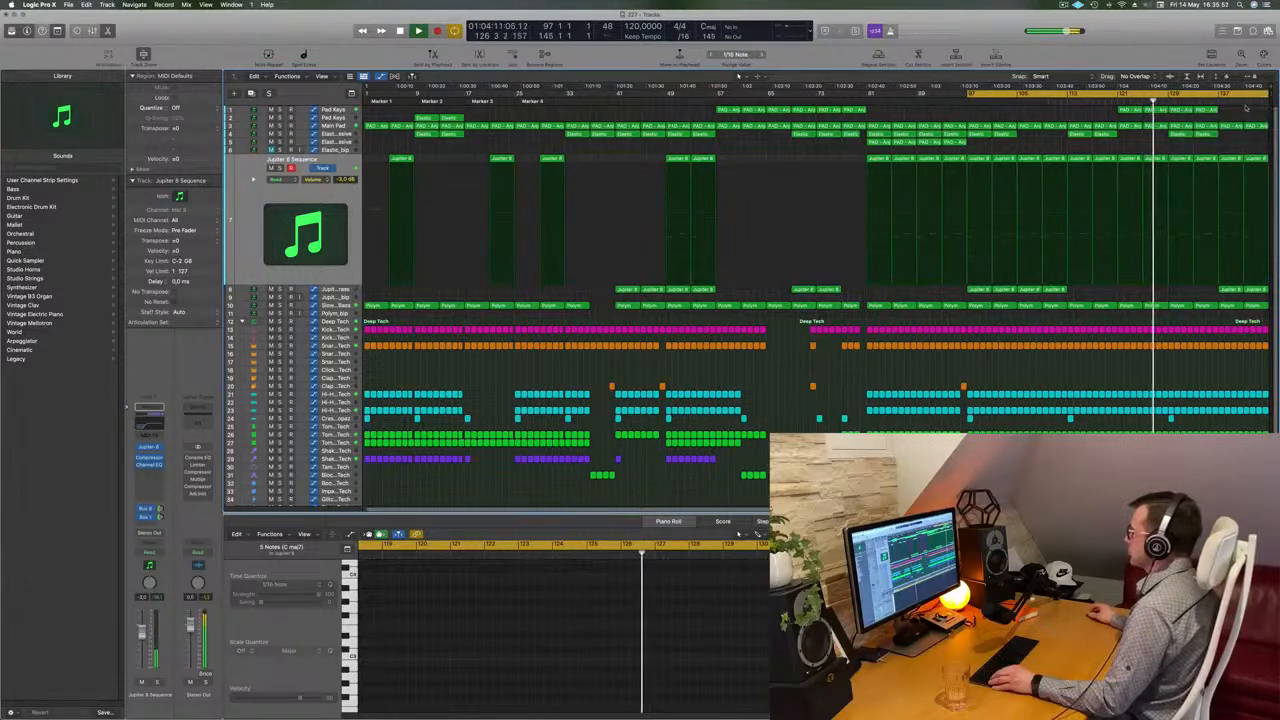
{"action": "key", "text": "c"}
{"action": "left_click_drag", "start_coordinate": [1170, 96], "coordinate": [1266, 97]}
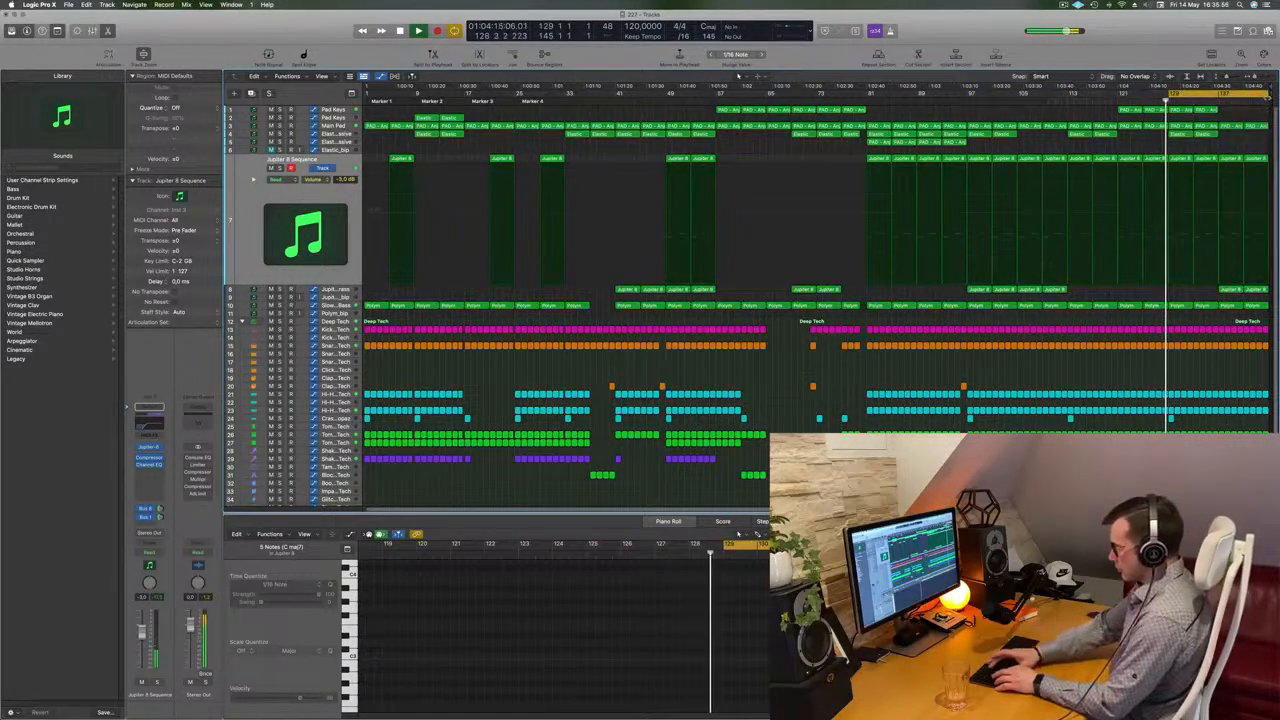
{"action": "key", "text": "shift+l"}
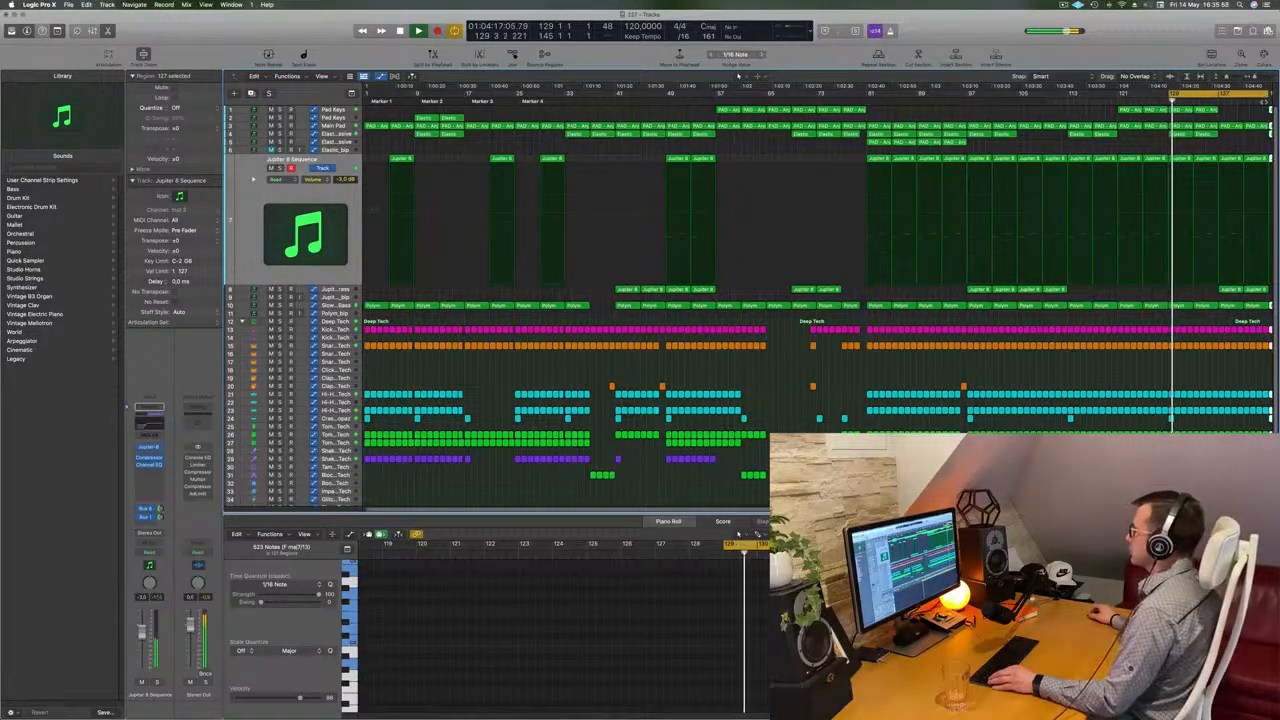
{"action": "key", "text": "super+r"}
{"action": "left_click", "coordinate": [1160, 147]}
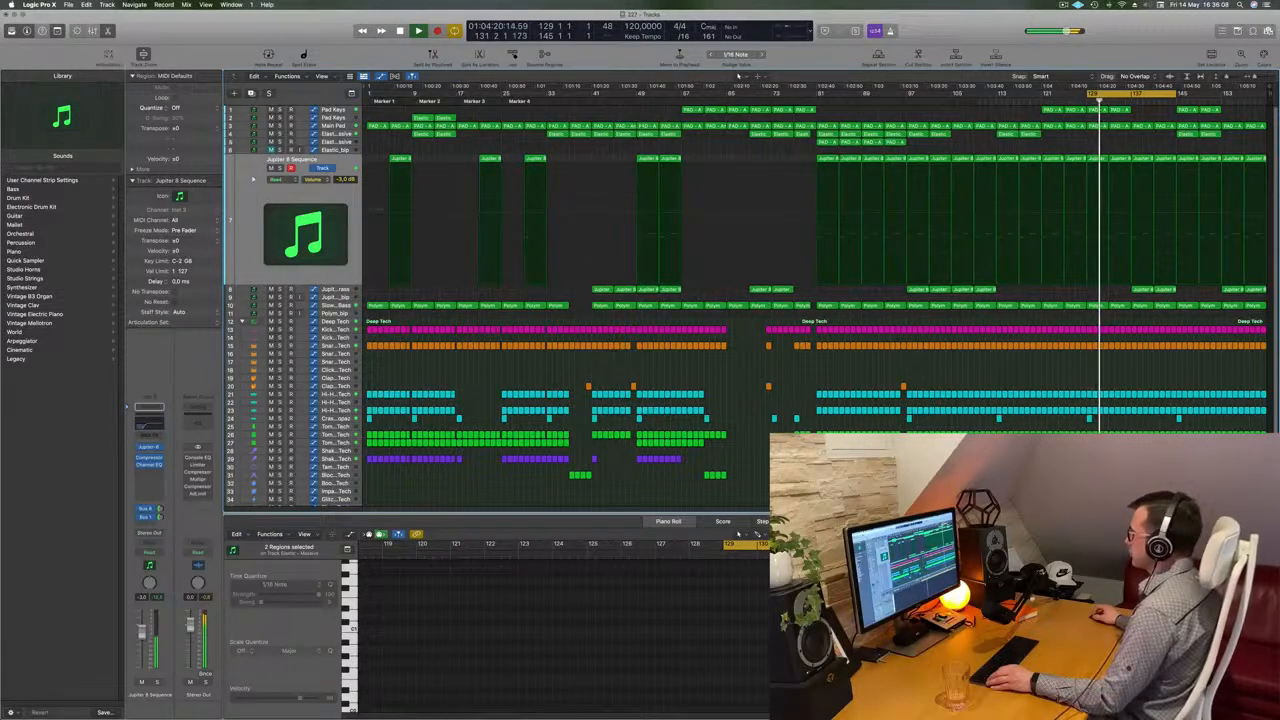
Delete the pad and Elastic regions at the end of the repeated section and adjust the remaining Elastic regions
{"action": "left_click_drag", "start_coordinate": [1148, 299], "coordinate": [1168, 292]}
{"action": "left_click", "coordinate": [1208, 148]}
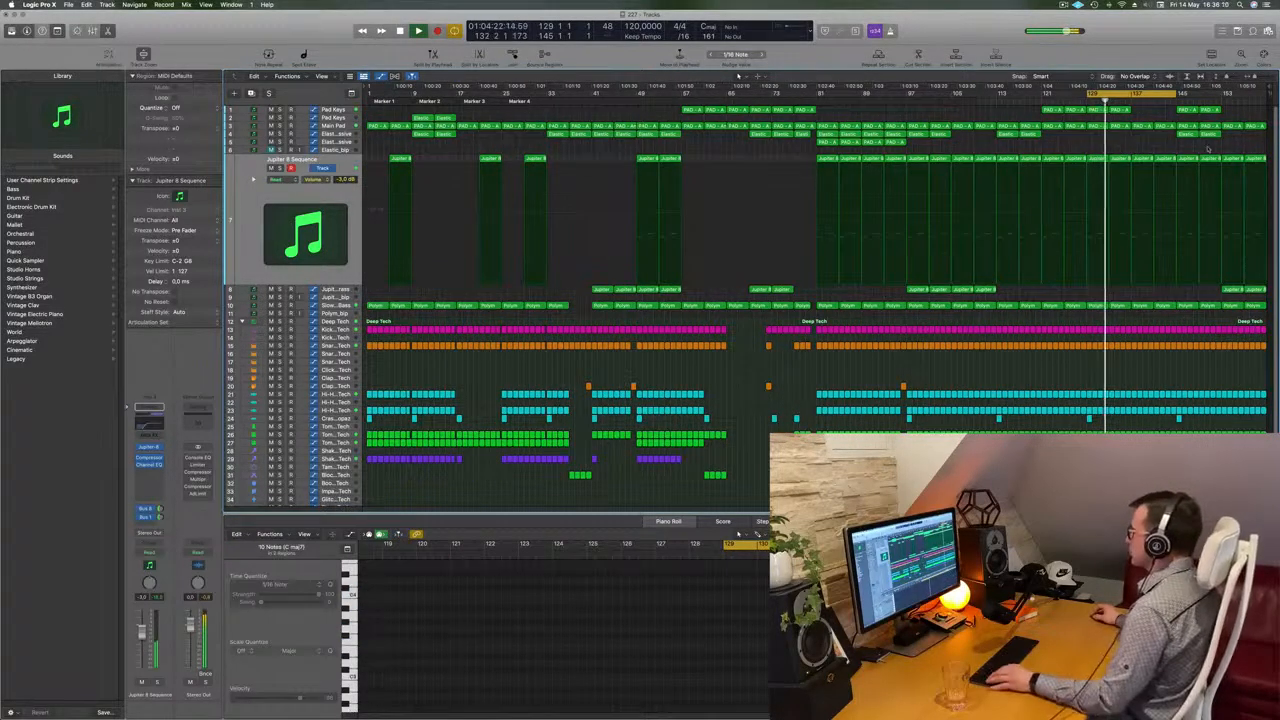
{"action": "left_click_drag", "start_coordinate": [1210, 110], "coordinate": [1215, 136]}
{"action": "key", "text": "Delete"}
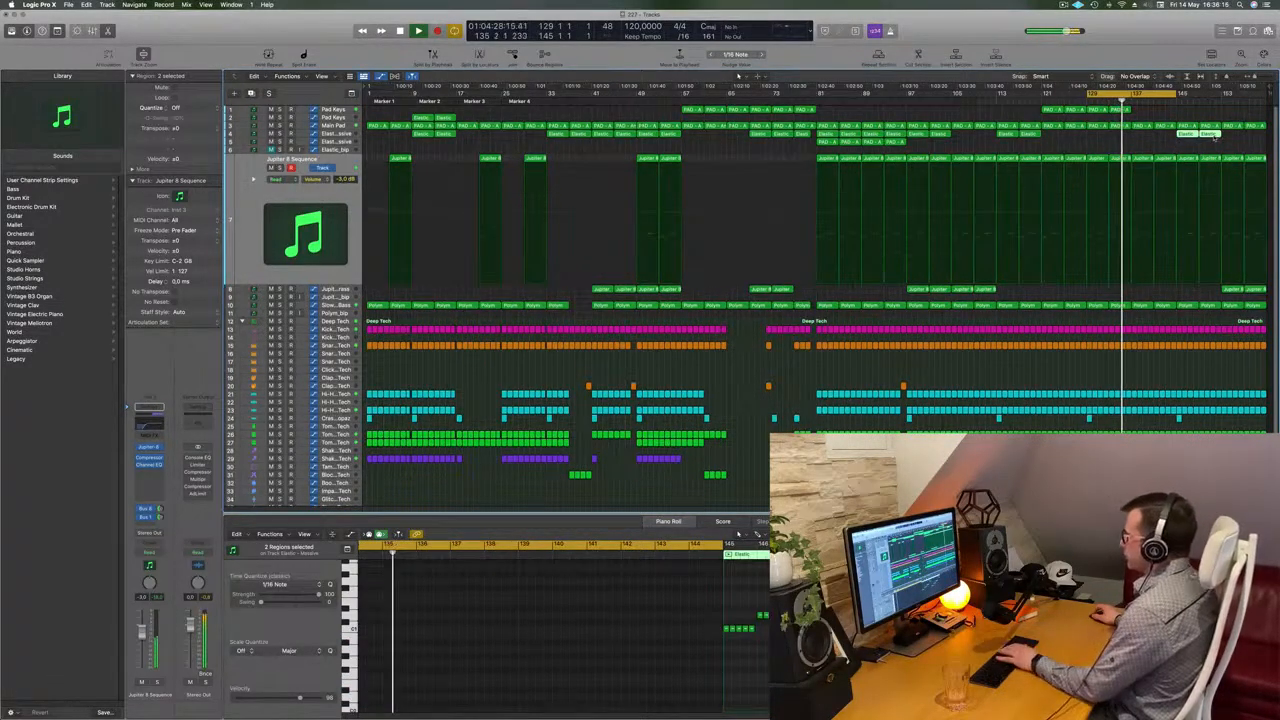
{"action": "mouse_move", "coordinate": [1185, 134]}
{"action": "left_mouse_down"}
{"action": "mouse_move", "coordinate": [1143, 140]}
{"action": "mouse_move", "coordinate": [1188, 141]}
{"action": "left_mouse_up"}
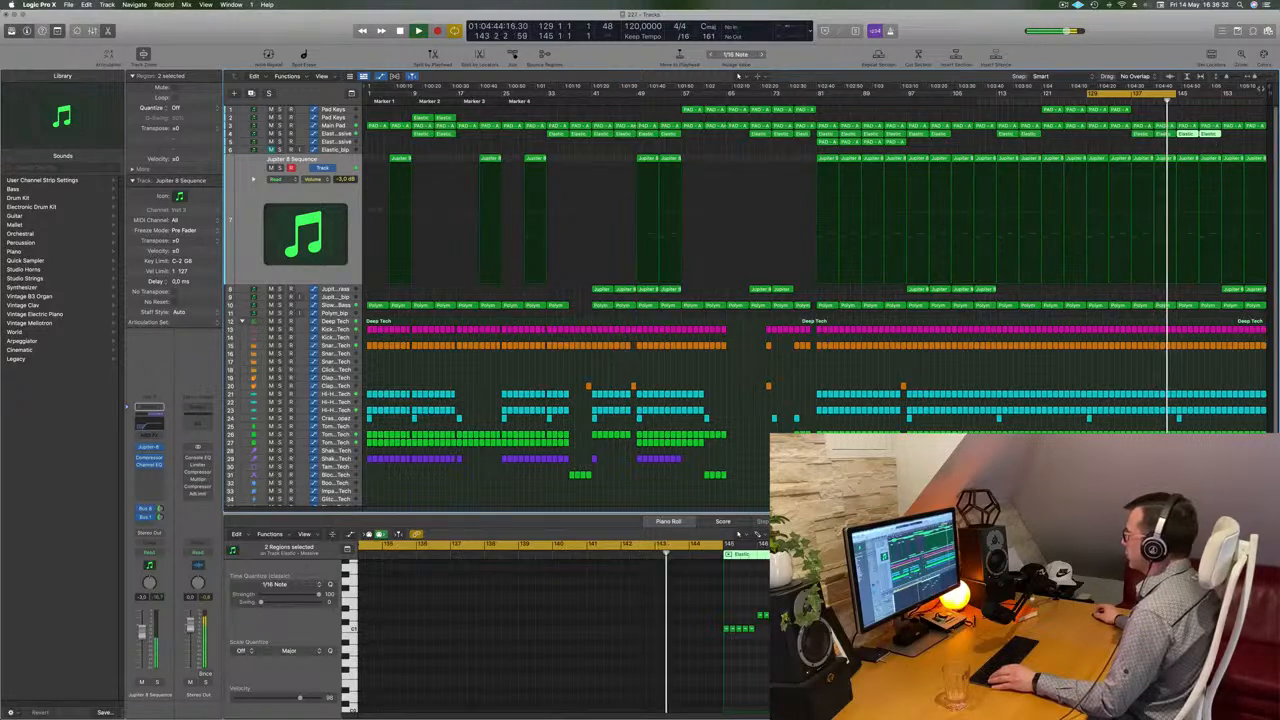
Set a new cycle range over the final bars and delete the Elastic regions there
{"action": "left_click_drag", "start_coordinate": [1269, 94], "coordinate": [1205, 99]}
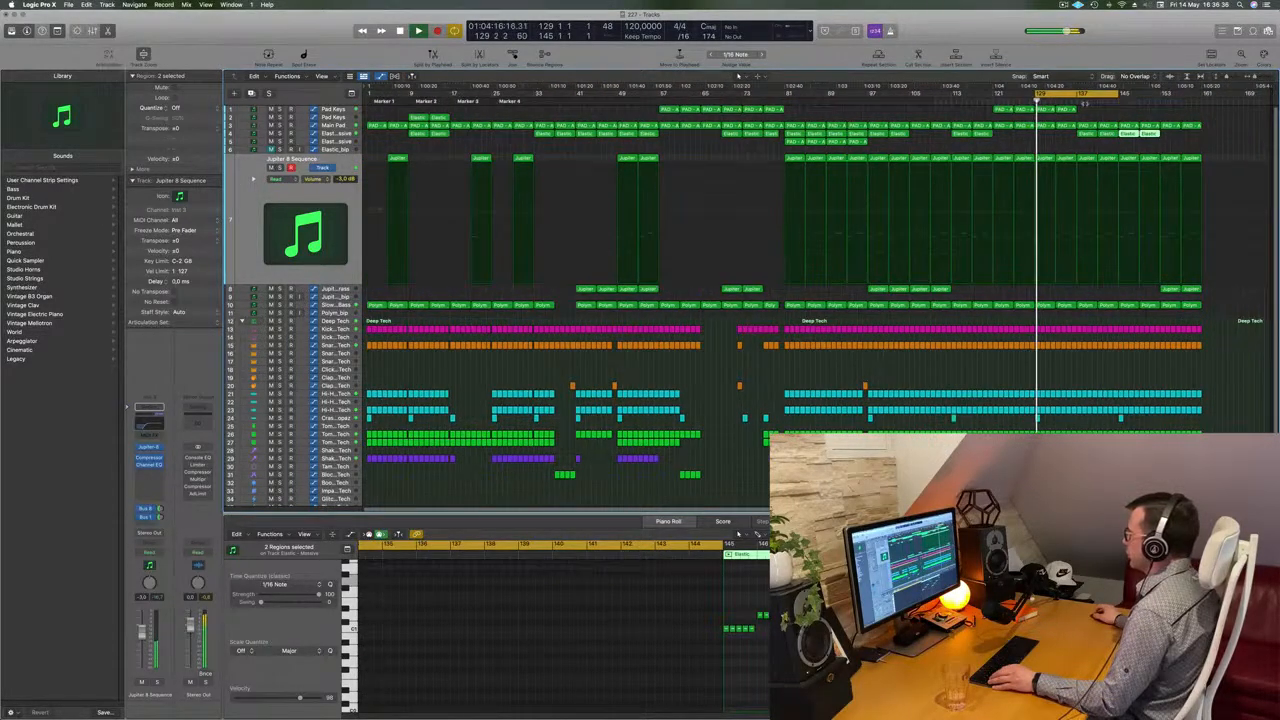
{"action": "left_click_drag", "start_coordinate": [1118, 91], "coordinate": [1226, 97]}
{"action": "left_click", "coordinate": [1116, 147]}
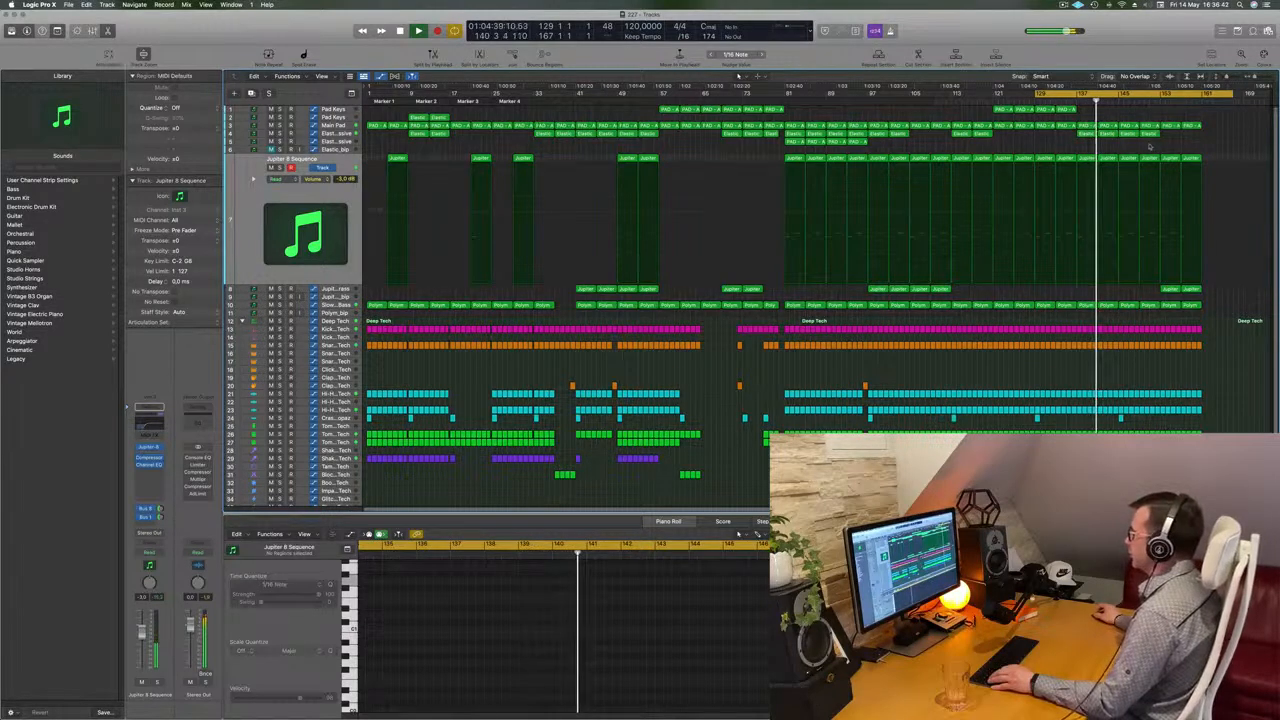
{"action": "left_click_drag", "start_coordinate": [1167, 139], "coordinate": [1137, 133]}
{"action": "key", "text": "Delete"}
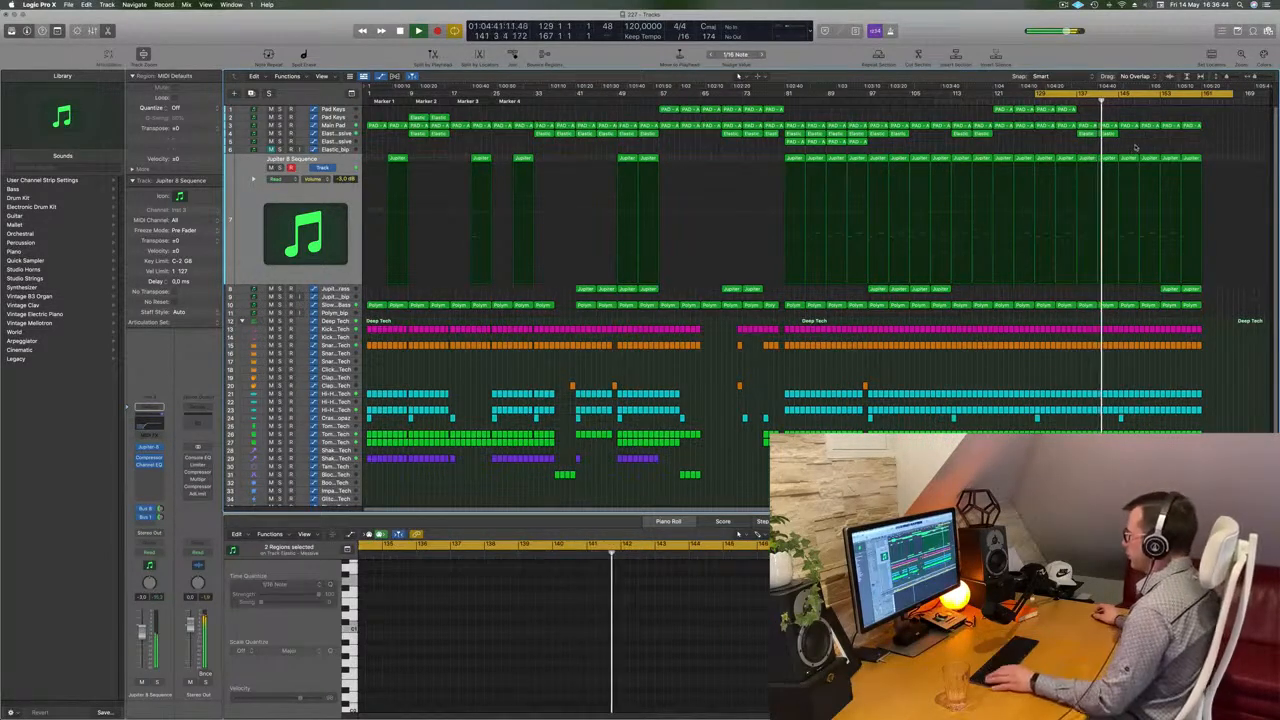
Delete the hi-hat regions on two tracks at the end of the final section
{"action": "key", "text": "super+a"}
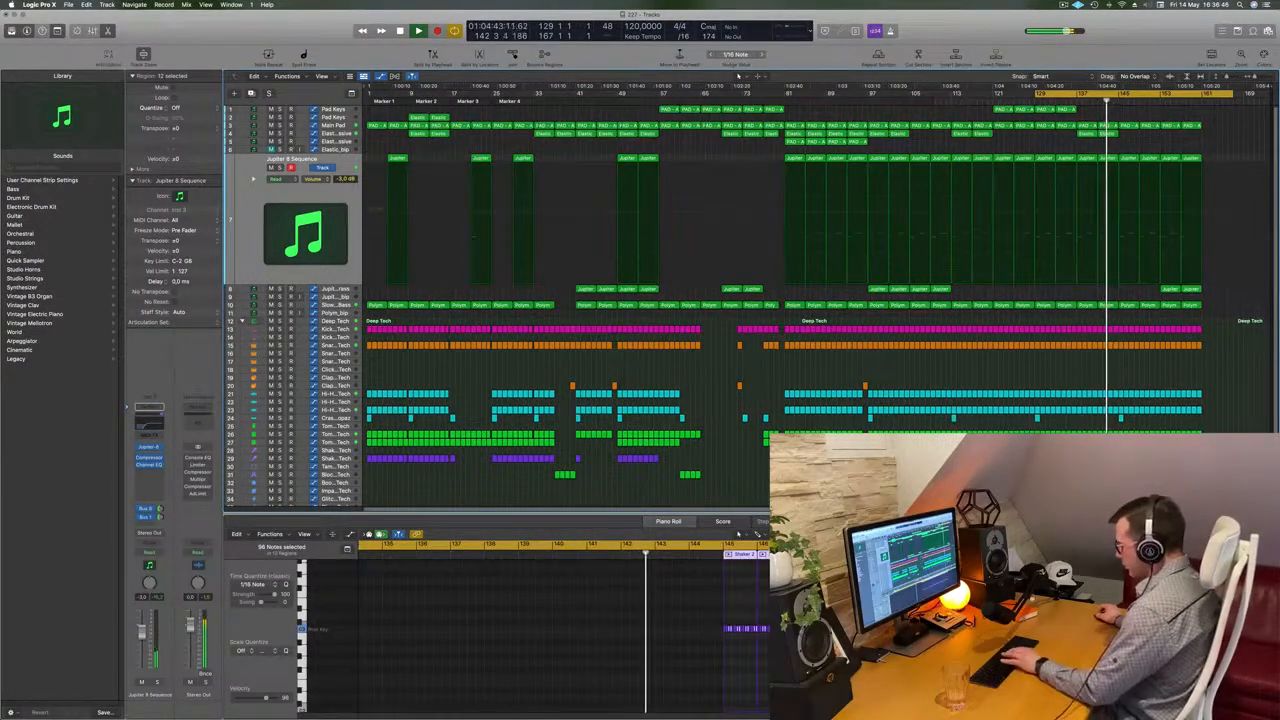
{"action": "left_click", "coordinate": [1220, 394]}
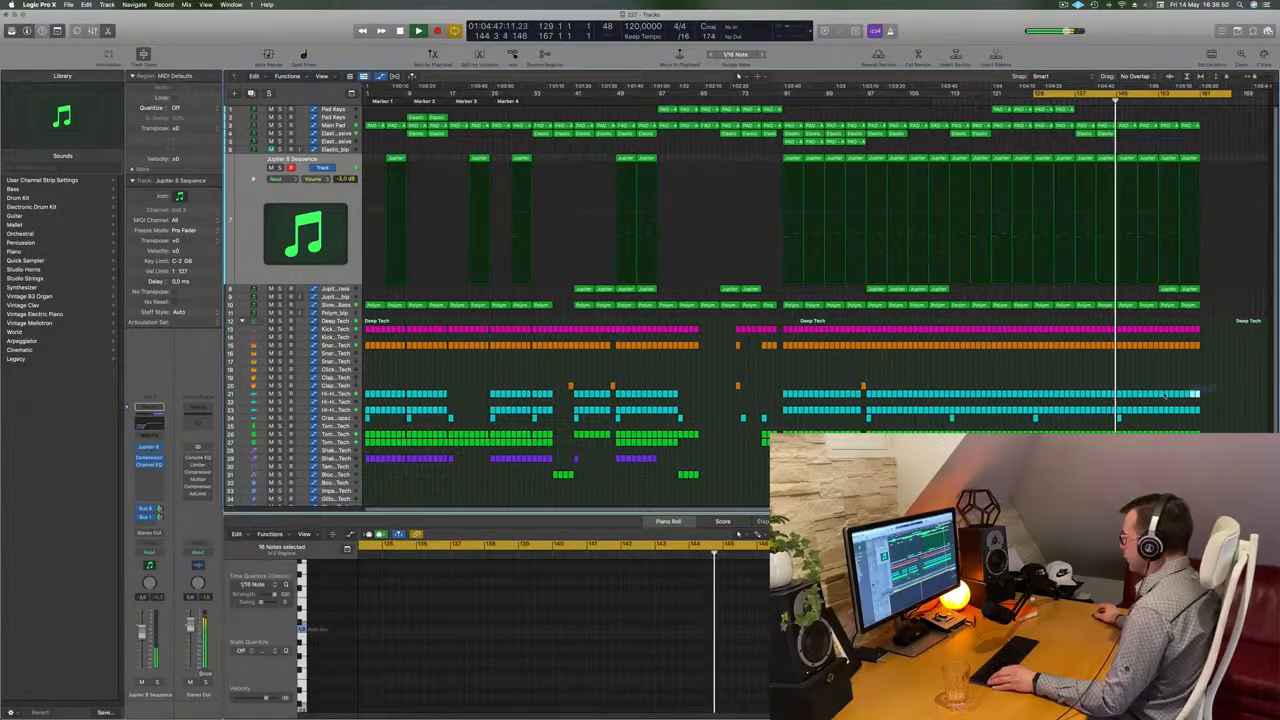
{"action": "left_click_drag", "start_coordinate": [1220, 390], "coordinate": [1123, 401]}
{"action": "key", "text": "Delete"}
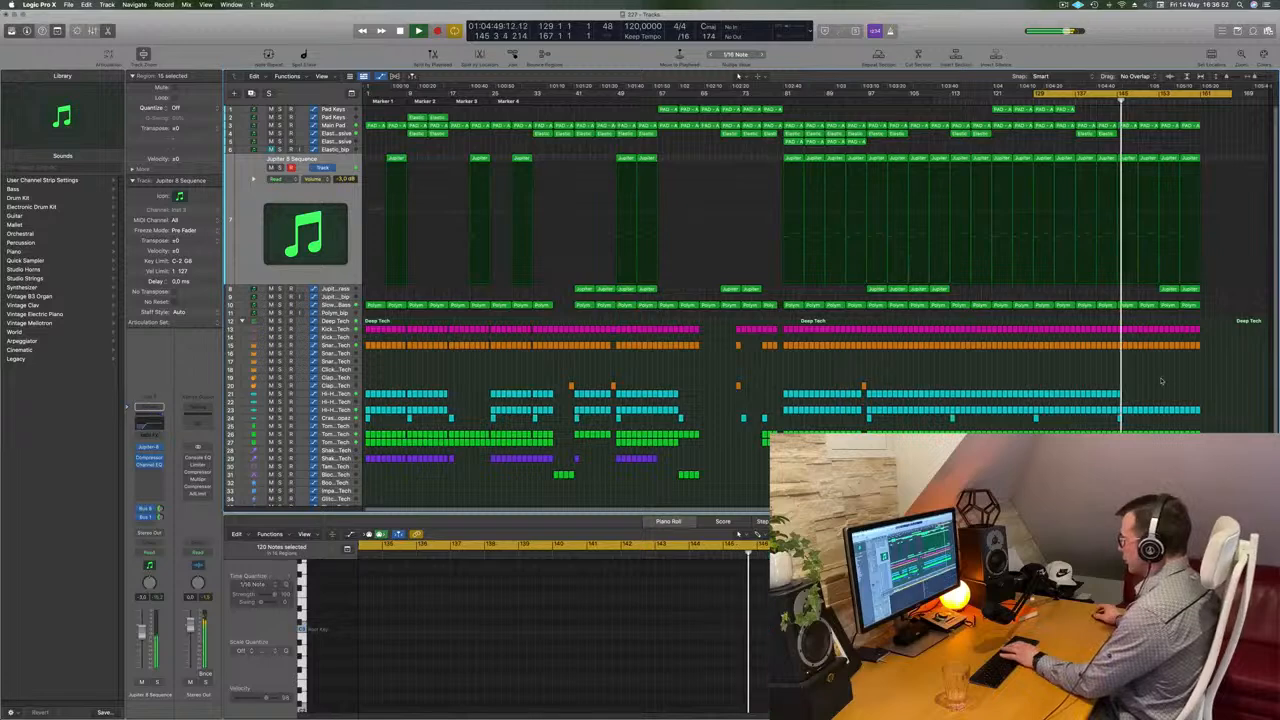
{"action": "left_click", "coordinate": [1120, 394]}
{"action": "key", "text": "Delete"}
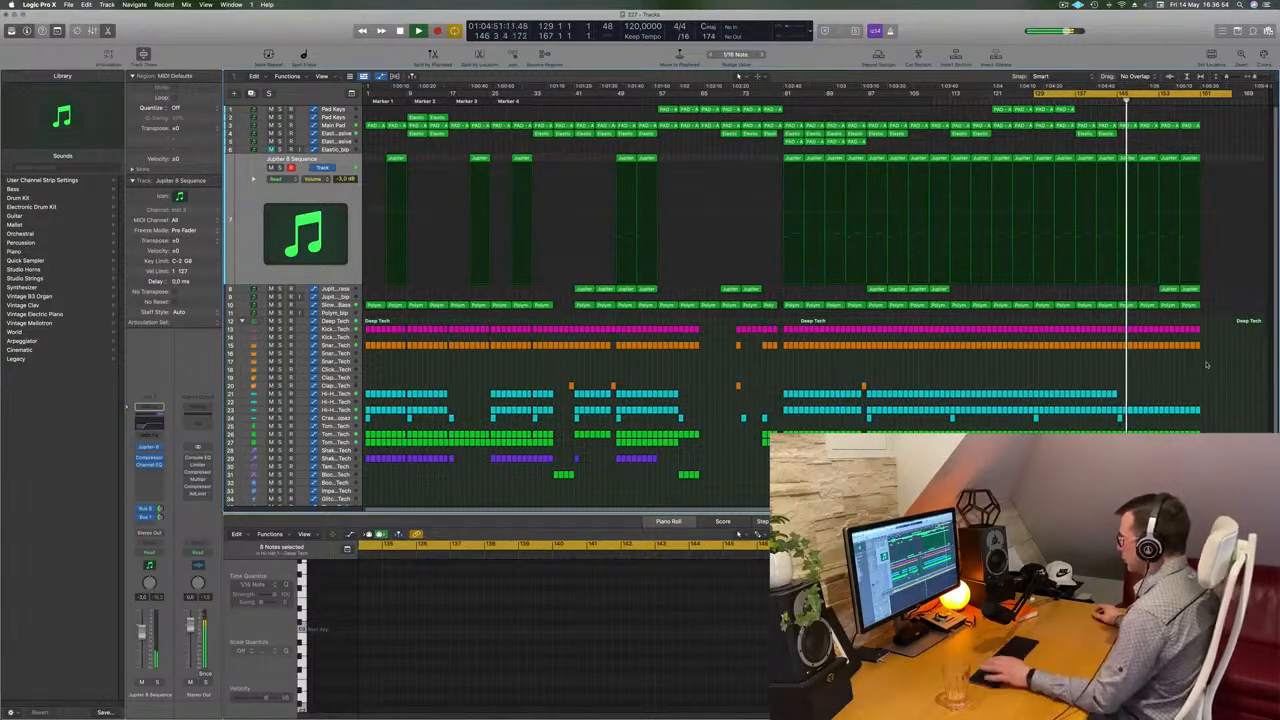
{"action": "left_click_drag", "start_coordinate": [1221, 401], "coordinate": [1163, 418]}
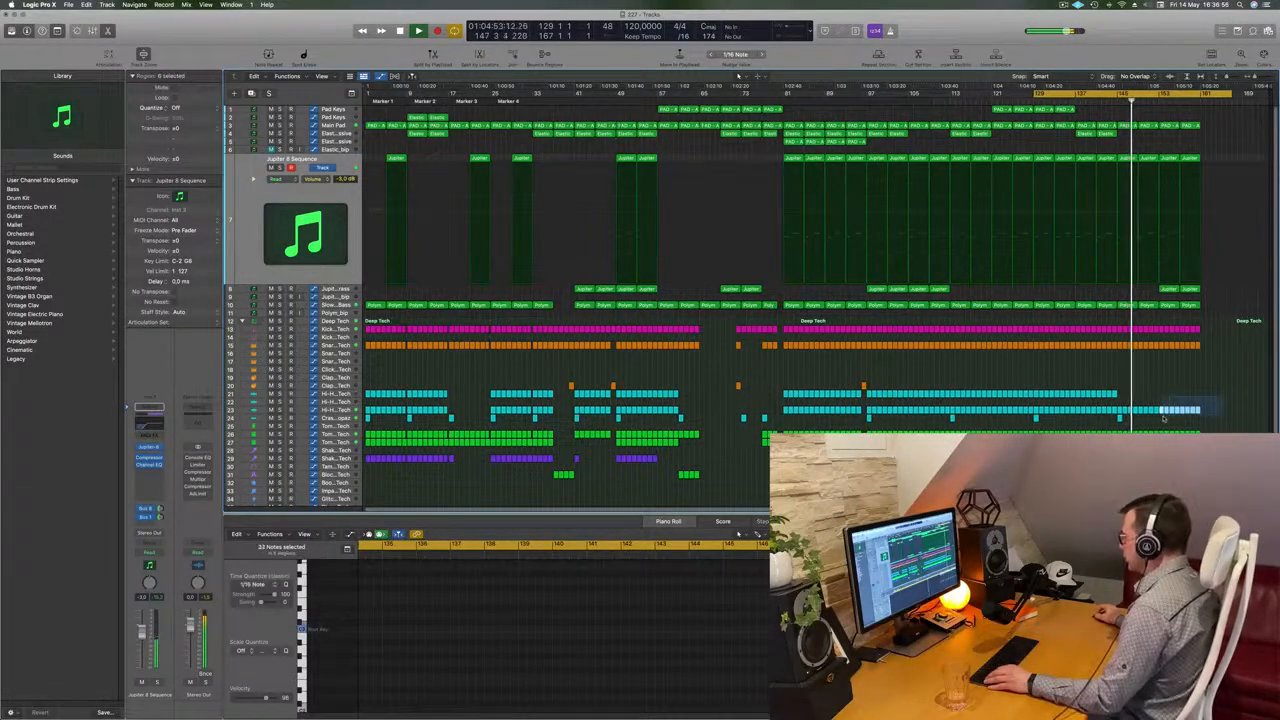
{"action": "key", "text": "Delete"}
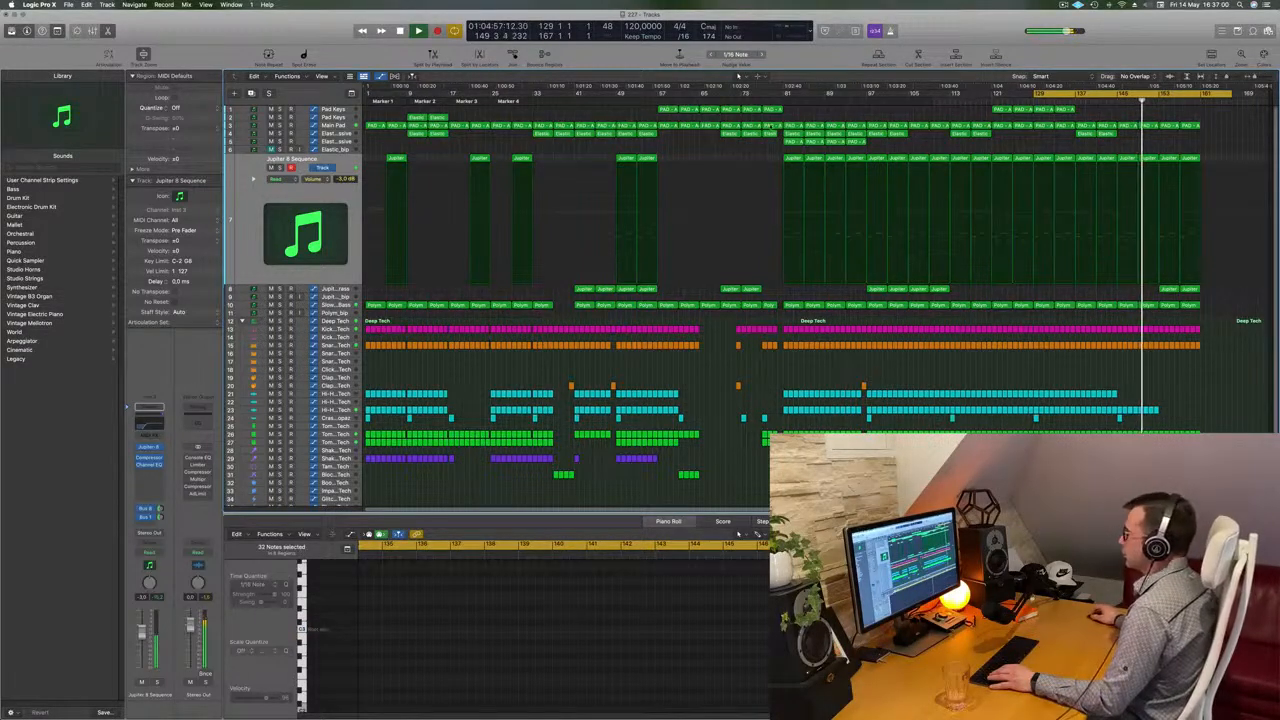
Add Main Pad automation points at the end of the arrangement and lower the final point to its minimum
{"action": "left_click", "coordinate": [338, 126]}
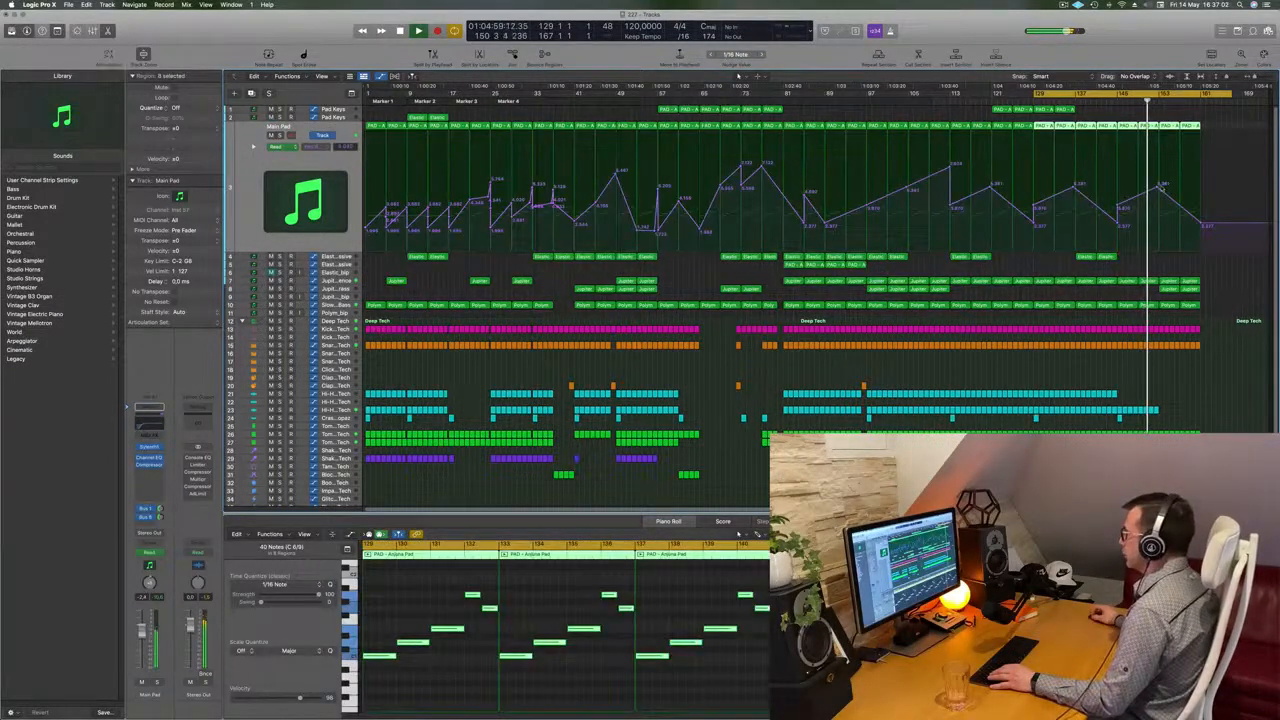
{"action": "left_click", "coordinate": [1158, 187]}
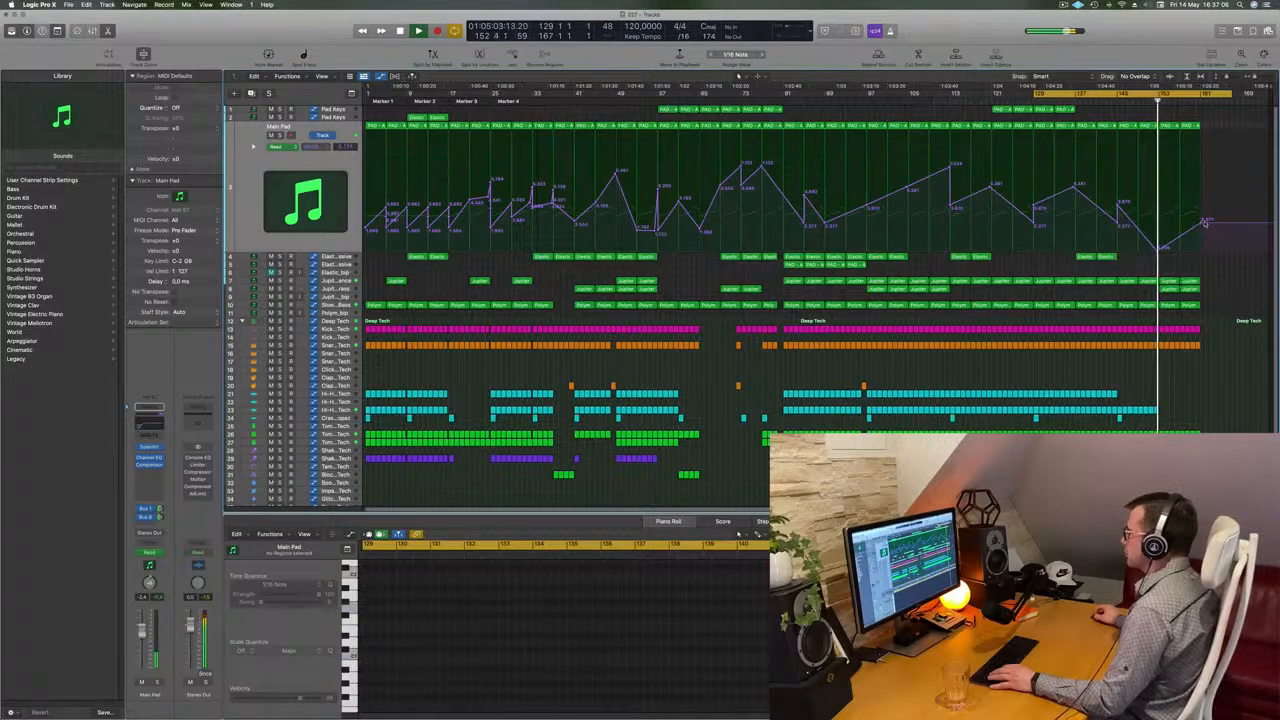
{"action": "left_click", "coordinate": [1190, 281]}
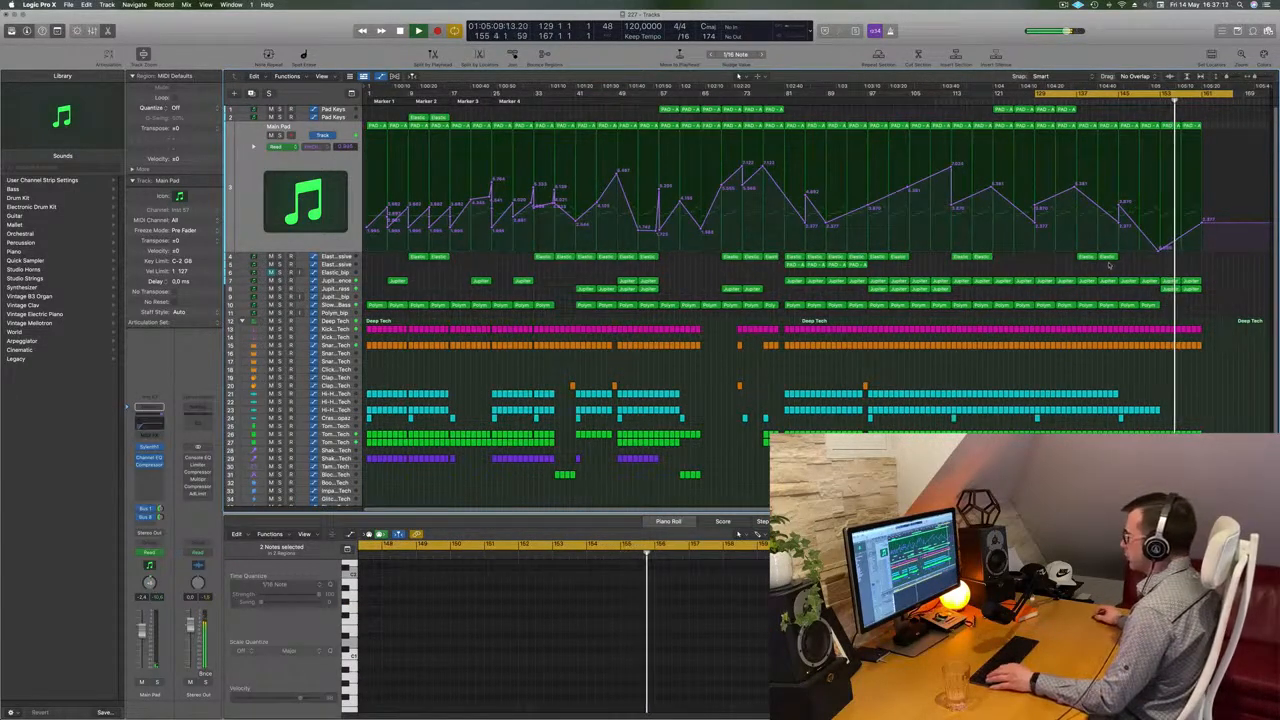
{"action": "left_click", "coordinate": [1155, 98]}
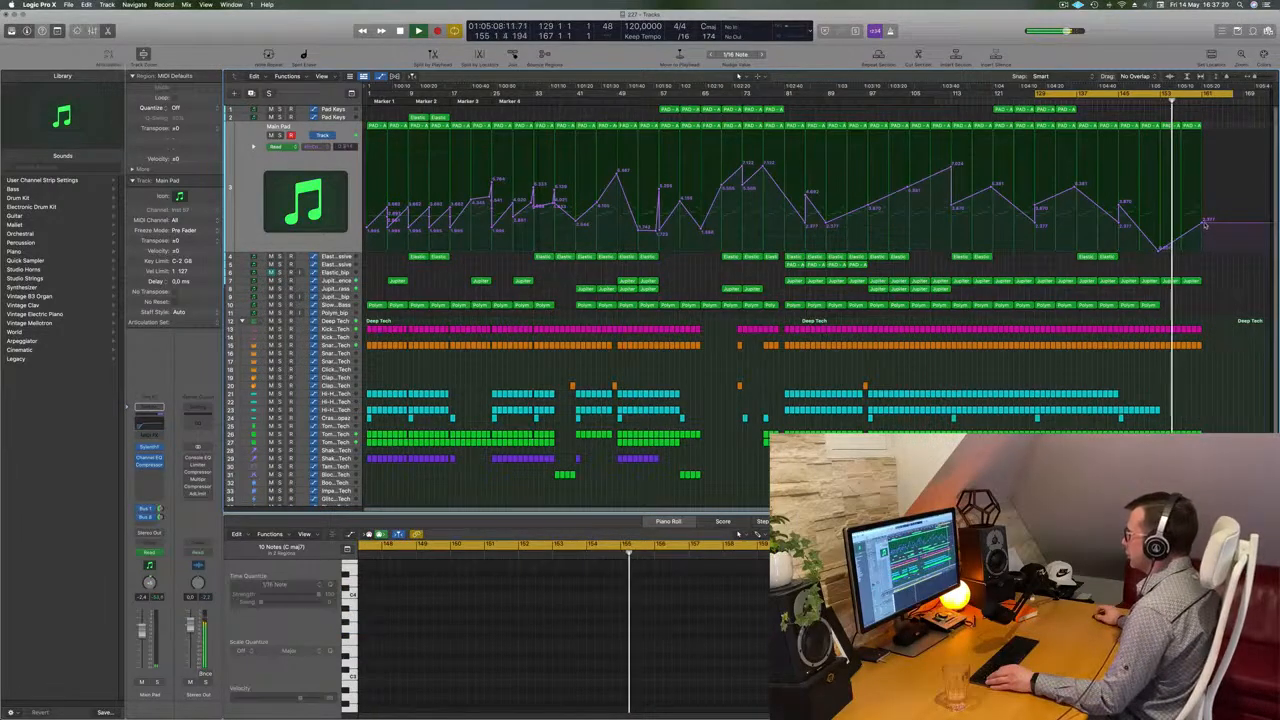
{"action": "left_click_drag", "start_coordinate": [1201, 221], "coordinate": [1203, 246]}
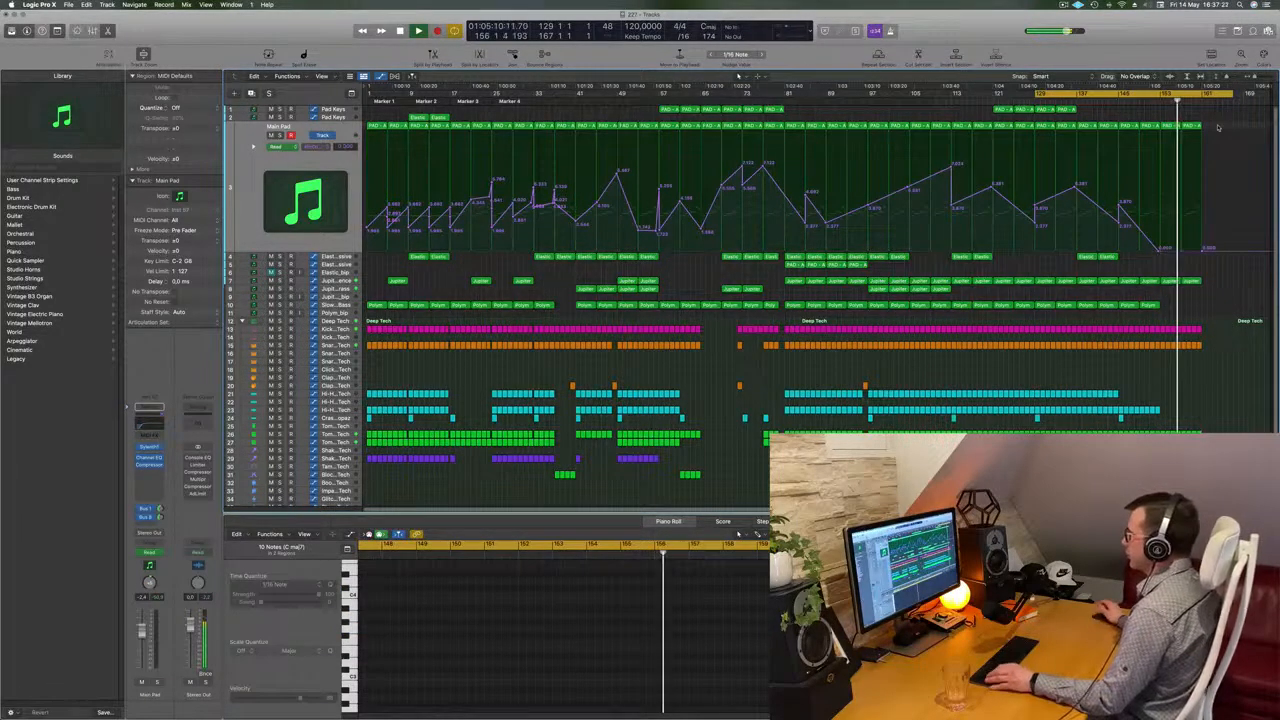